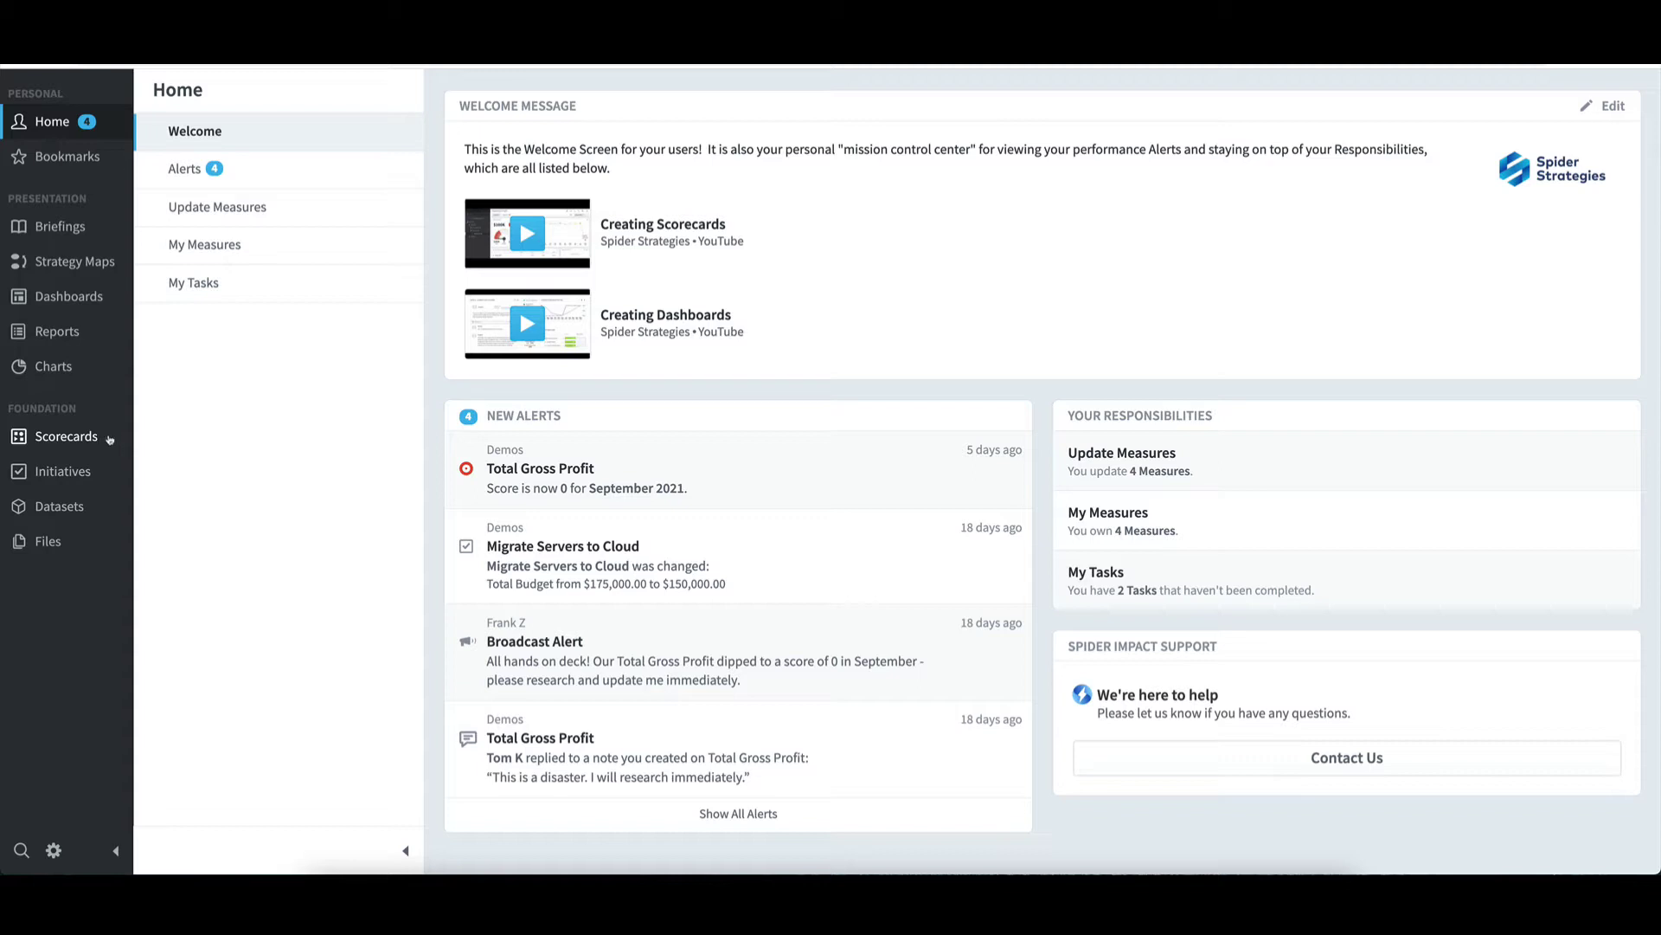
{"action": "left_click", "coordinate": [108, 441]}
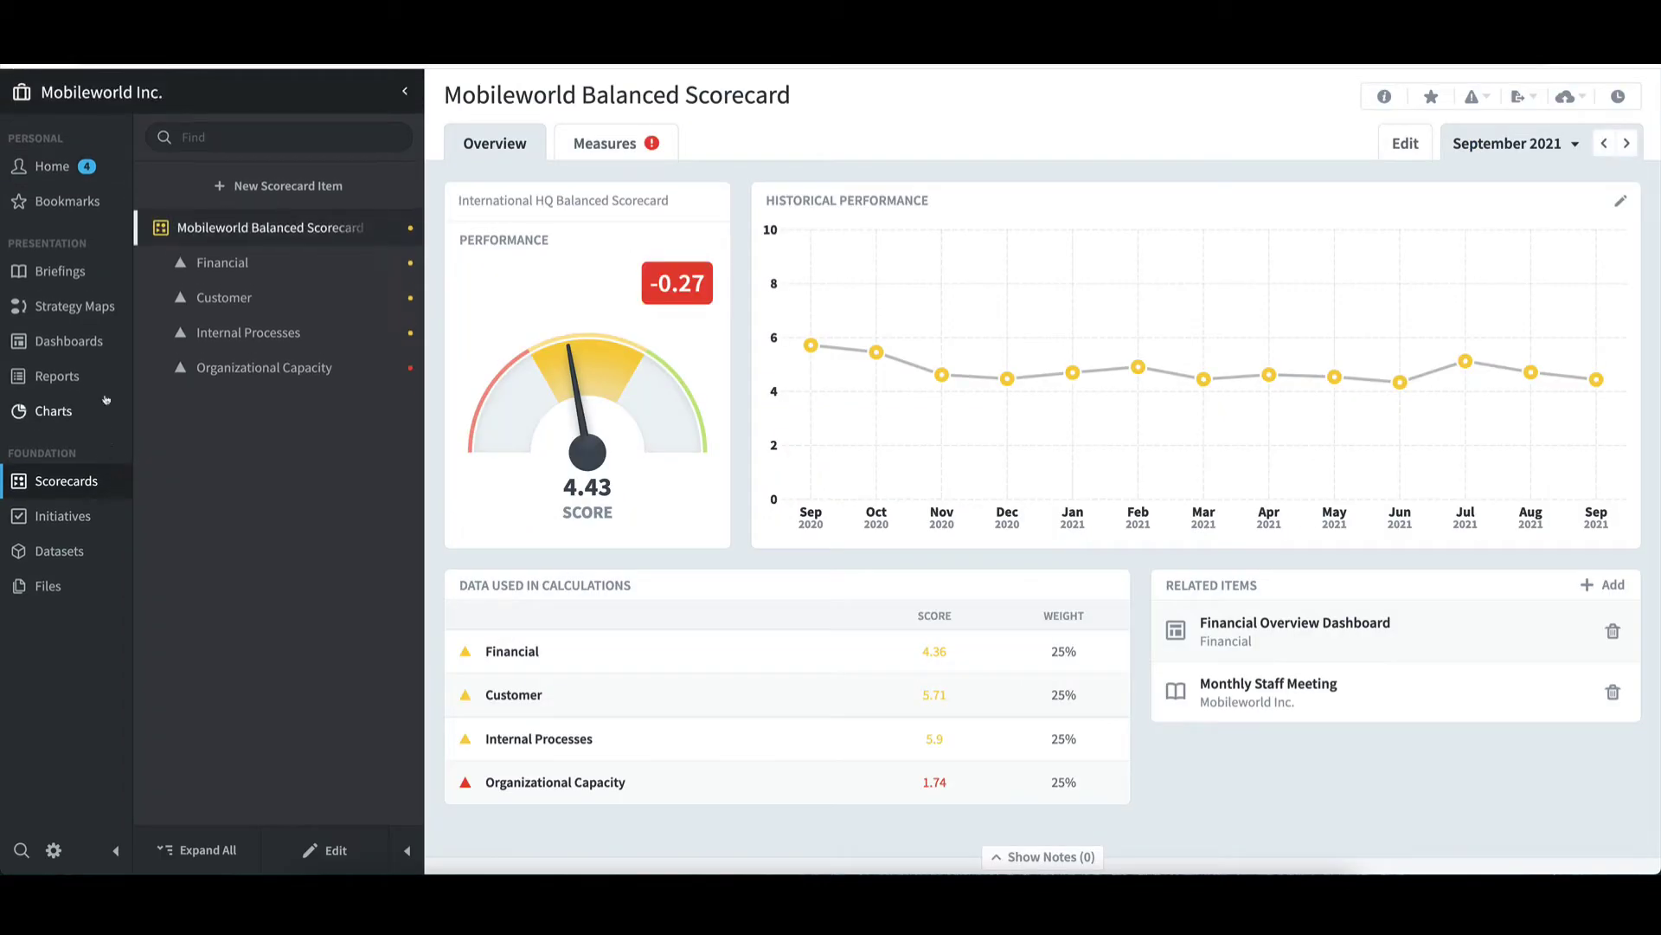
{"action": "left_click", "coordinate": [29, 101]}
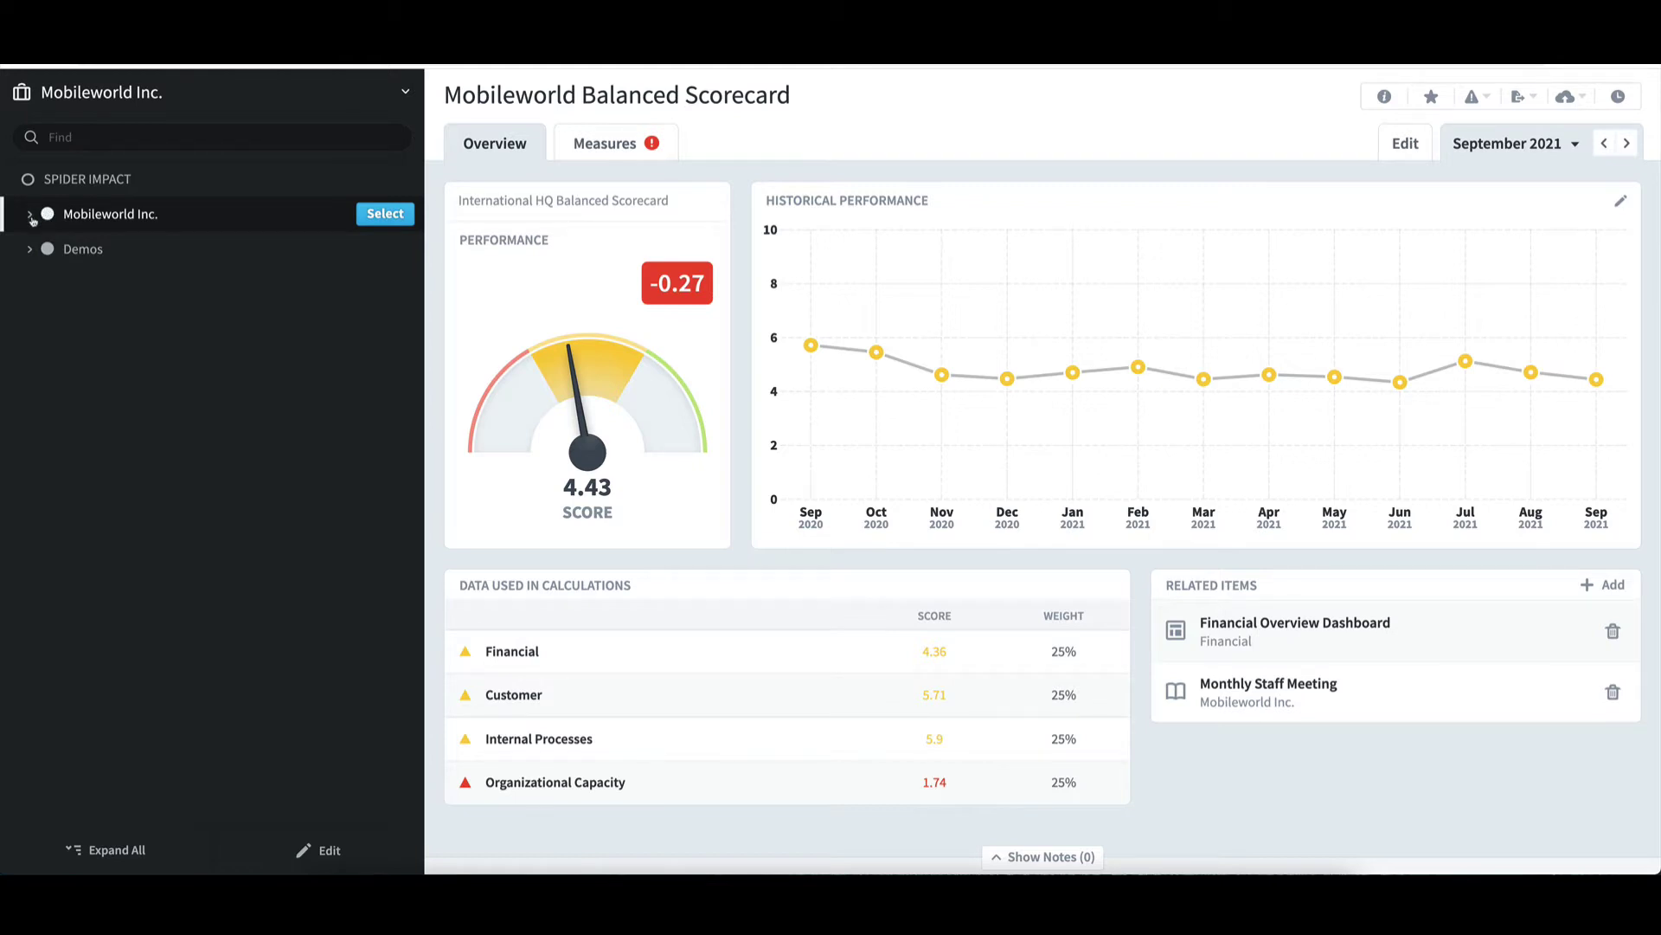
{"action": "left_click", "coordinate": [32, 218]}
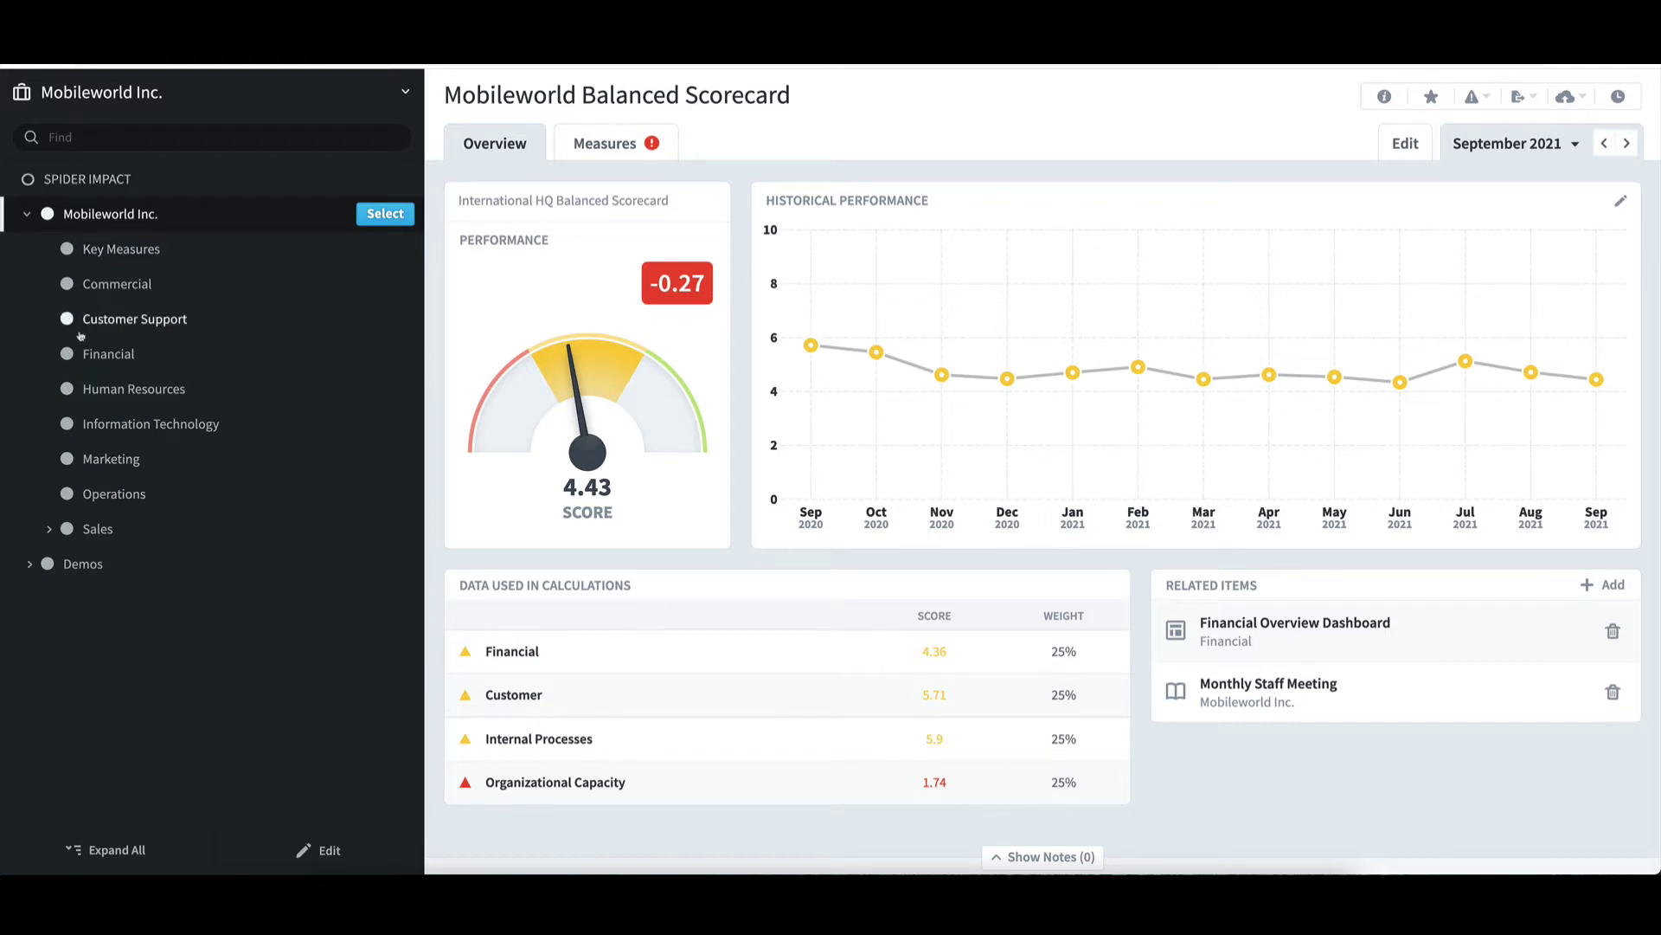
{"action": "left_click", "coordinate": [49, 529]}
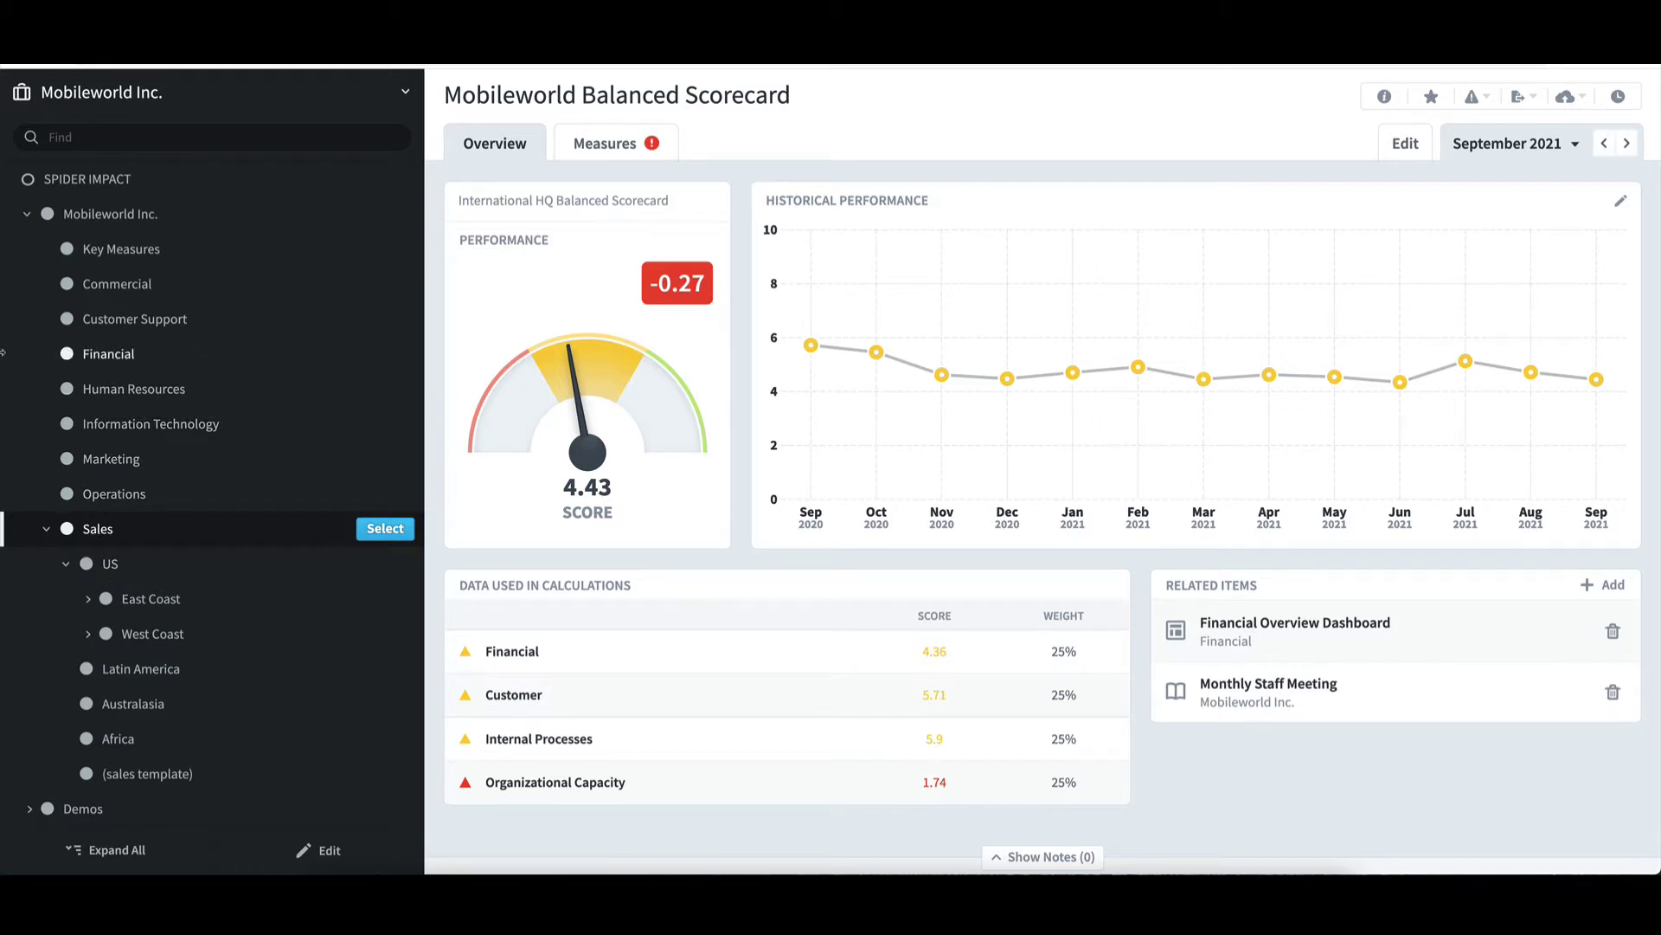
{"action": "left_click", "coordinate": [26, 218]}
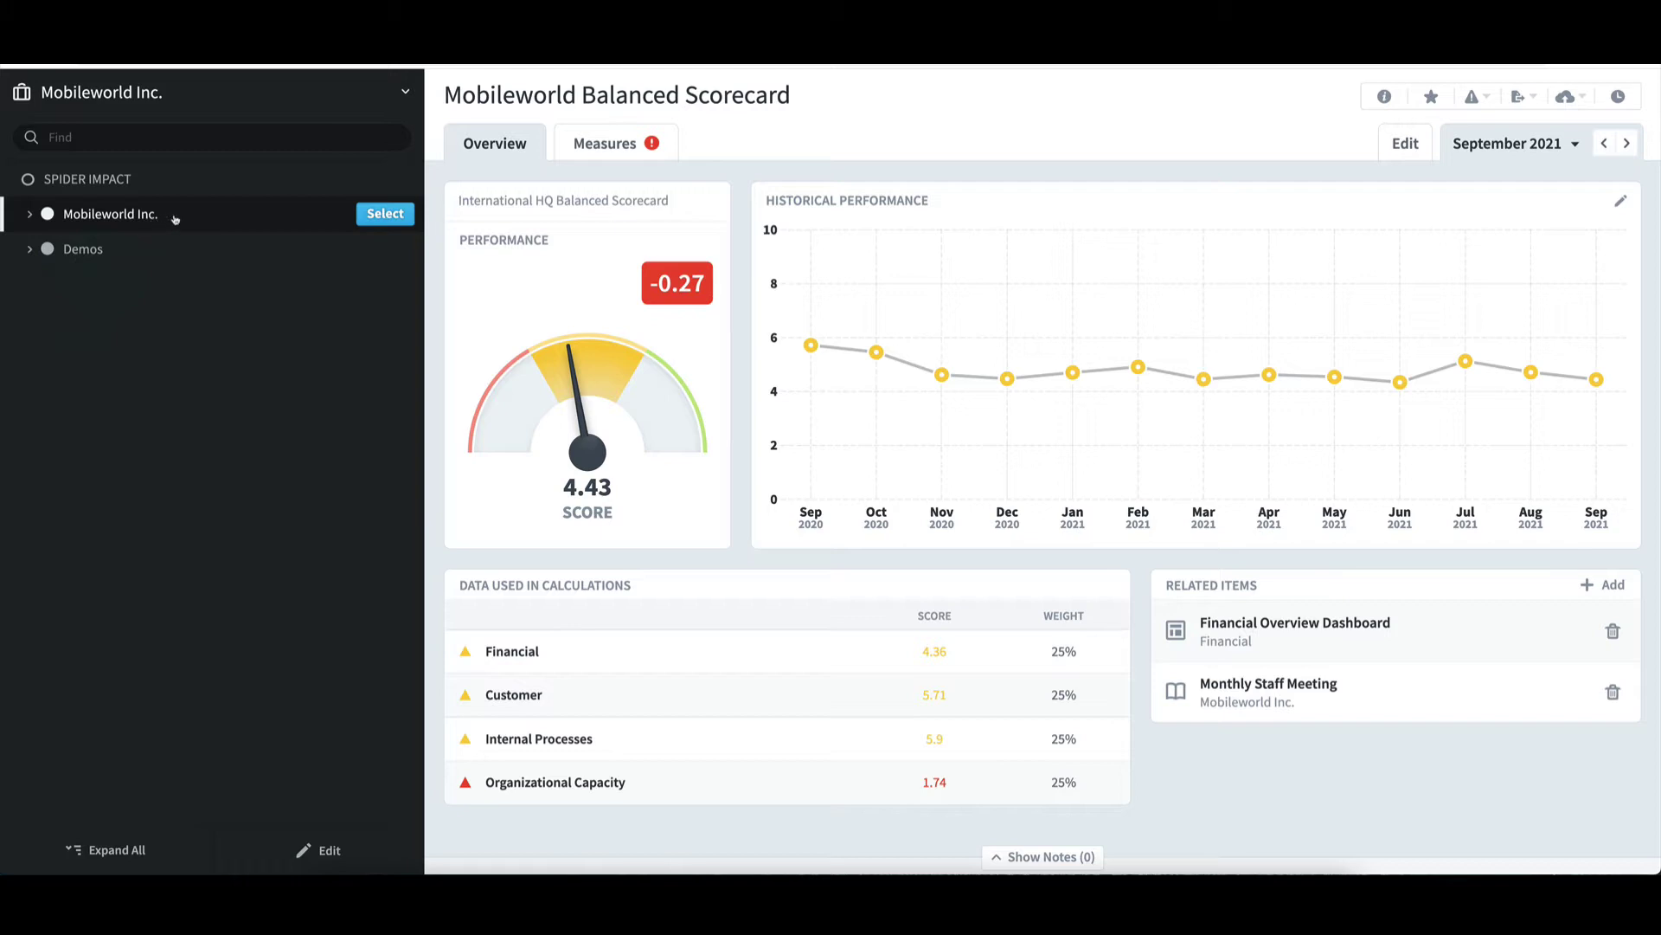
{"action": "left_click", "coordinate": [385, 214]}
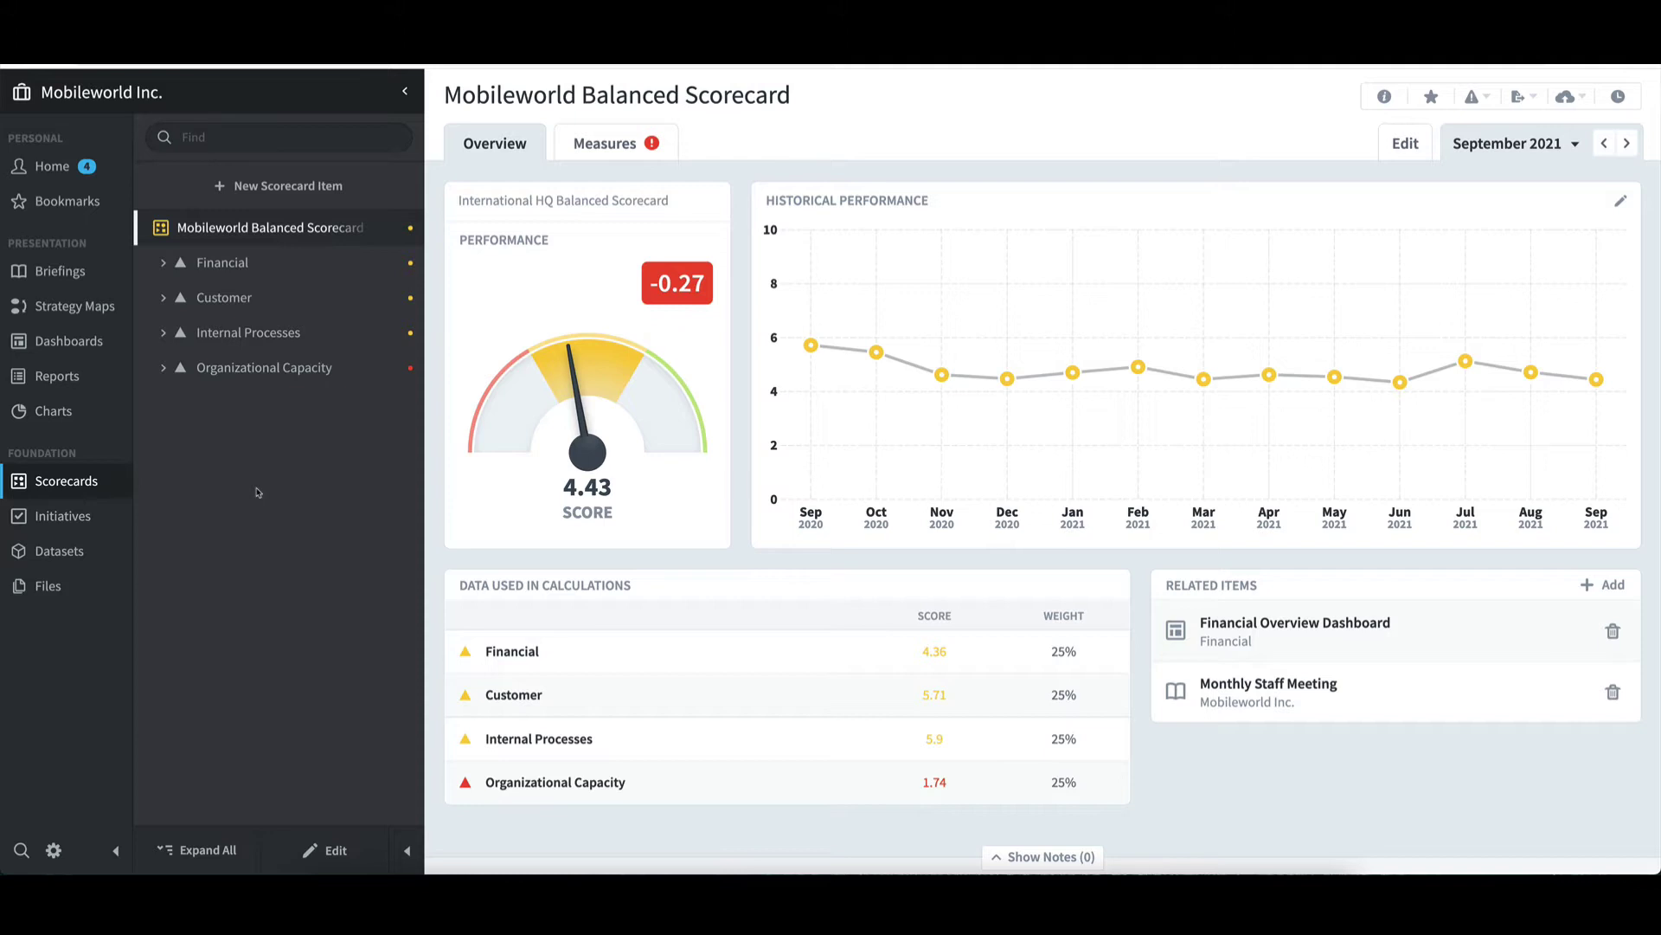
Expand Financial and Increase Revenue to view the Revenue measures, then show the organization list
{"action": "left_click", "coordinate": [162, 265]}
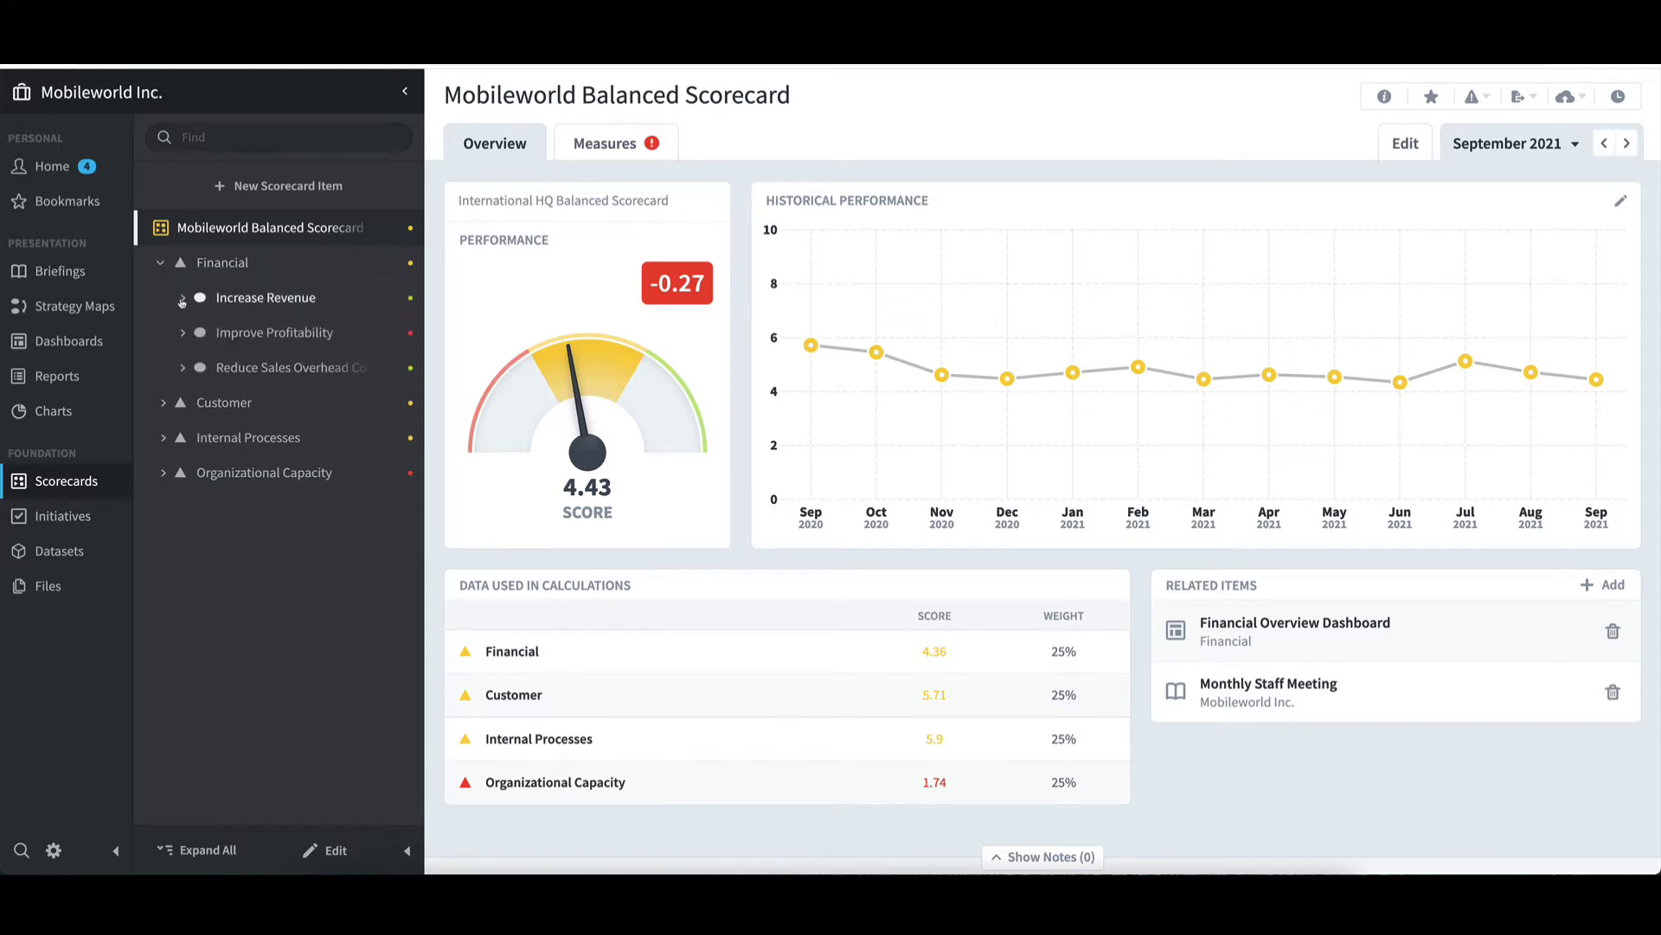
{"action": "left_click", "coordinate": [181, 299]}
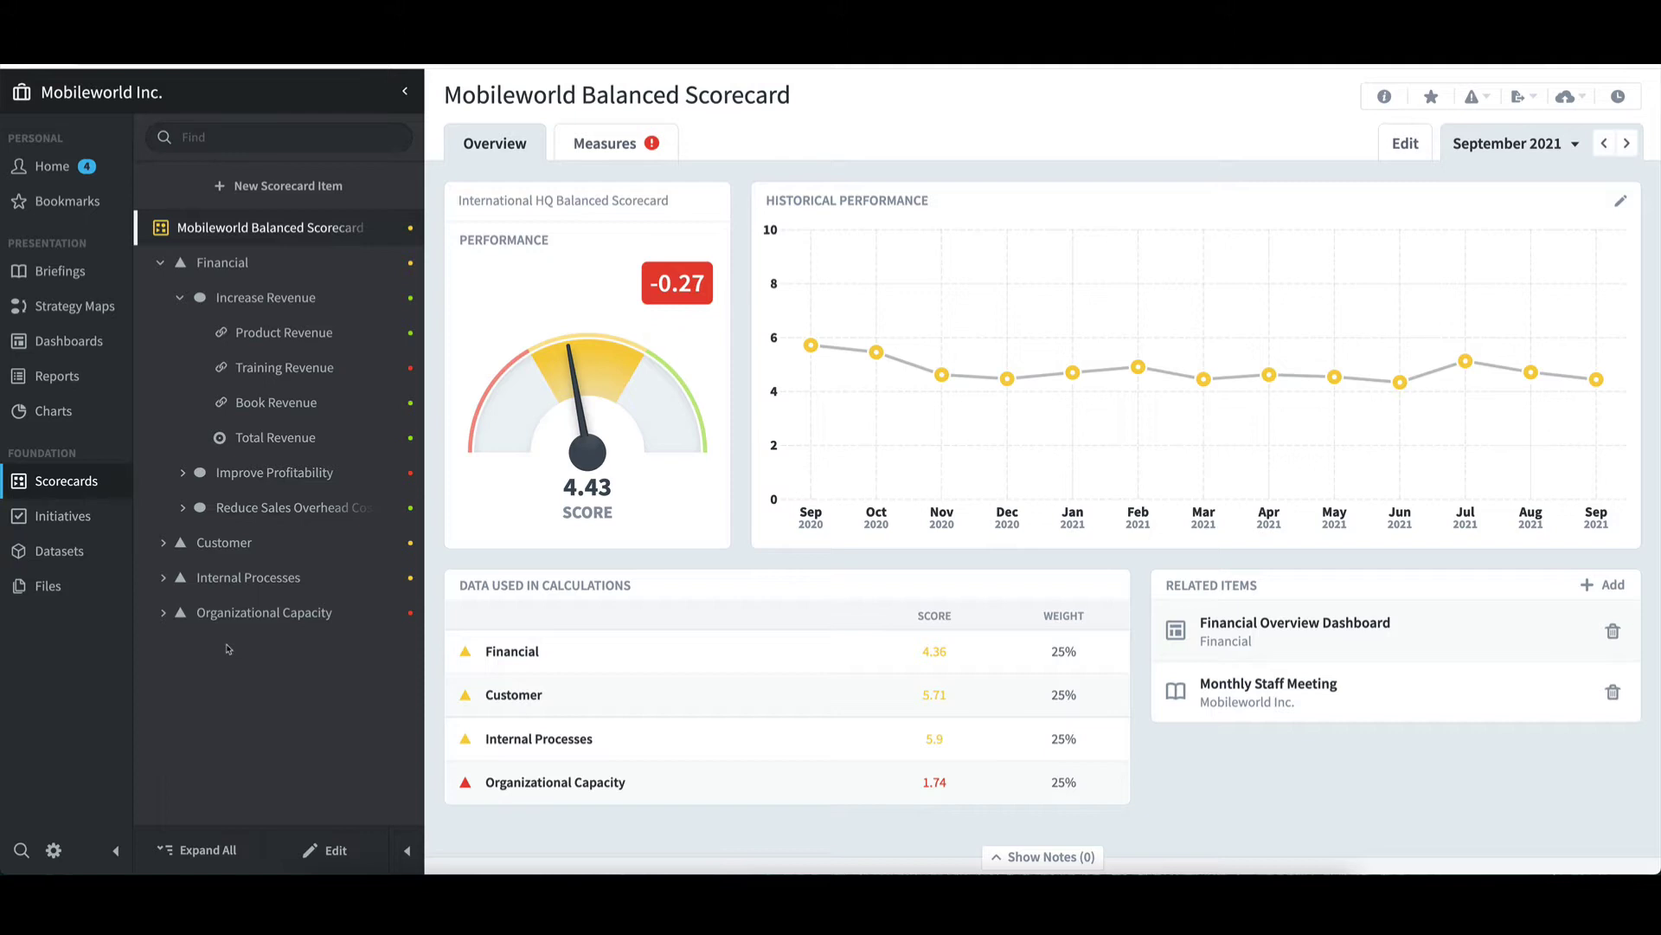
{"action": "left_click", "coordinate": [28, 99]}
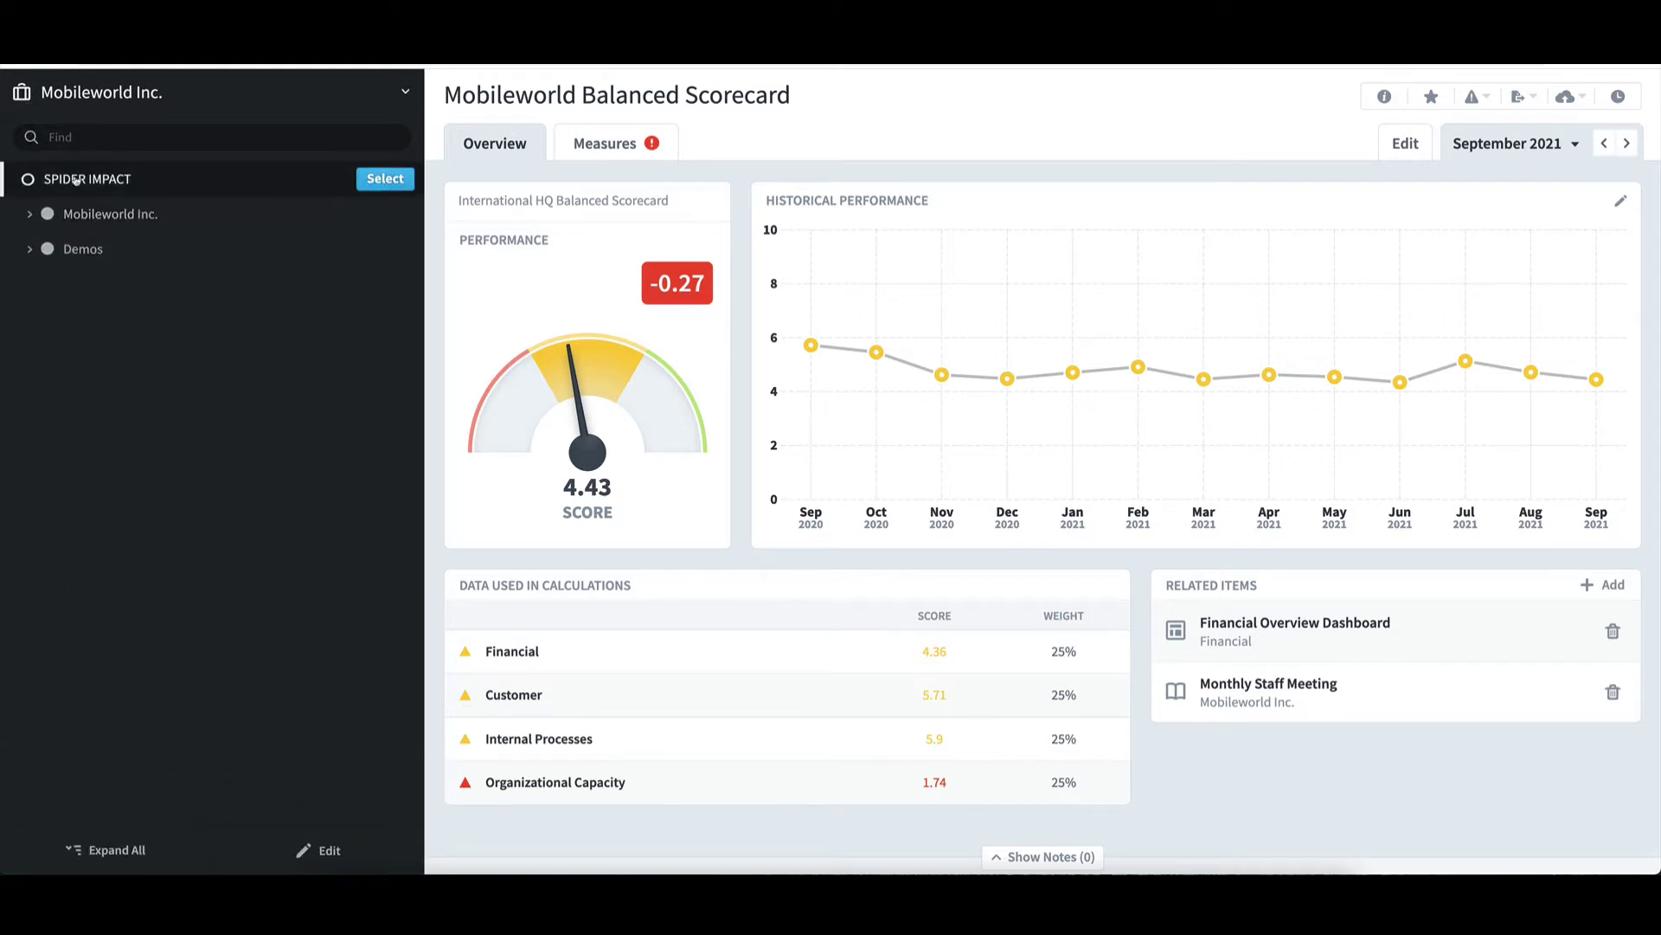
Add a 'Training' organization under Spider Impact in the organization tree and finish editing
{"action": "left_click", "coordinate": [329, 851]}
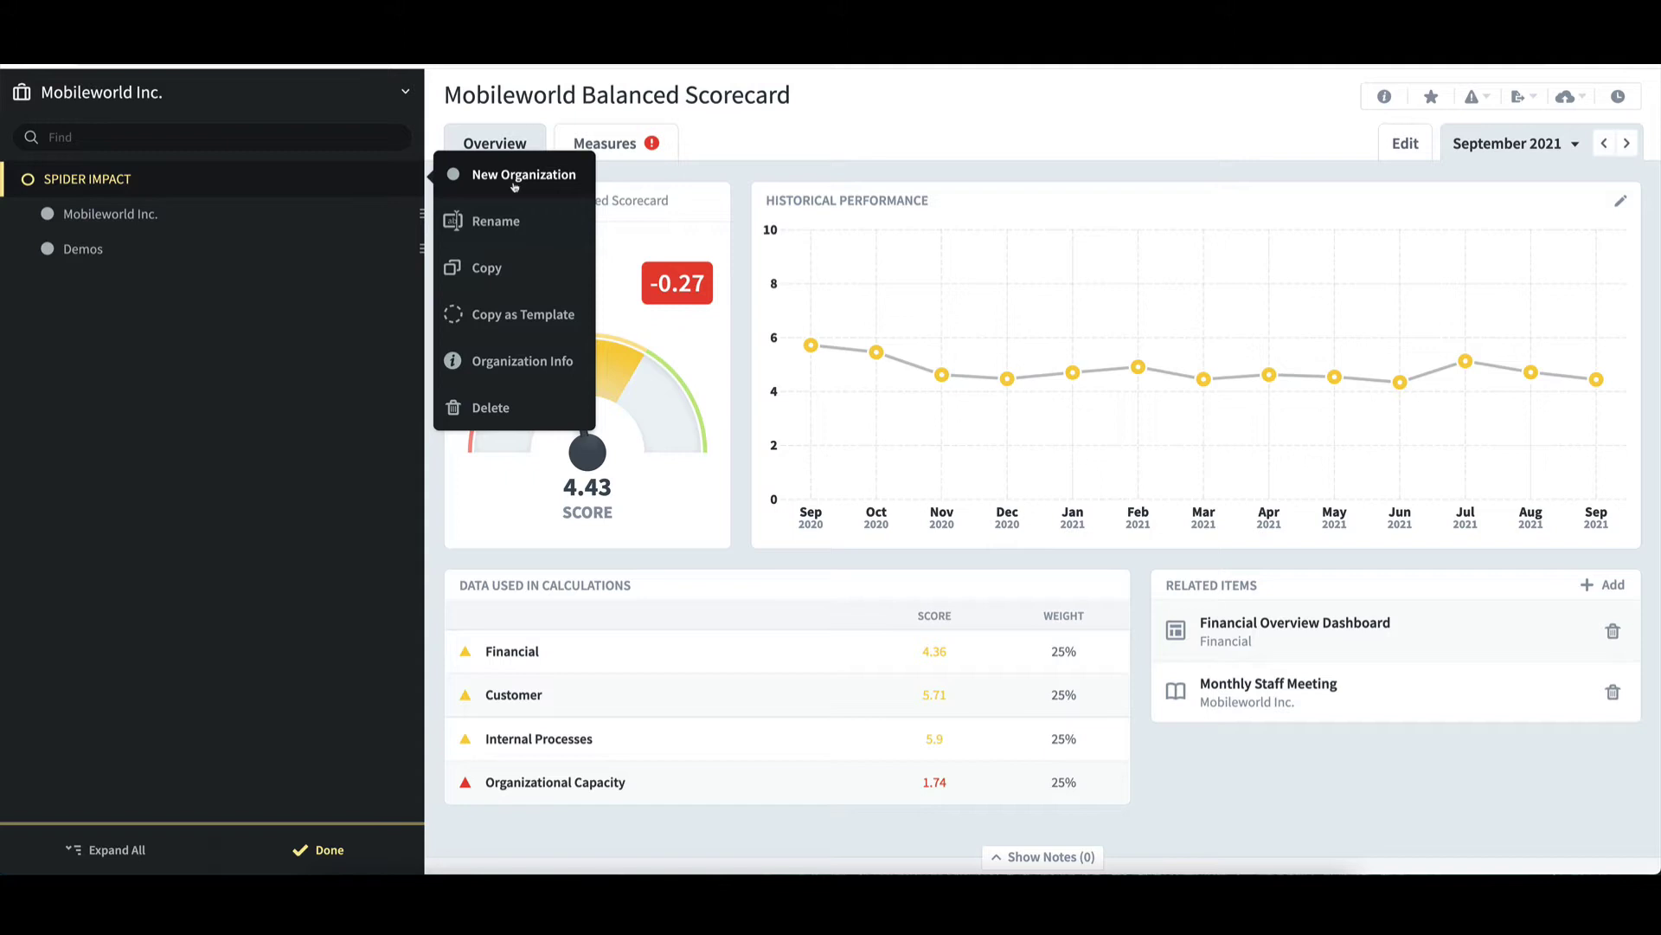
{"action": "left_click", "coordinate": [514, 185]}
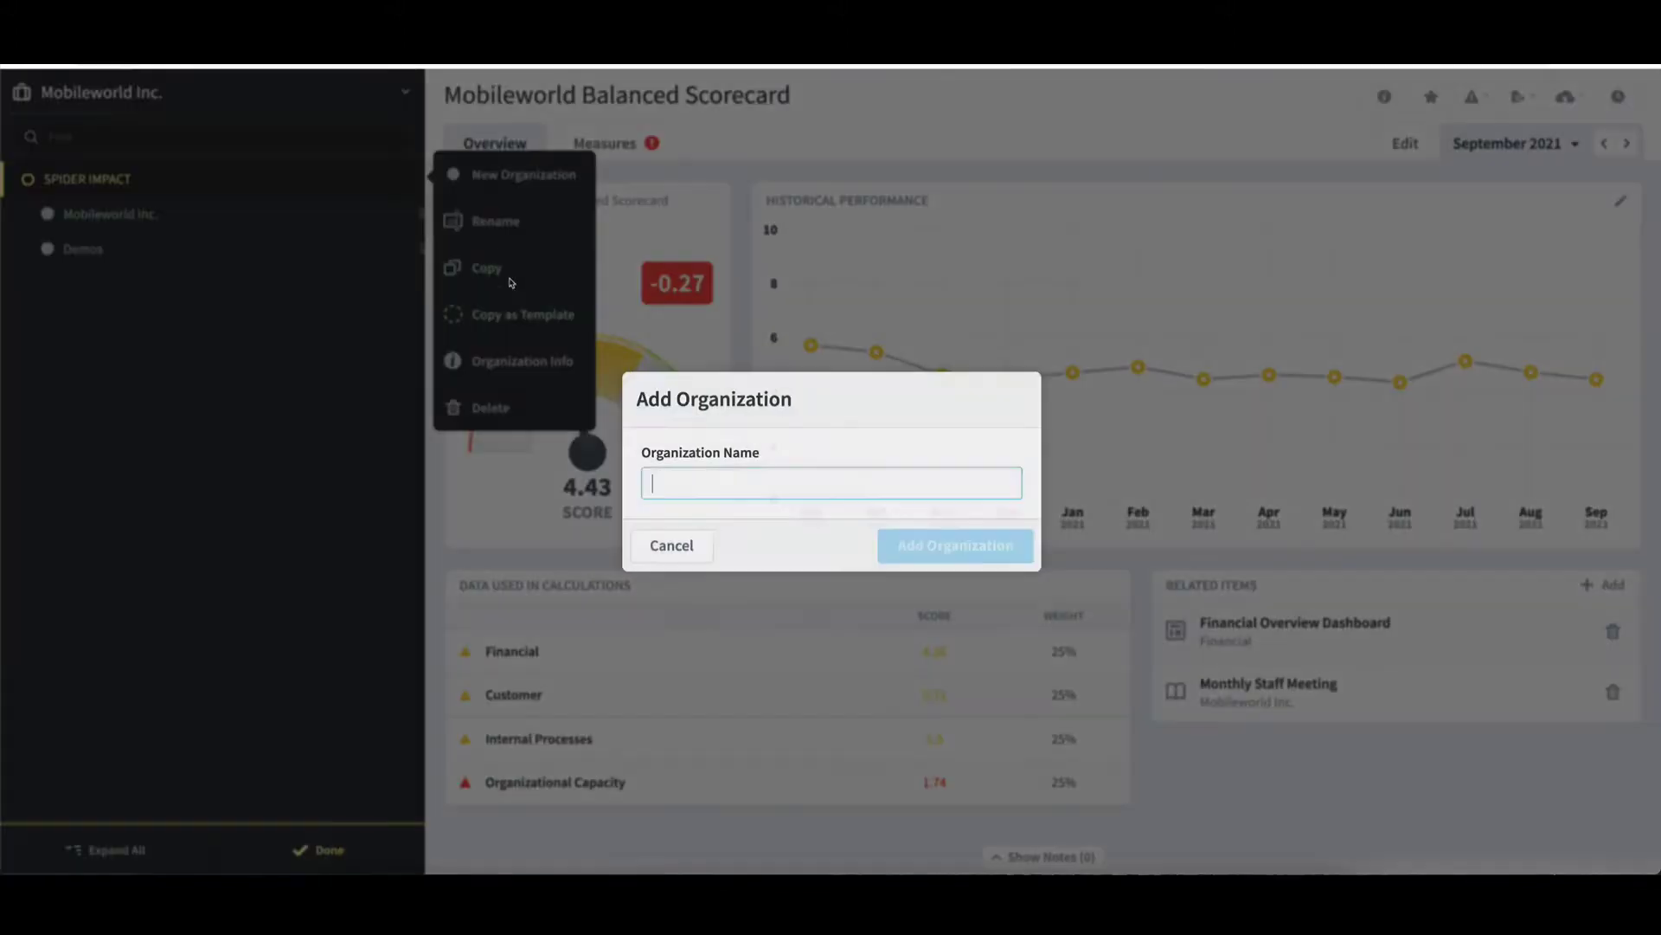
{"action": "type", "text": "Training"}
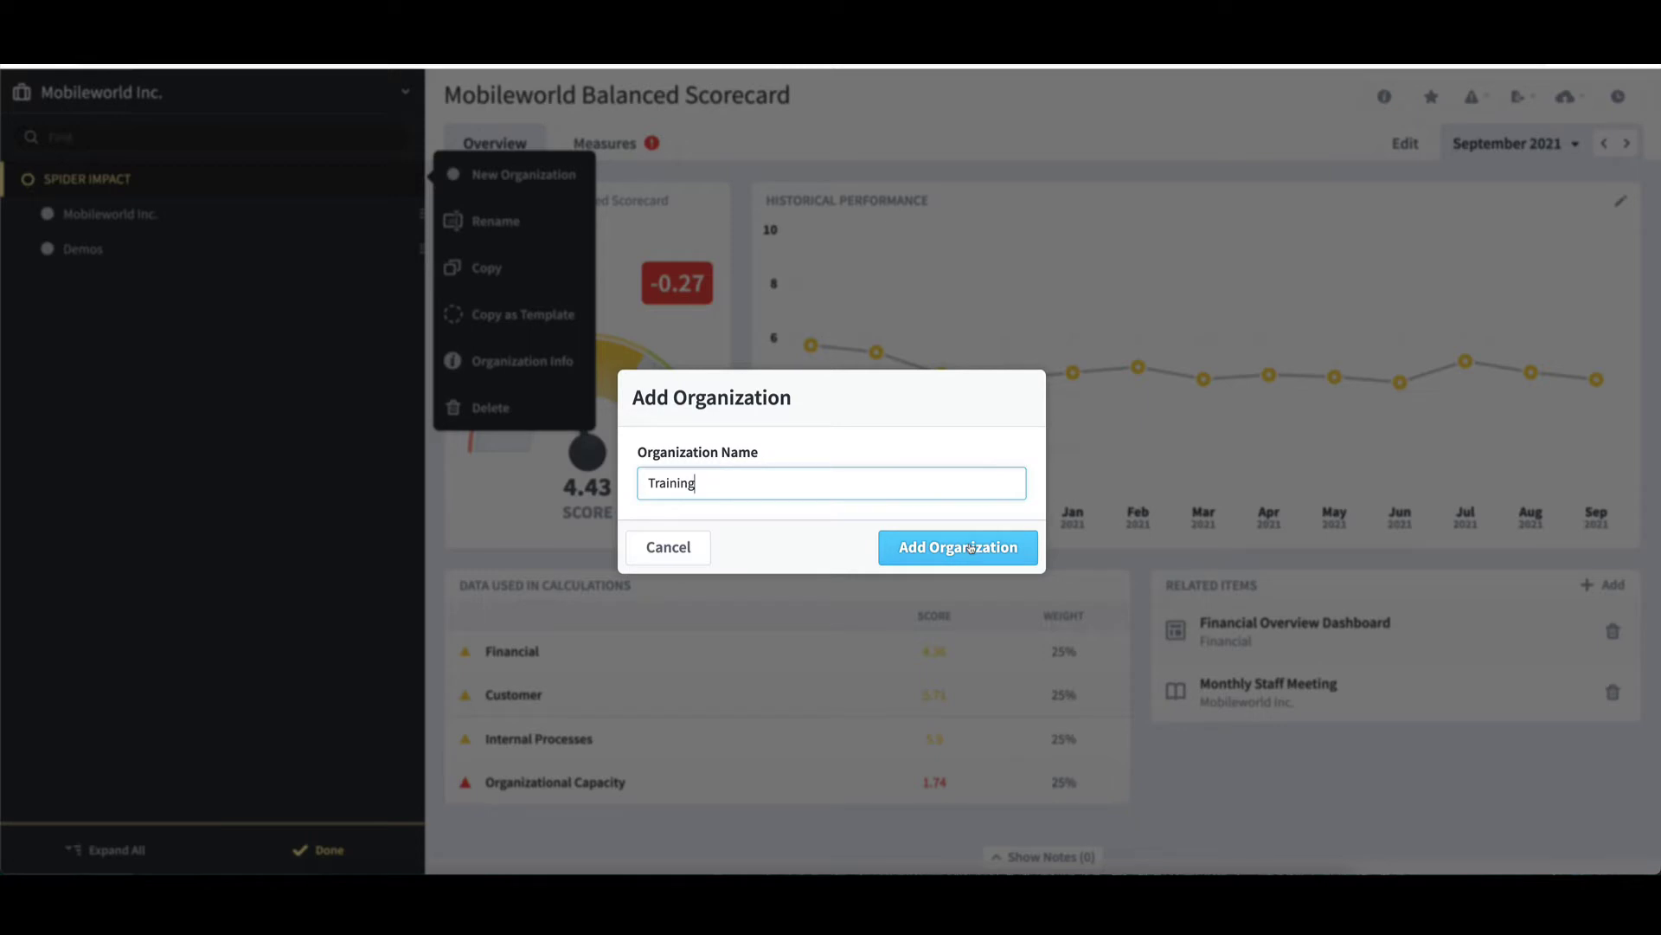
{"action": "left_click", "coordinate": [971, 549]}
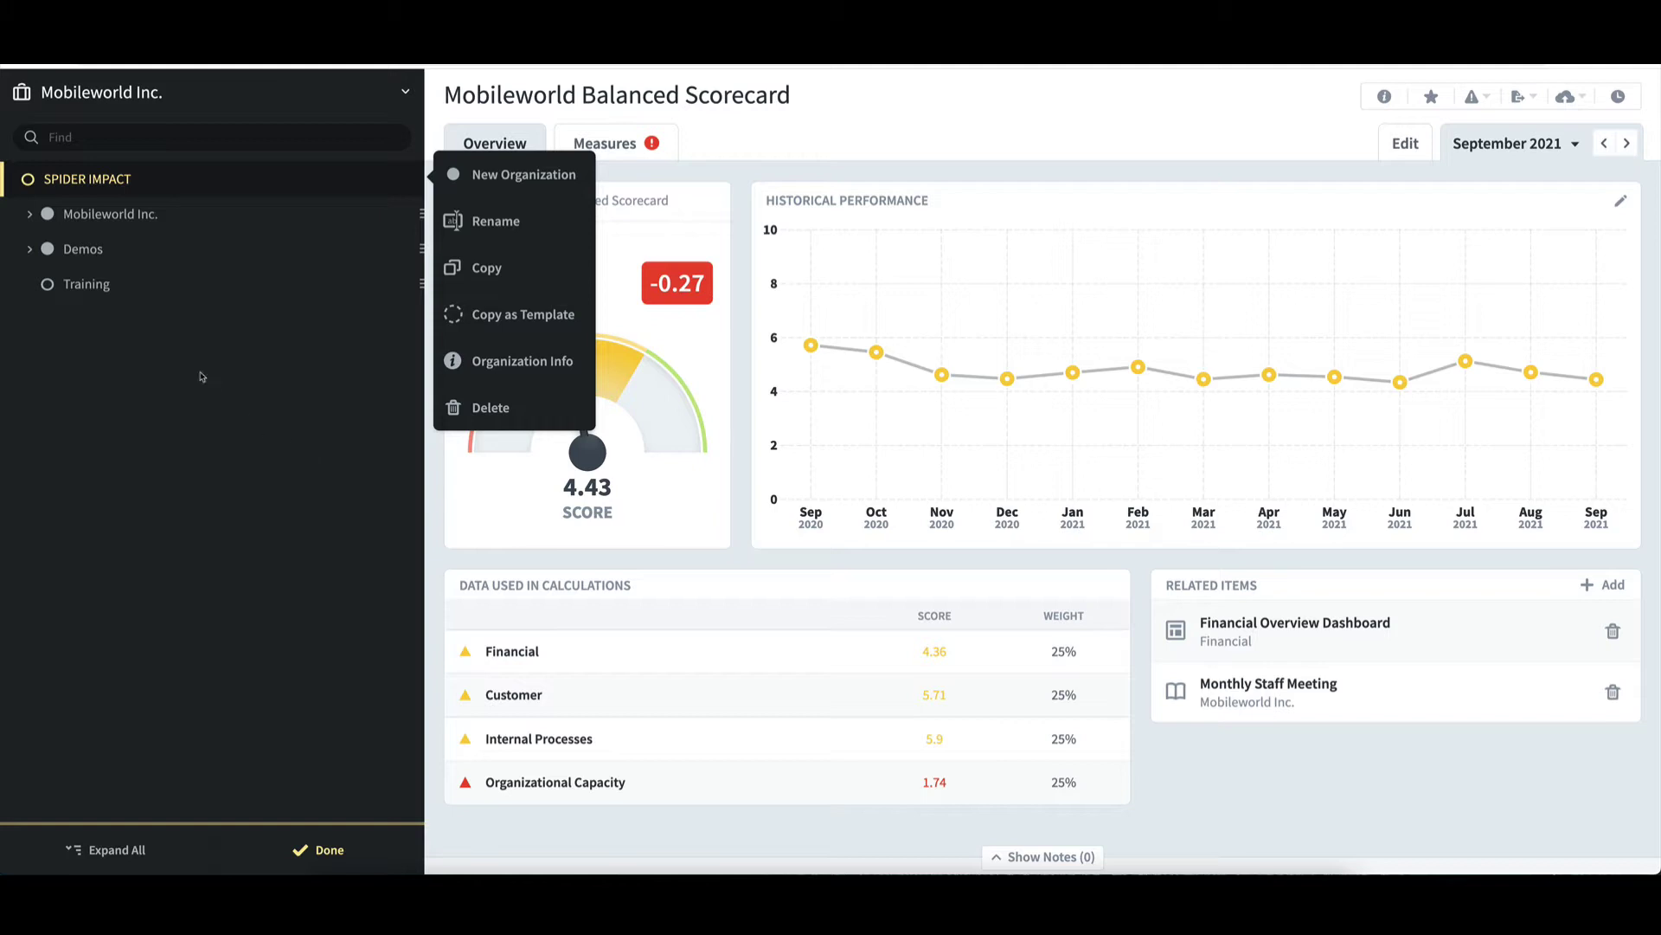
{"action": "left_click", "coordinate": [107, 286]}
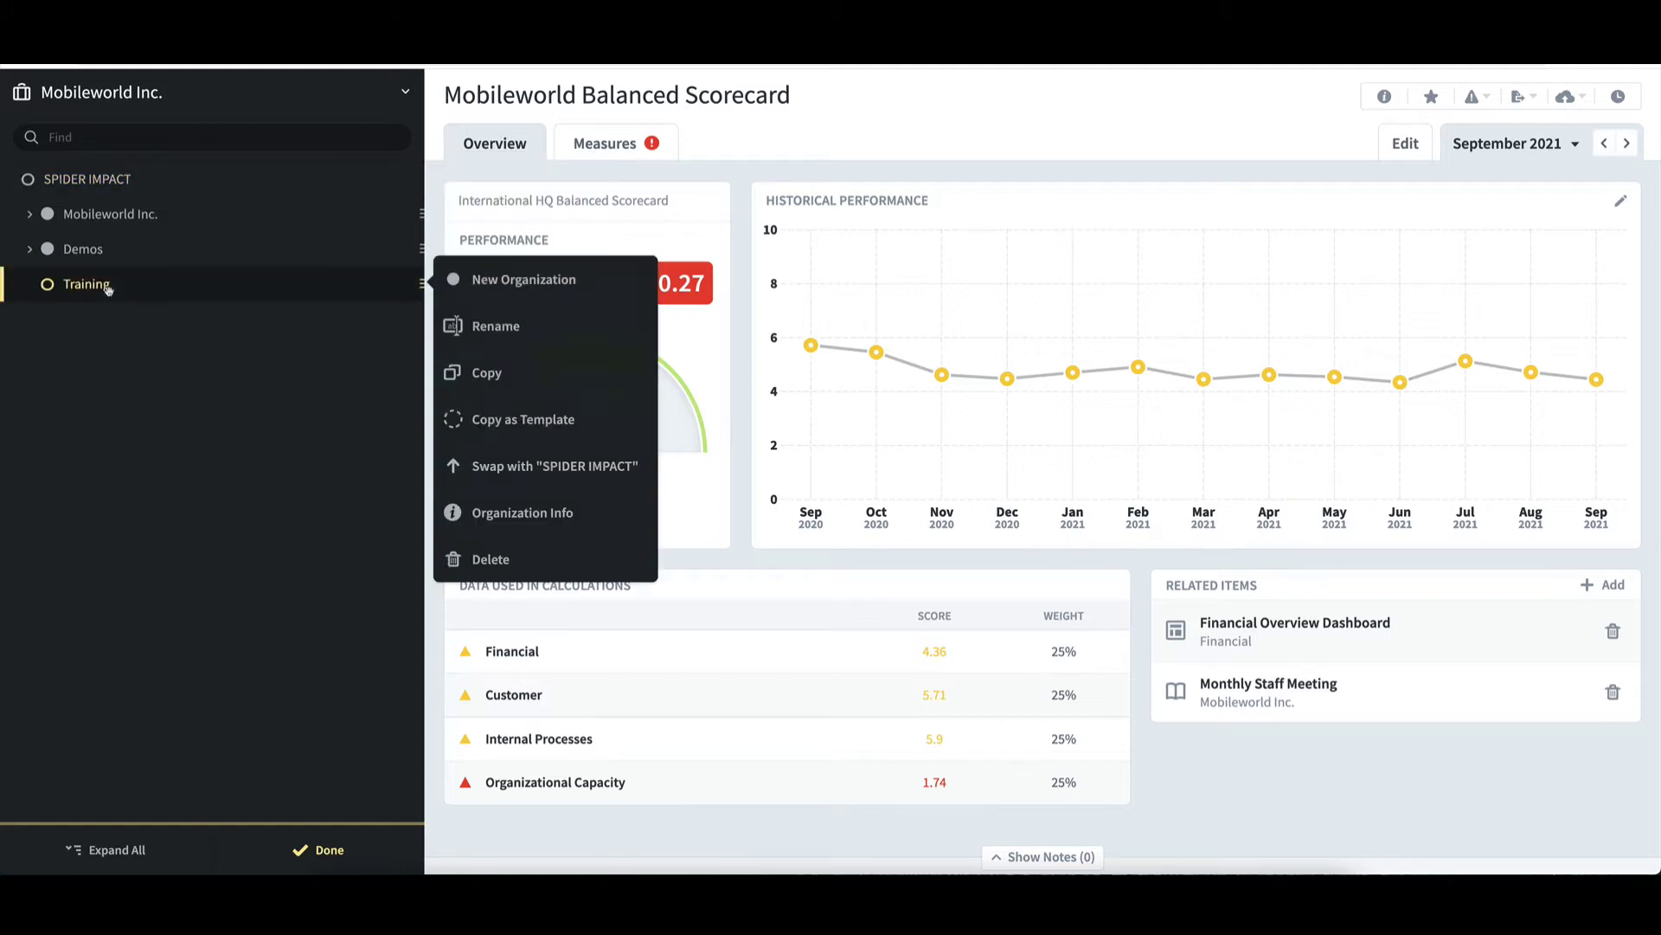
{"action": "left_click", "coordinate": [119, 368]}
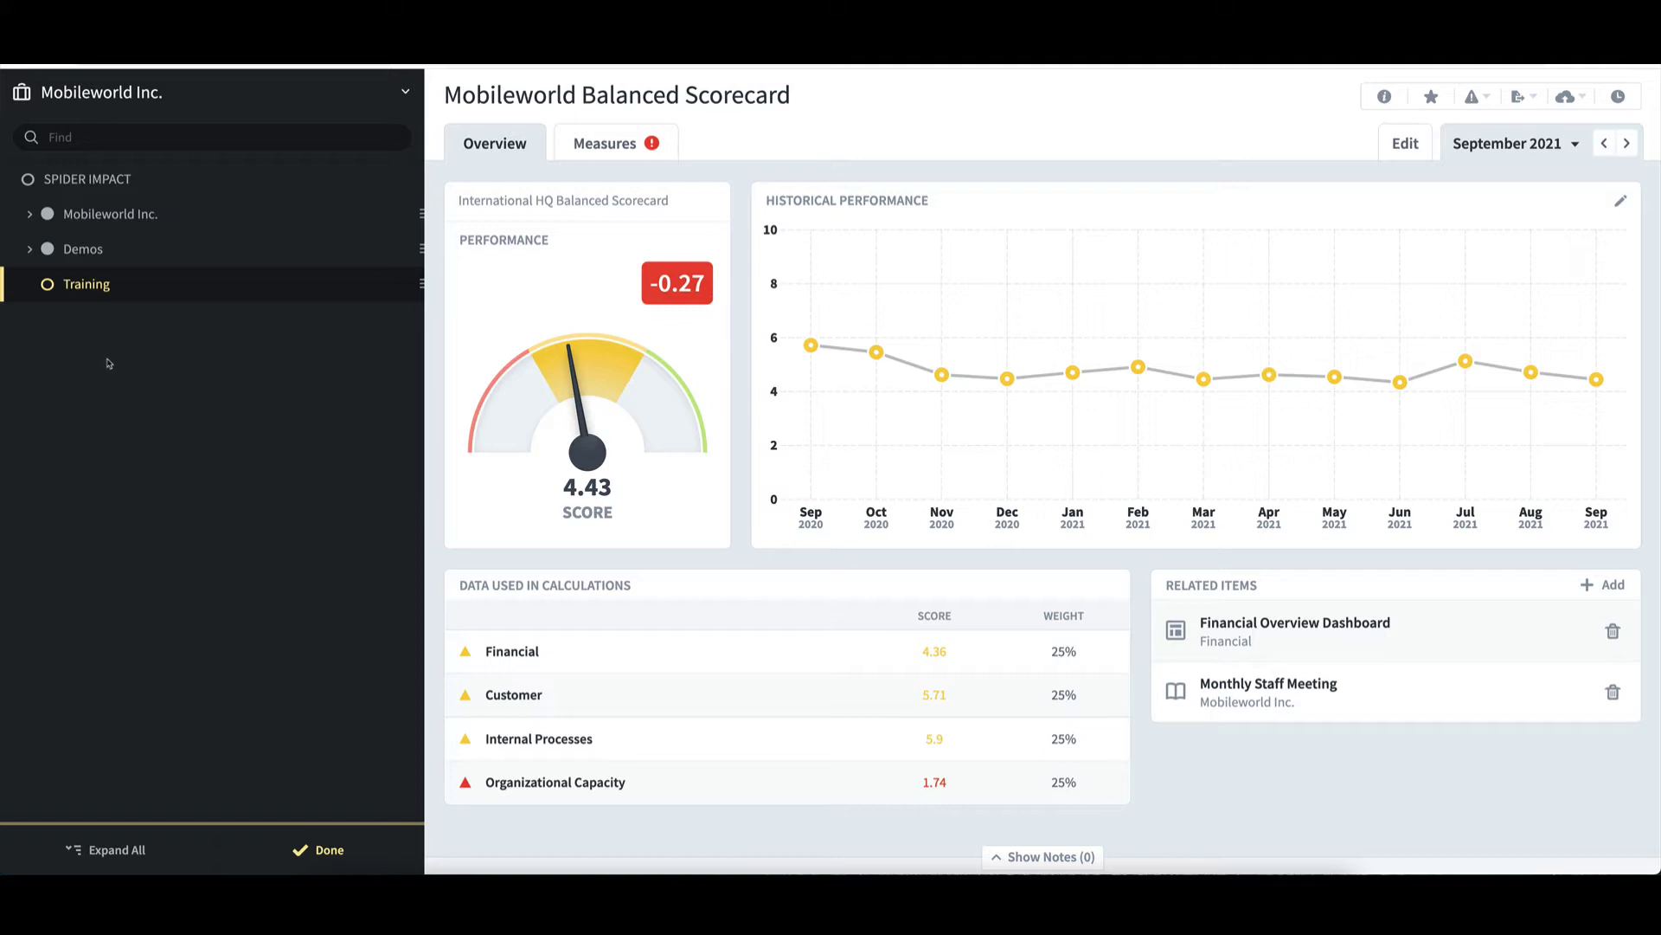
{"action": "left_click", "coordinate": [329, 845]}
Select the Training organization and create a scorecard named 'Training' for it
{"action": "left_click", "coordinate": [337, 850]}
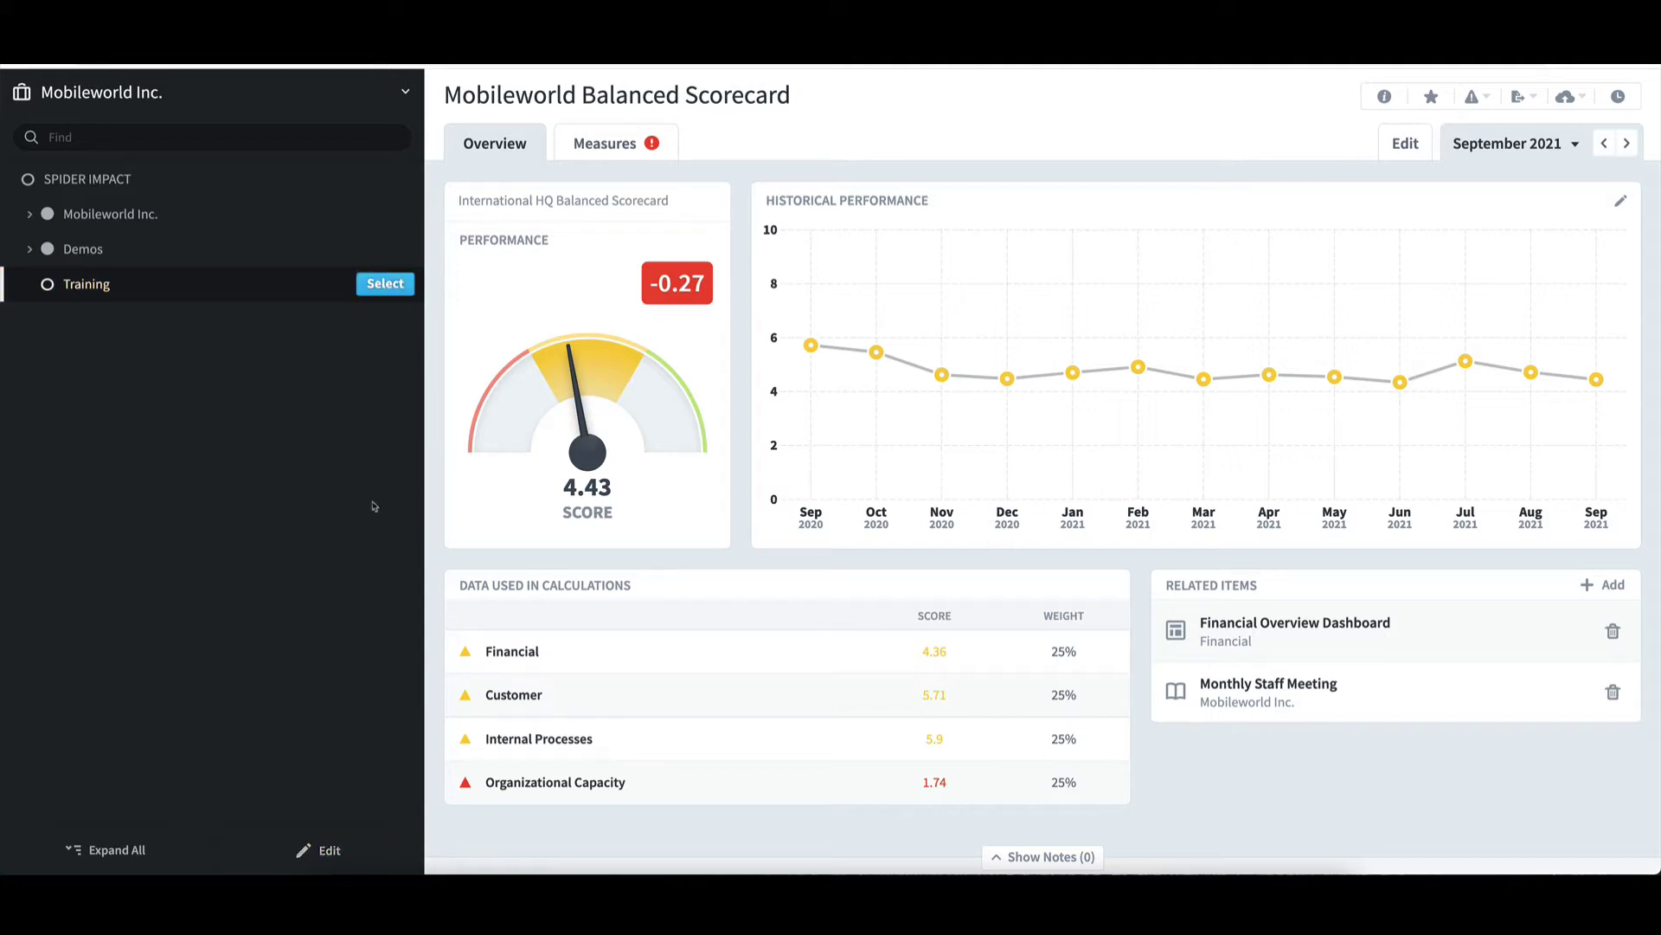
{"action": "left_click", "coordinate": [380, 284]}
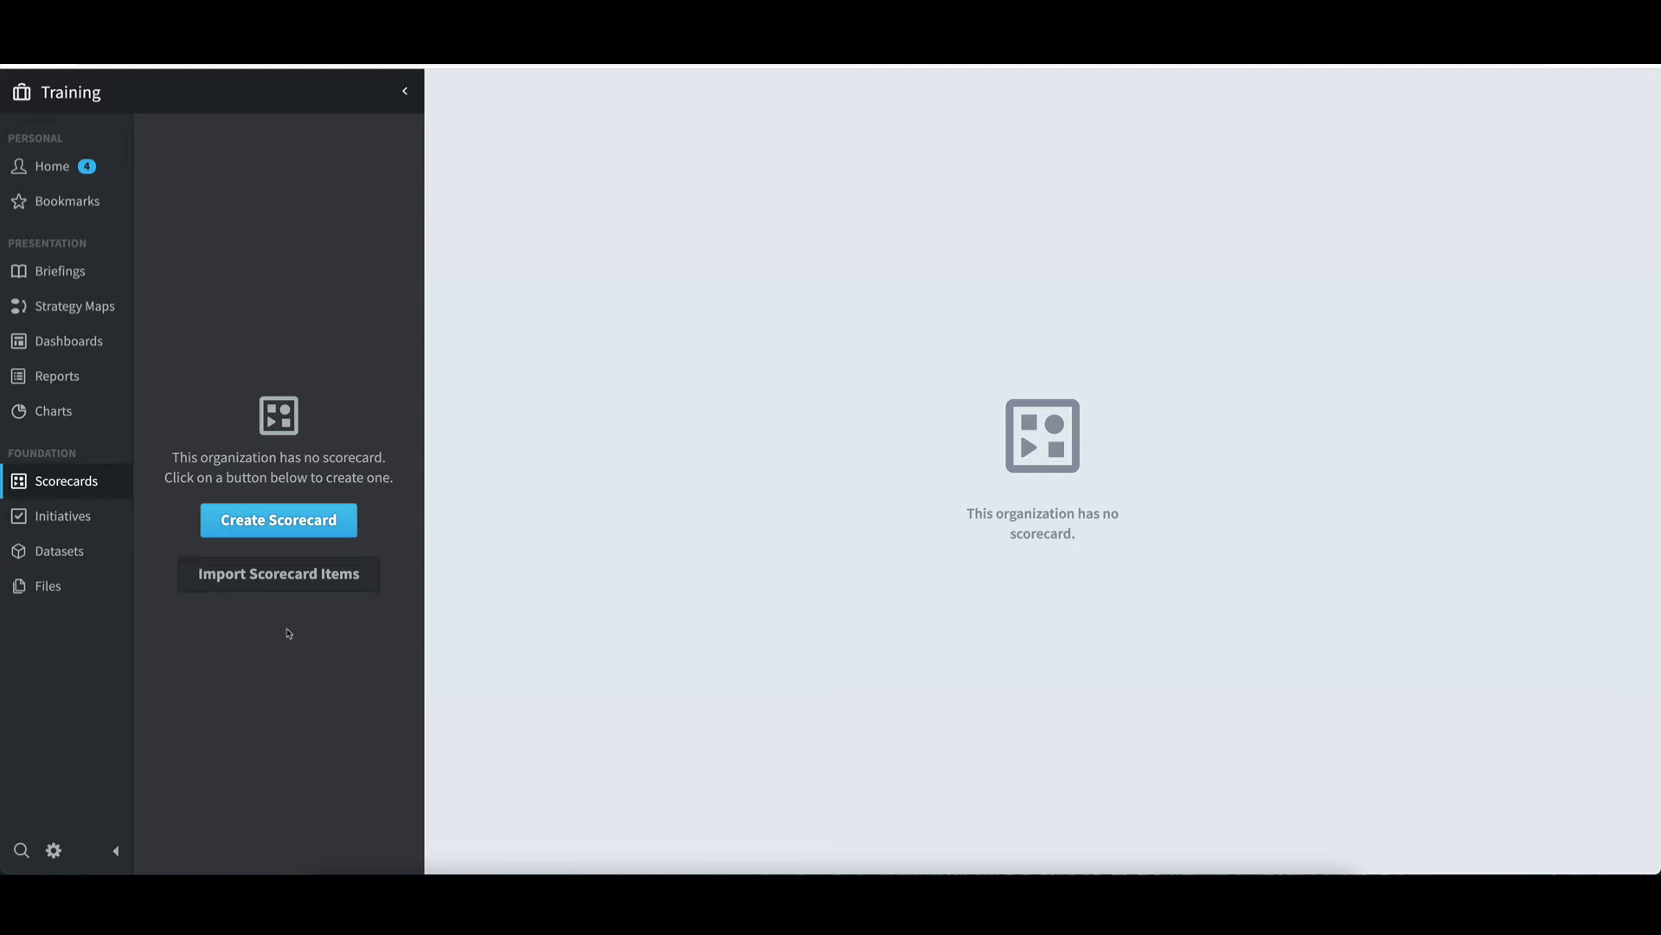
{"action": "left_click", "coordinate": [314, 523]}
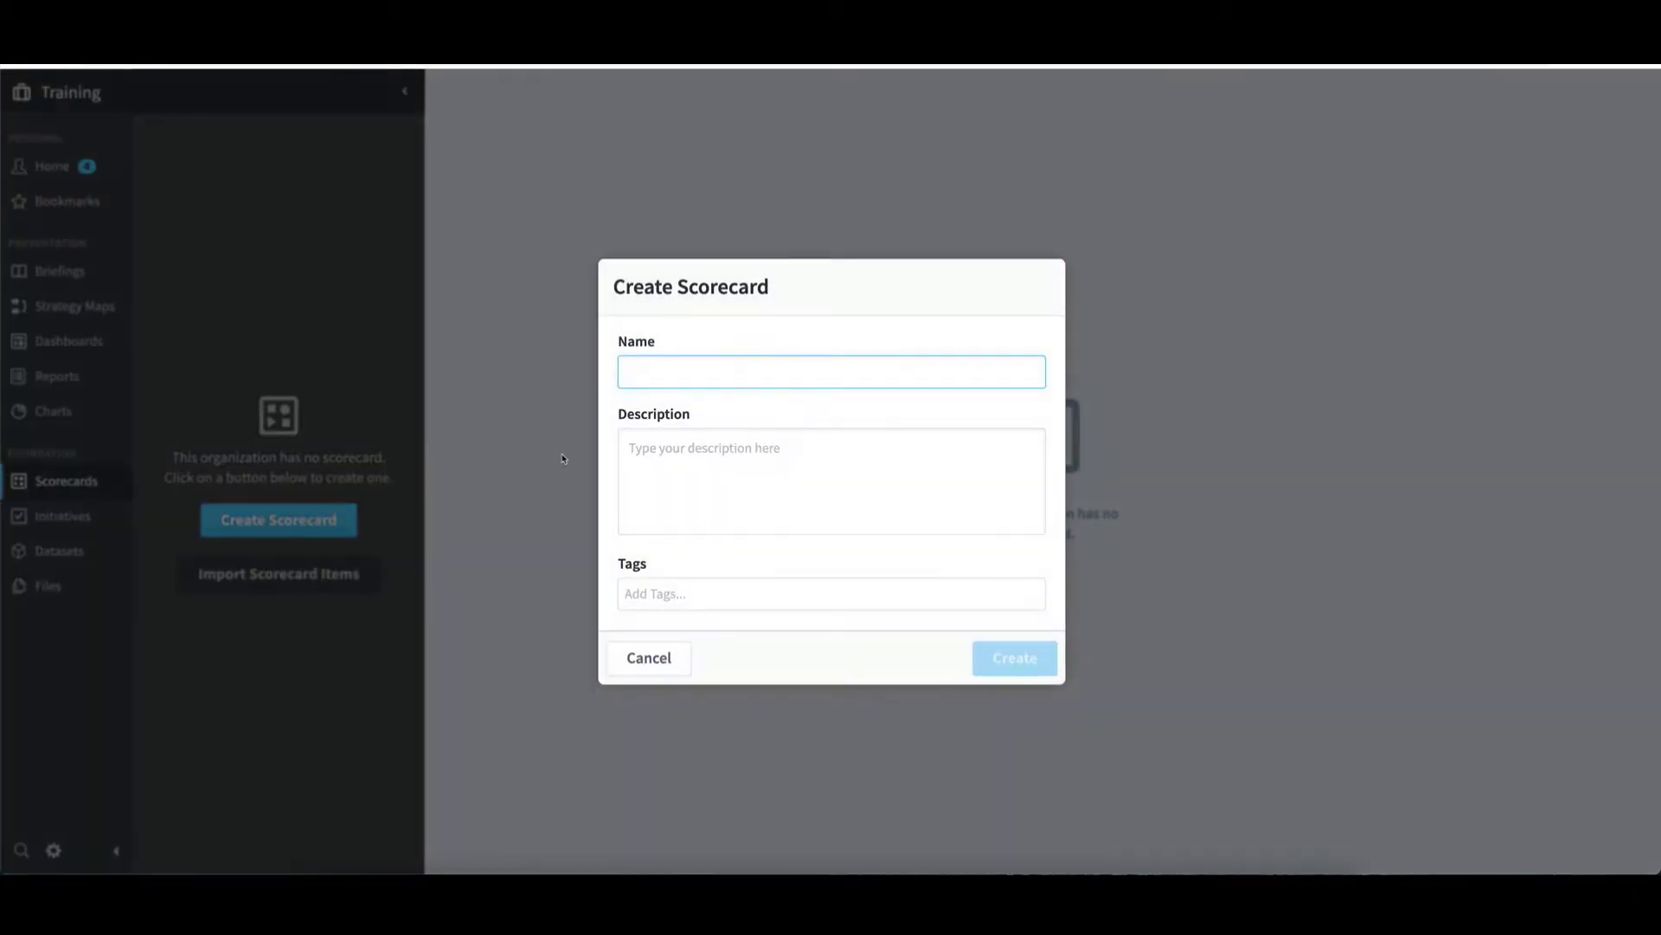
{"action": "type", "text": "Training"}
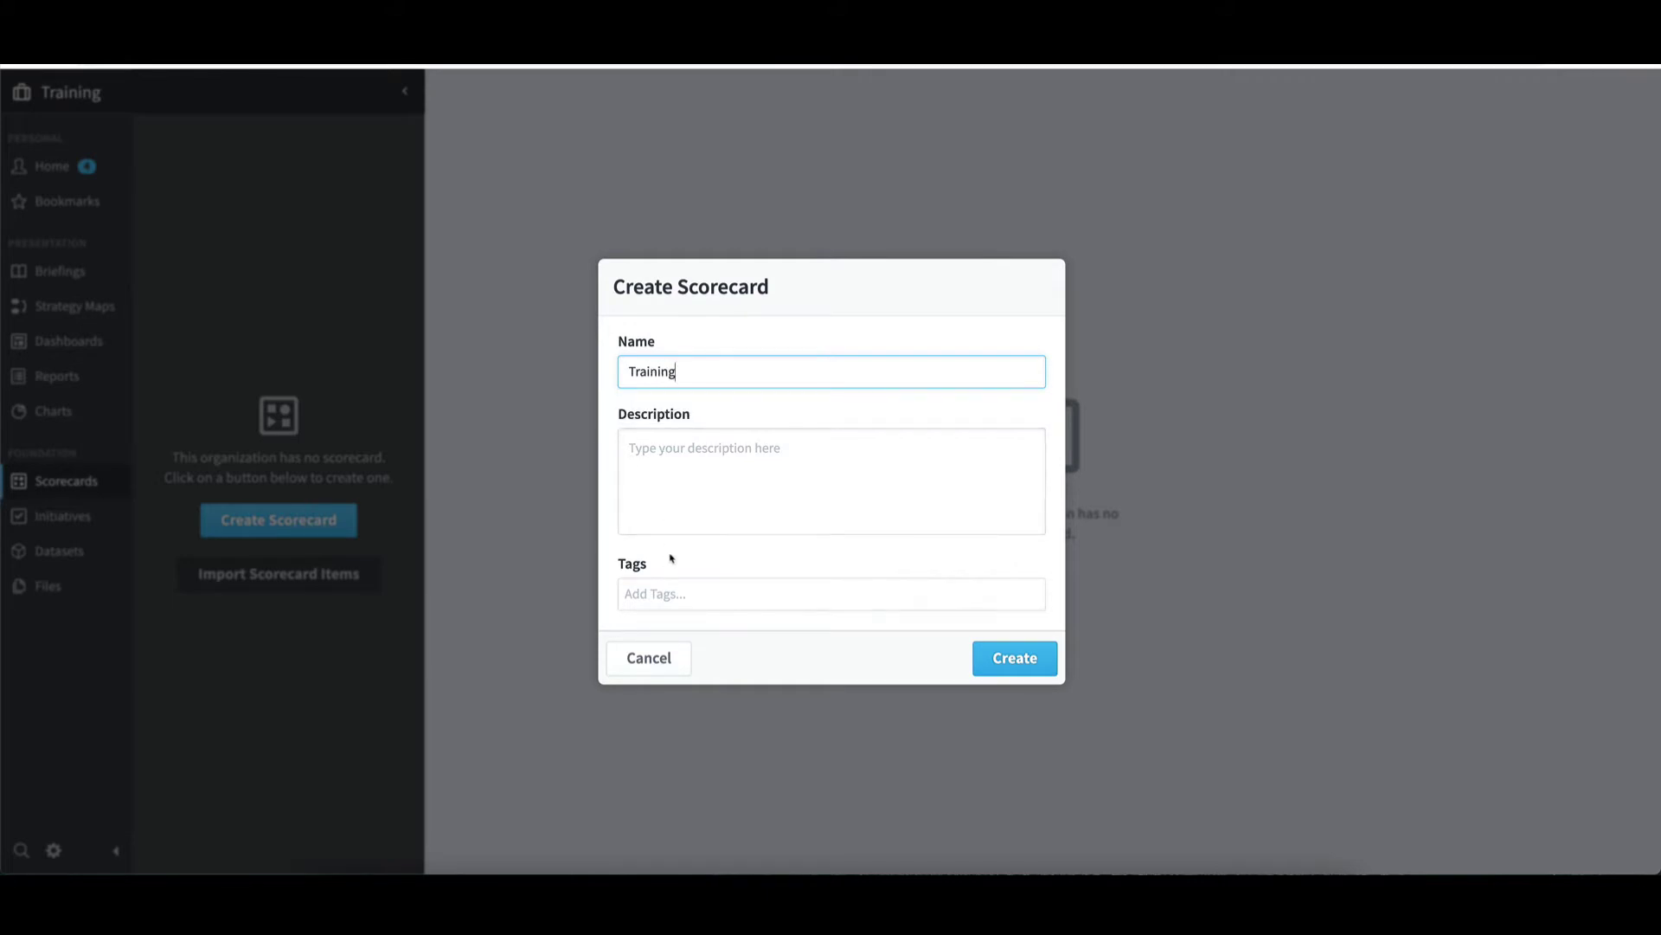
{"action": "left_click", "coordinate": [1000, 664]}
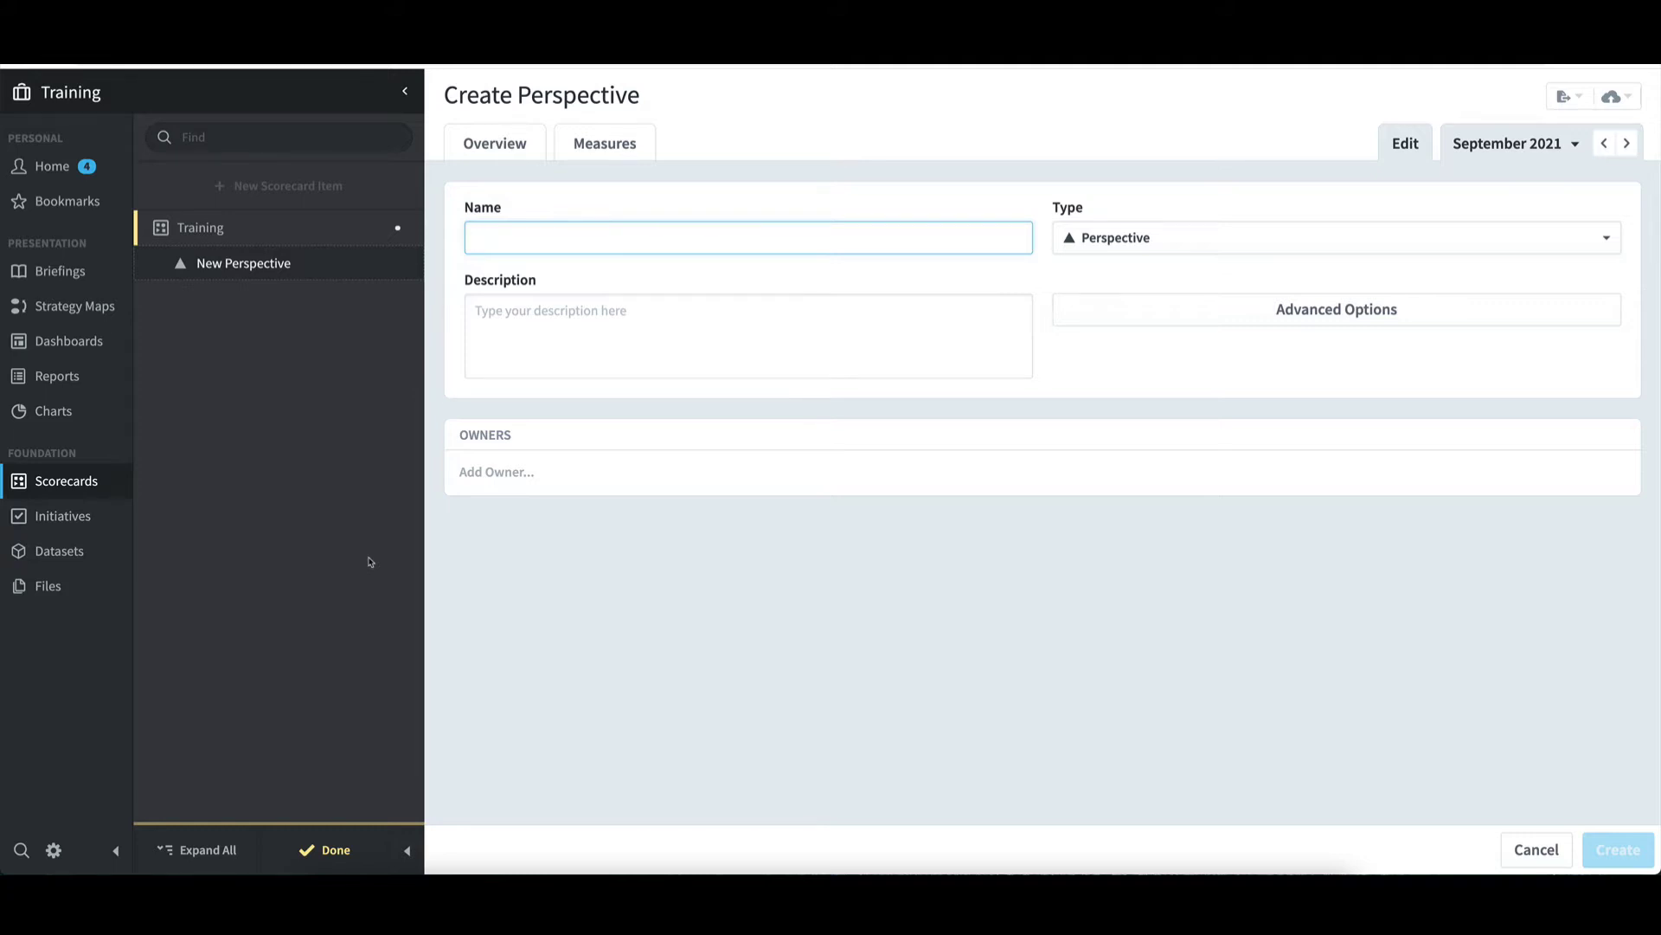
Create a 'Financial' perspective, keeping the item type as Perspective
{"action": "type", "text": "Financia"}
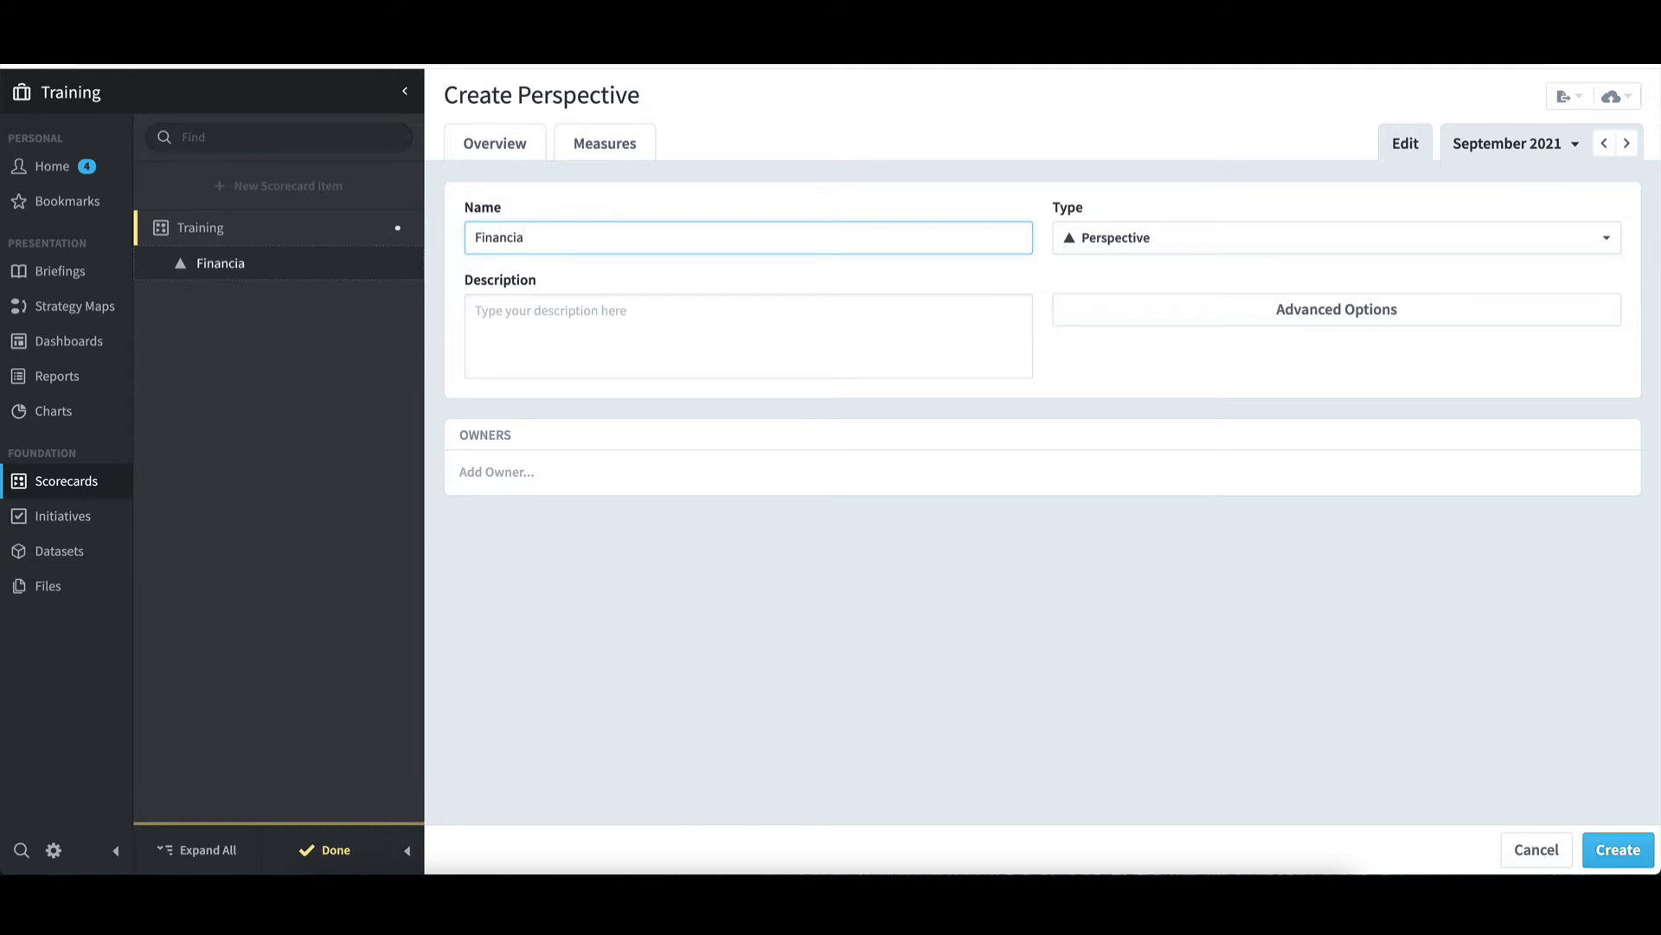
{"action": "type", "text": "l"}
{"action": "left_click", "coordinate": [1260, 246]}
{"action": "left_click", "coordinate": [1259, 245]}
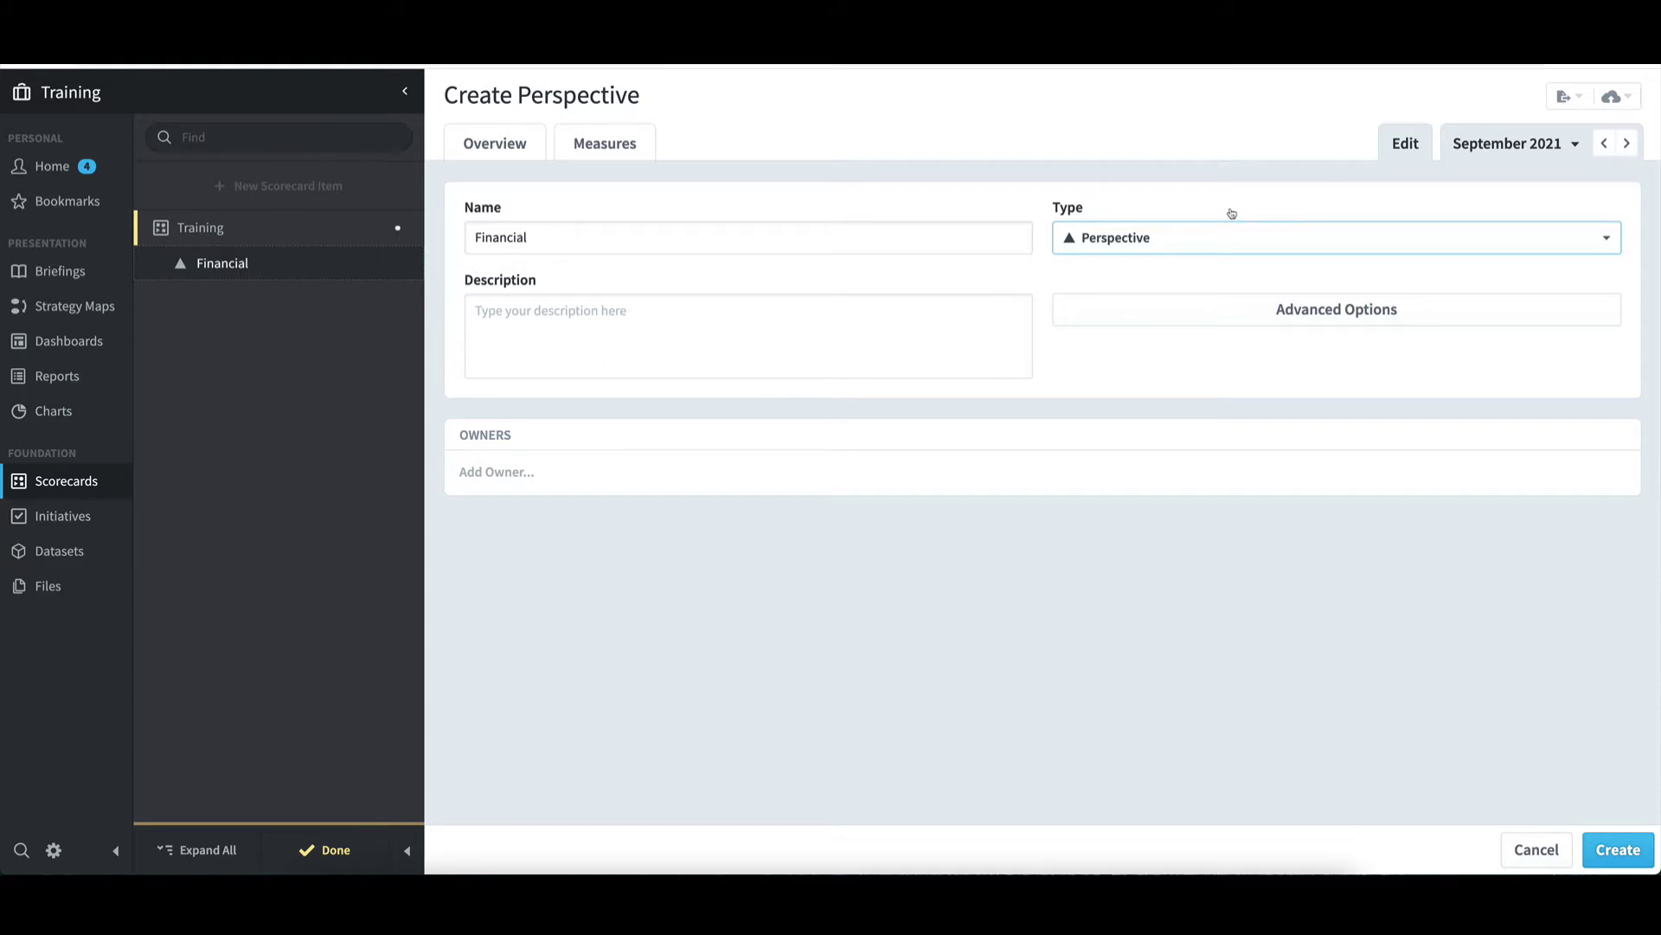
{"action": "left_click", "coordinate": [1618, 850]}
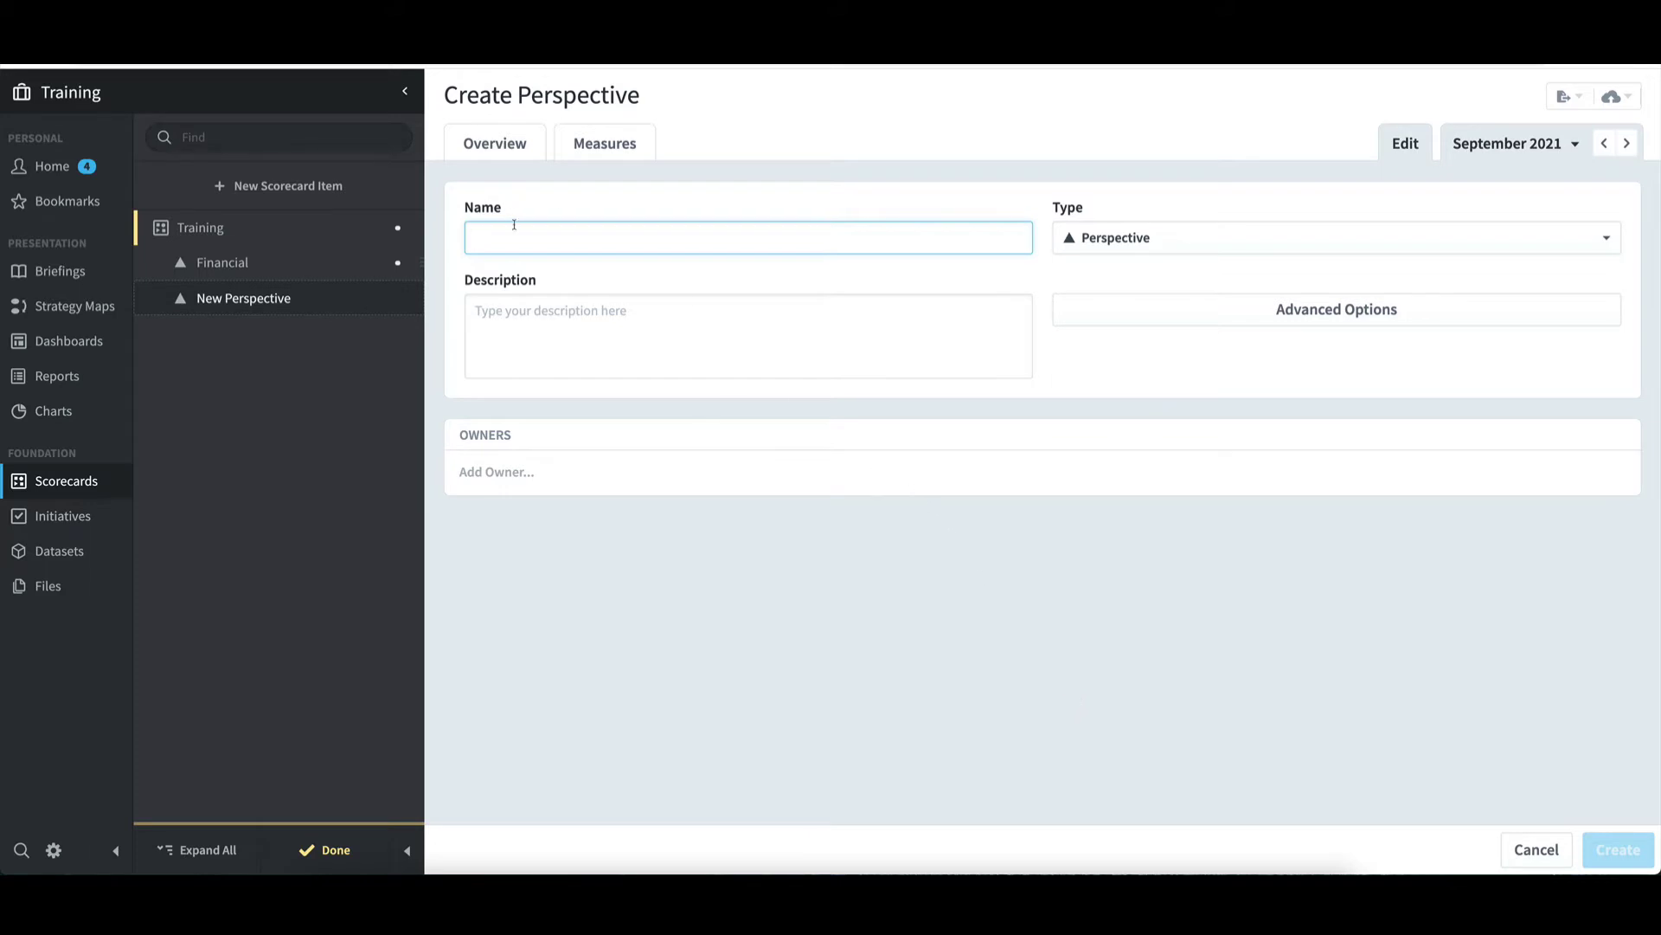
Add a 'Customer' perspective, then open the Financial perspective
{"action": "type", "text": "Customer"}
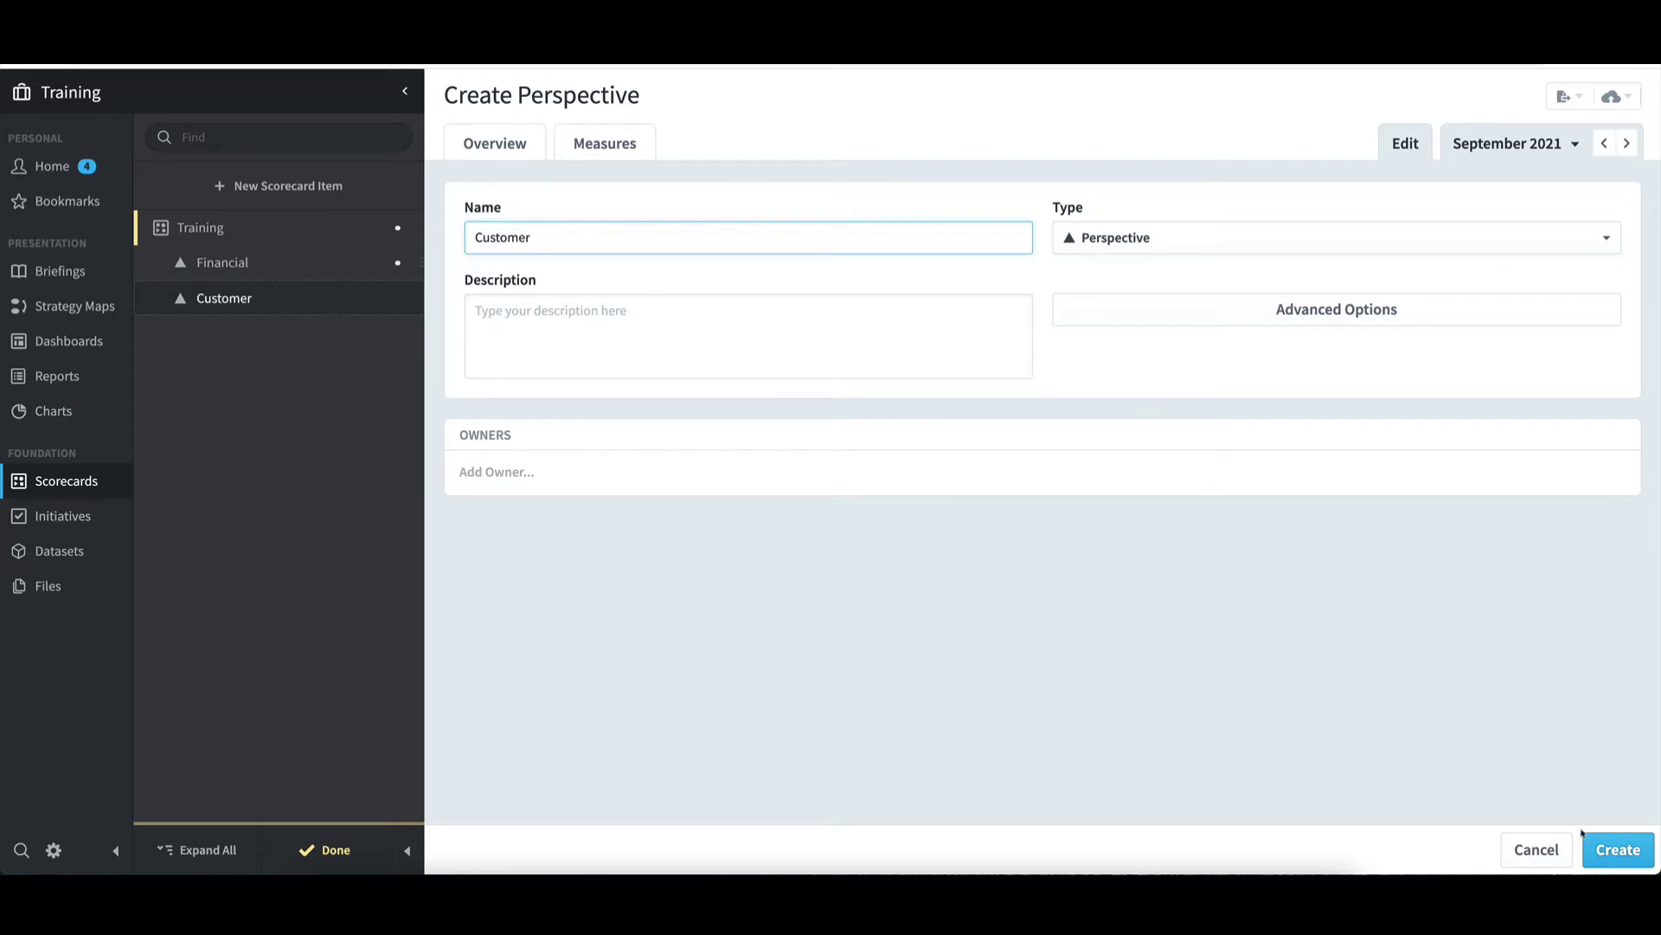
{"action": "left_click", "coordinate": [1607, 849]}
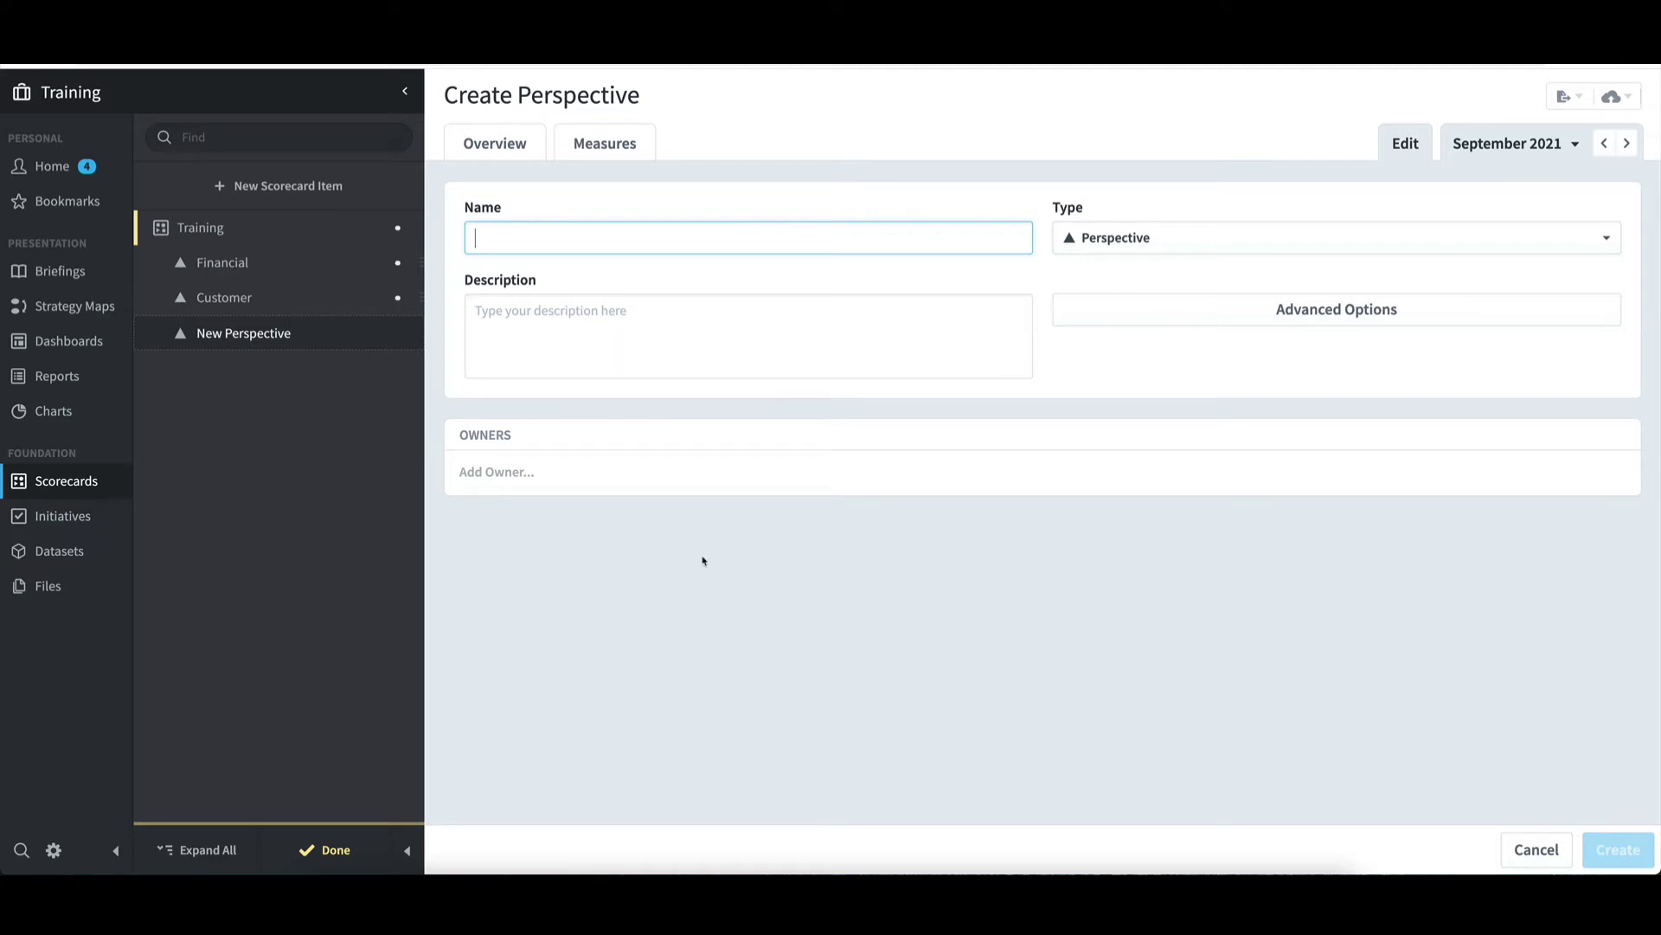
{"action": "left_click", "coordinate": [224, 265]}
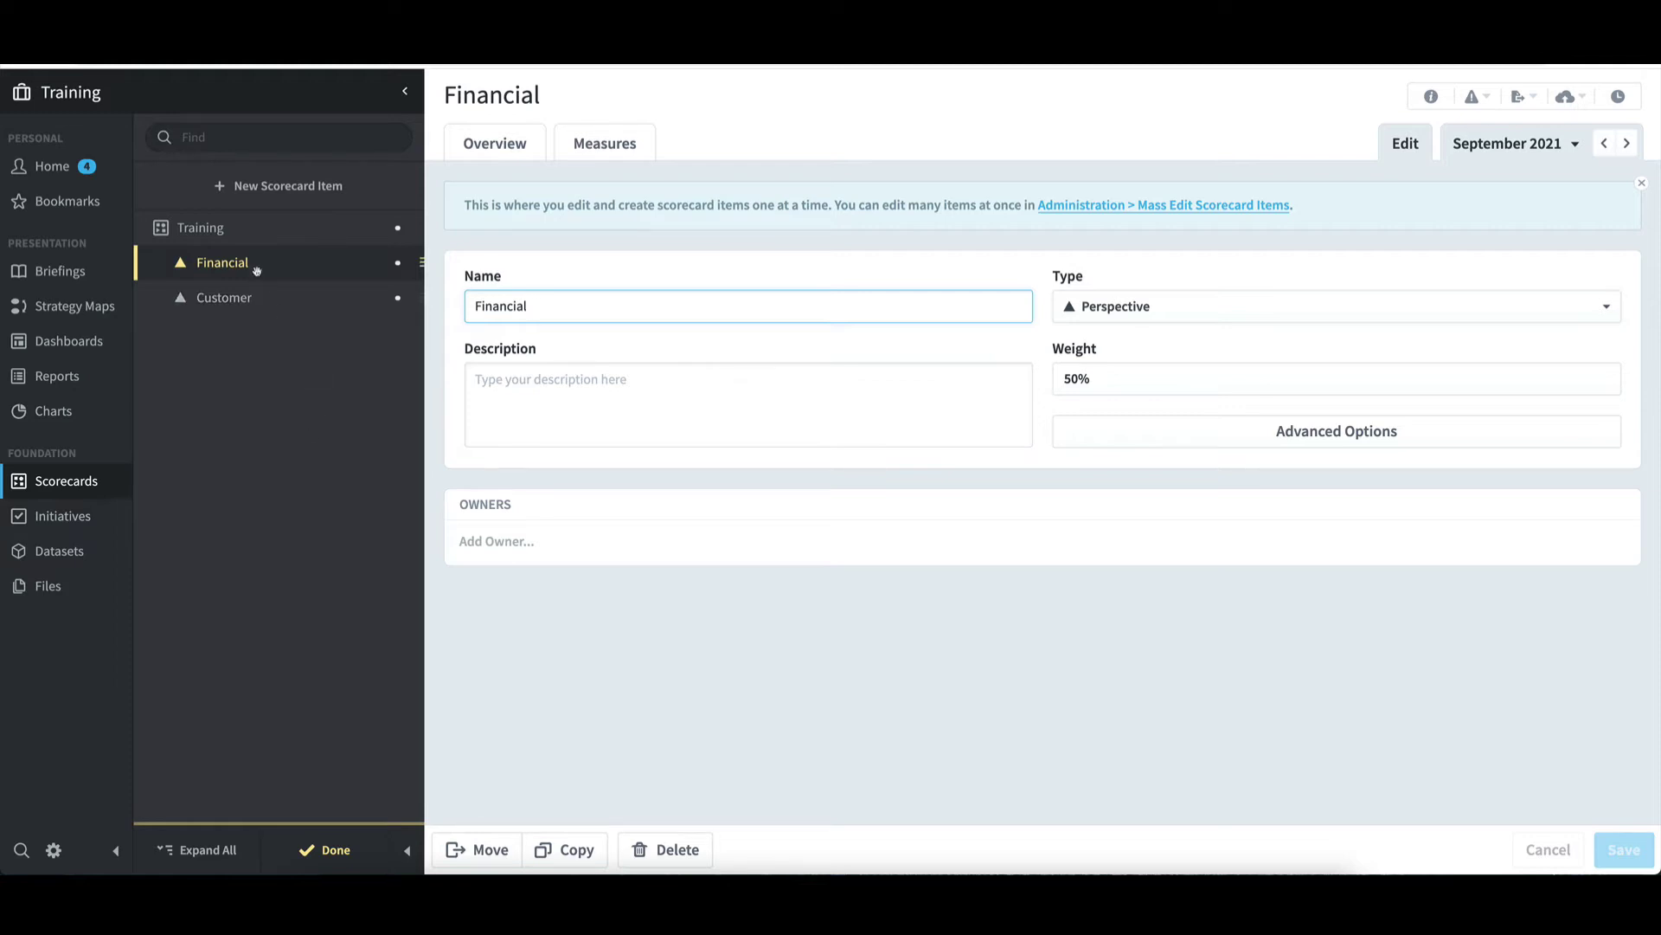
Create an objective under Financial named 'Increase Revenue', correcting the 'REvenue' typo first
{"action": "left_click", "coordinate": [266, 187]}
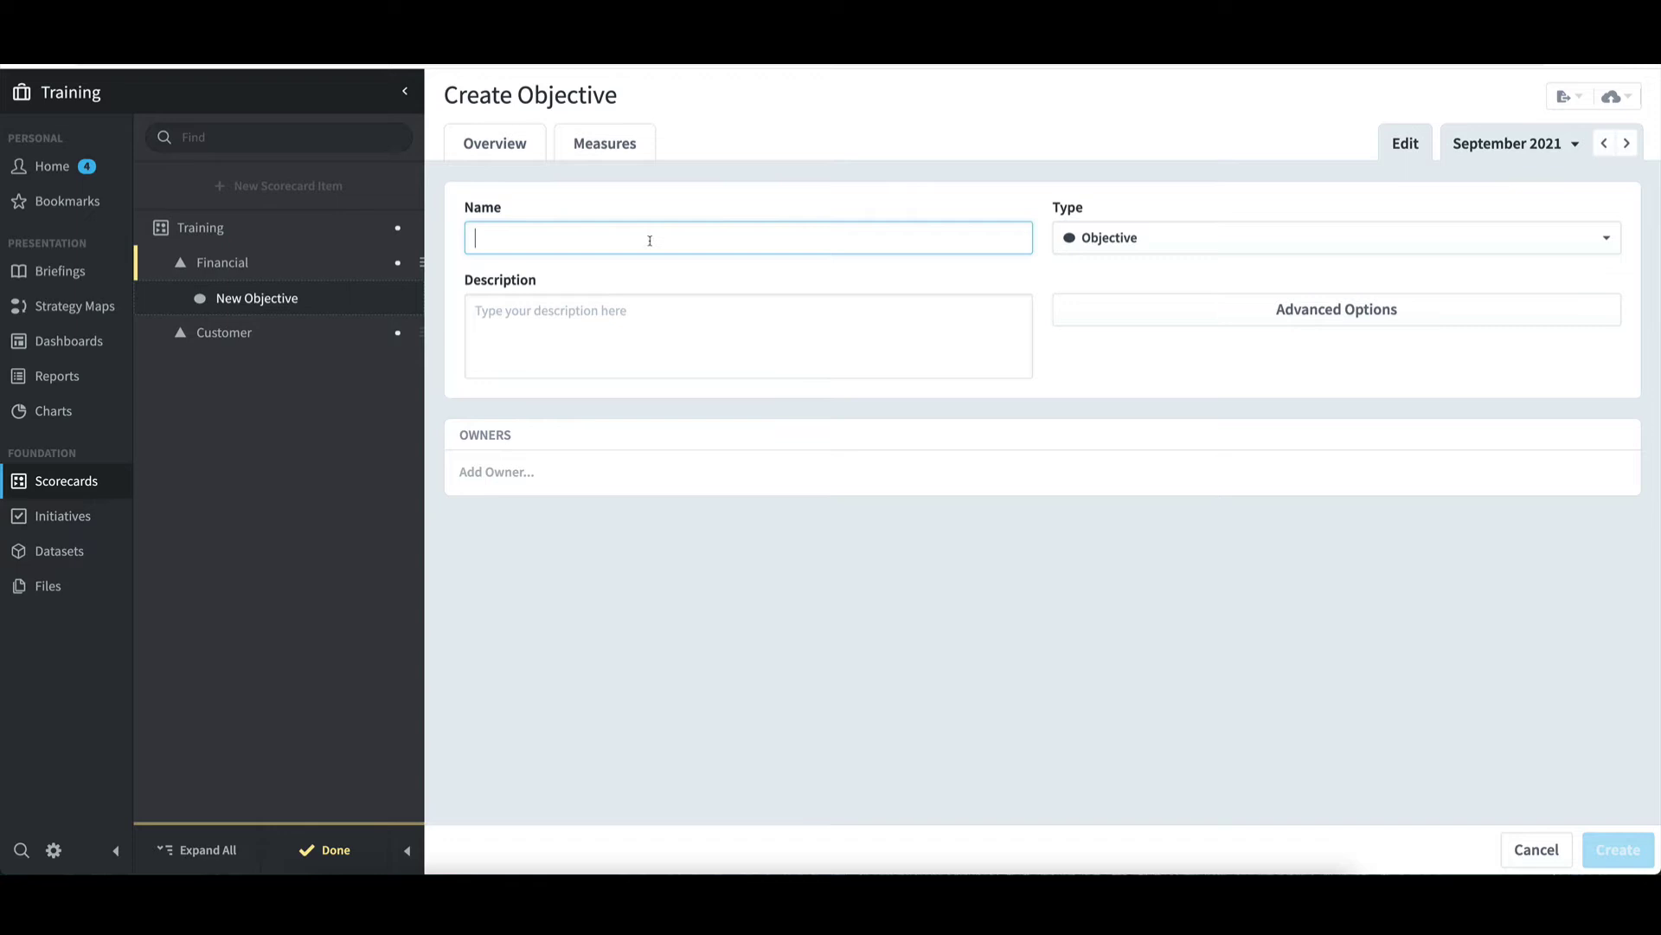
{"action": "type", "text": "In"}
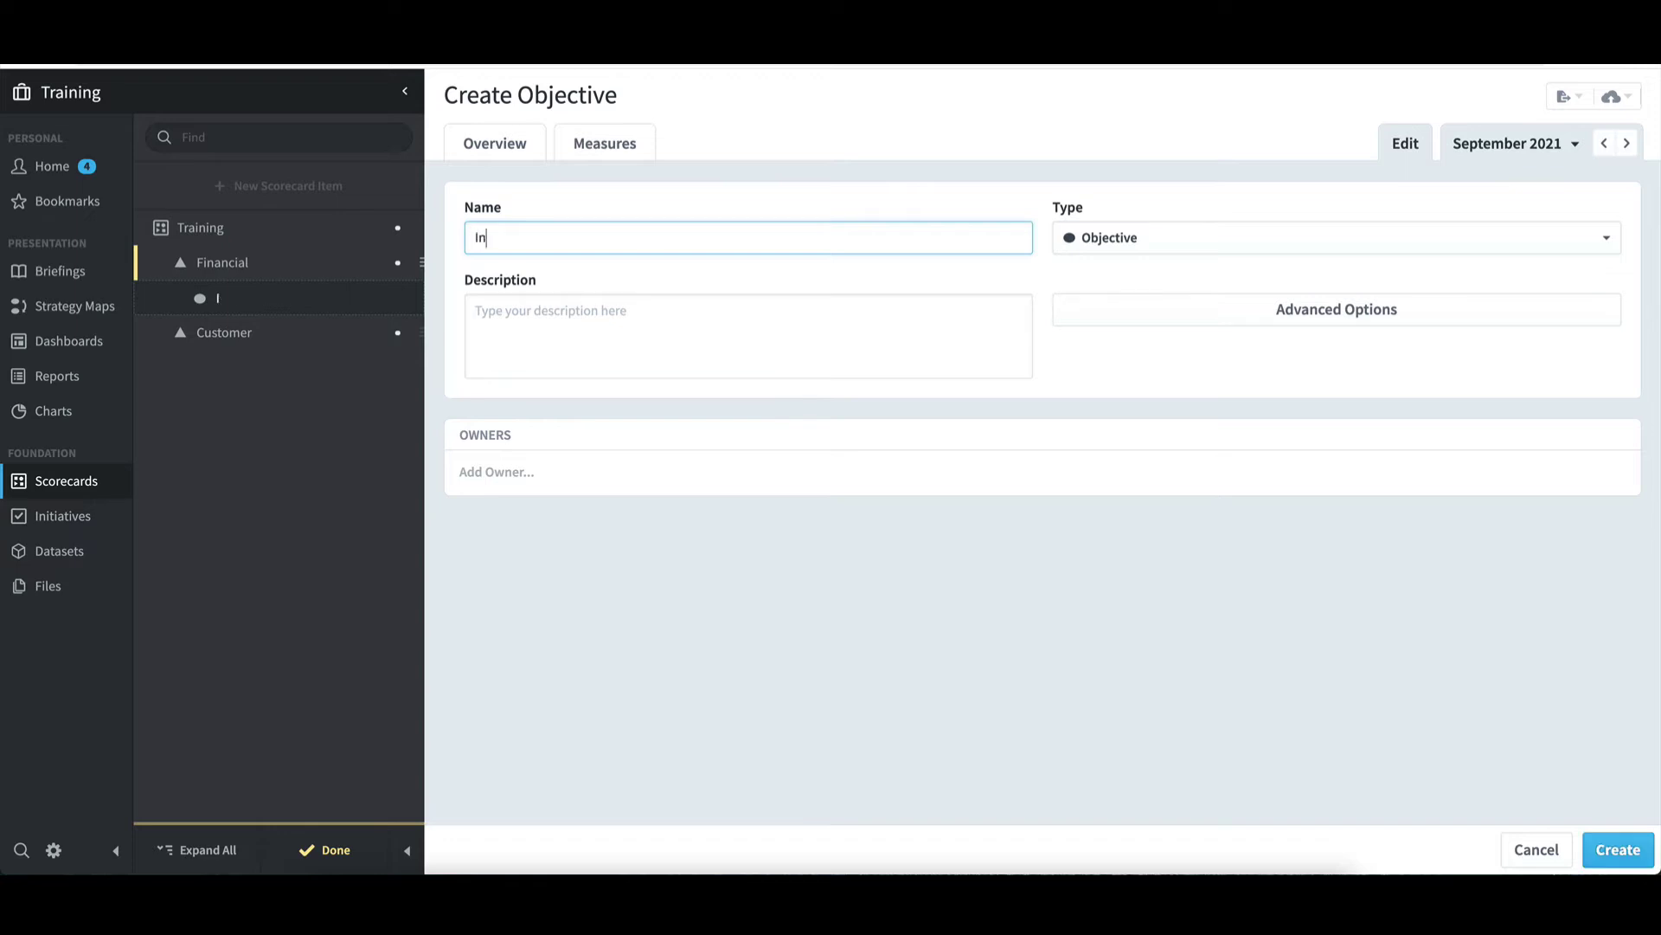
{"action": "type", "text": "crease REvenue"}
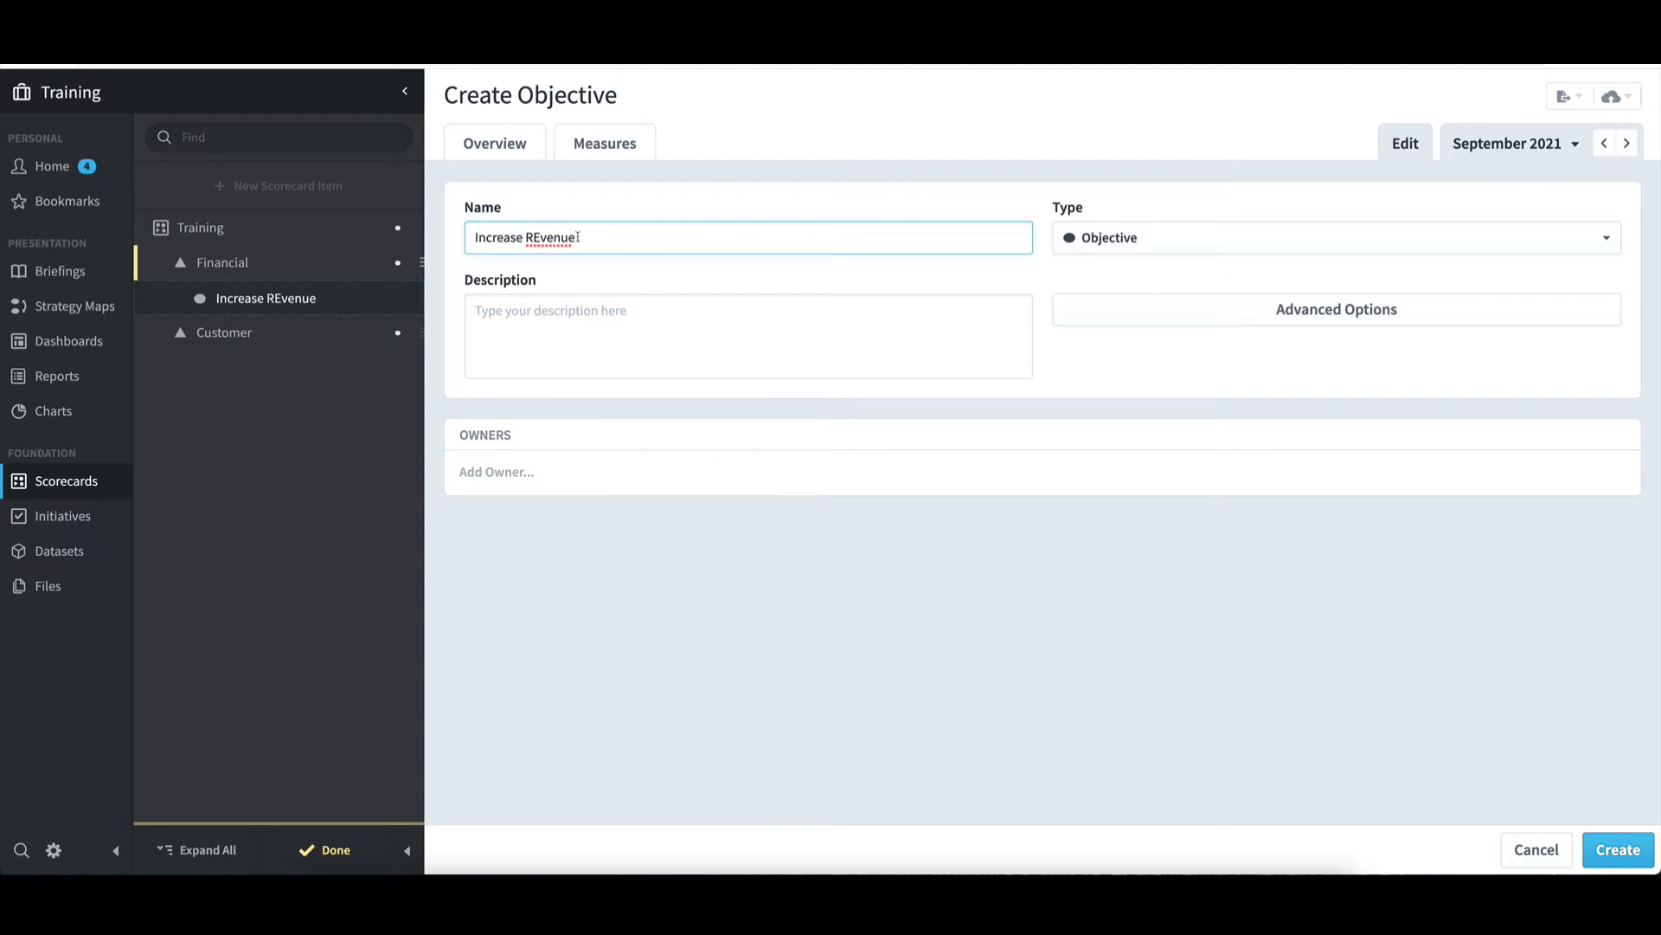
{"action": "double_click", "coordinate": [538, 239]}
{"action": "type", "text": "Revenue"}
{"action": "left_click", "coordinate": [1615, 846]}
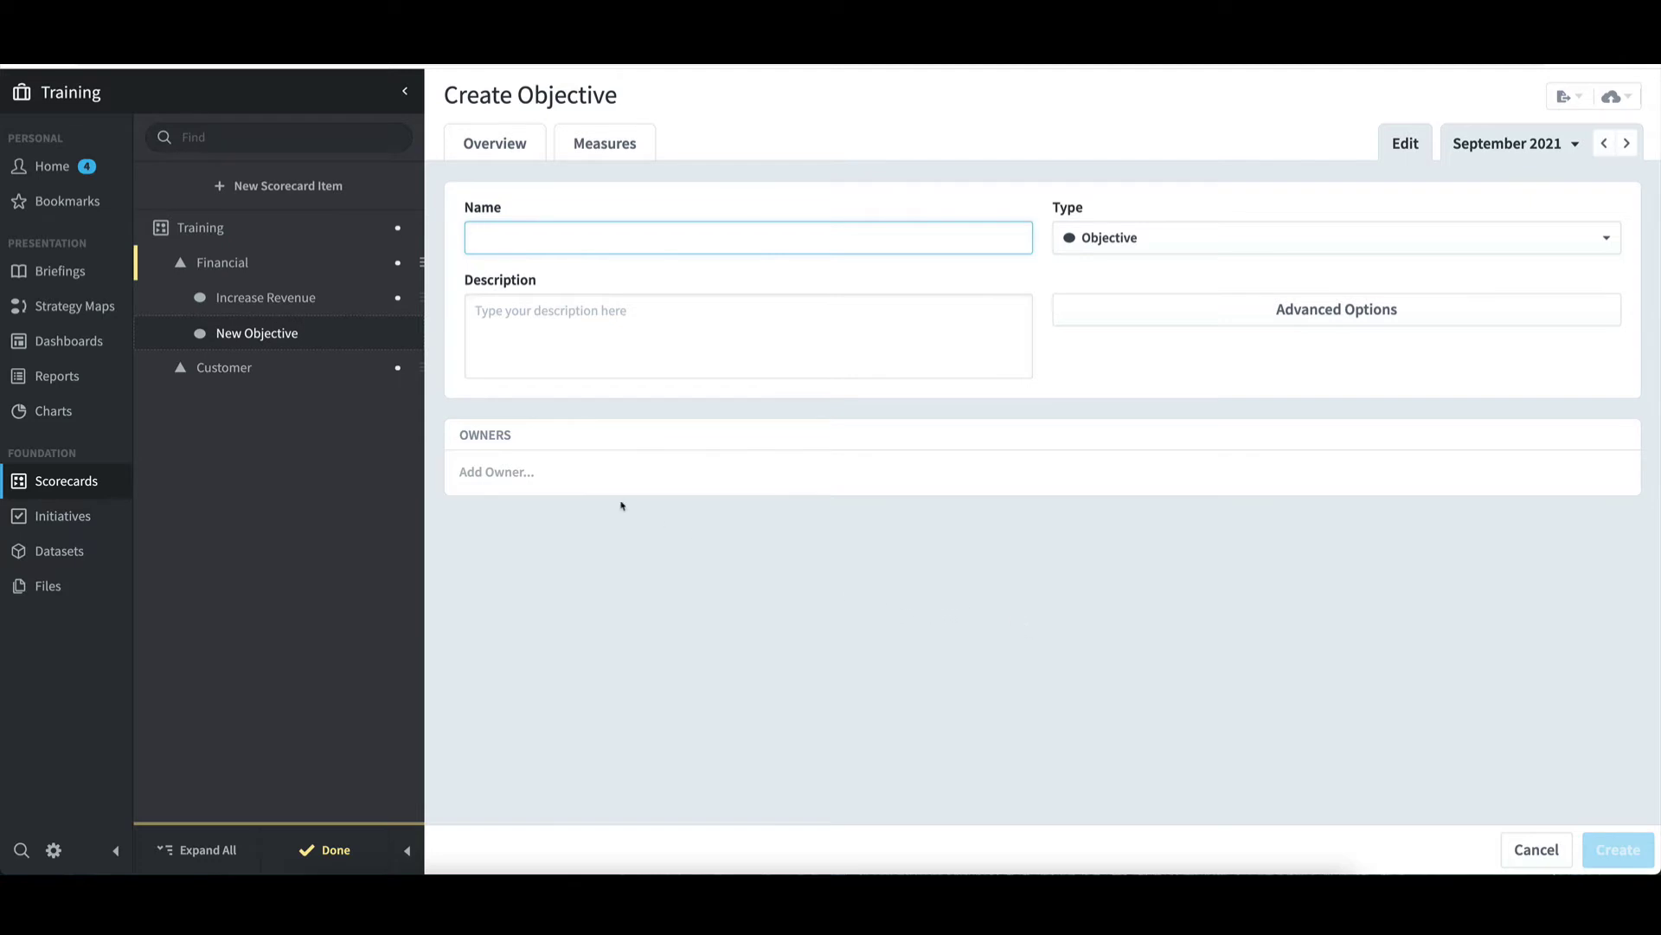
Under Increase Revenue, begin a measure named 'Product Revenue', leaving the scoring type unchanged
{"action": "left_click", "coordinate": [298, 298]}
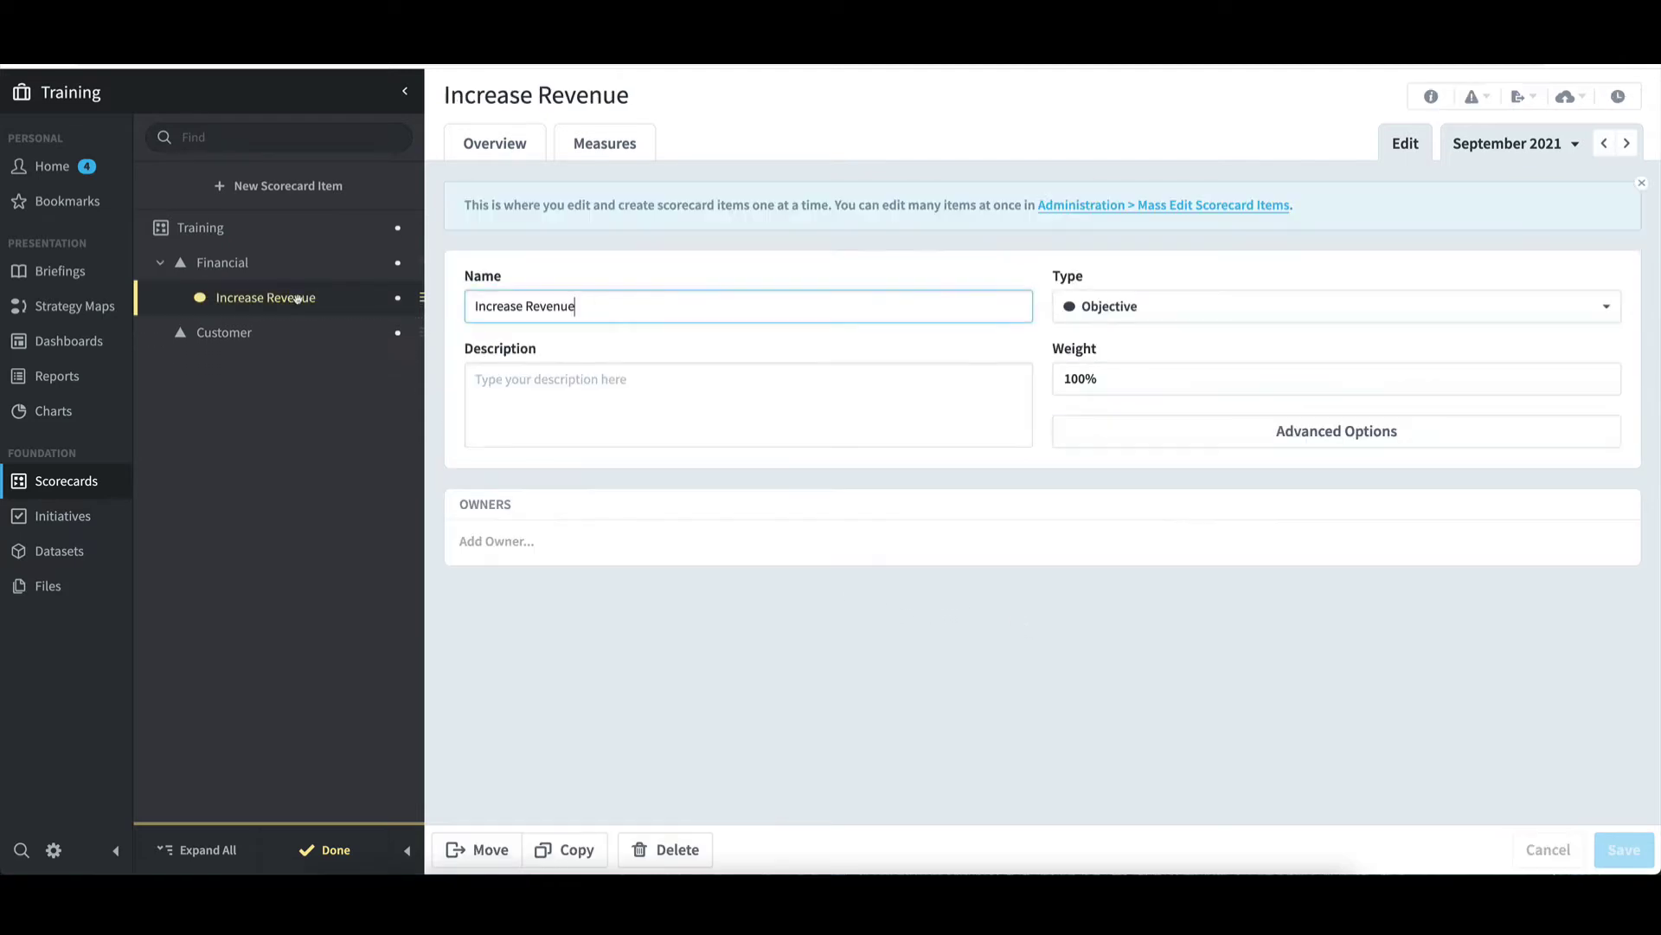
{"action": "left_click", "coordinate": [281, 187]}
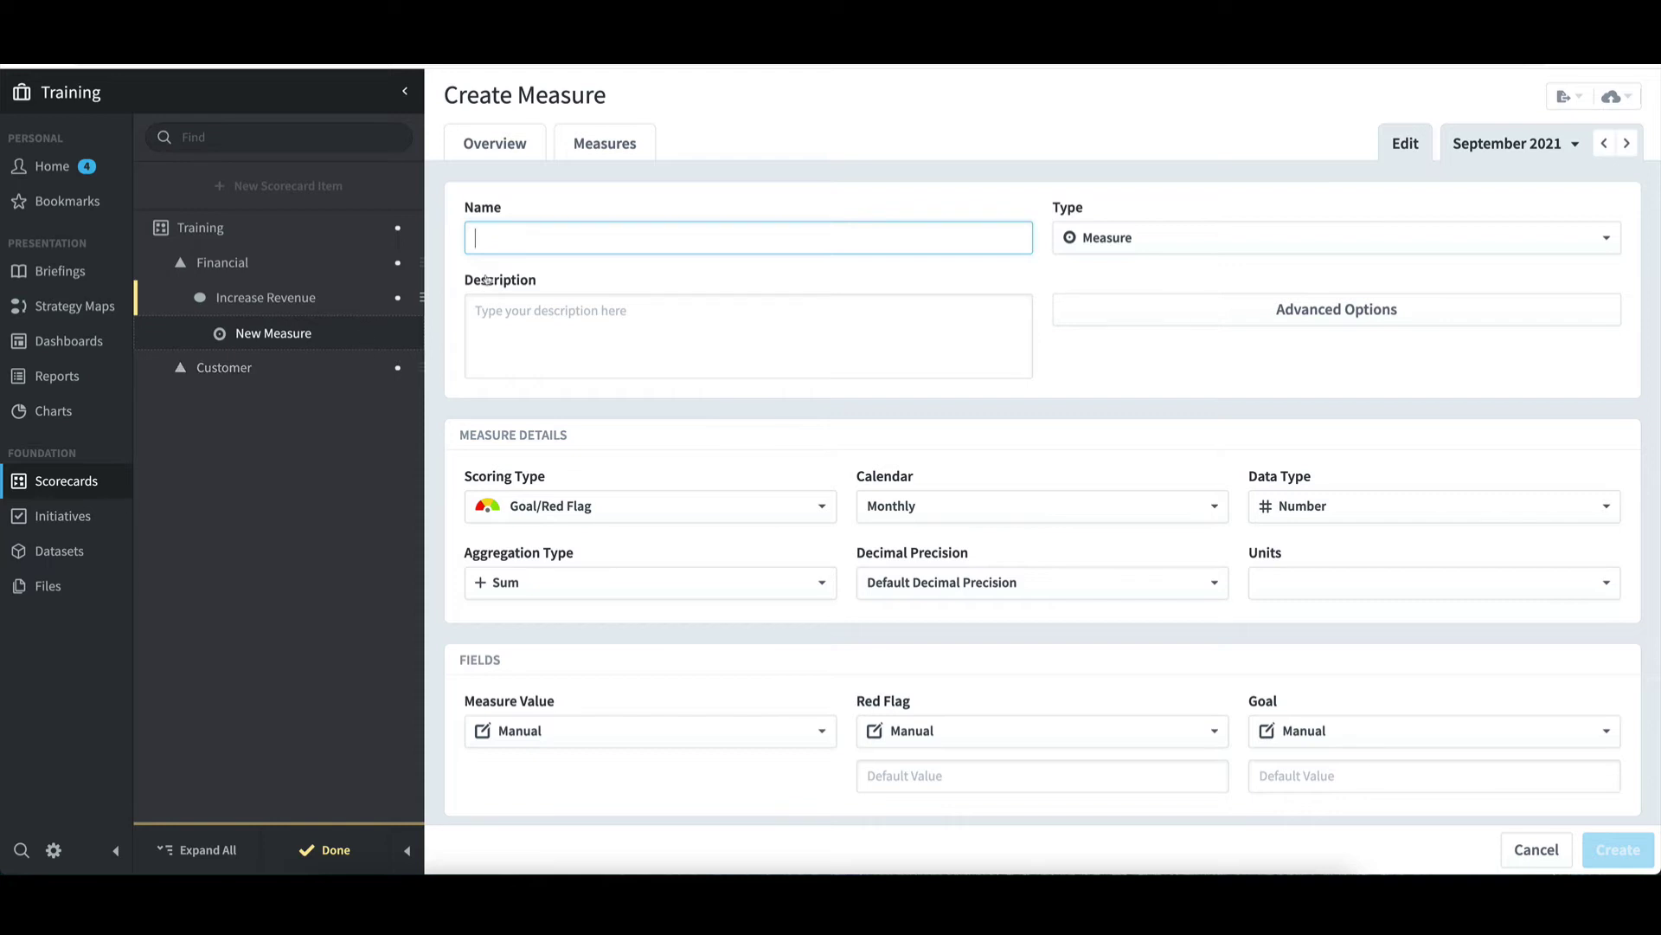
{"action": "type", "text": "Product Revenu"}
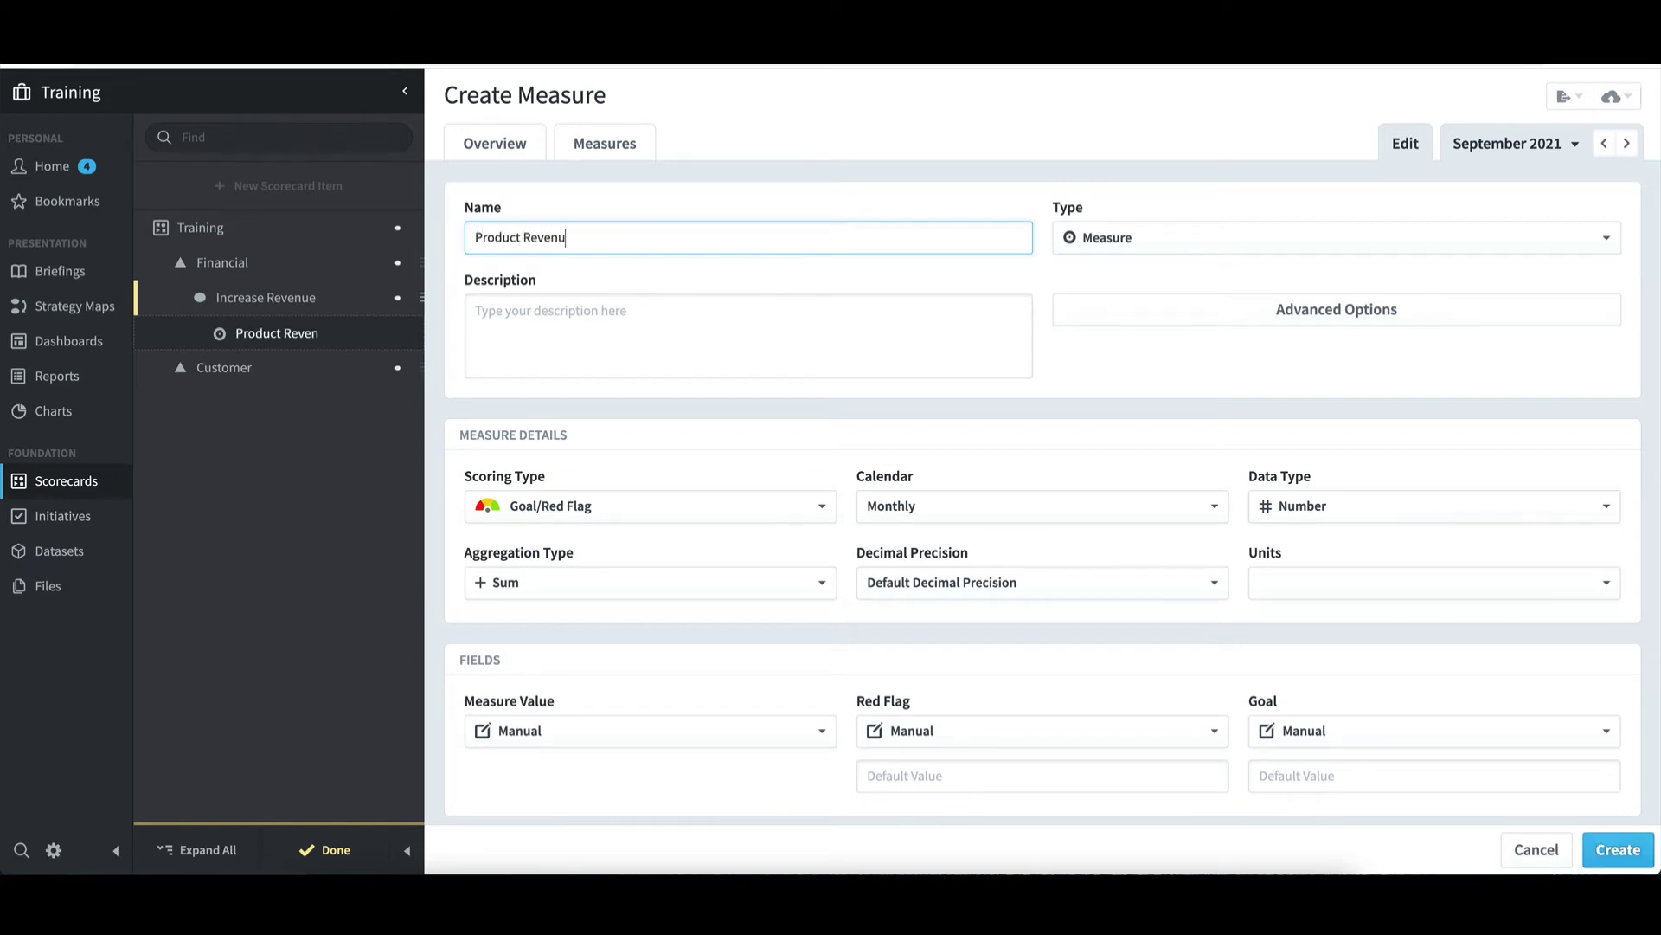
{"action": "type", "text": "e"}
{"action": "left_click", "coordinate": [699, 505]}
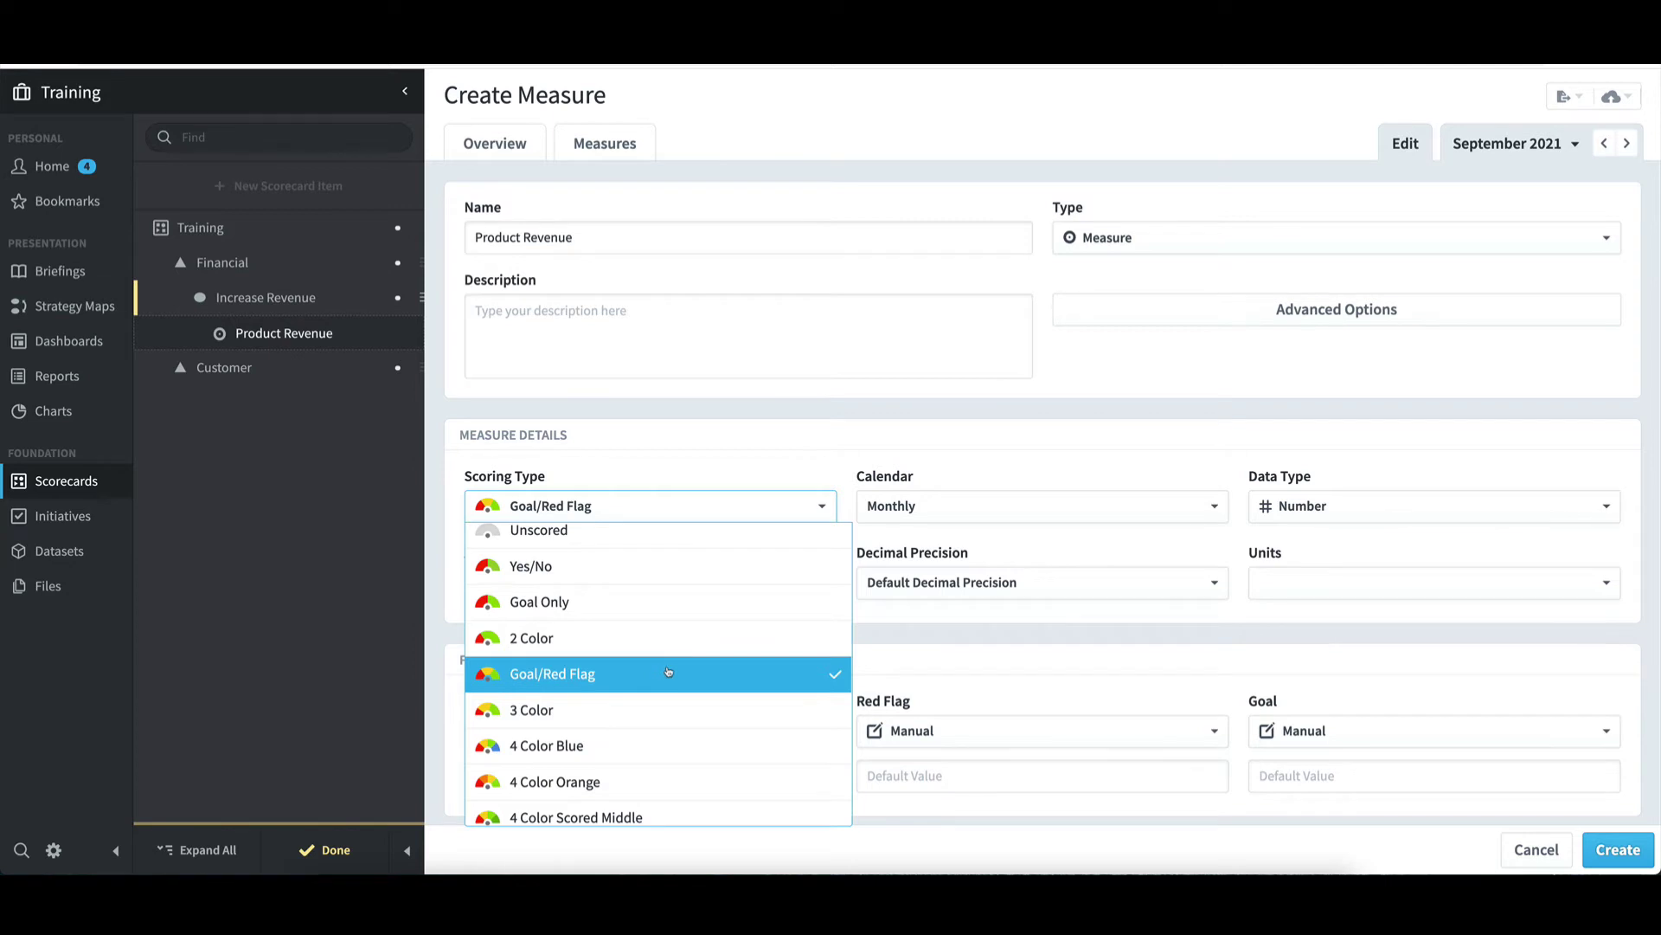
{"action": "left_click", "coordinate": [859, 430]}
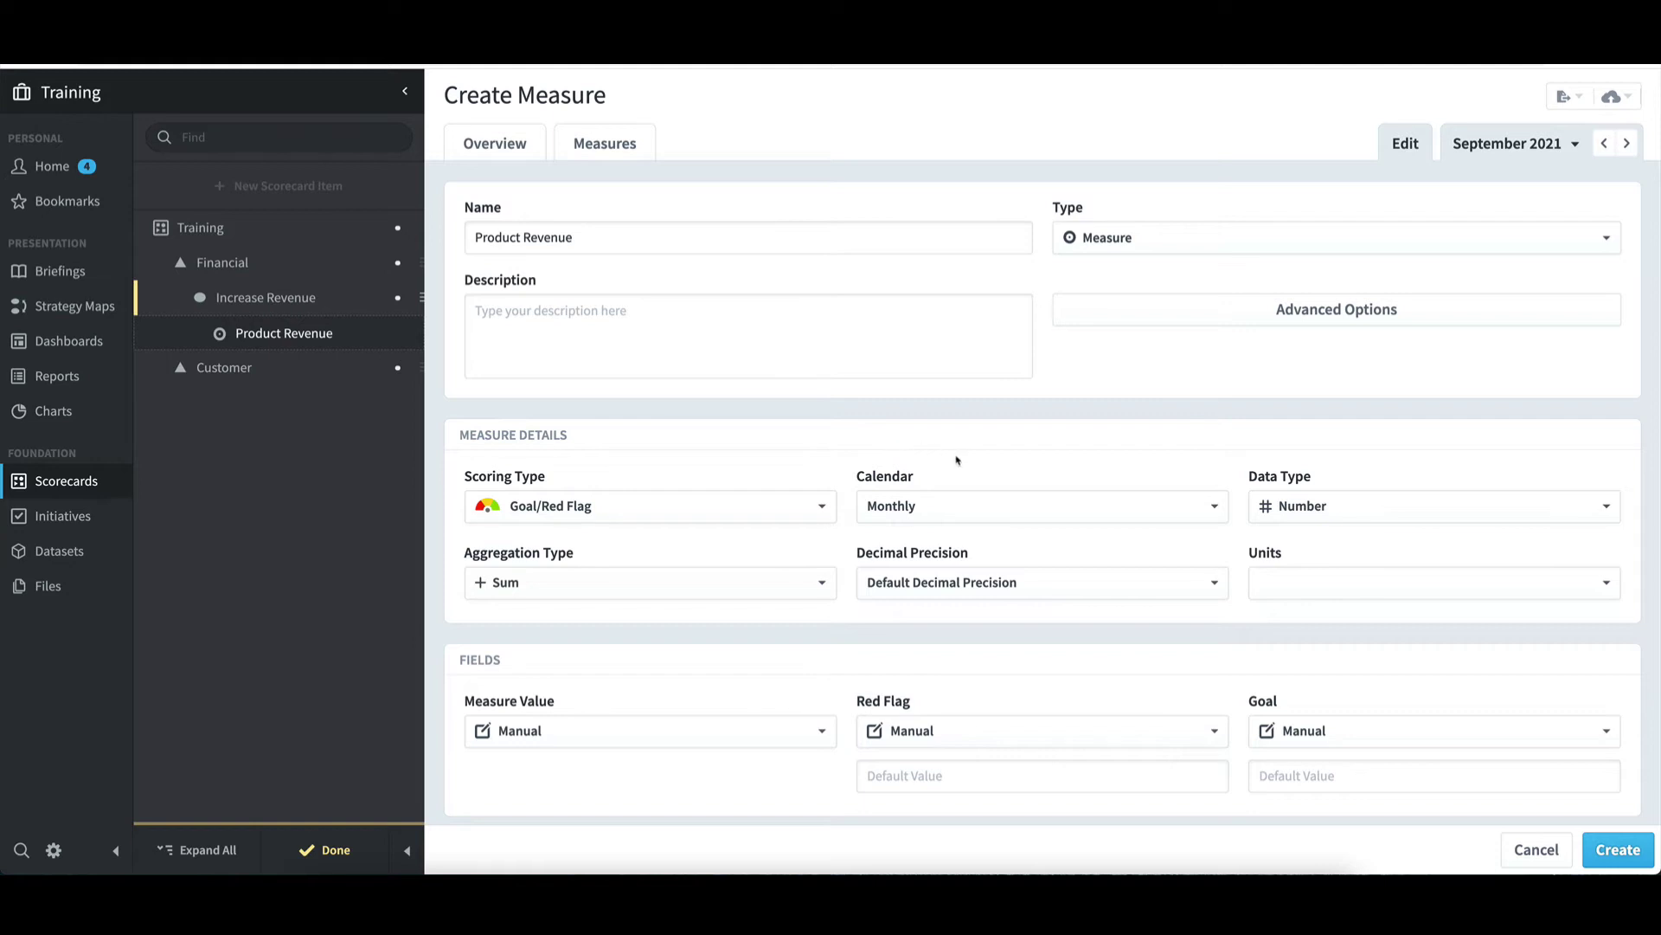
Keep monthly calendar and default precision; set Data Type to Currency in US Dollar (USD)
{"action": "left_click", "coordinate": [979, 520]}
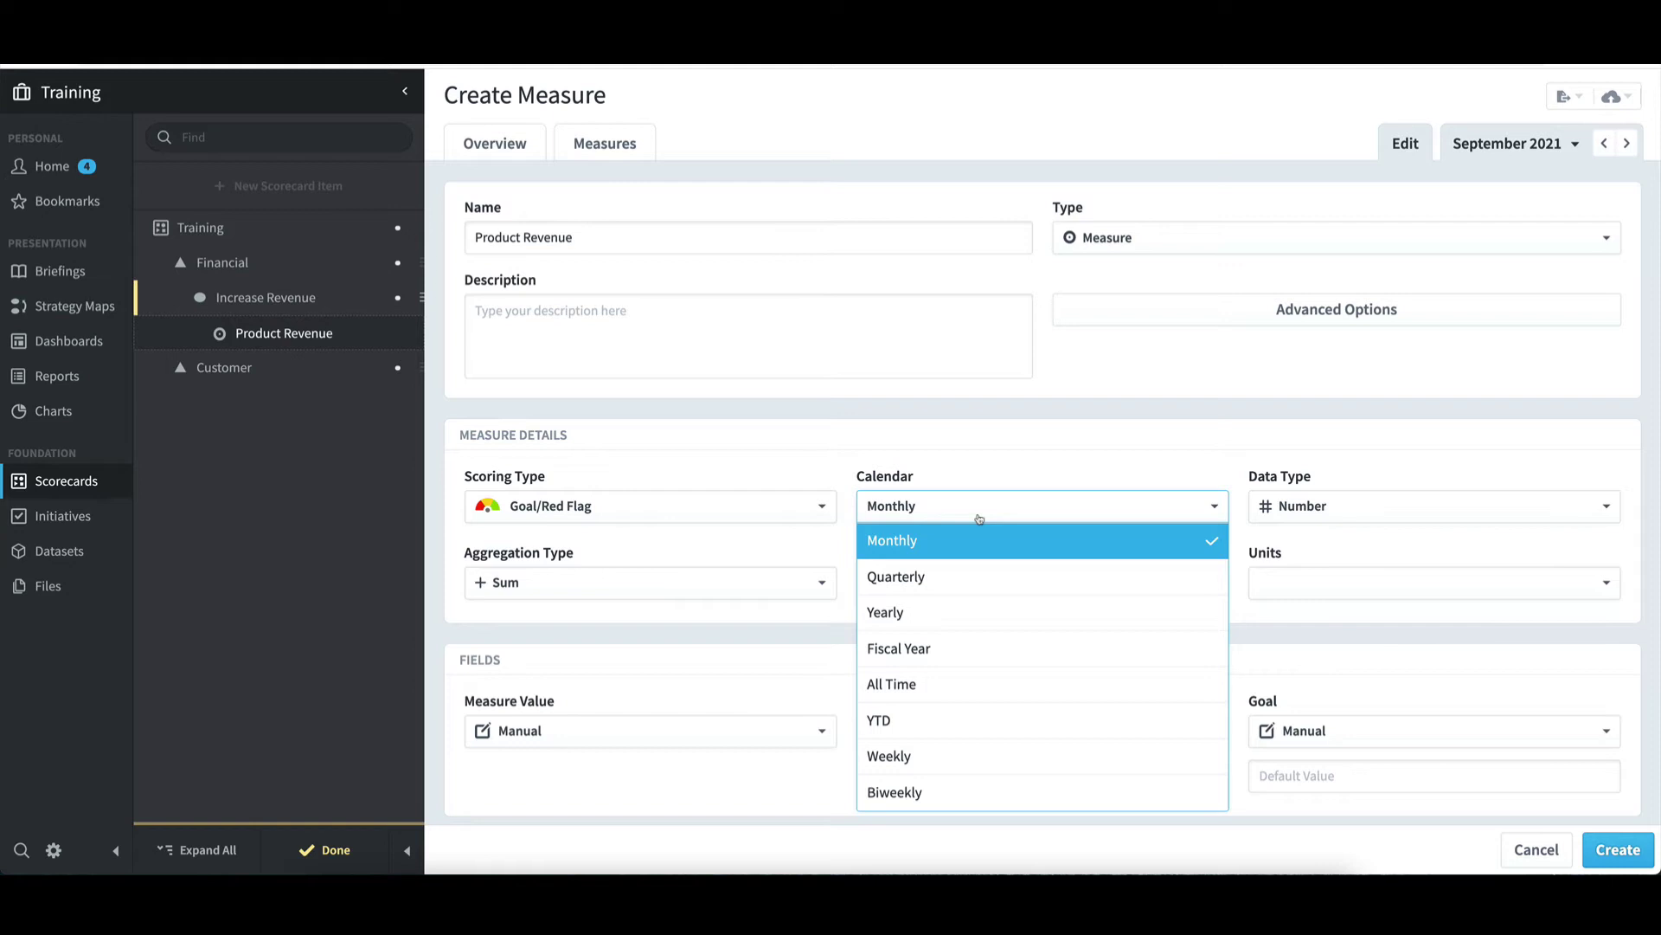
{"action": "left_click", "coordinate": [983, 437]}
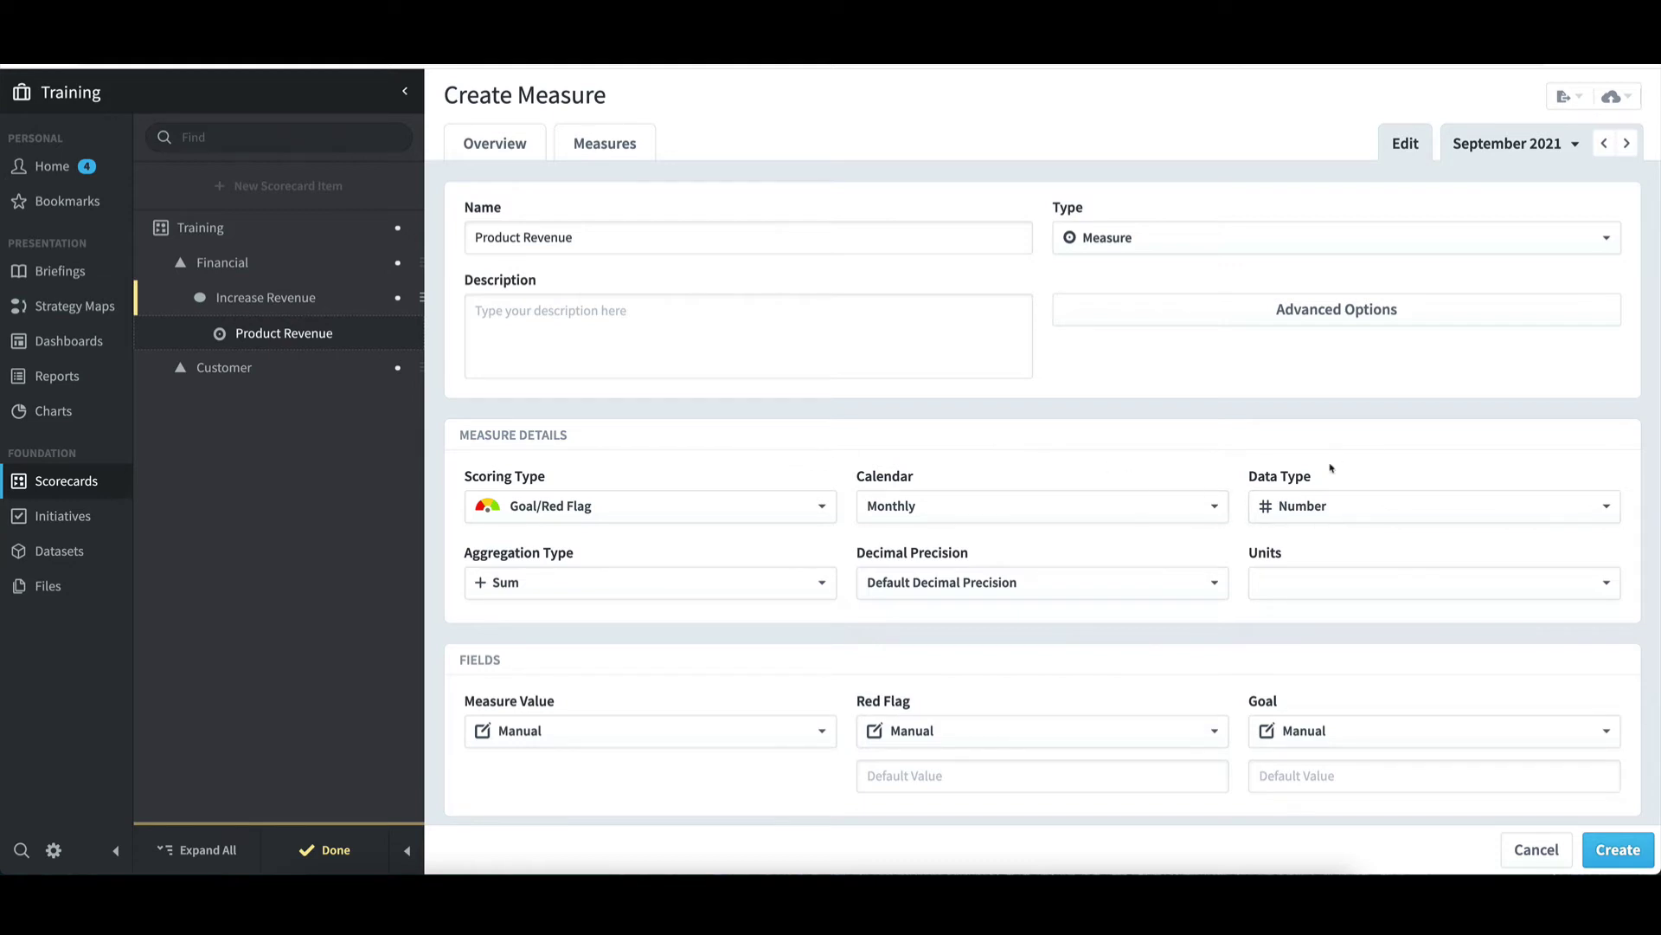
{"action": "left_click", "coordinate": [1379, 504]}
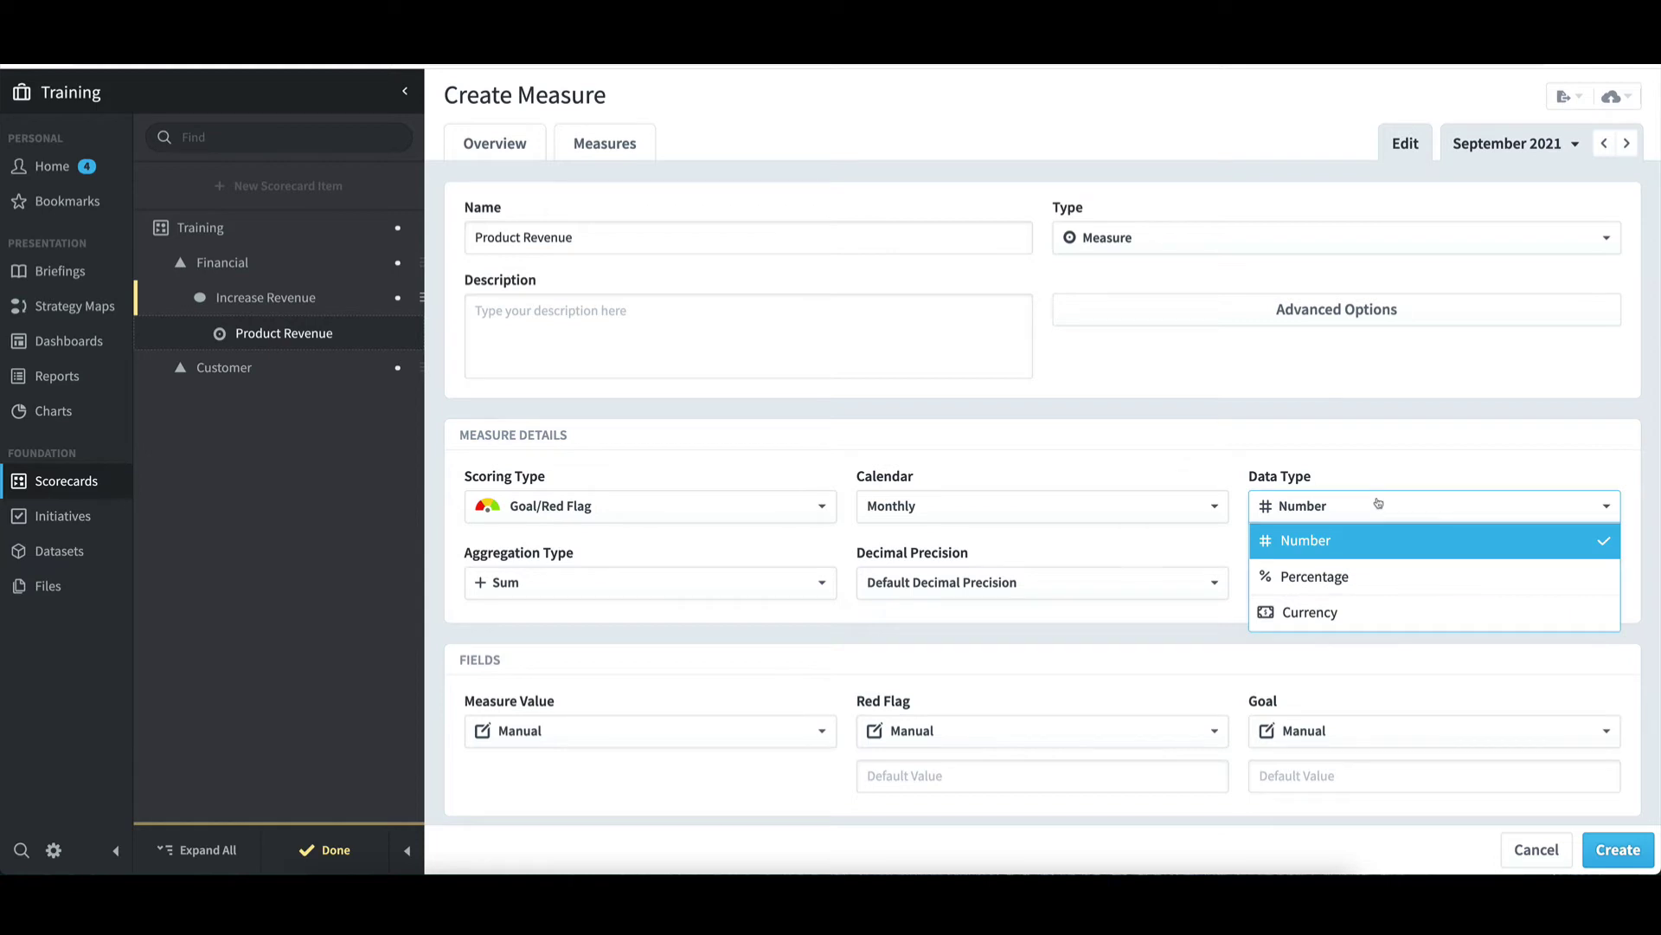
{"action": "left_click", "coordinate": [1333, 613]}
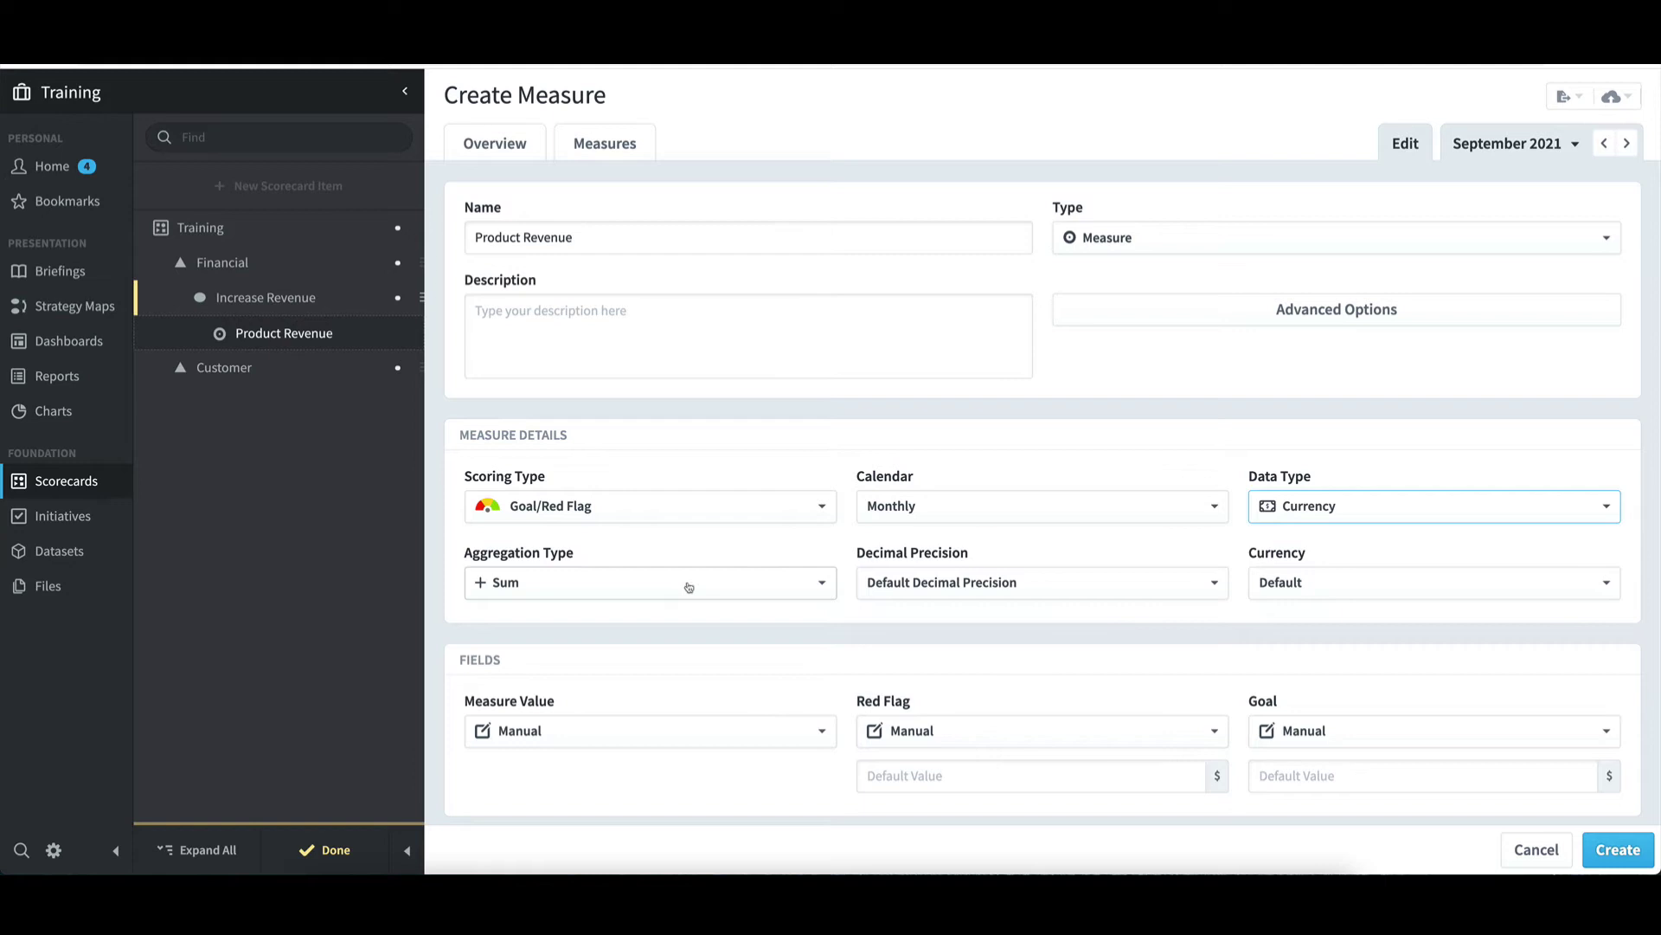
{"action": "left_click", "coordinate": [991, 588]}
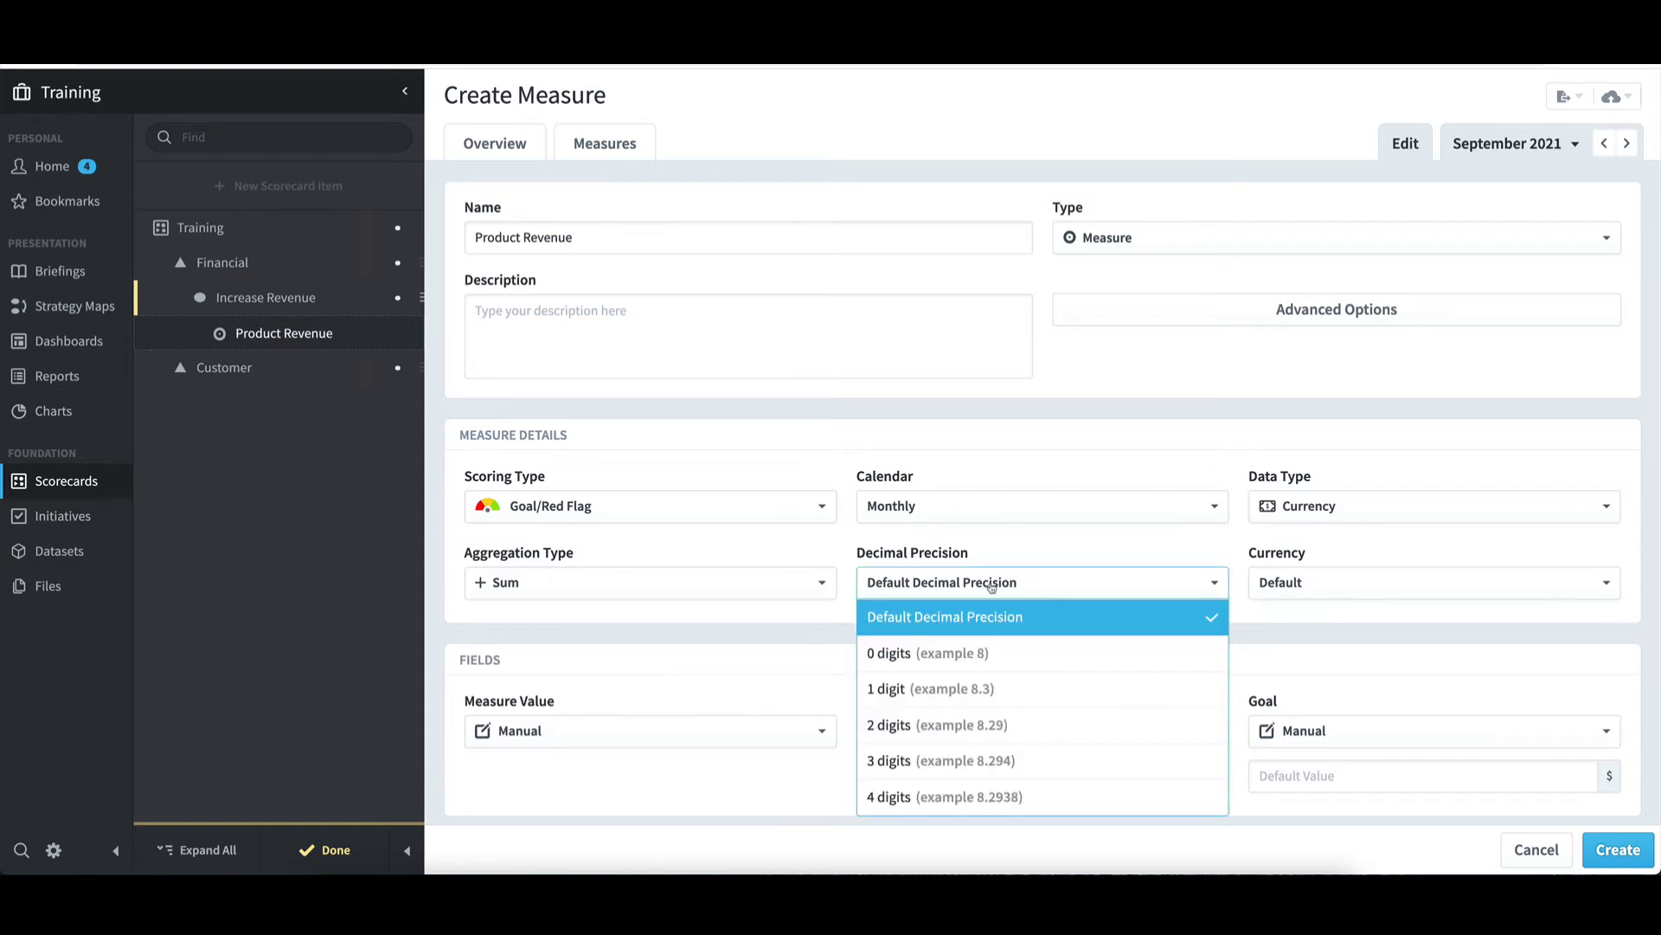
{"action": "left_click", "coordinate": [1023, 555]}
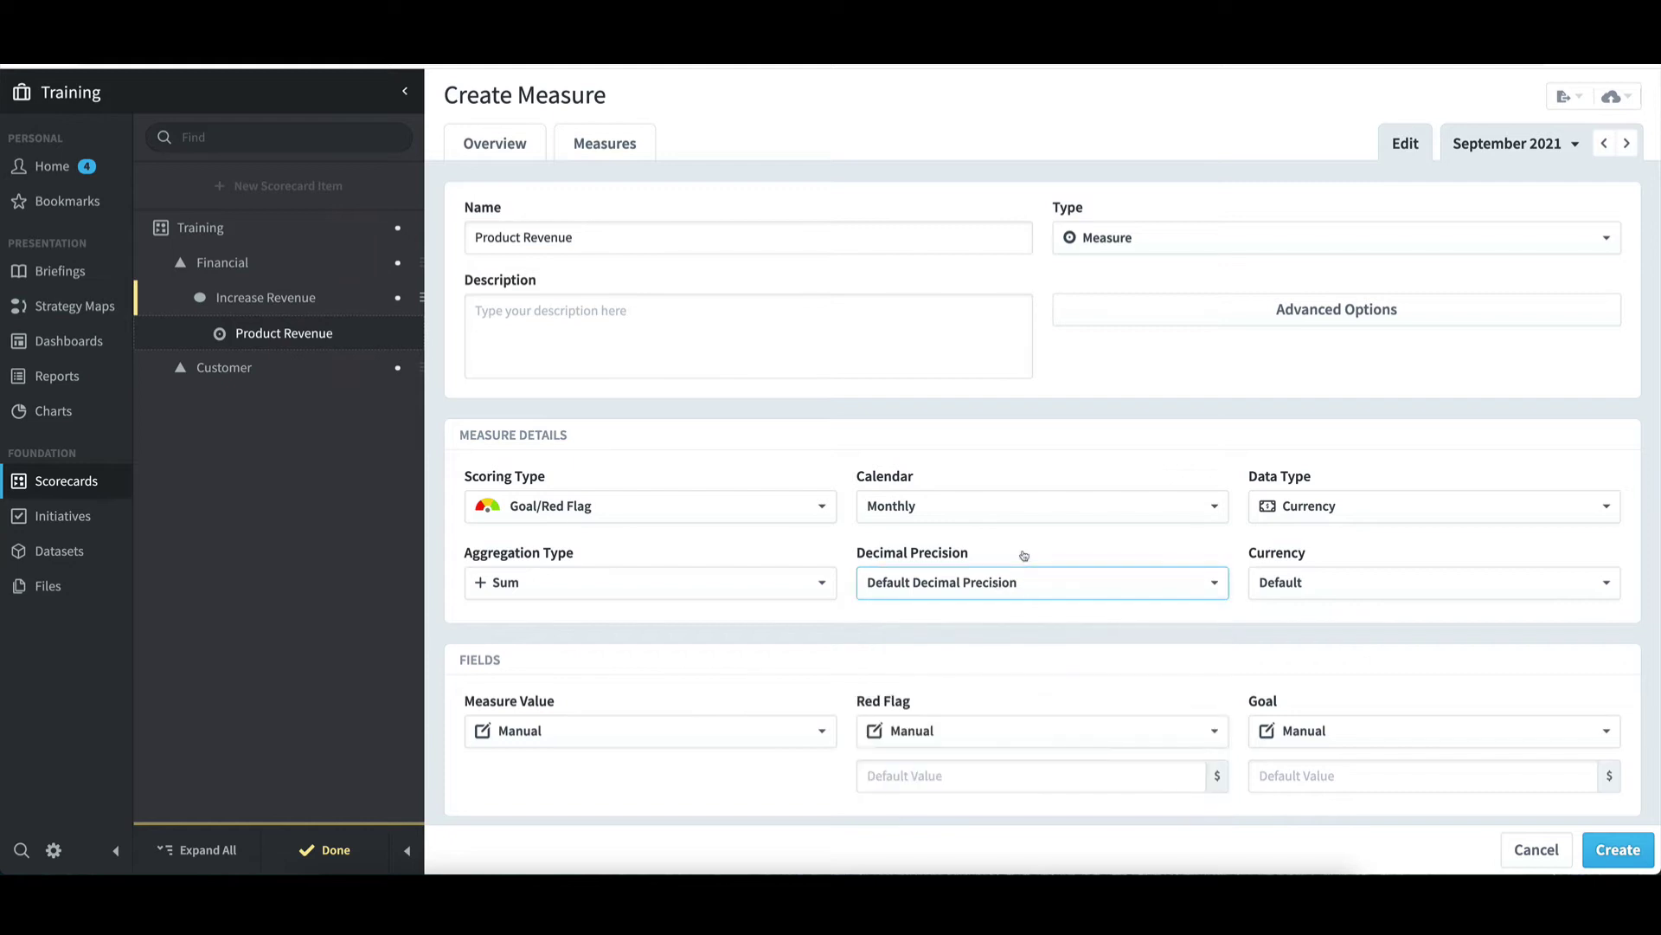
{"action": "left_click", "coordinate": [1304, 583]}
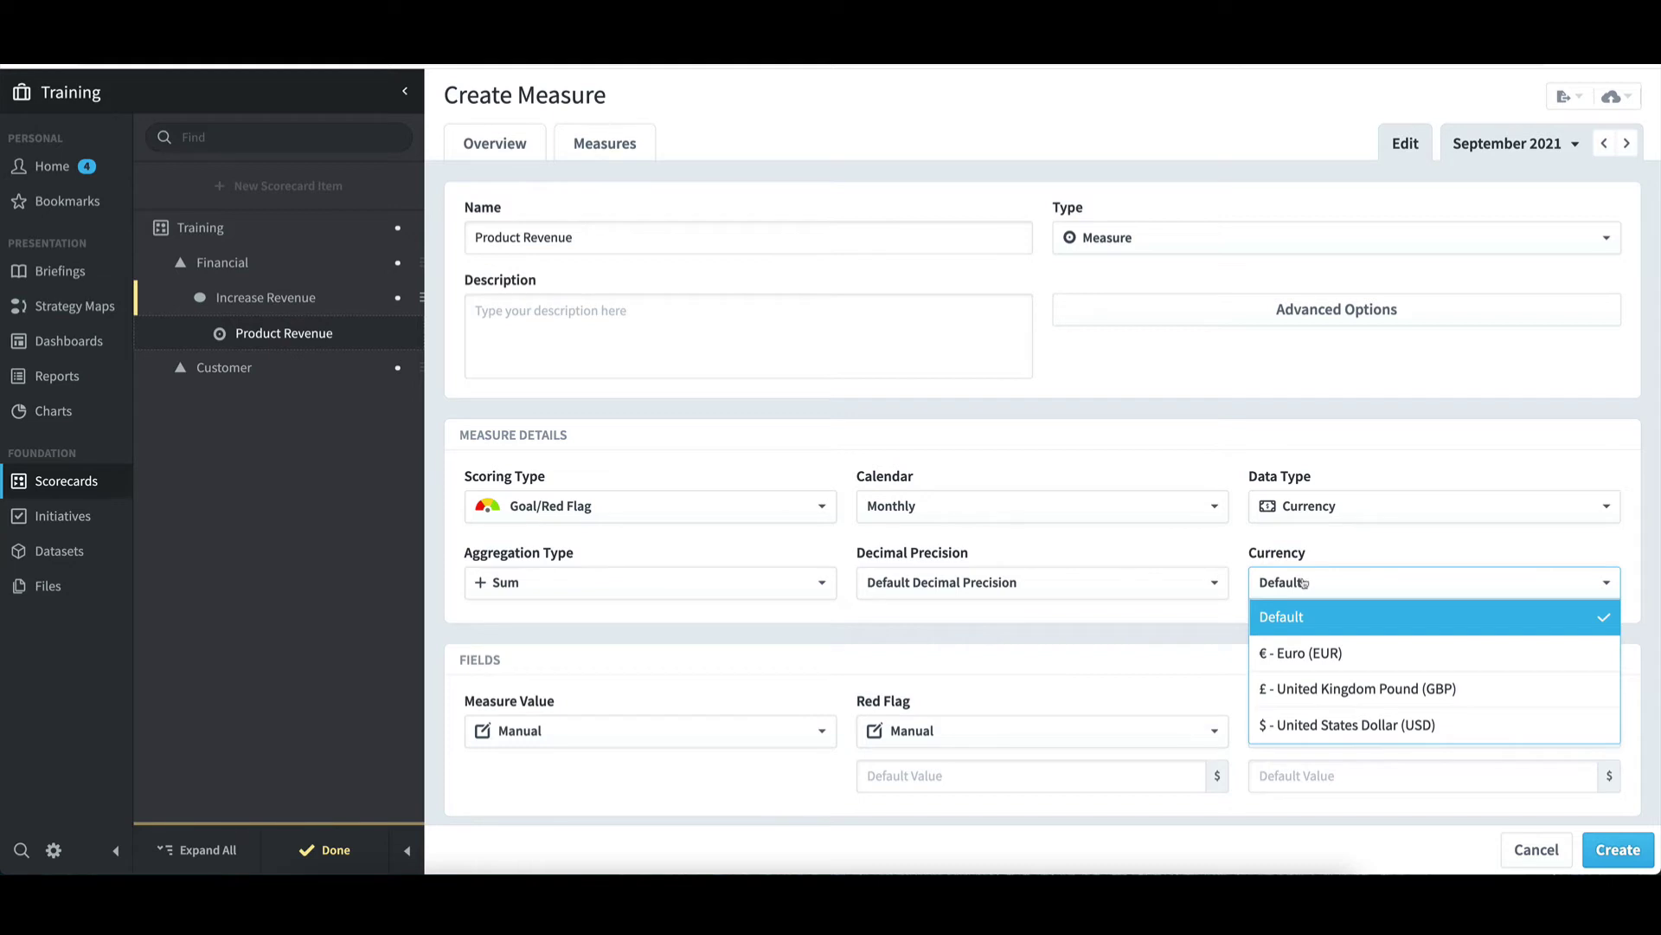
{"action": "left_click", "coordinate": [1309, 729]}
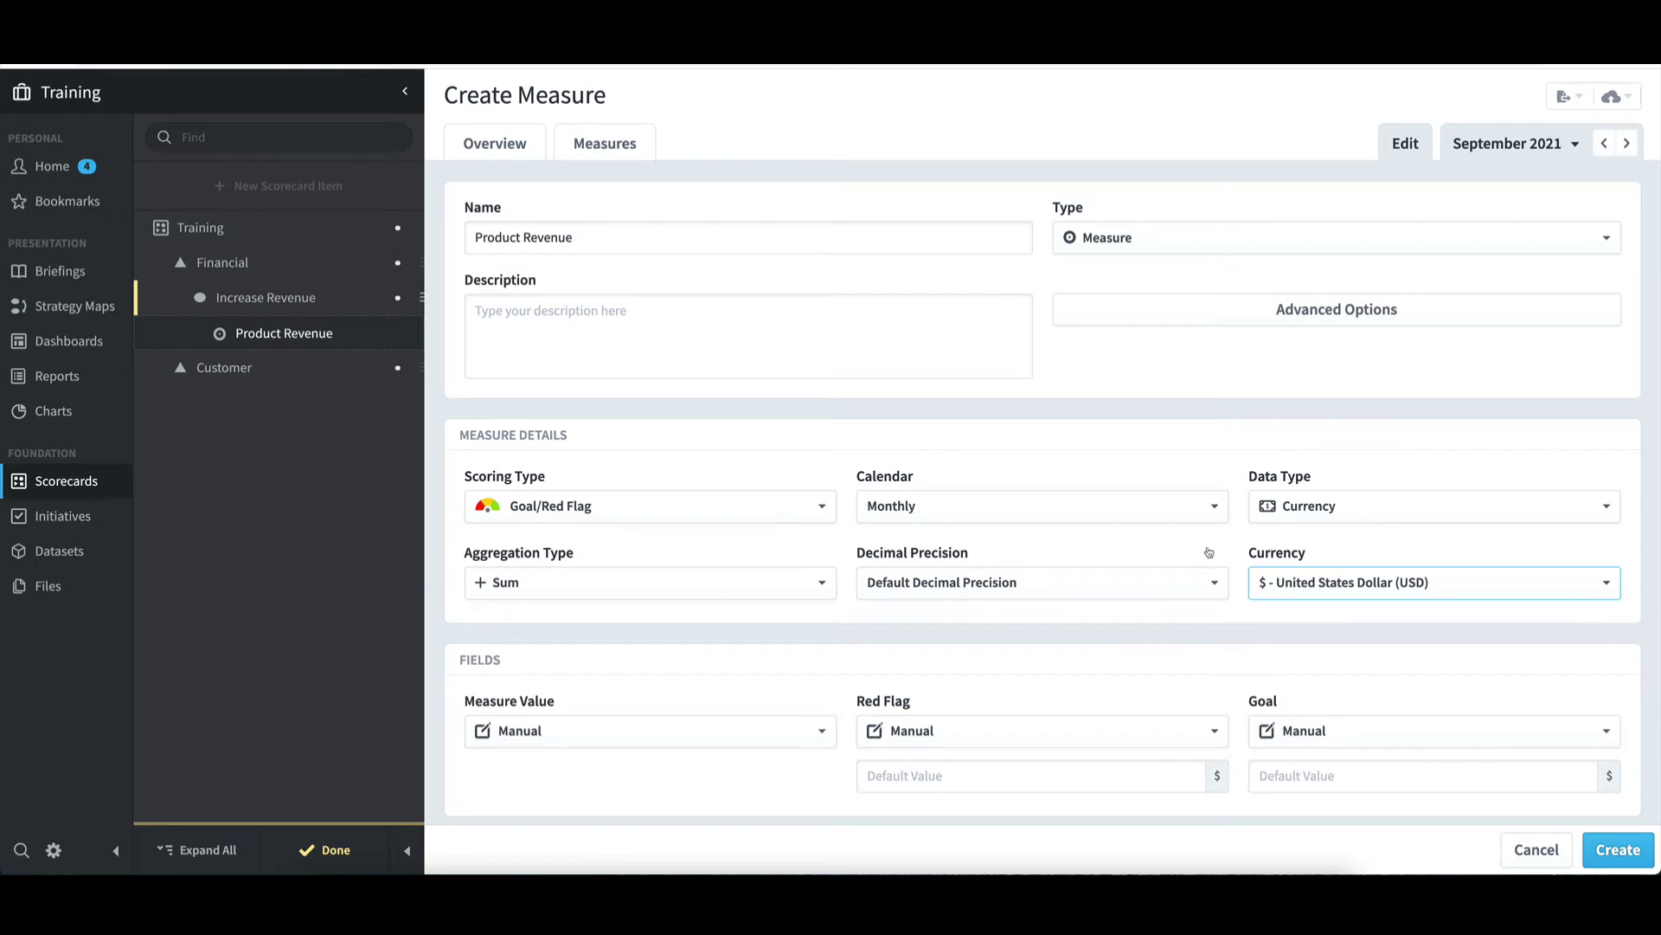
{"action": "scroll", "coordinate": [846, 578], "scroll_direction": "down", "scroll_amount": 3}
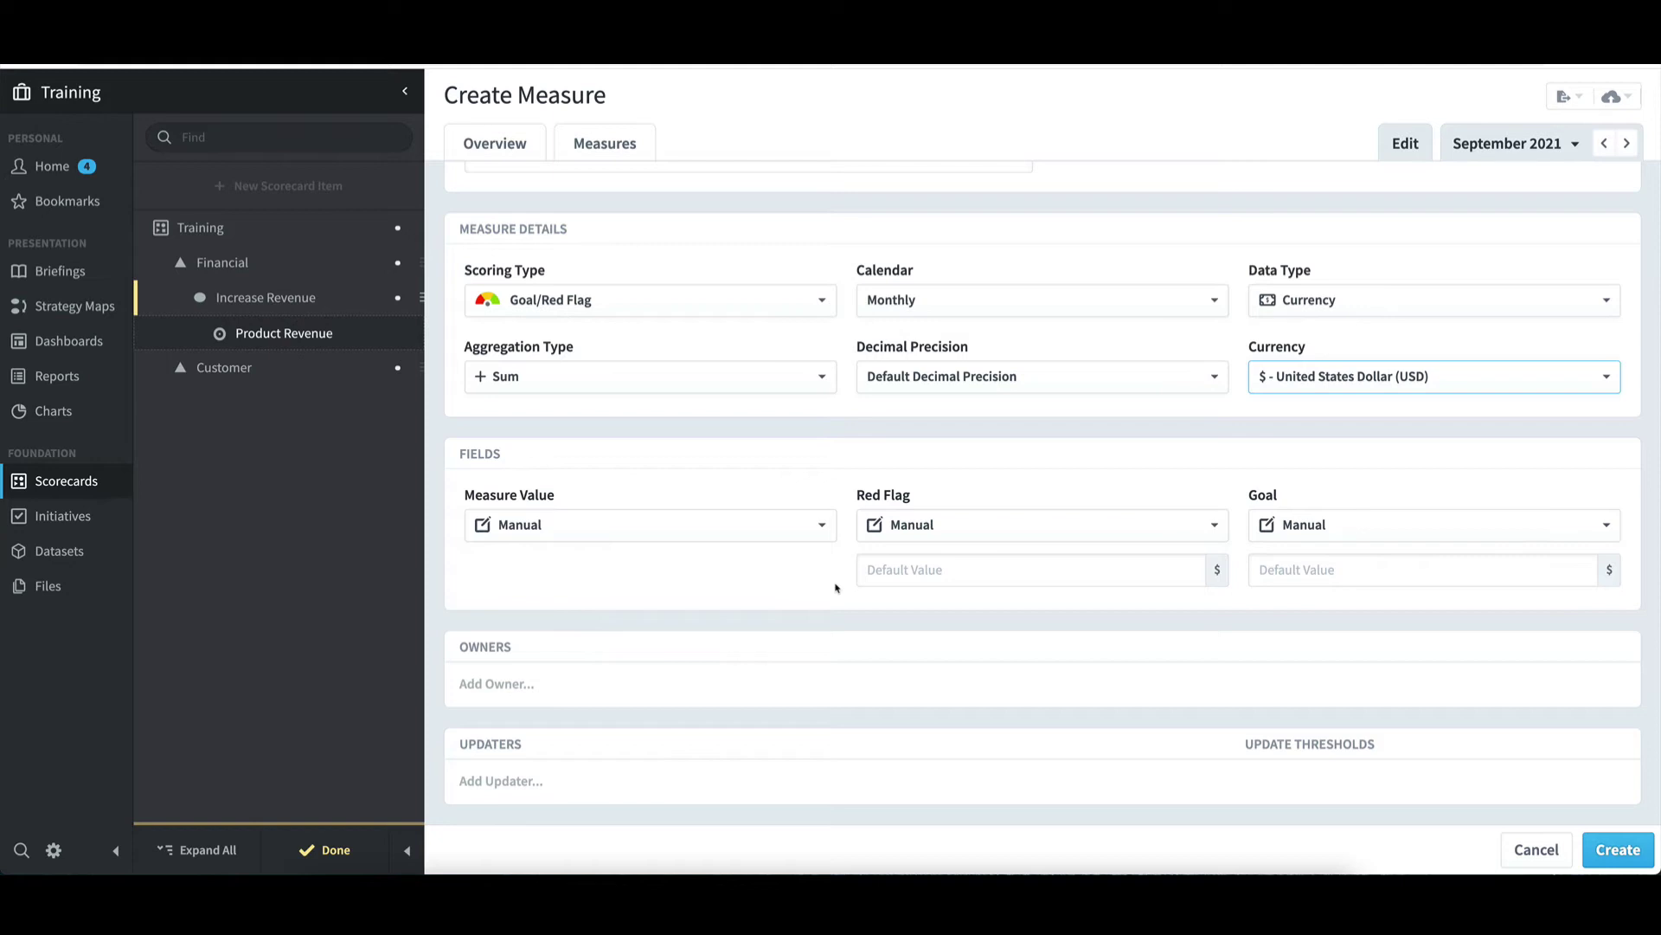
{"action": "scroll", "coordinate": [836, 587], "scroll_direction": "up", "scroll_amount": 3}
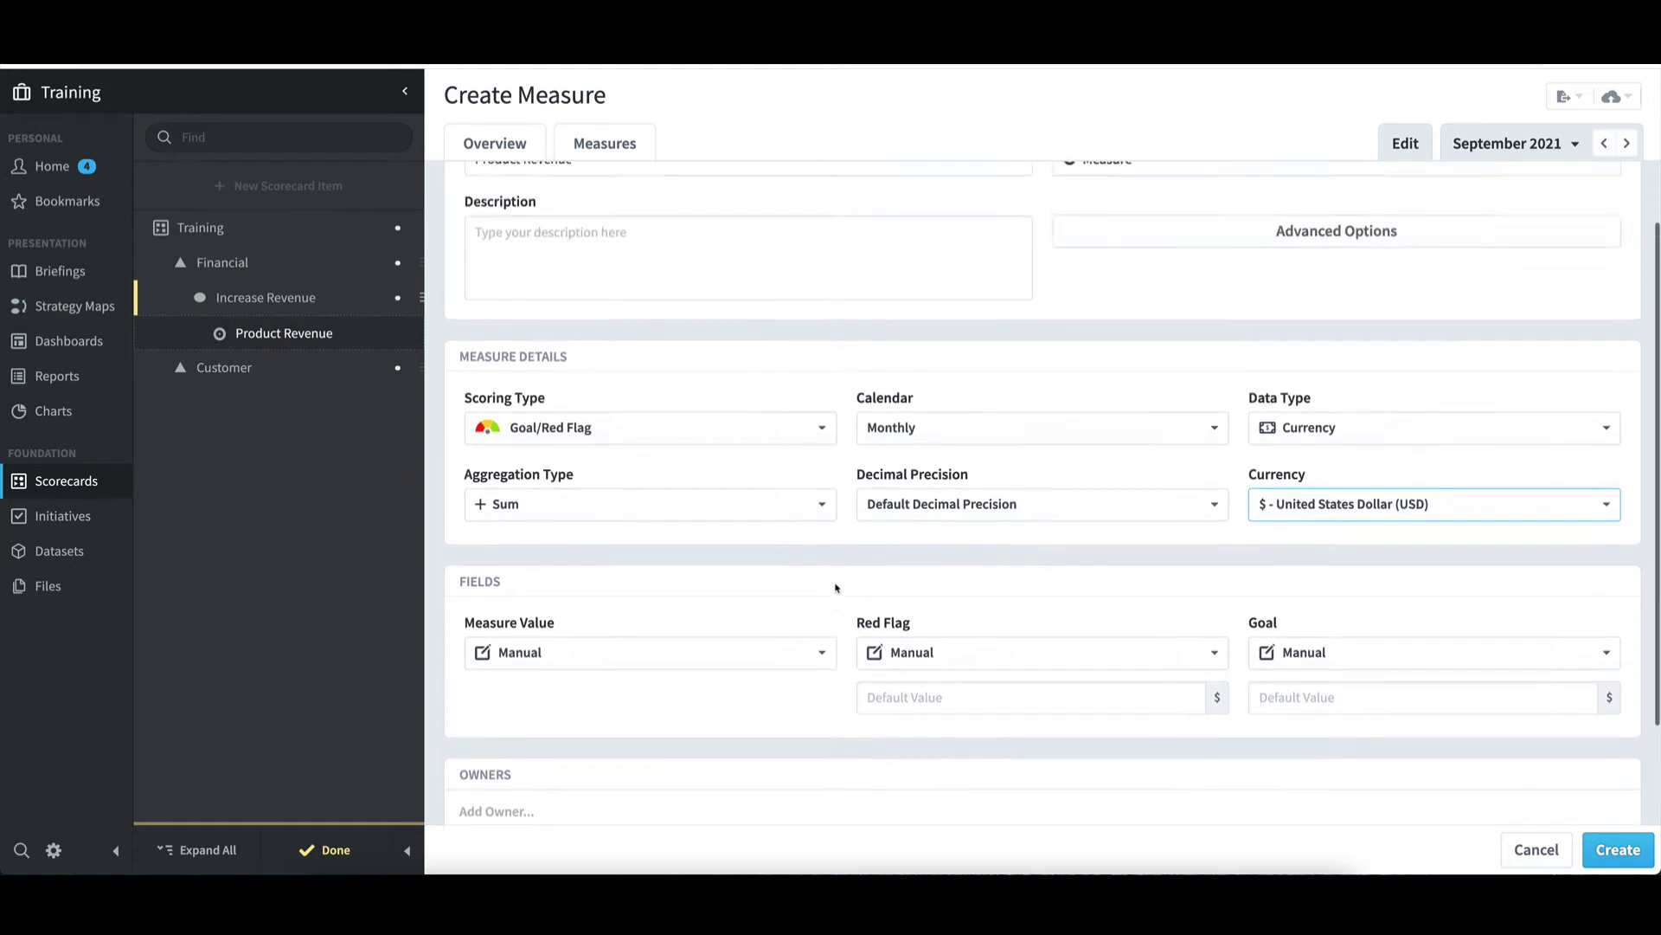
{"action": "left_click", "coordinate": [651, 512]}
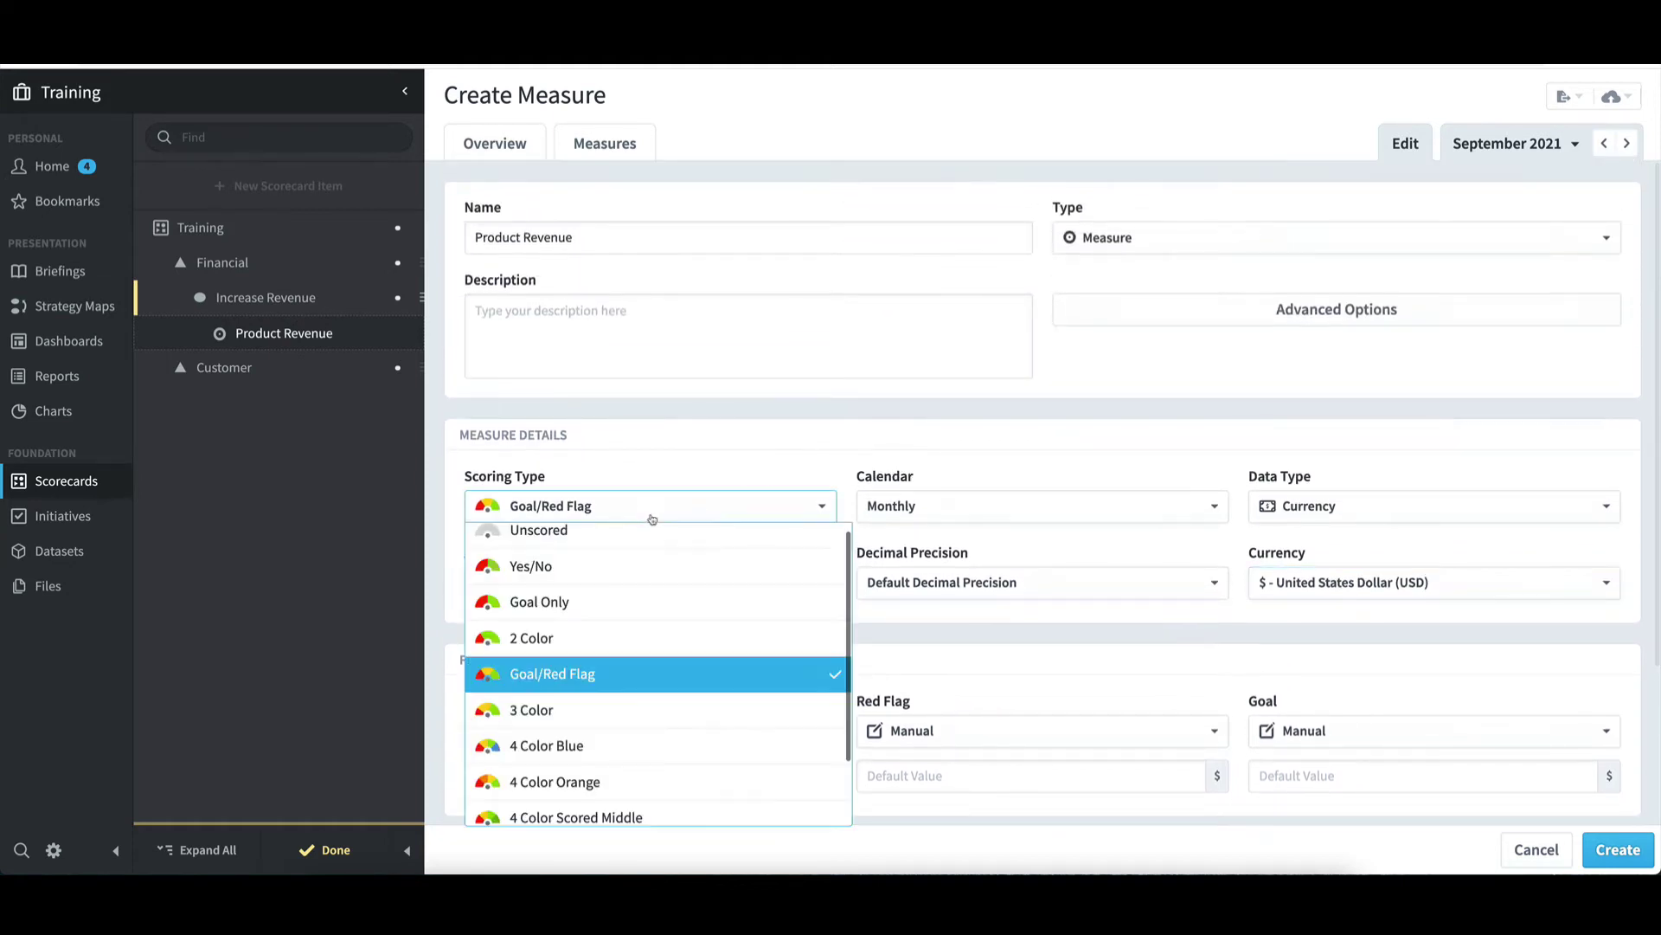
{"action": "left_click", "coordinate": [636, 705]}
{"action": "scroll", "coordinate": [749, 738], "scroll_direction": "down", "scroll_amount": 2}
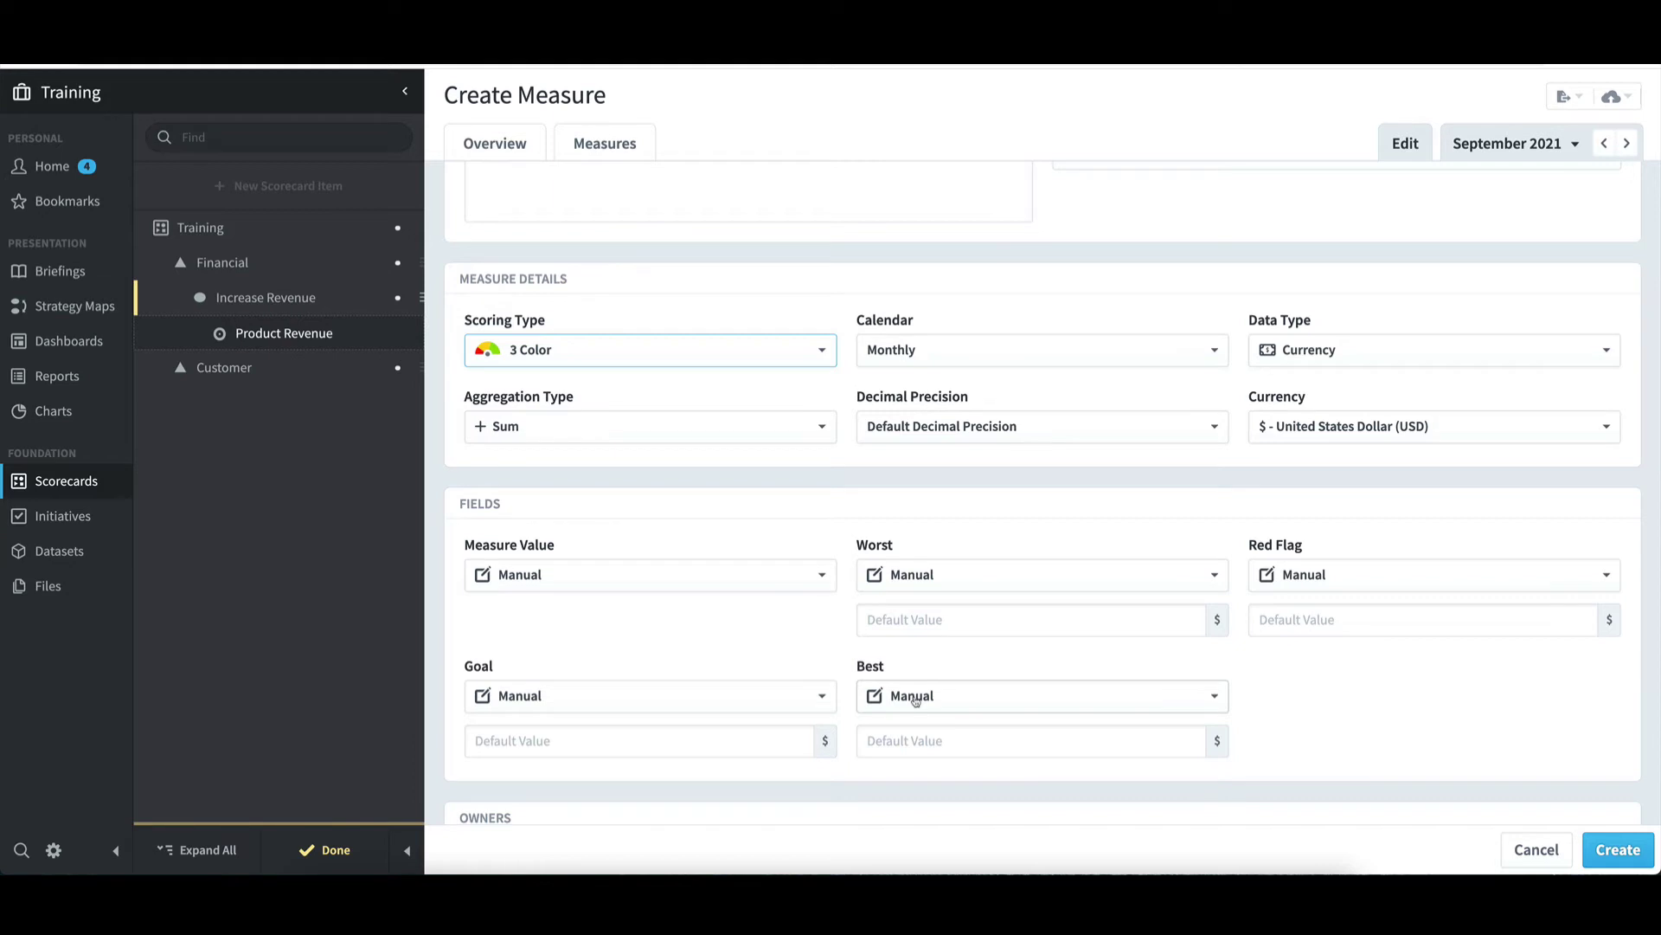
{"action": "scroll", "coordinate": [735, 554], "scroll_direction": "up", "scroll_amount": 1}
{"action": "left_click", "coordinate": [586, 435]}
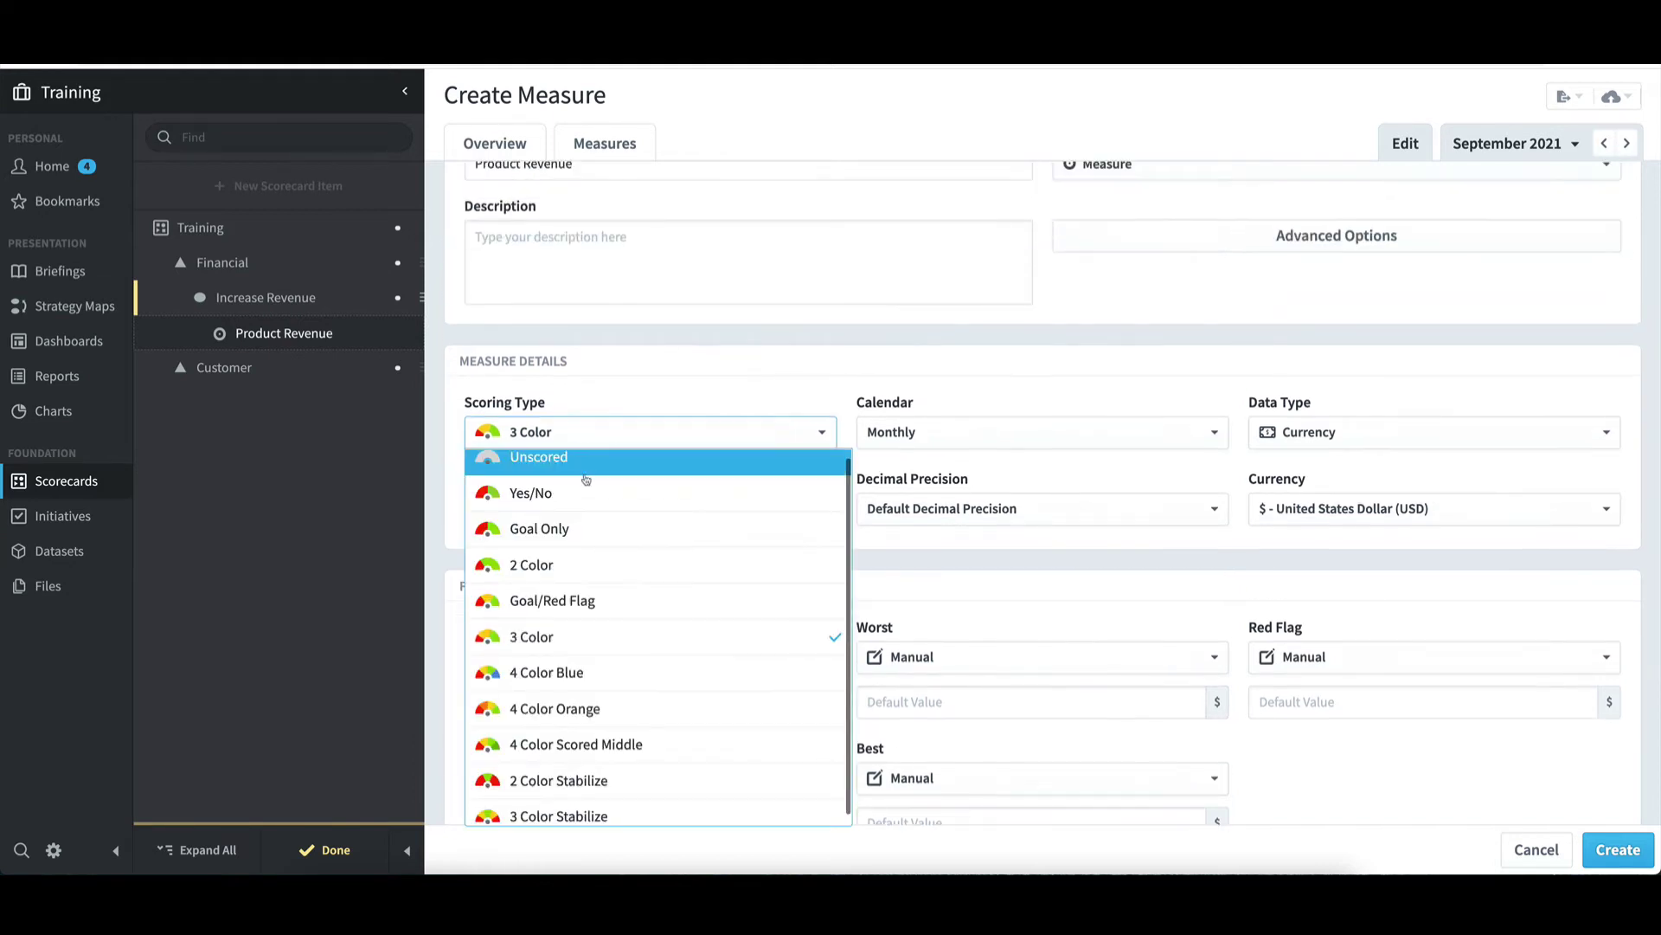
{"action": "left_click", "coordinate": [610, 598]}
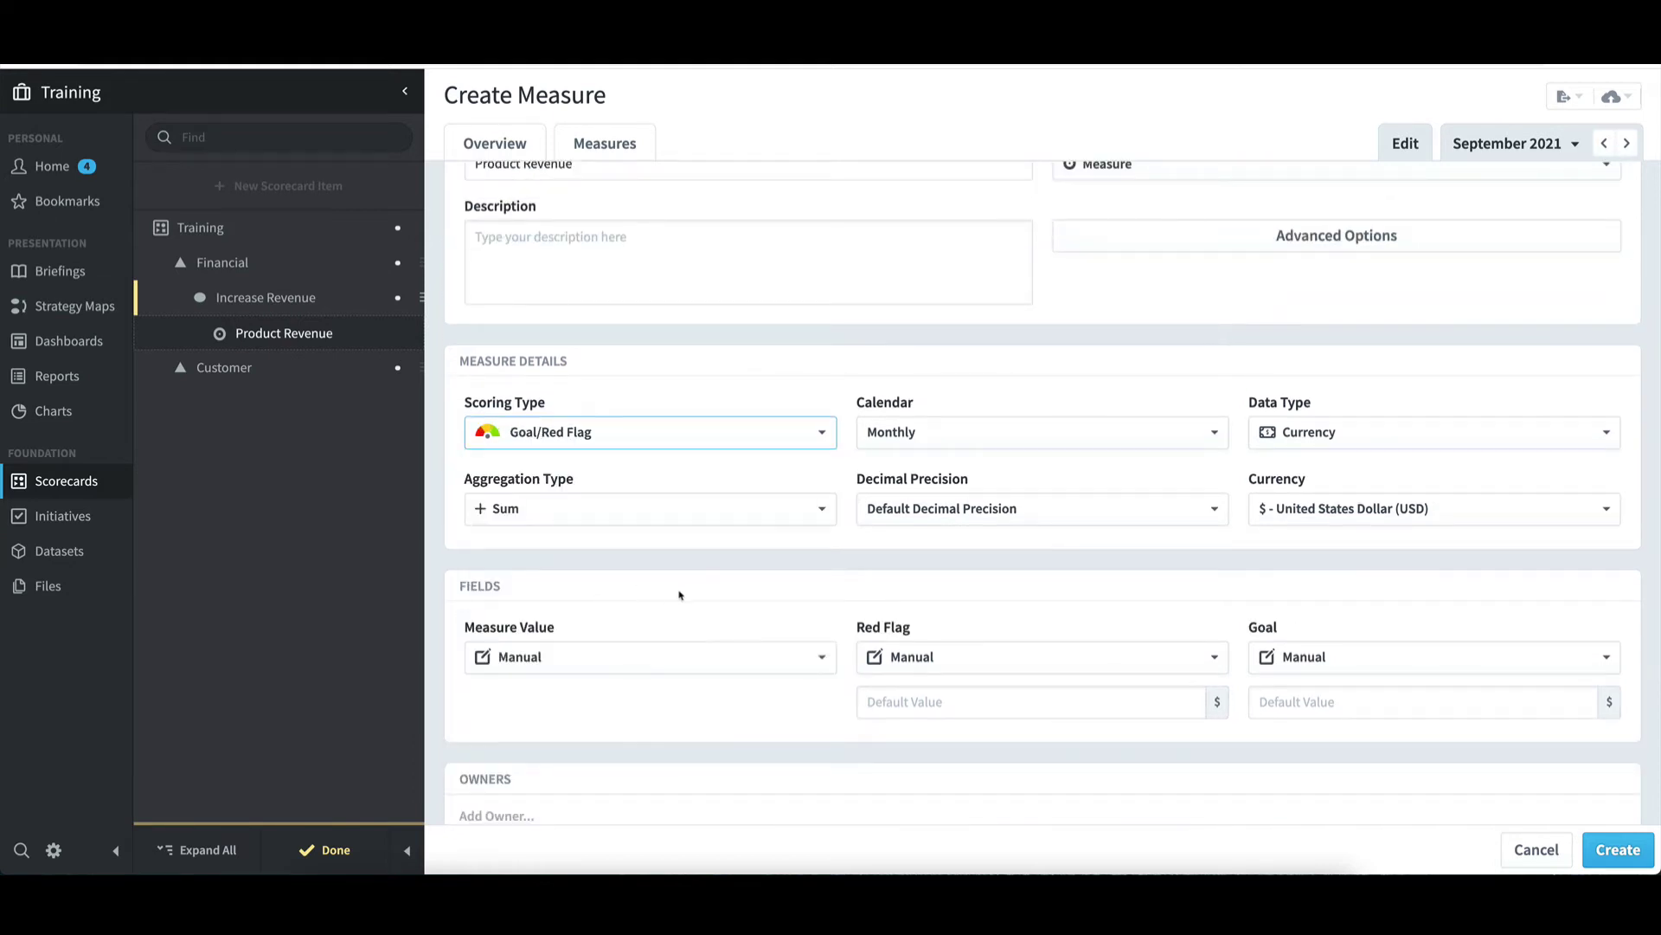
{"action": "scroll", "coordinate": [1087, 679], "scroll_direction": "down", "scroll_amount": 2}
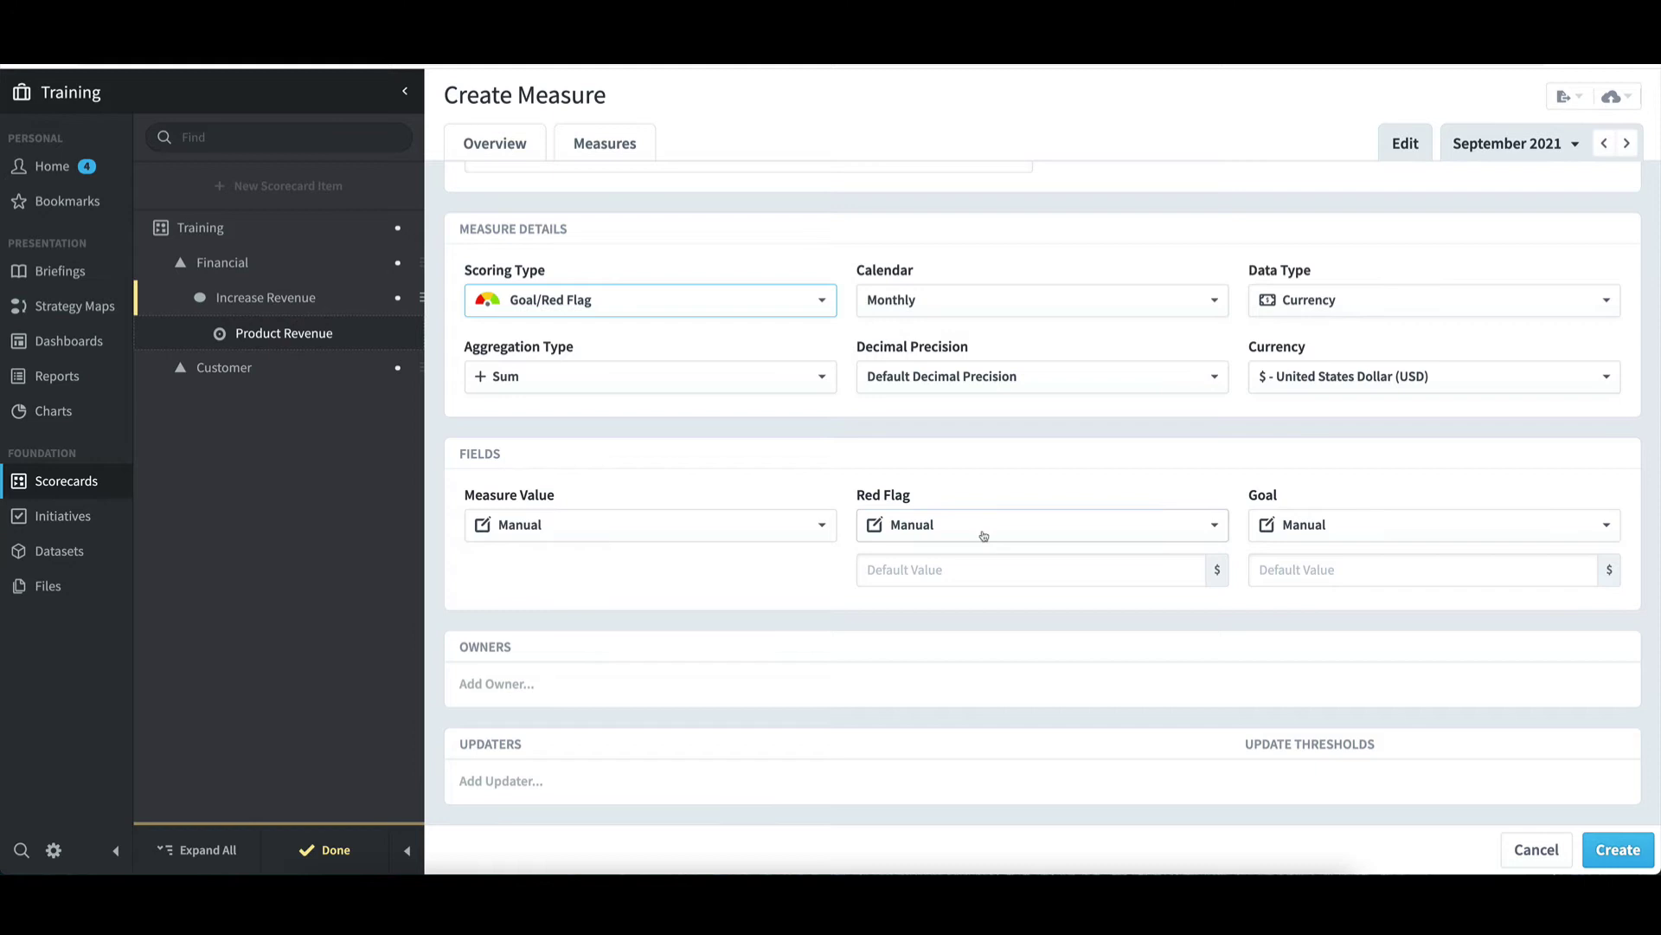
Set Product Revenue's Red Flag default to 440000 and Goal to 470000
{"action": "left_click", "coordinate": [906, 568]}
{"action": "type", "text": "440000"}
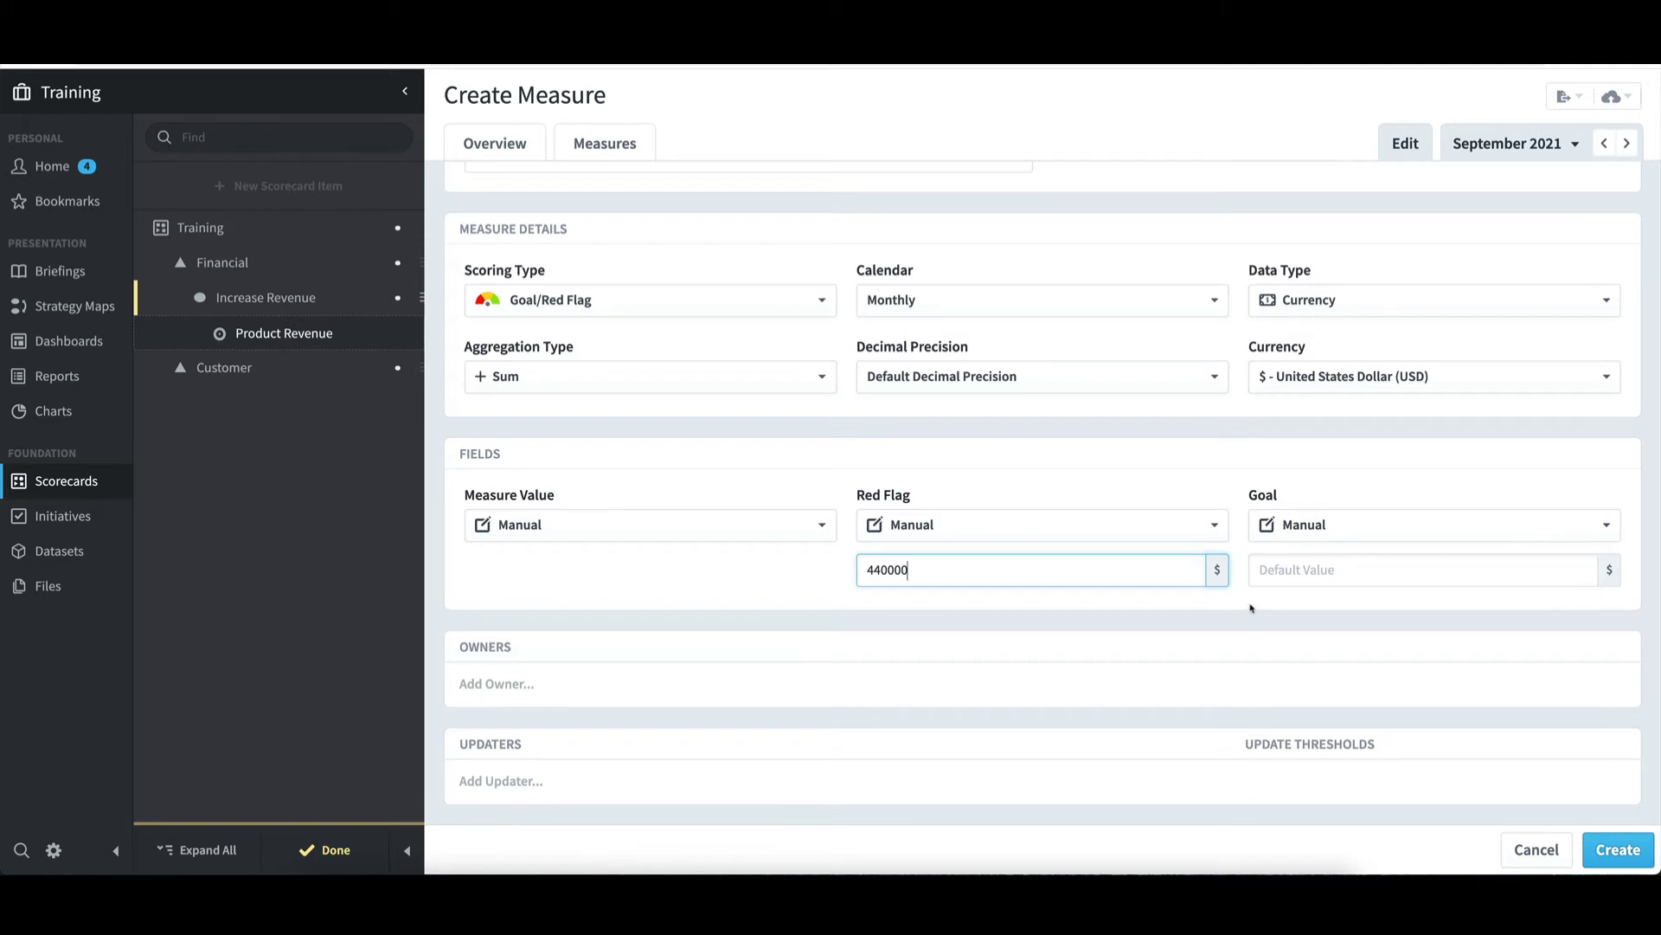
{"action": "left_click", "coordinate": [1288, 576]}
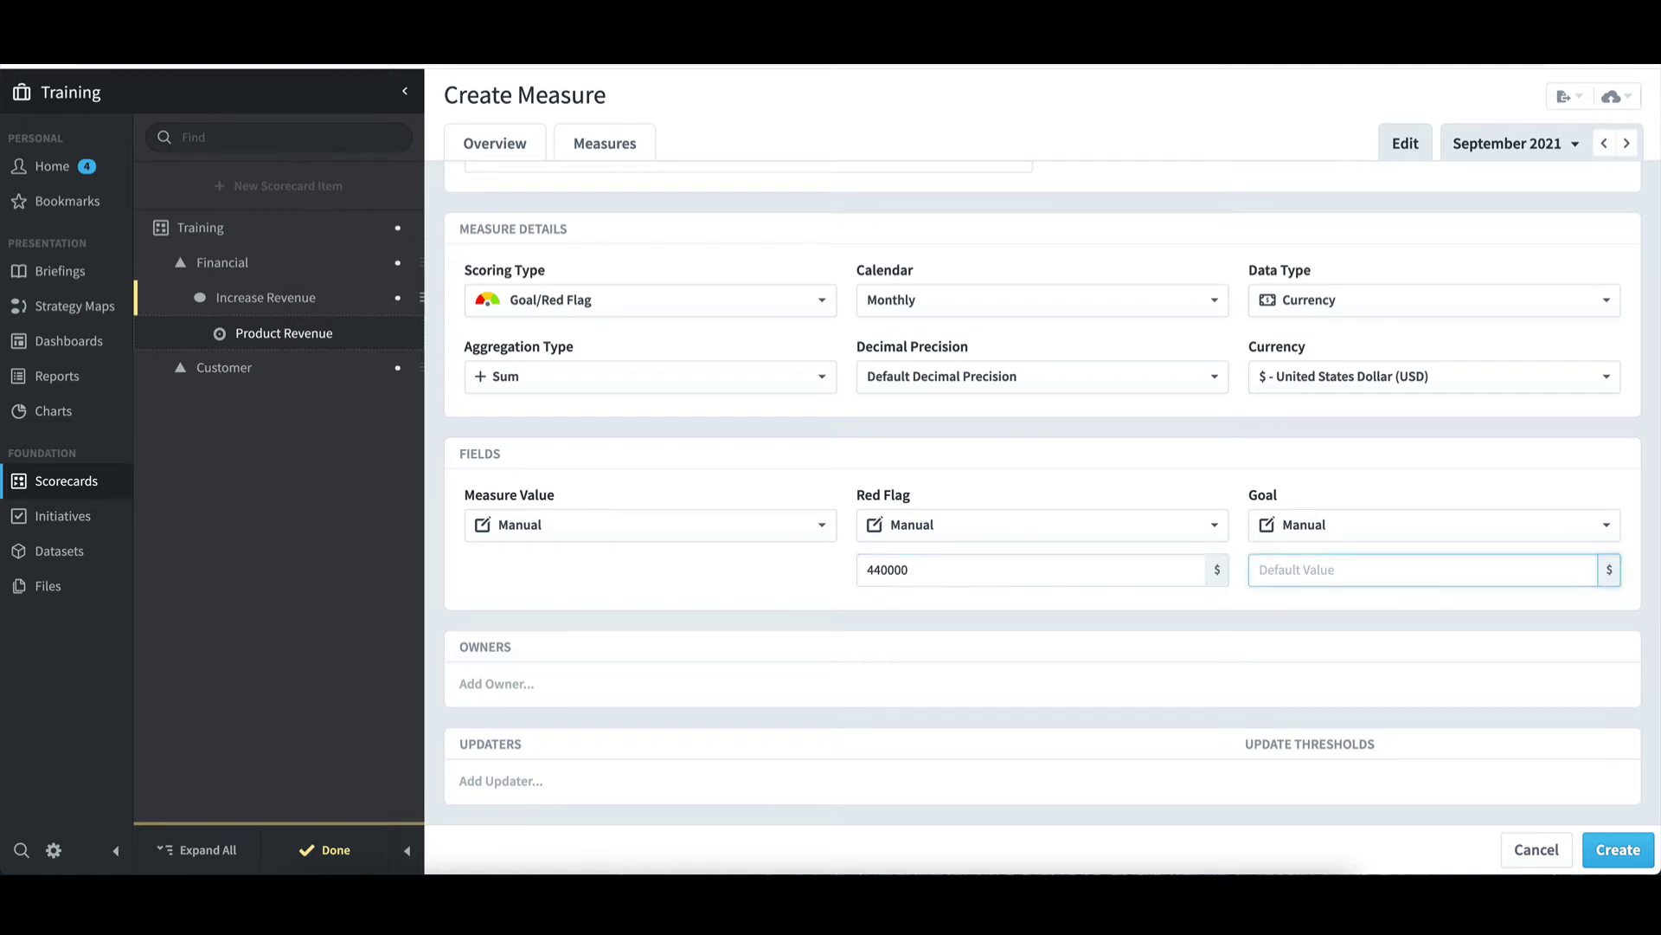
{"action": "type", "text": "470000"}
Assign the same user as owner and updater, then create the Product Revenue measure
{"action": "left_click", "coordinate": [529, 685]}
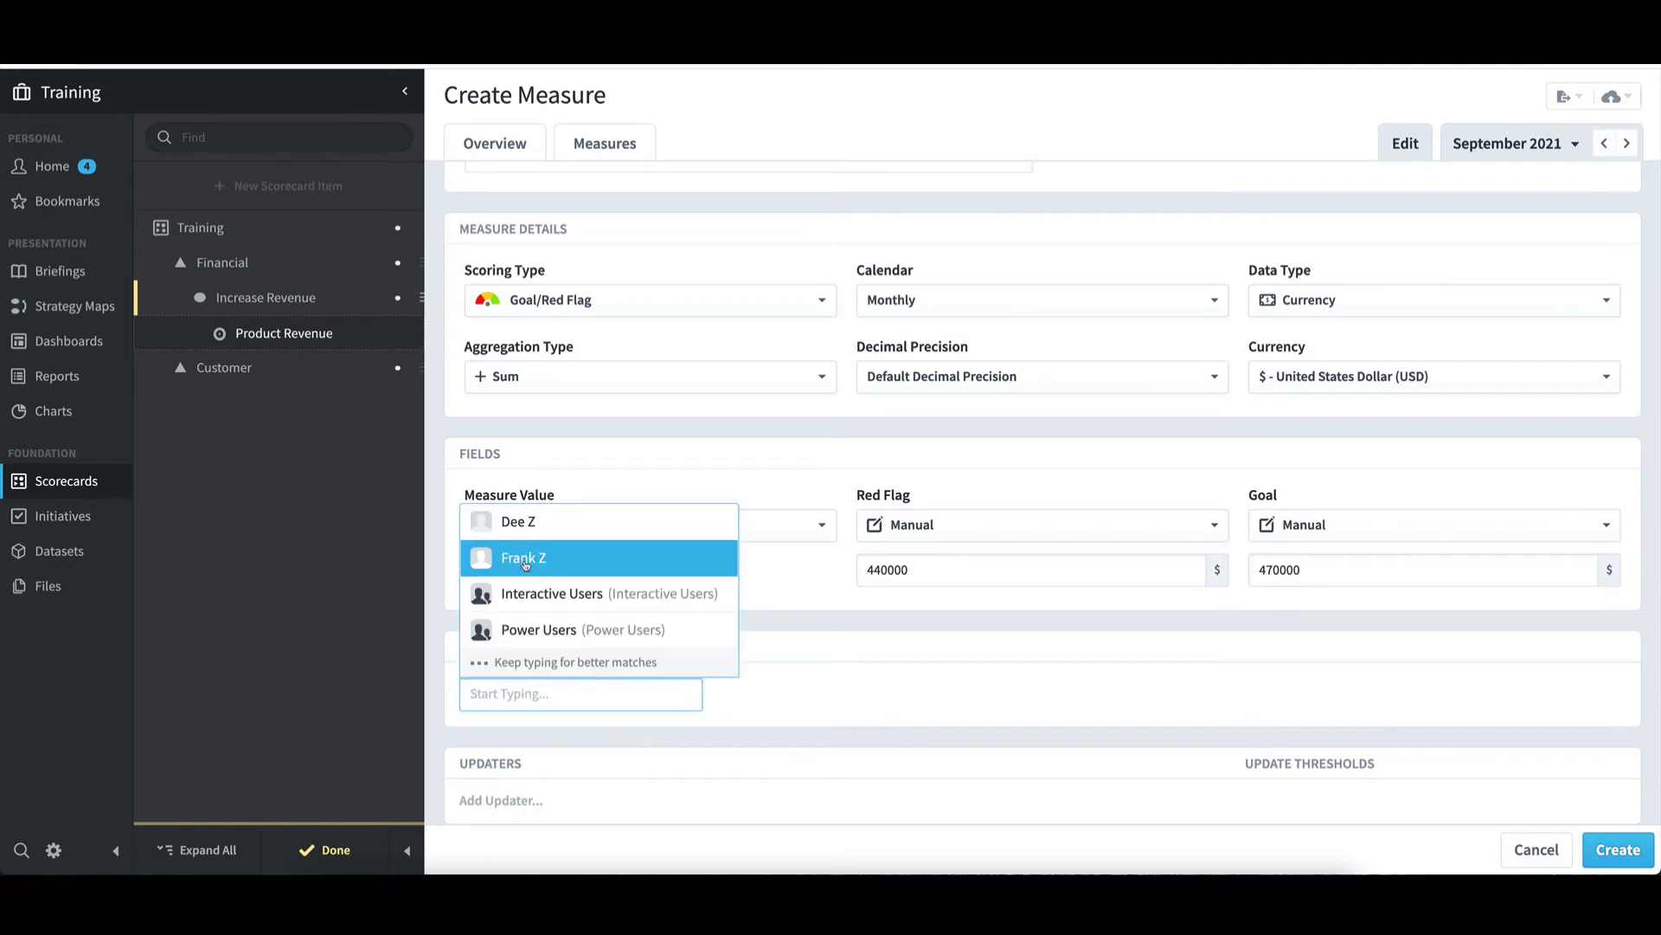
{"action": "left_click", "coordinate": [514, 556]}
{"action": "left_click", "coordinate": [517, 750]}
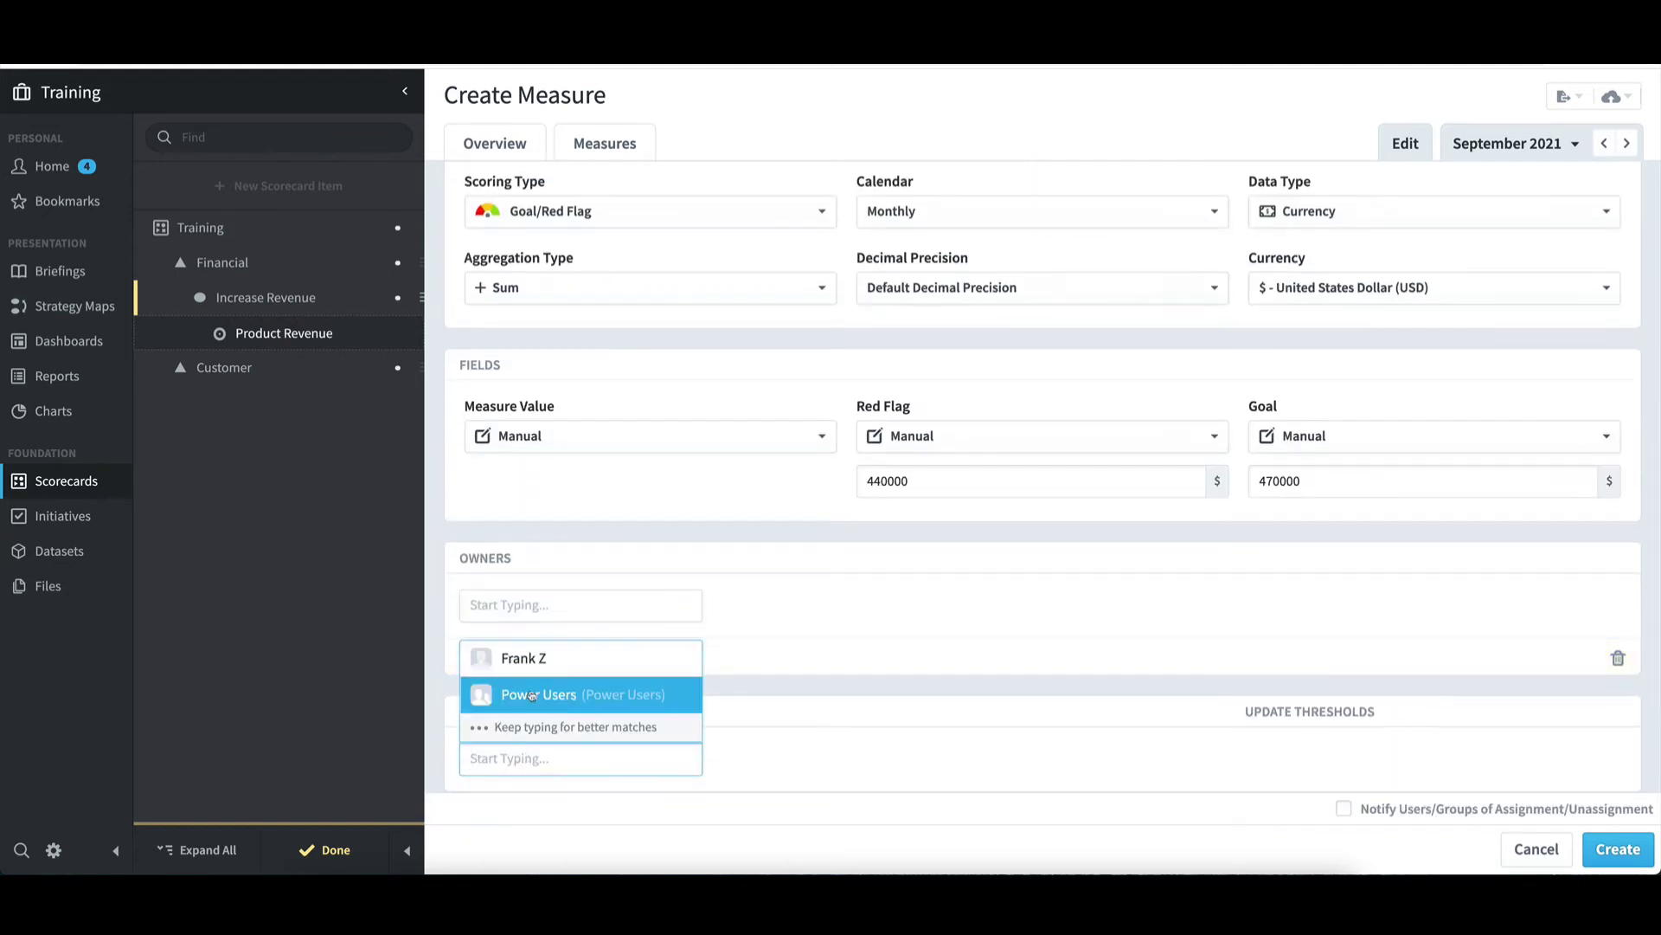
{"action": "left_click", "coordinate": [667, 554]}
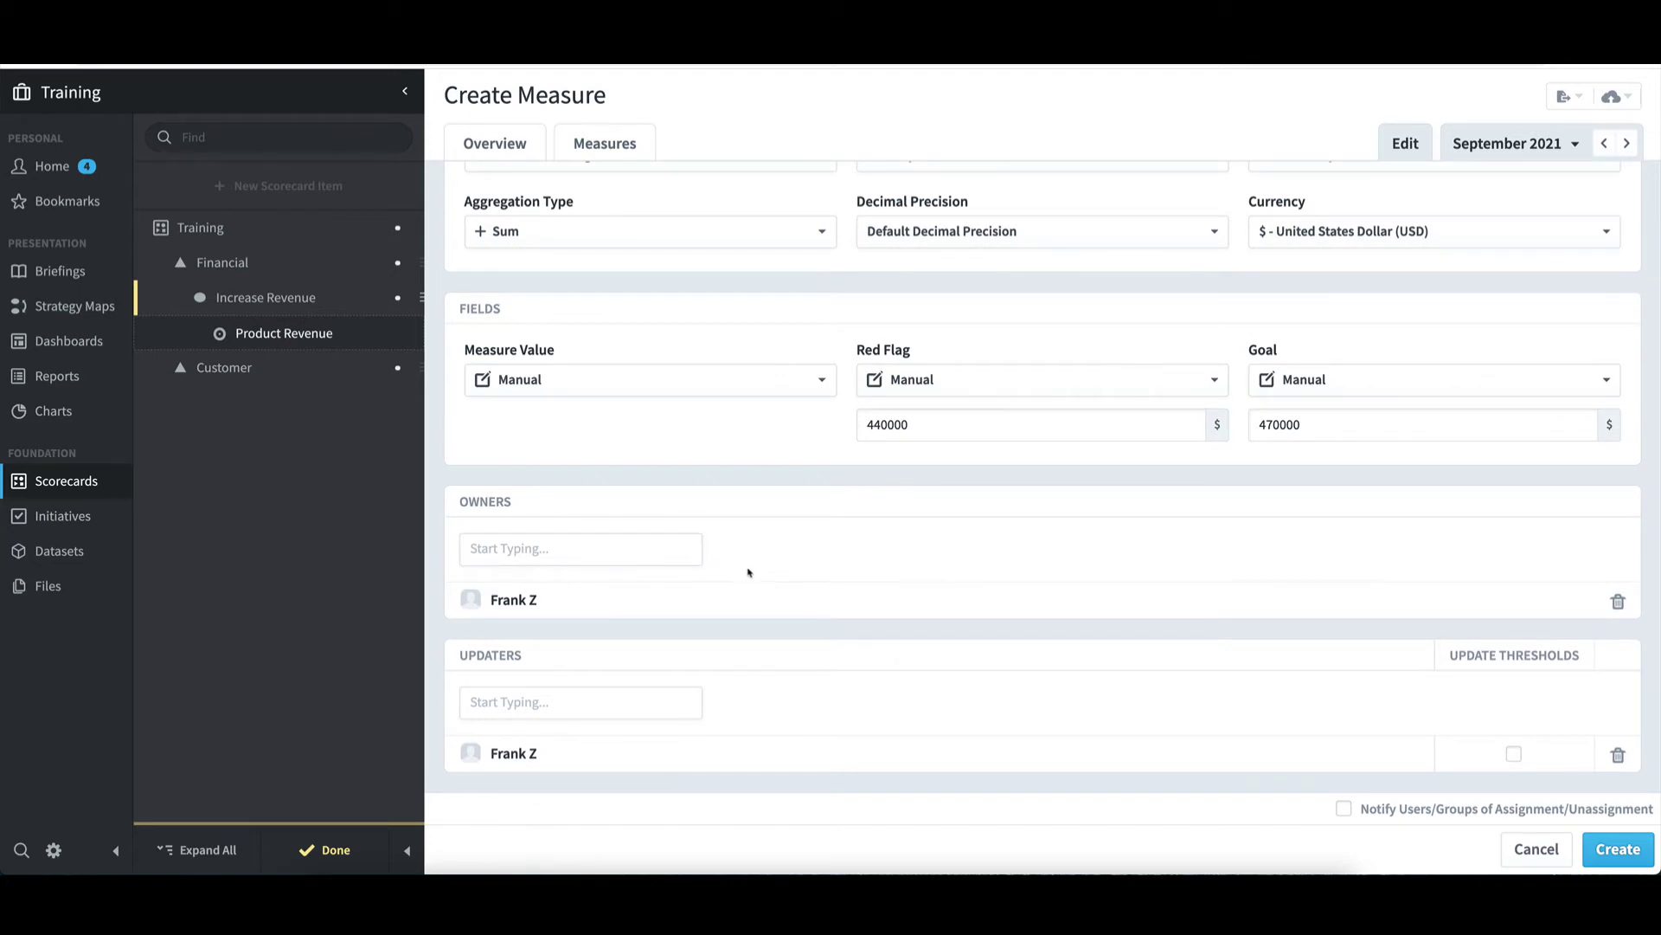
{"action": "scroll", "coordinate": [778, 589], "scroll_direction": "up", "scroll_amount": 3}
{"action": "scroll", "coordinate": [781, 596], "scroll_direction": "up", "scroll_amount": 1}
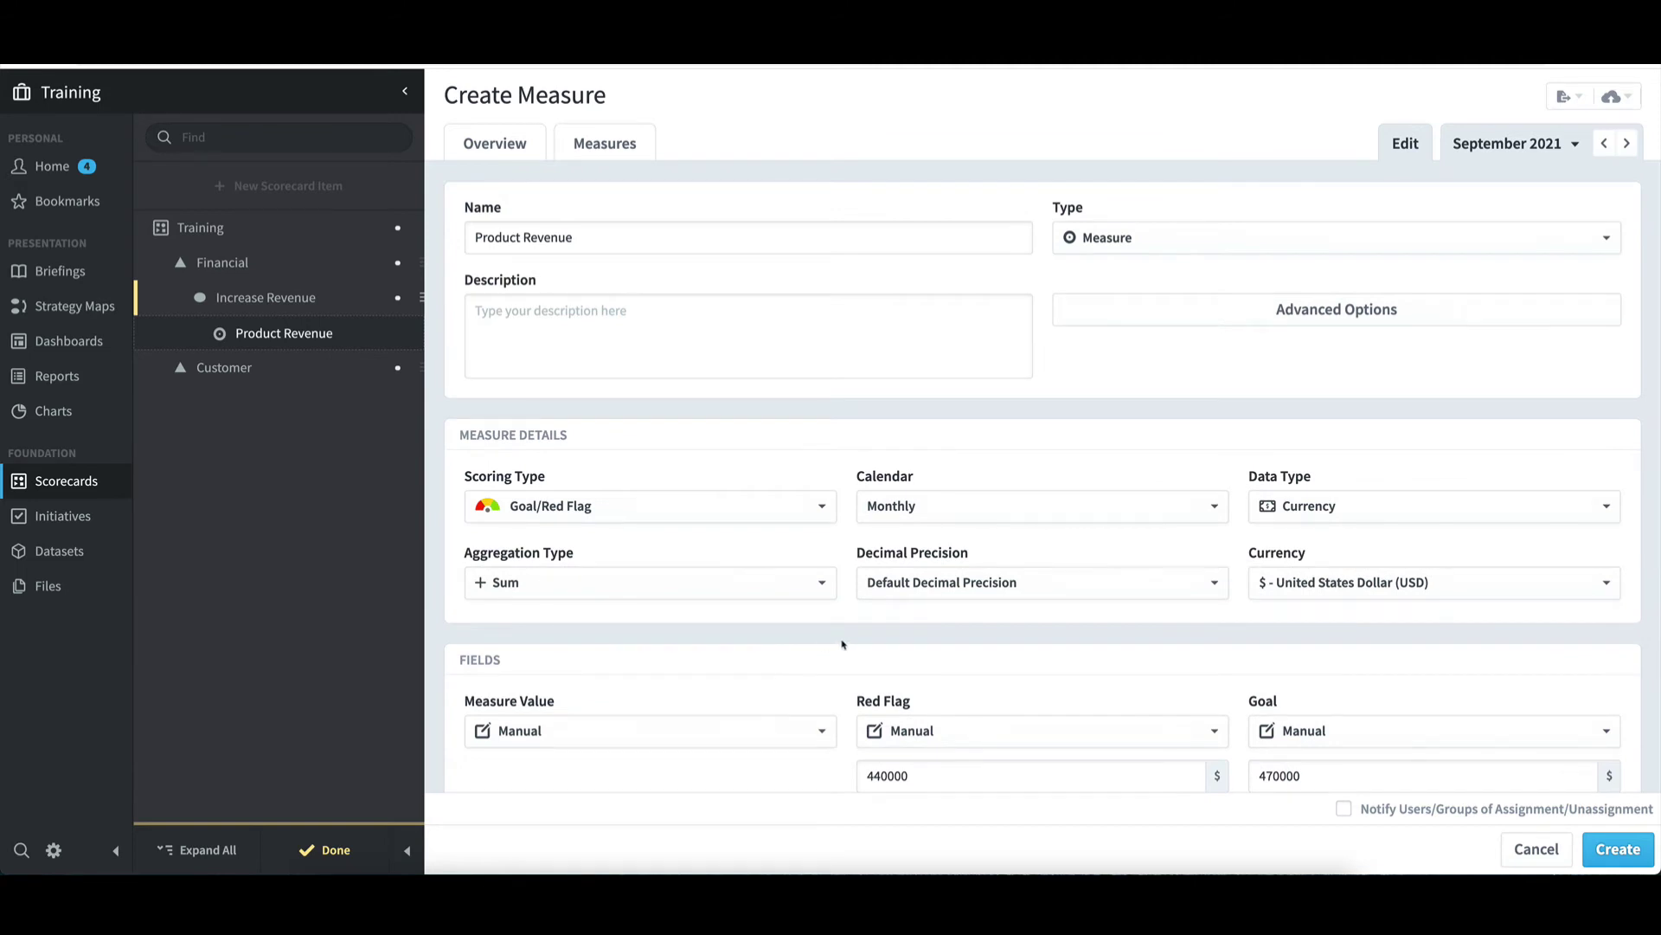
{"action": "left_click", "coordinate": [1620, 850]}
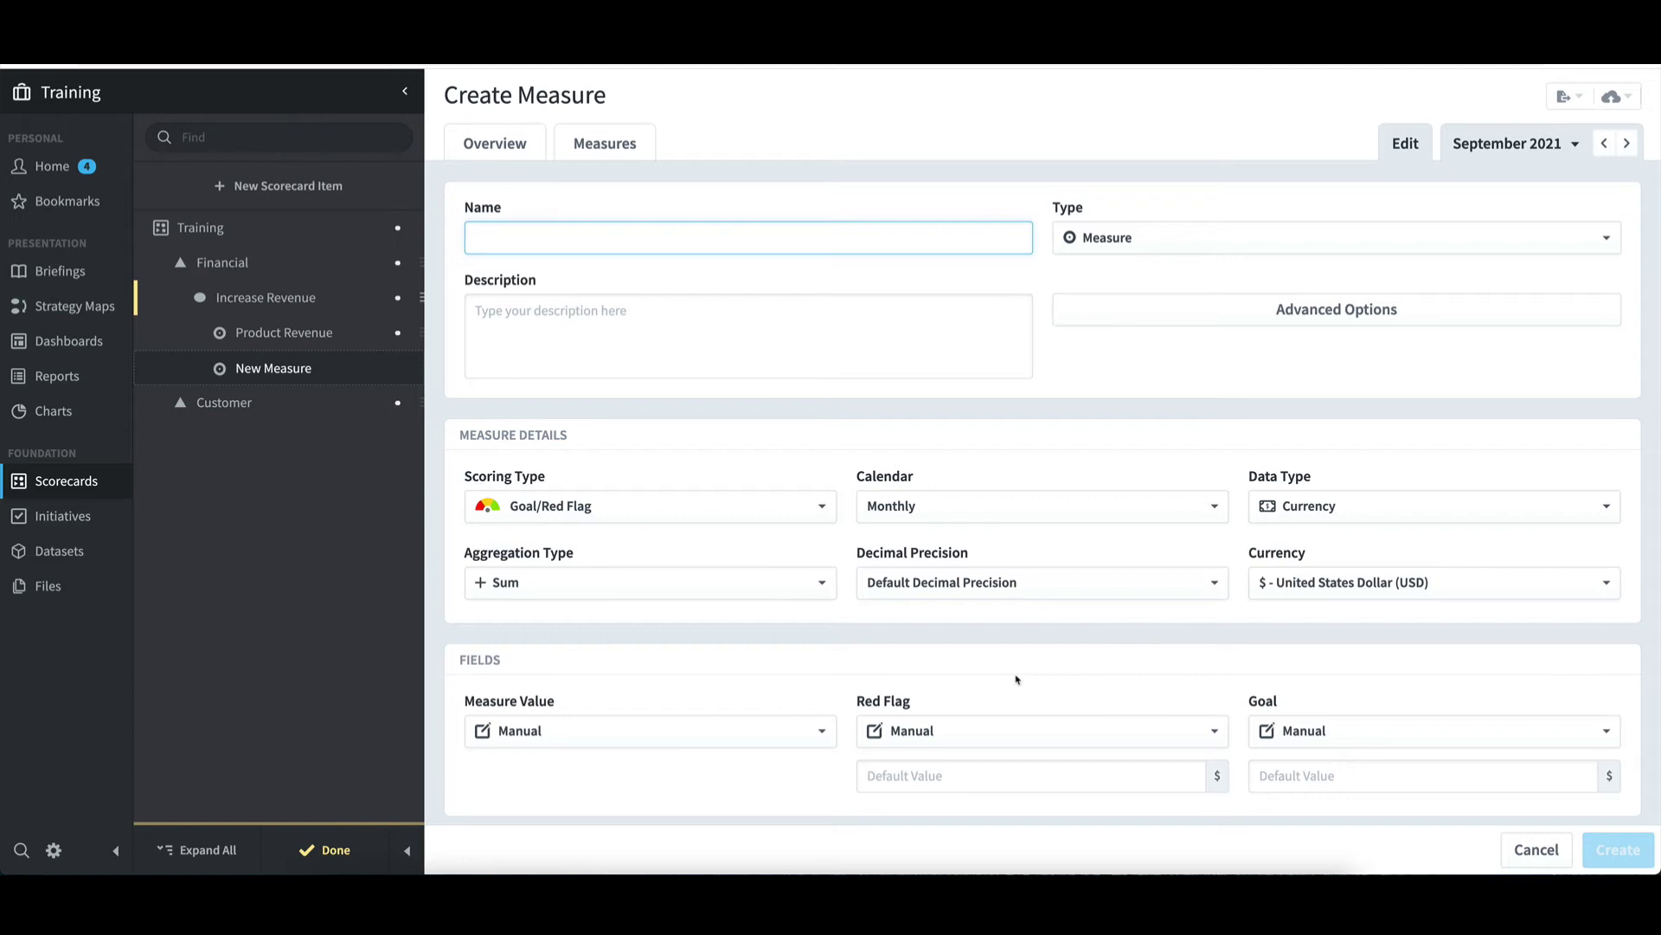
Name the new measure 'Training Revenue' with Red Flag 200000 and Goal 220000
{"action": "type", "text": "Training Revenue"}
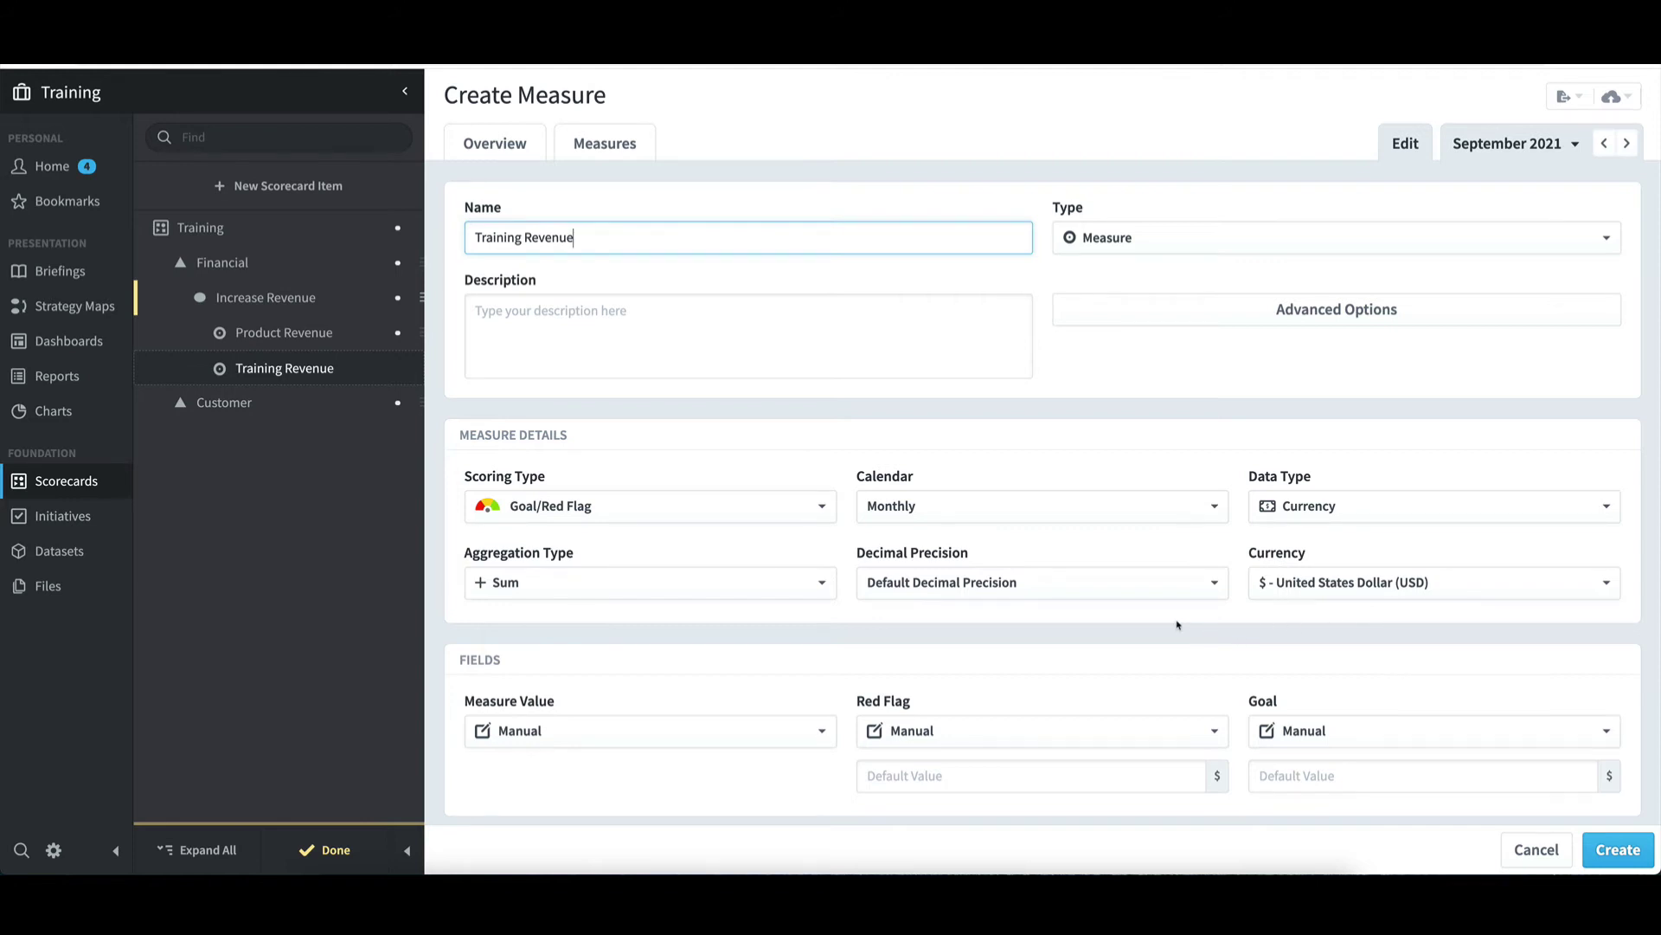
{"action": "scroll", "coordinate": [1039, 649], "scroll_direction": "down", "scroll_amount": 2}
{"action": "left_click", "coordinate": [891, 651]}
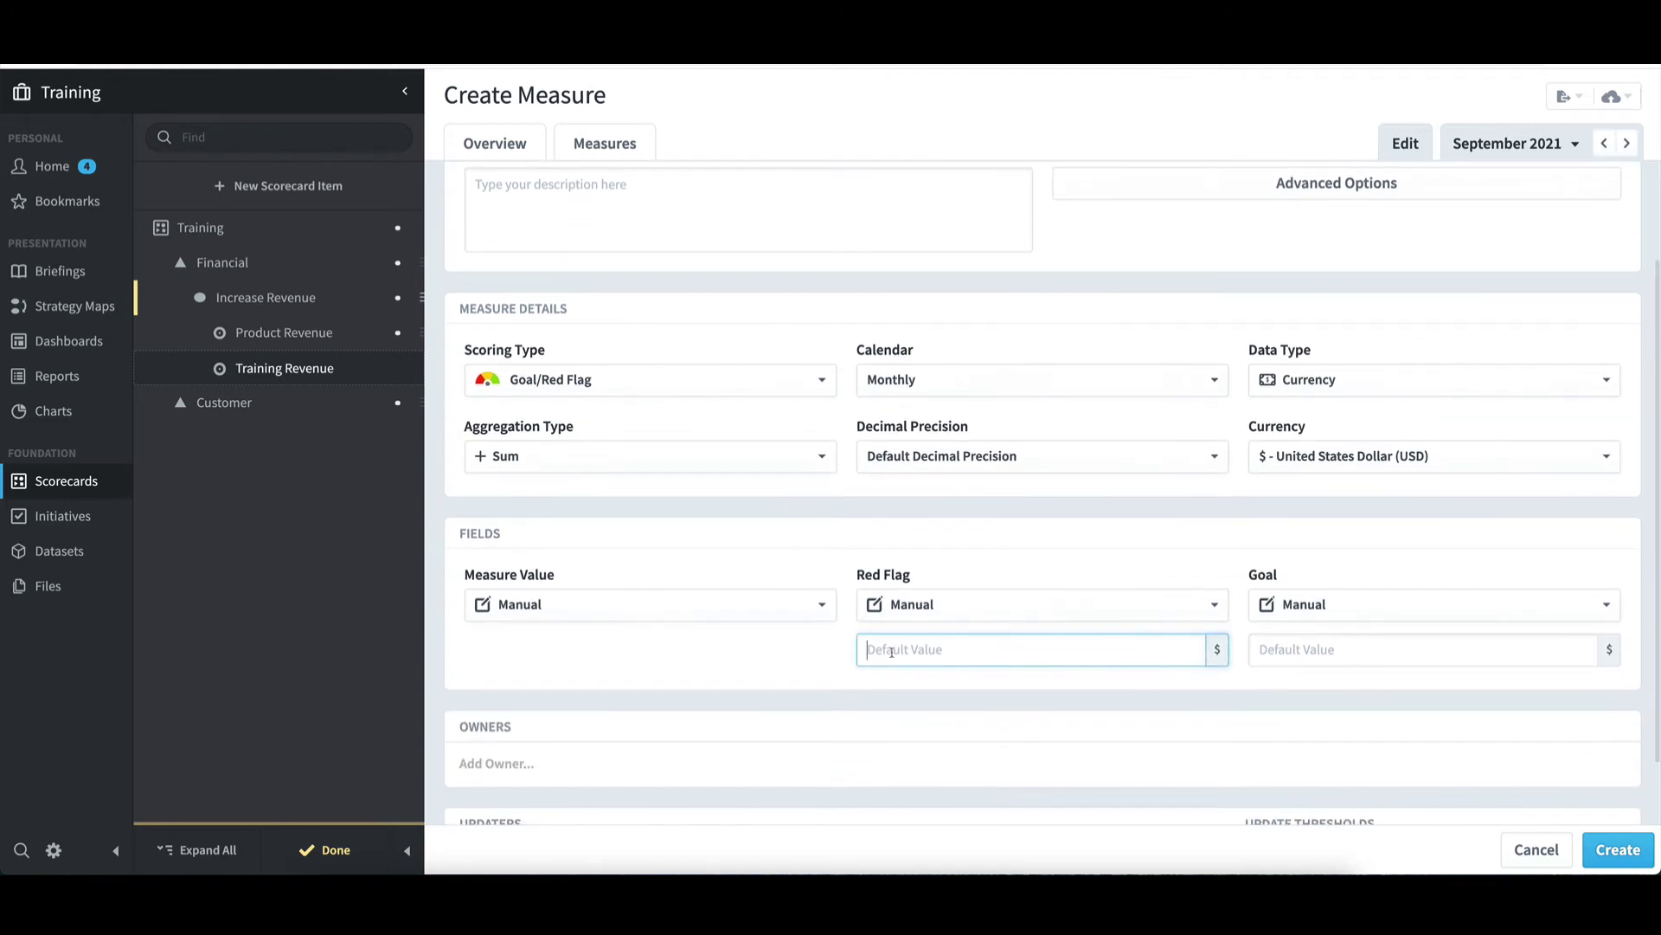
{"action": "type", "text": "200000"}
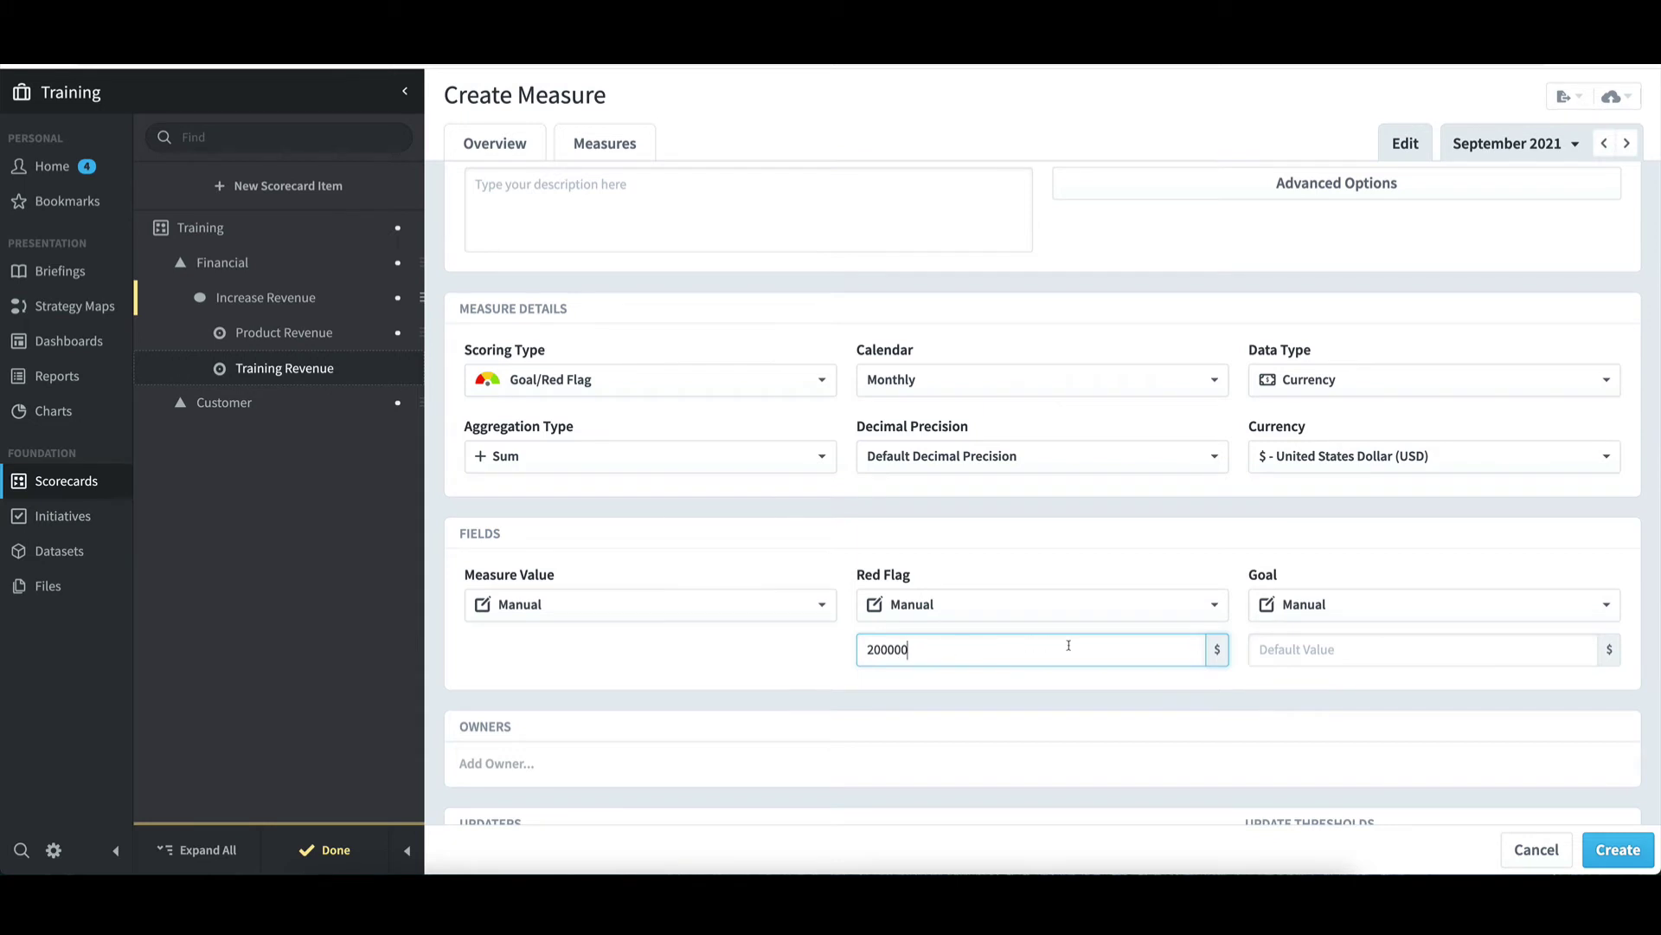
{"action": "key", "text": "Tab"}
{"action": "type", "text": "220"}
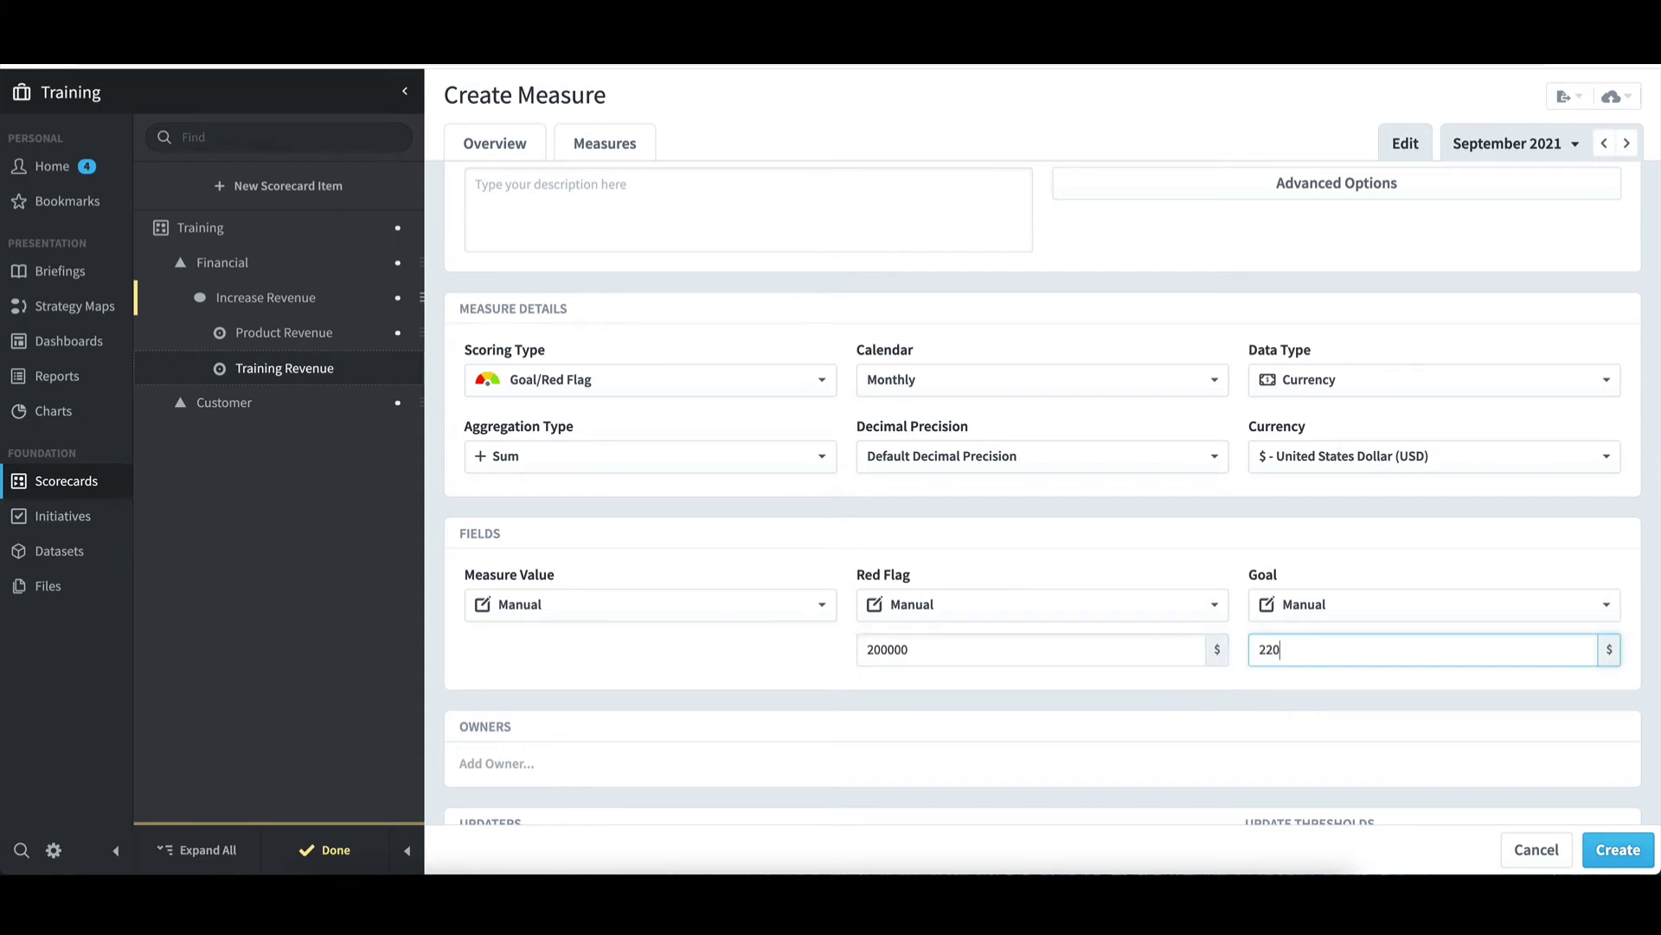
{"action": "type", "text": "000"}
Assign the same user as owner and updater, then save Training Revenue
{"action": "scroll", "coordinate": [1097, 656], "scroll_direction": "down", "scroll_amount": 1}
{"action": "left_click", "coordinate": [505, 696]}
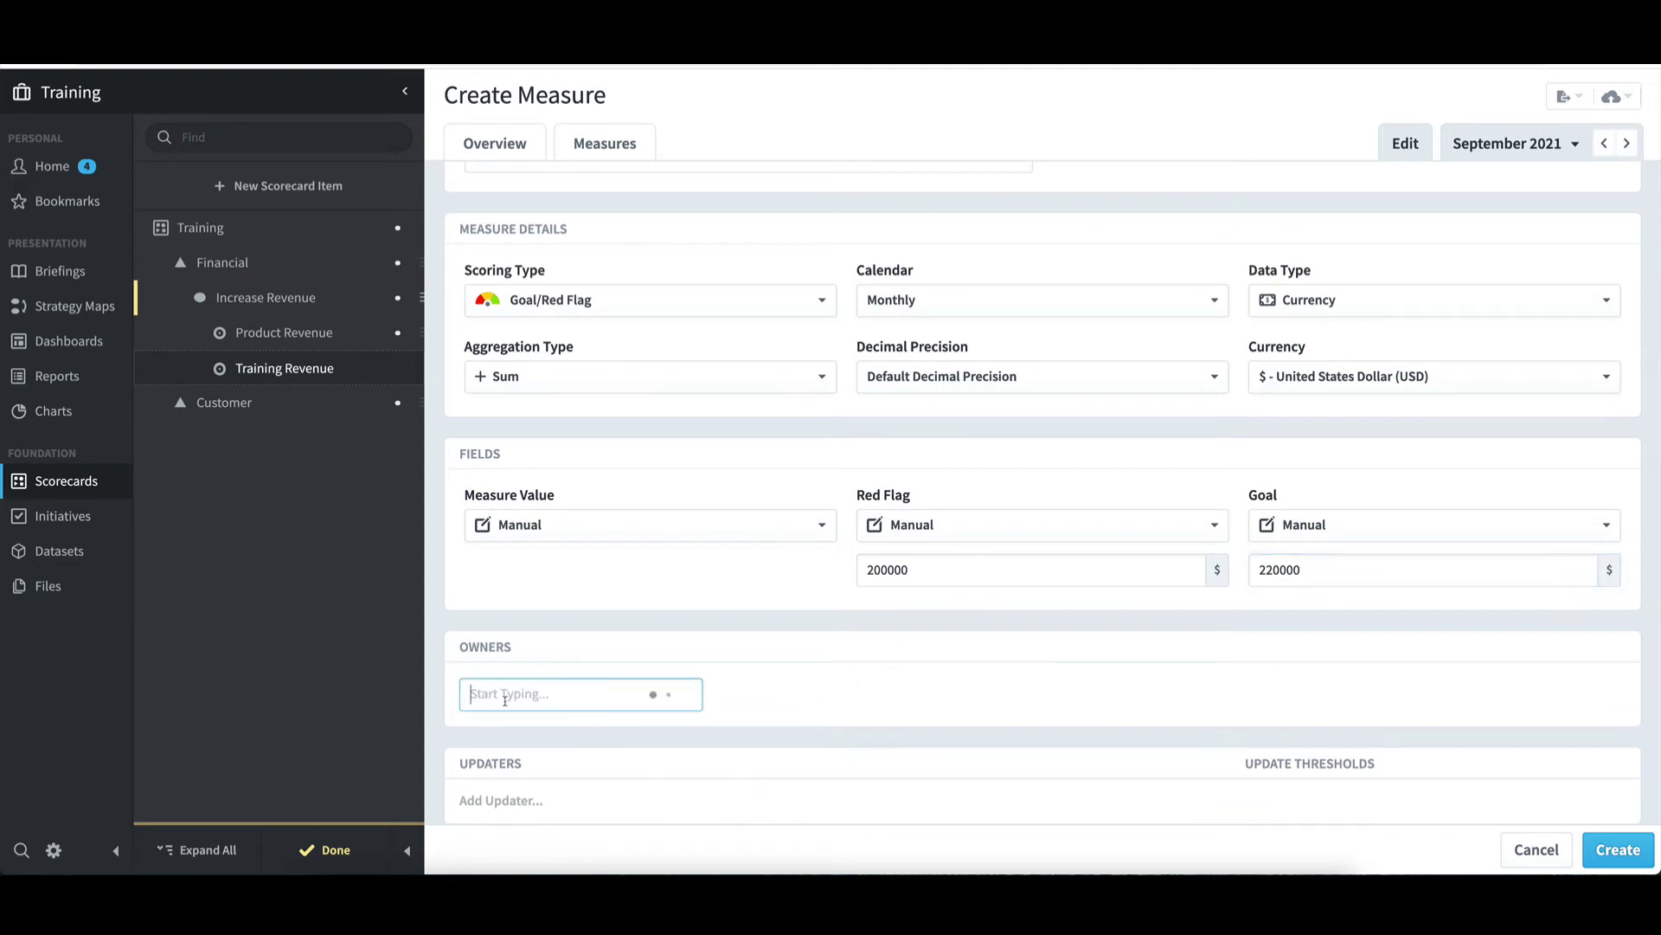
{"action": "left_click", "coordinate": [510, 561]}
{"action": "scroll", "coordinate": [523, 758], "scroll_direction": "down", "scroll_amount": 1}
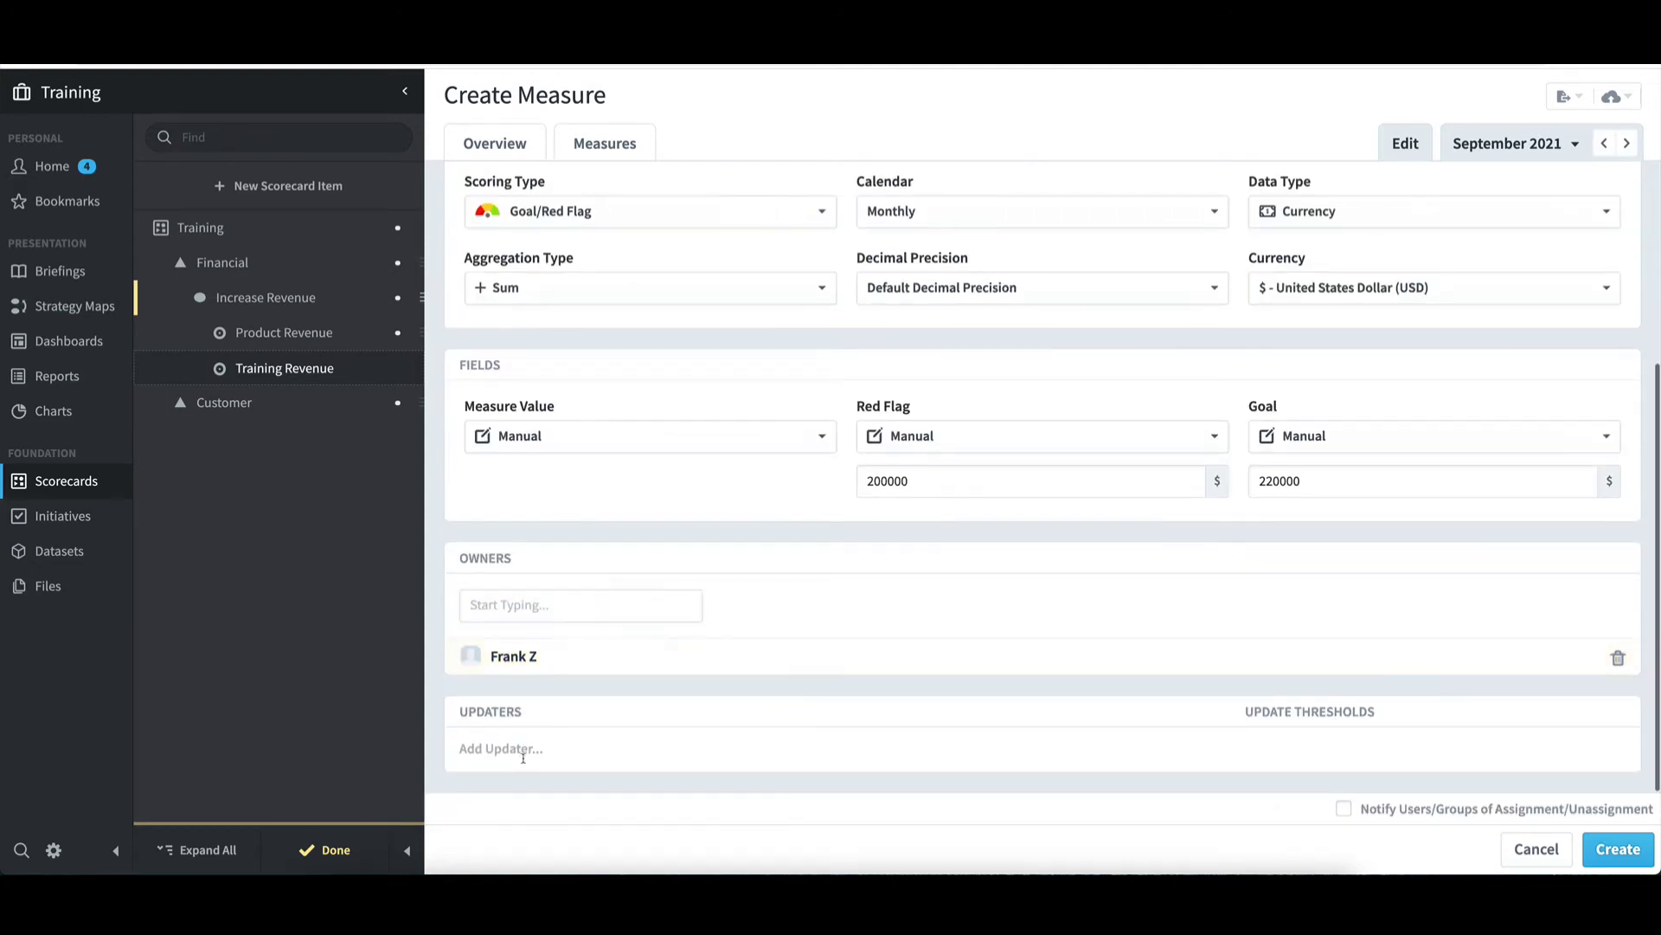
{"action": "left_click", "coordinate": [522, 758]}
{"action": "left_click", "coordinate": [751, 542]}
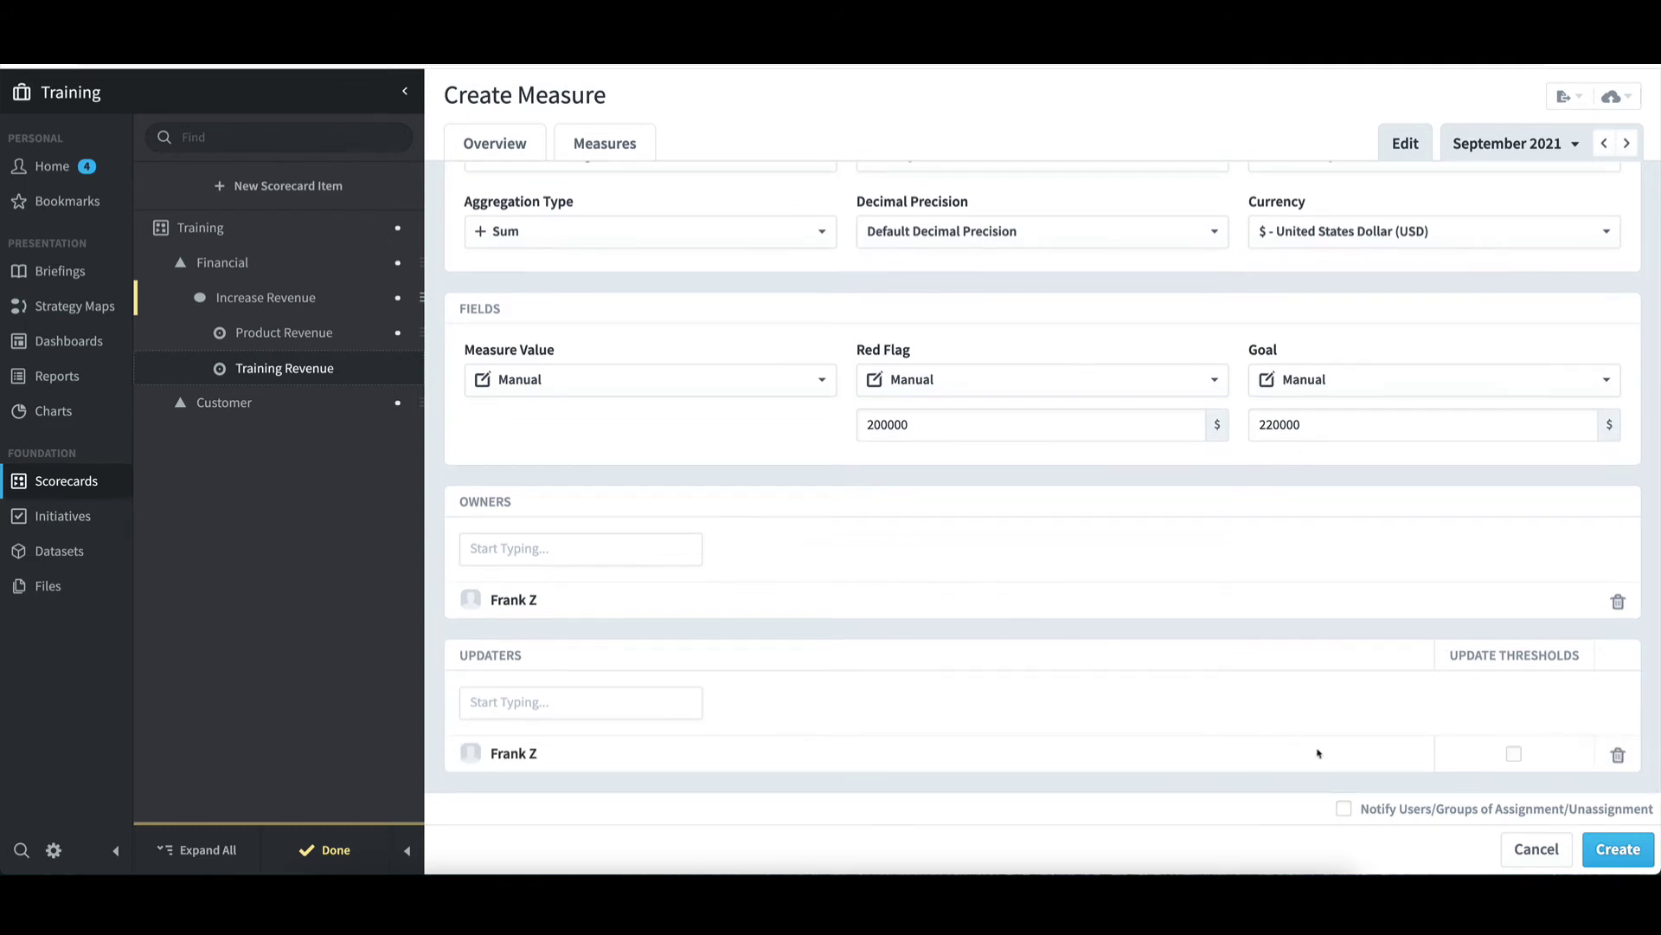
{"action": "left_click", "coordinate": [1625, 851]}
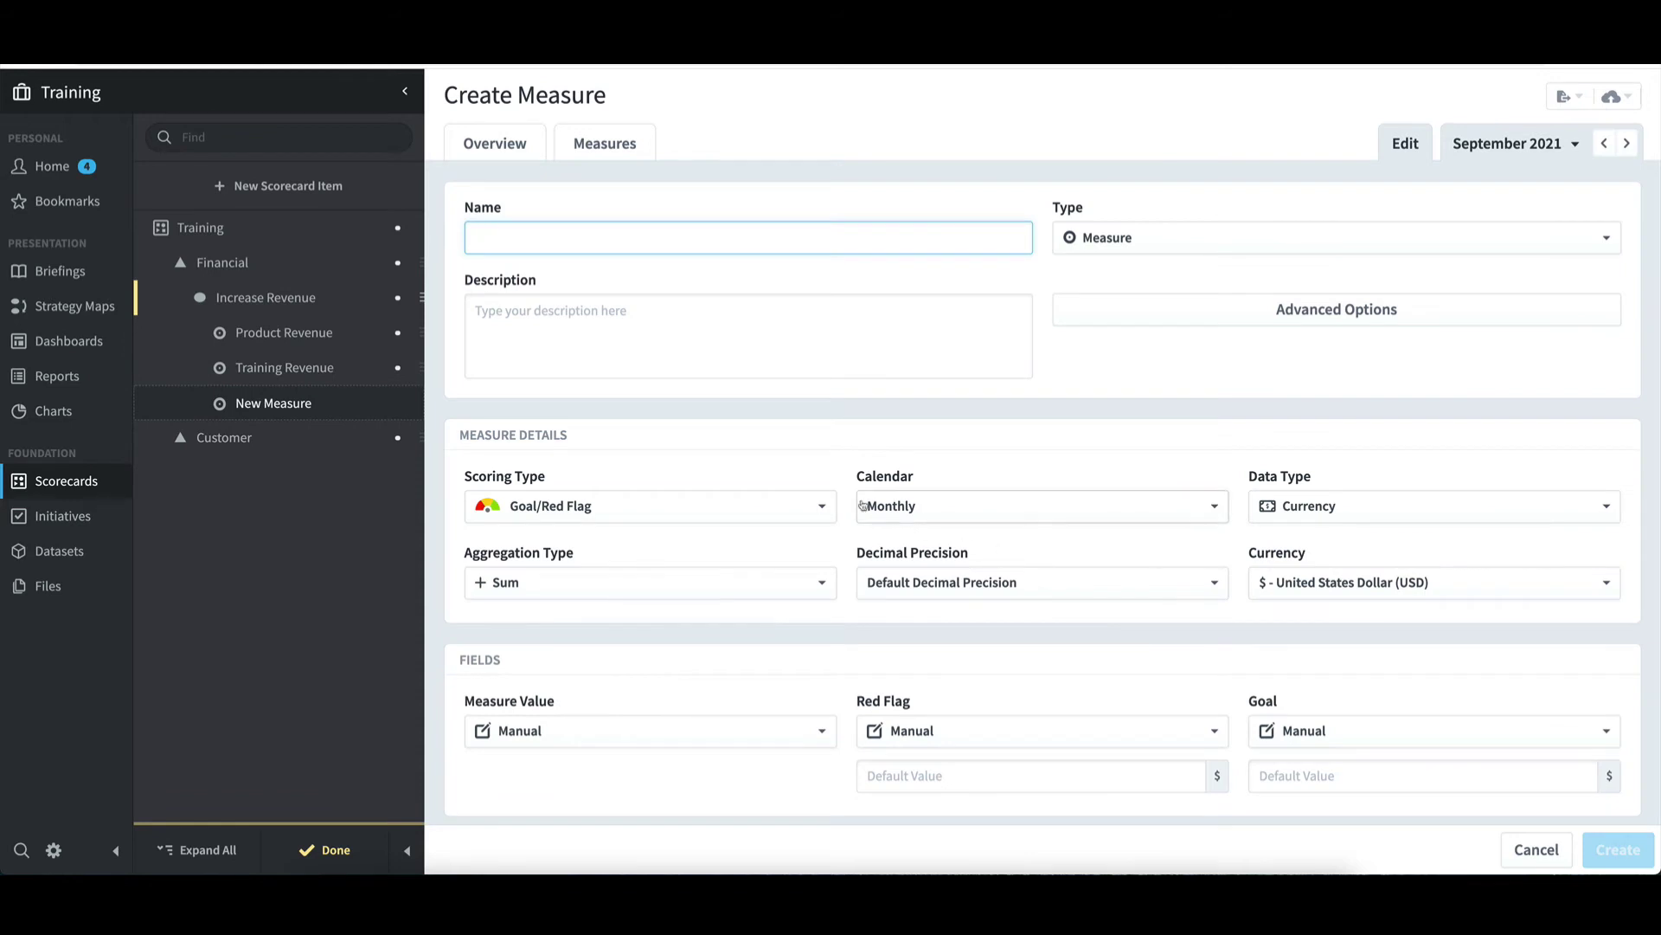
Name the next measure 'Book Revenue' with Red Flag 50000 and Goal 70000
{"action": "type", "text": "Boo"}
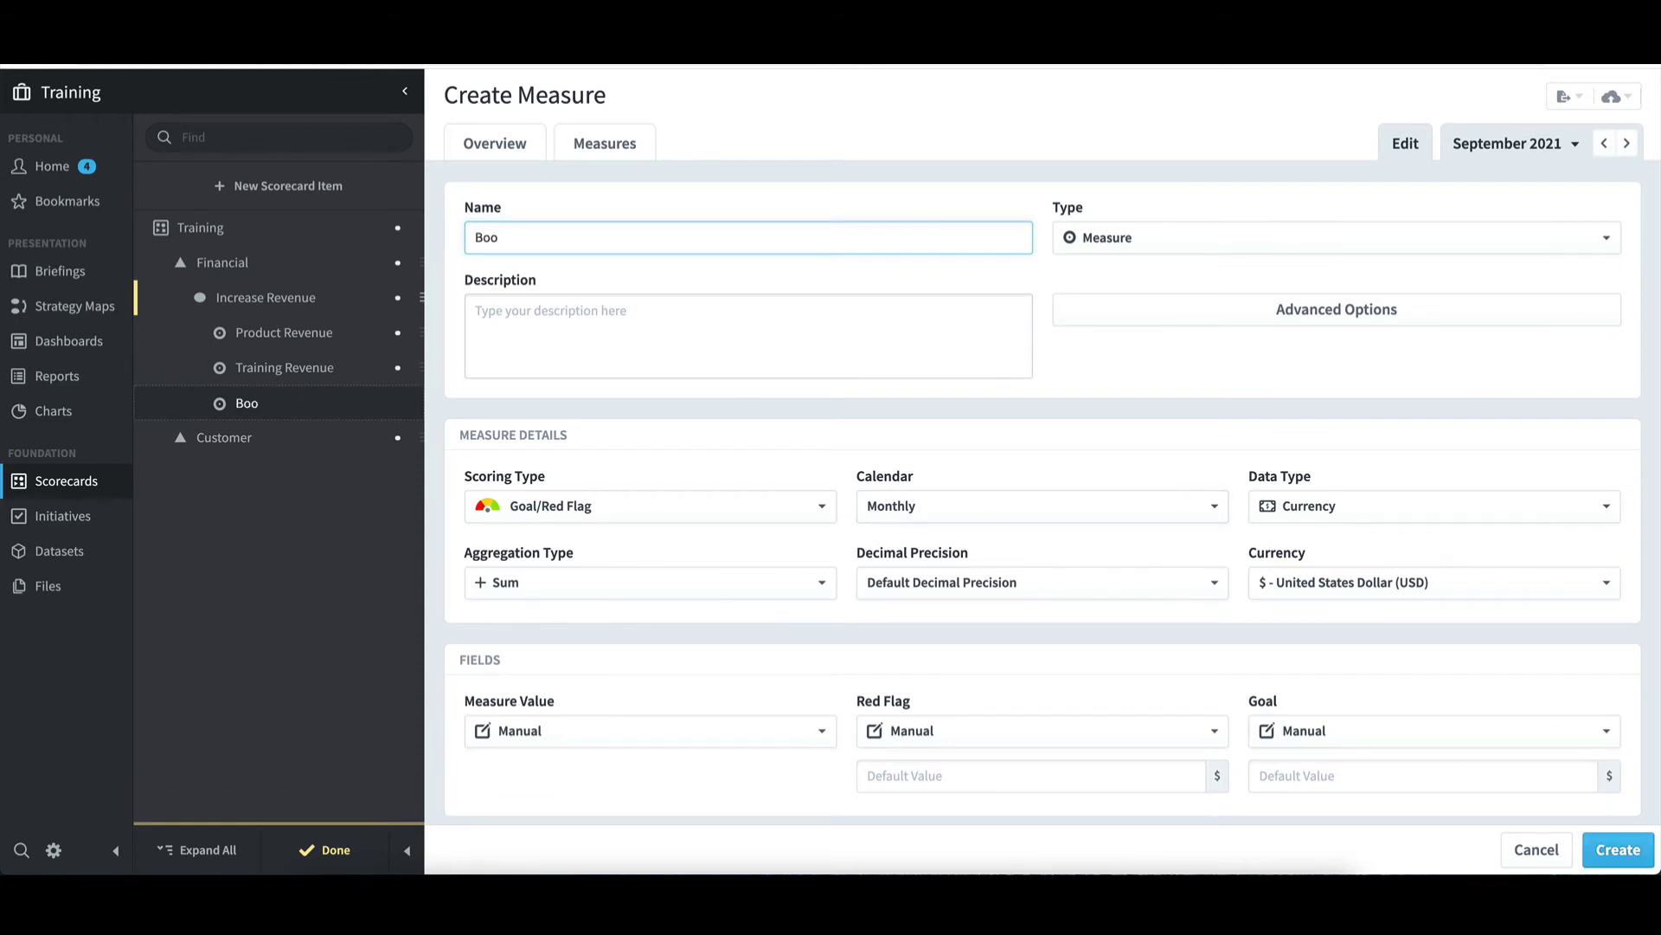
{"action": "type", "text": "k Revenue"}
{"action": "scroll", "coordinate": [1065, 471], "scroll_direction": "down", "scroll_amount": 2}
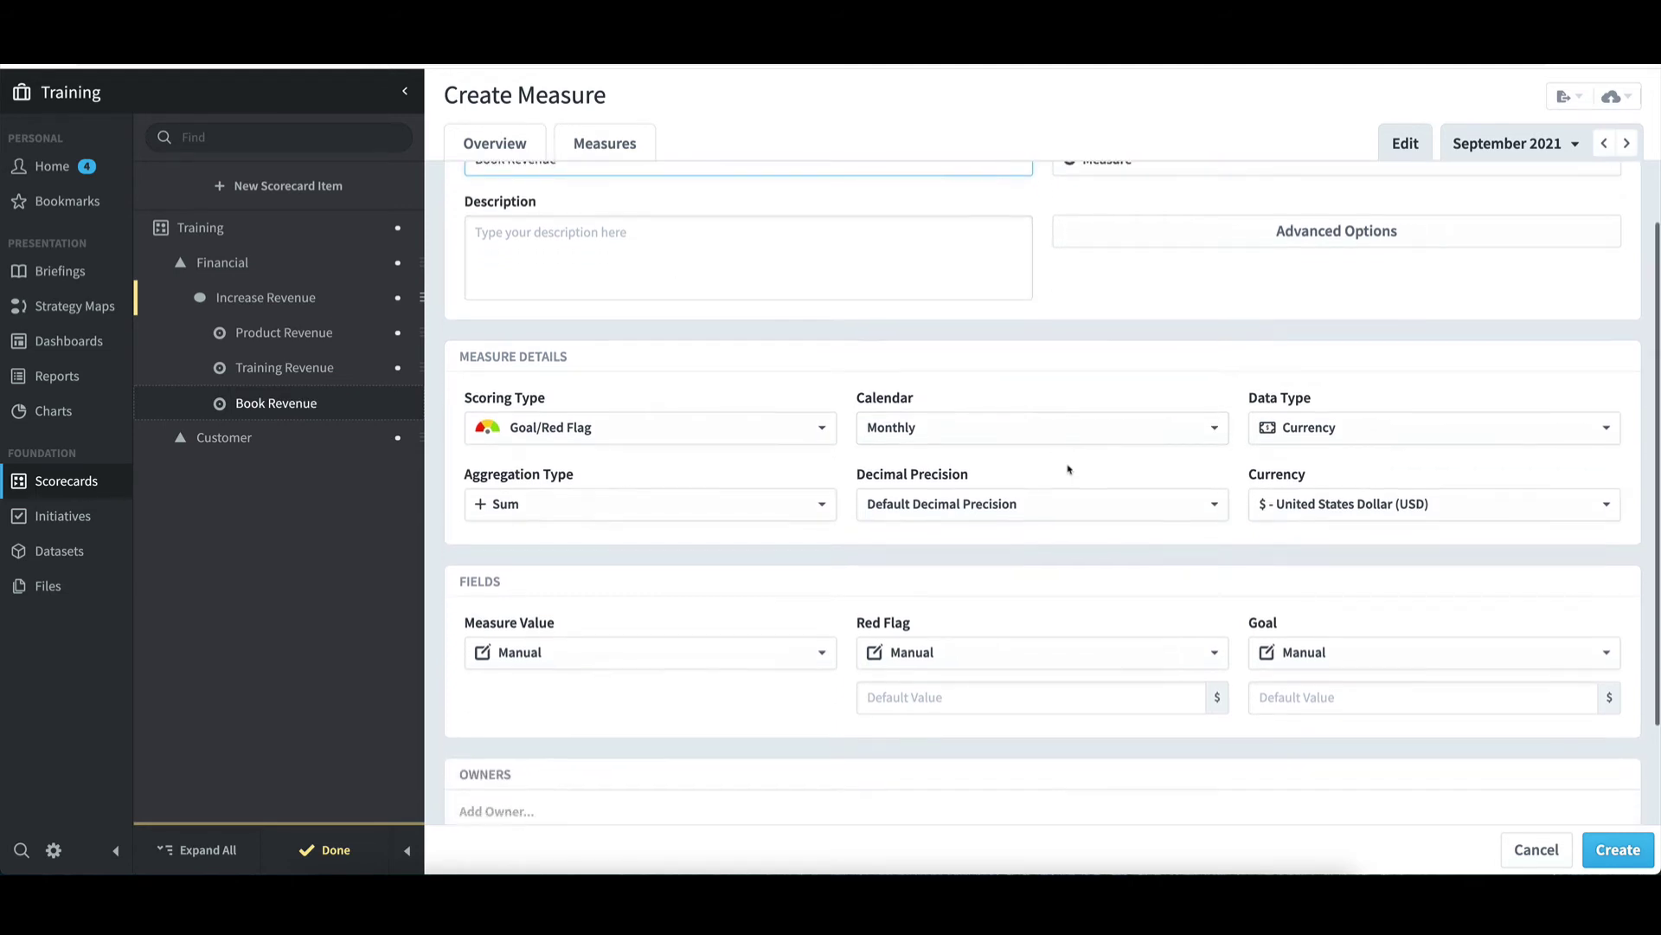
{"action": "left_click", "coordinate": [950, 672]}
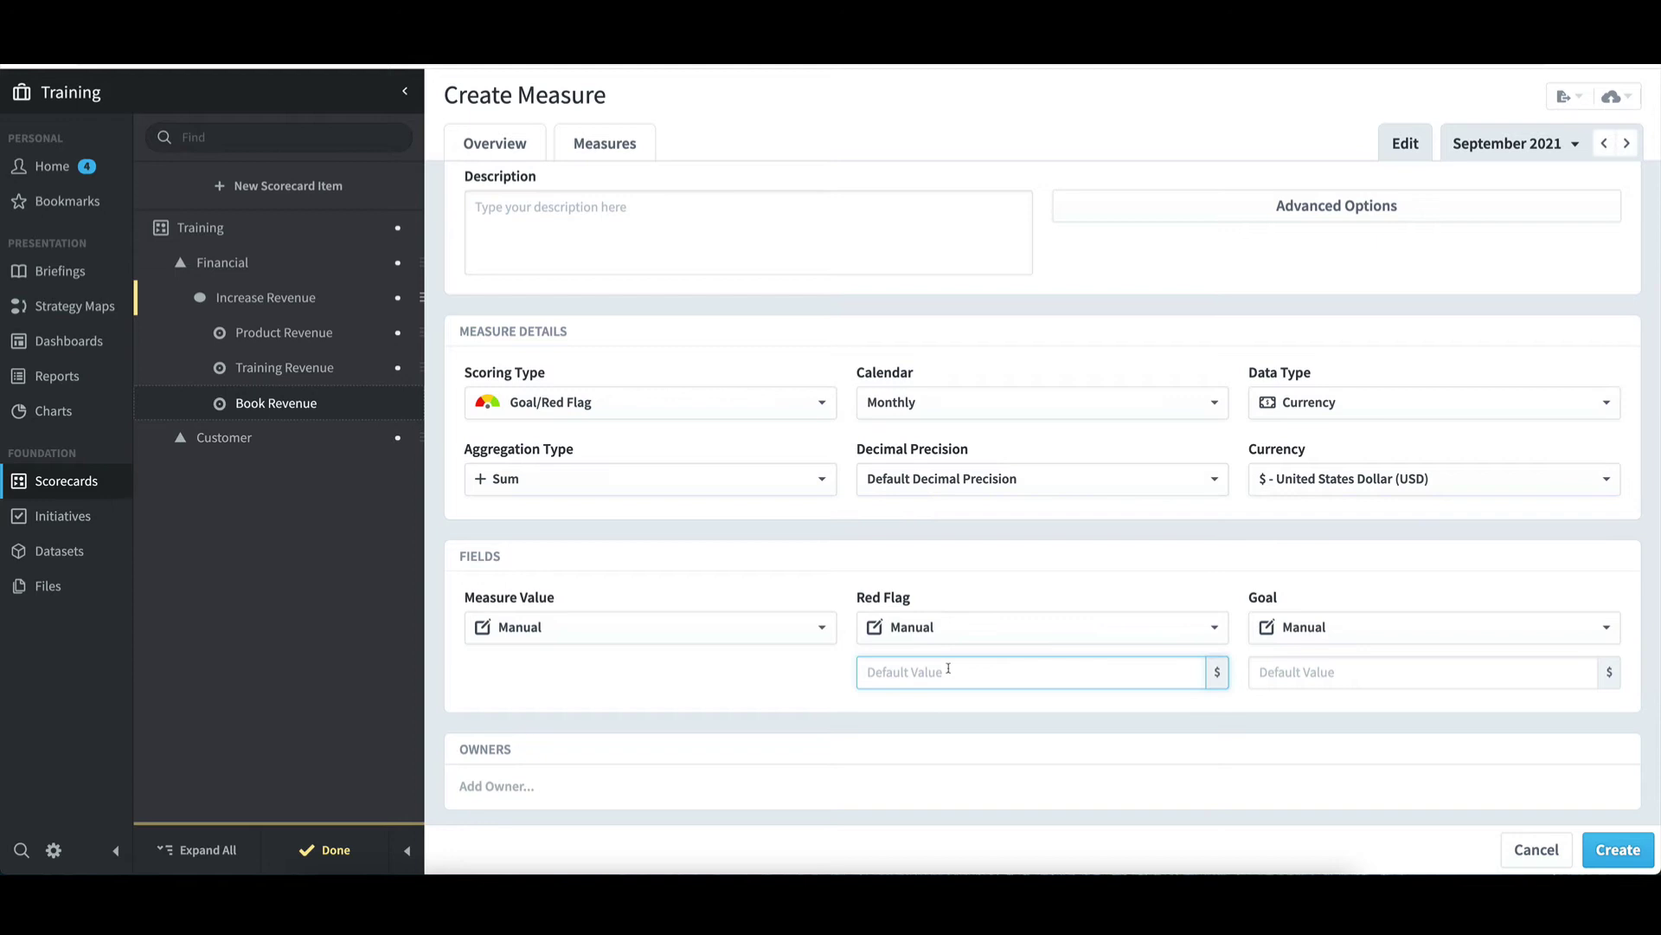
{"action": "type", "text": "50000"}
{"action": "left_click", "coordinate": [1287, 674]}
{"action": "type", "text": "700000"}
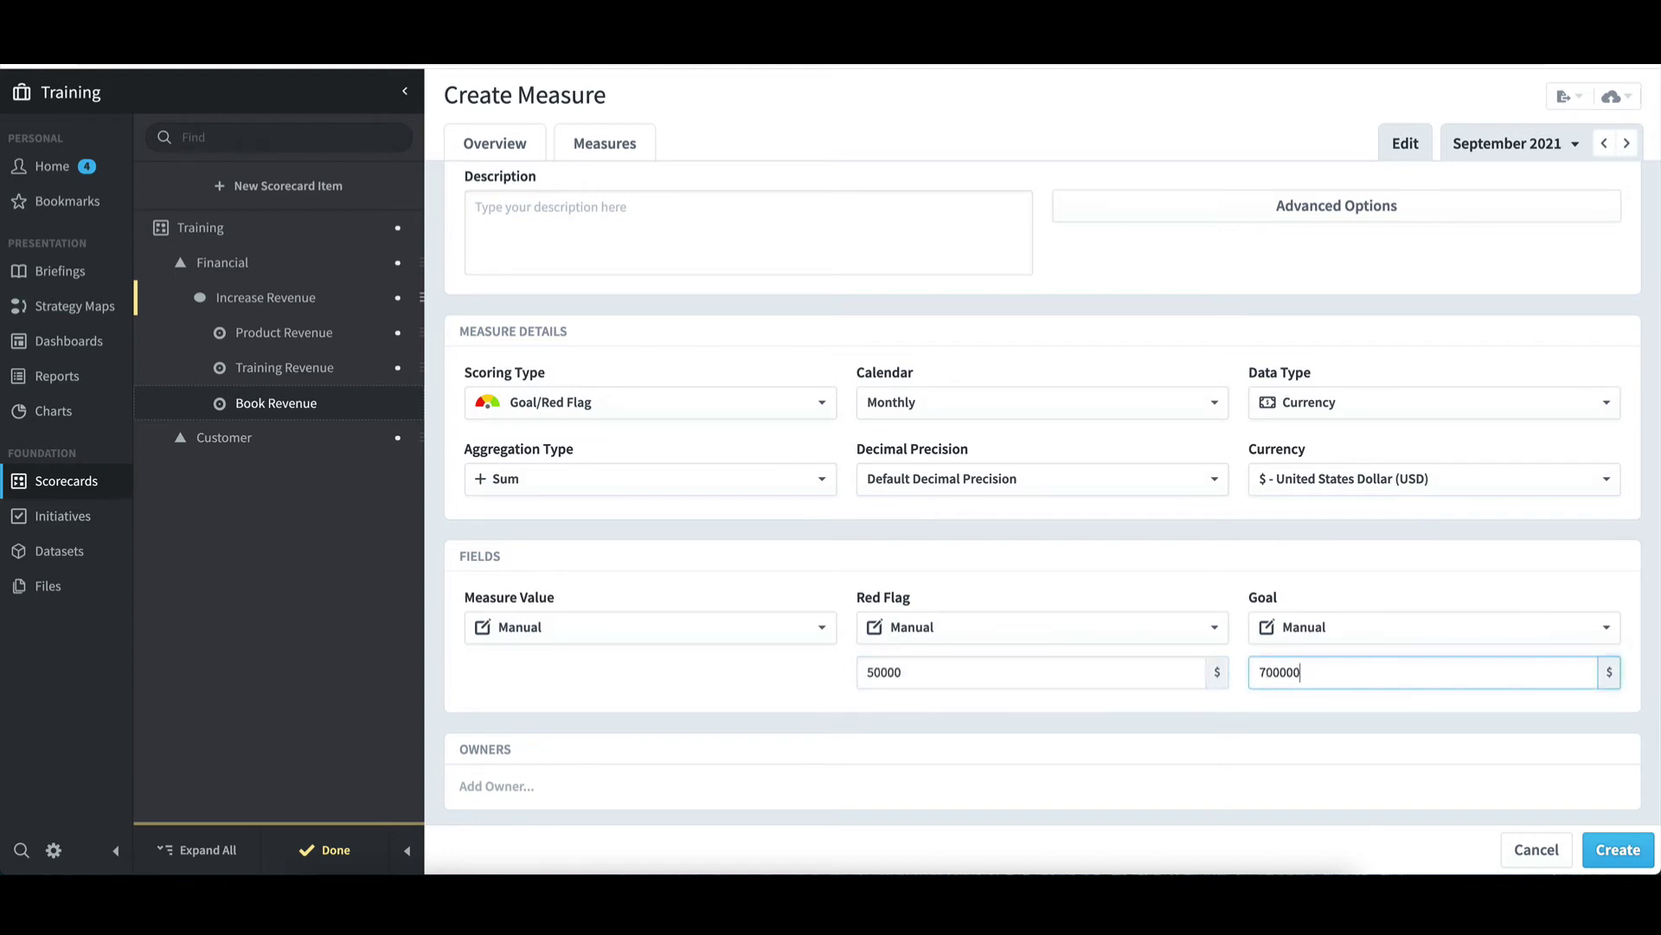
{"action": "key", "text": "BackSpace"}
Assign the same user as owner and updater, then save Book Revenue
{"action": "scroll", "coordinate": [1119, 638], "scroll_direction": "down", "scroll_amount": 2}
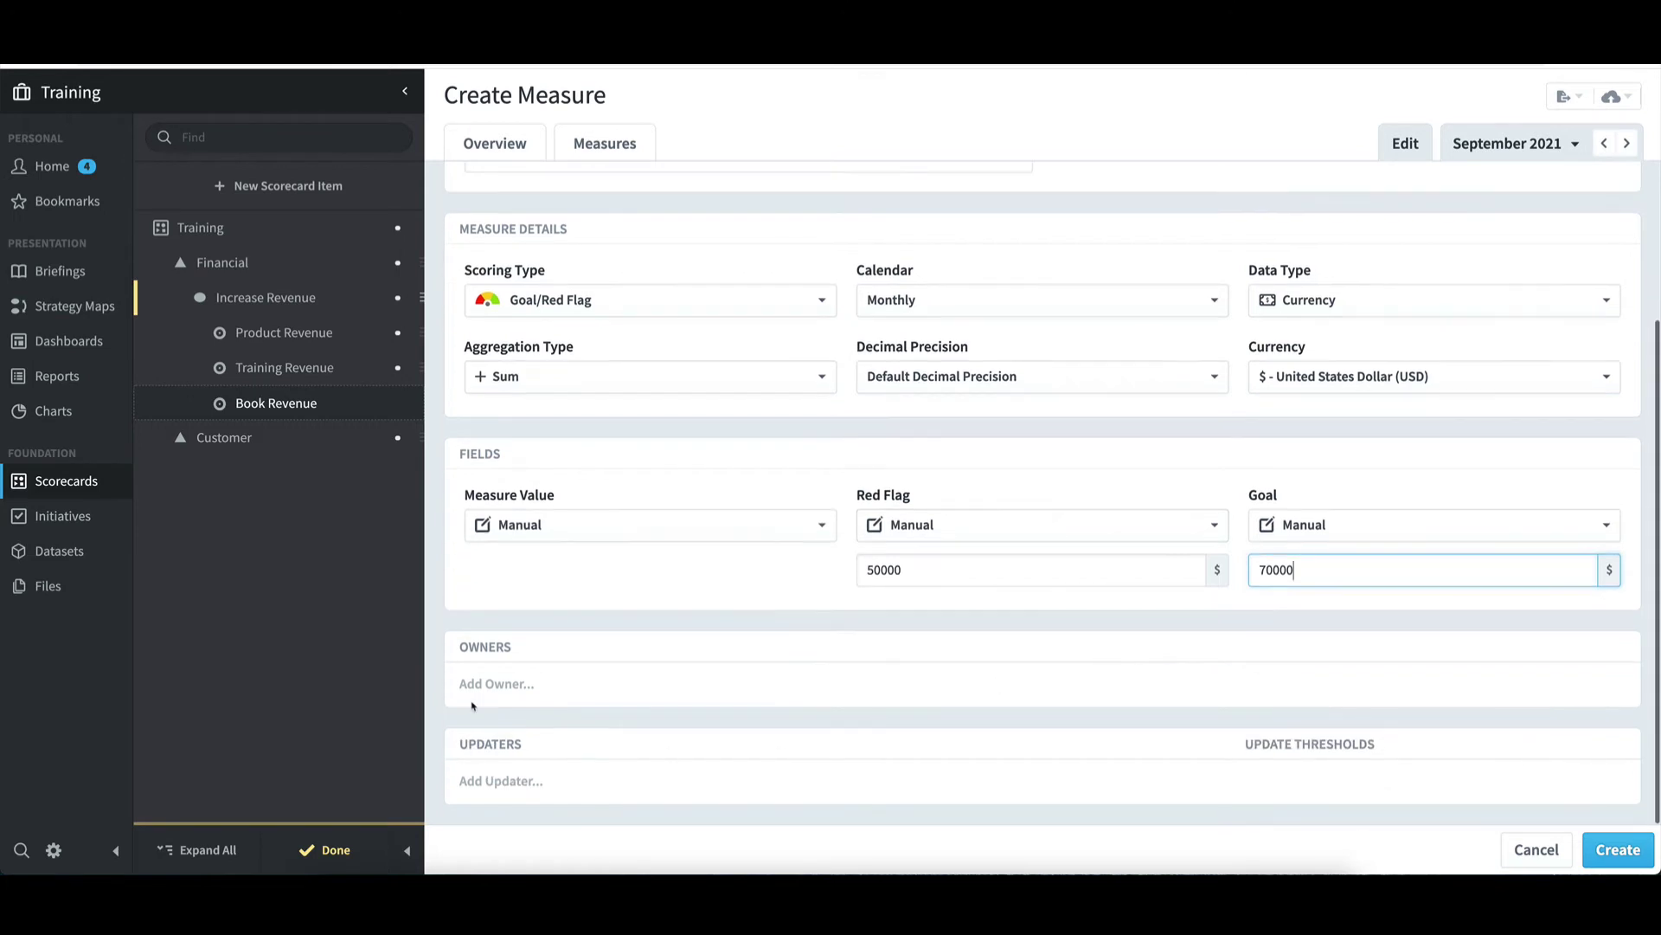
{"action": "left_click", "coordinate": [527, 696]}
{"action": "left_click", "coordinate": [519, 553]}
{"action": "scroll", "coordinate": [563, 630], "scroll_direction": "down", "scroll_amount": 1}
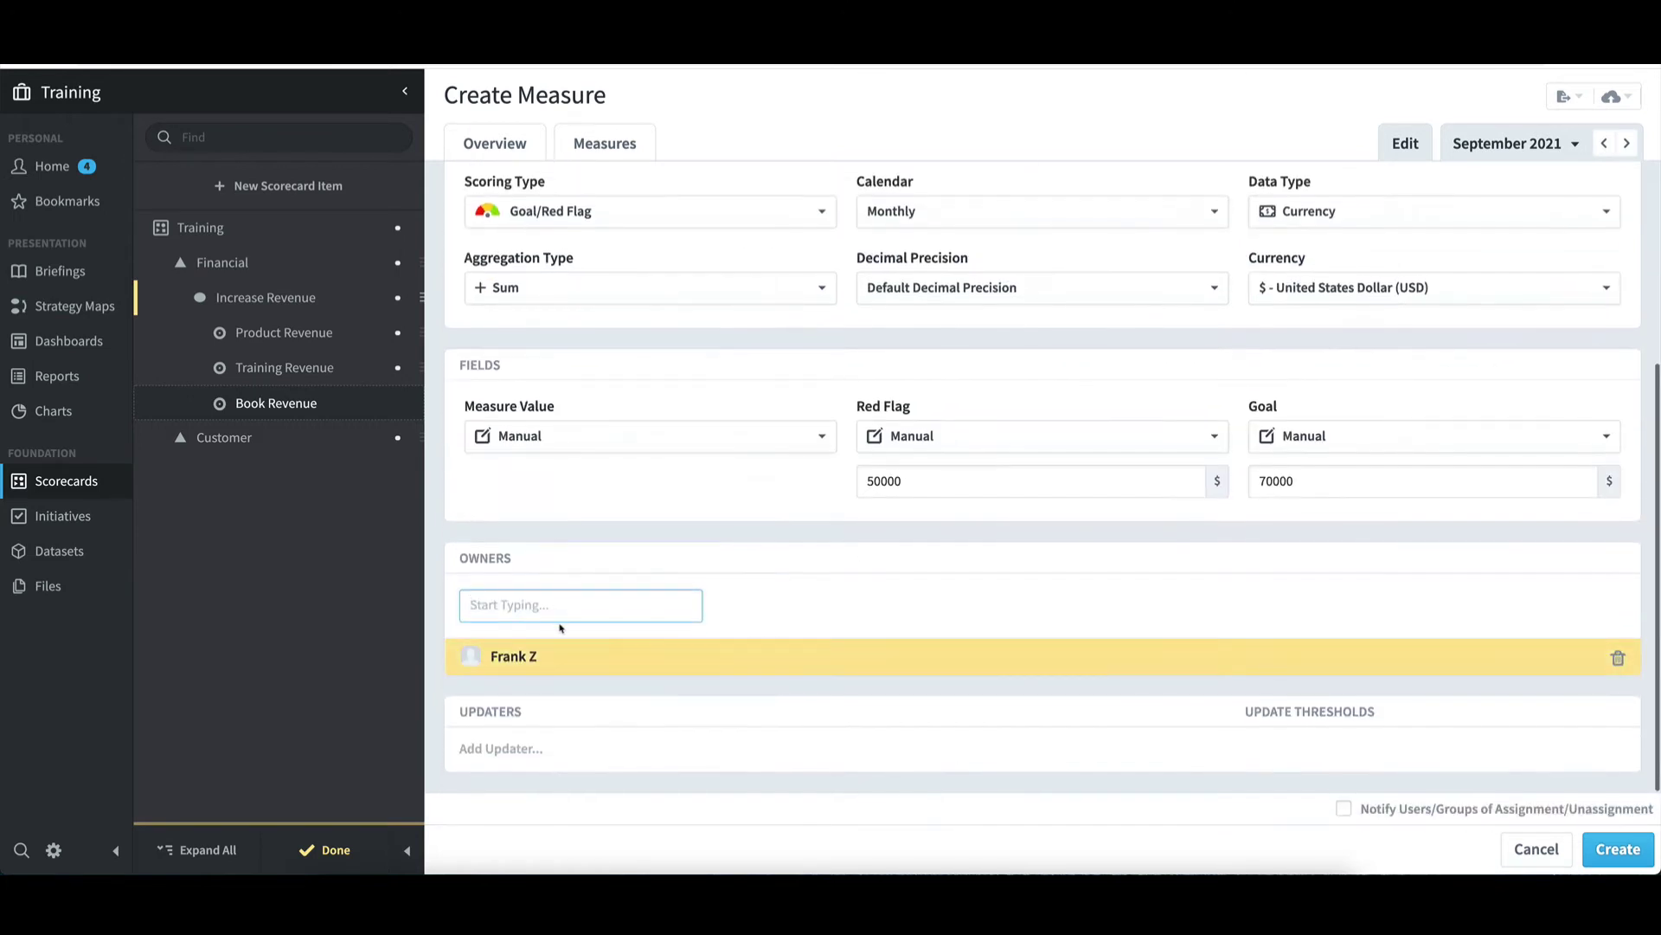
{"action": "left_click", "coordinate": [514, 768]}
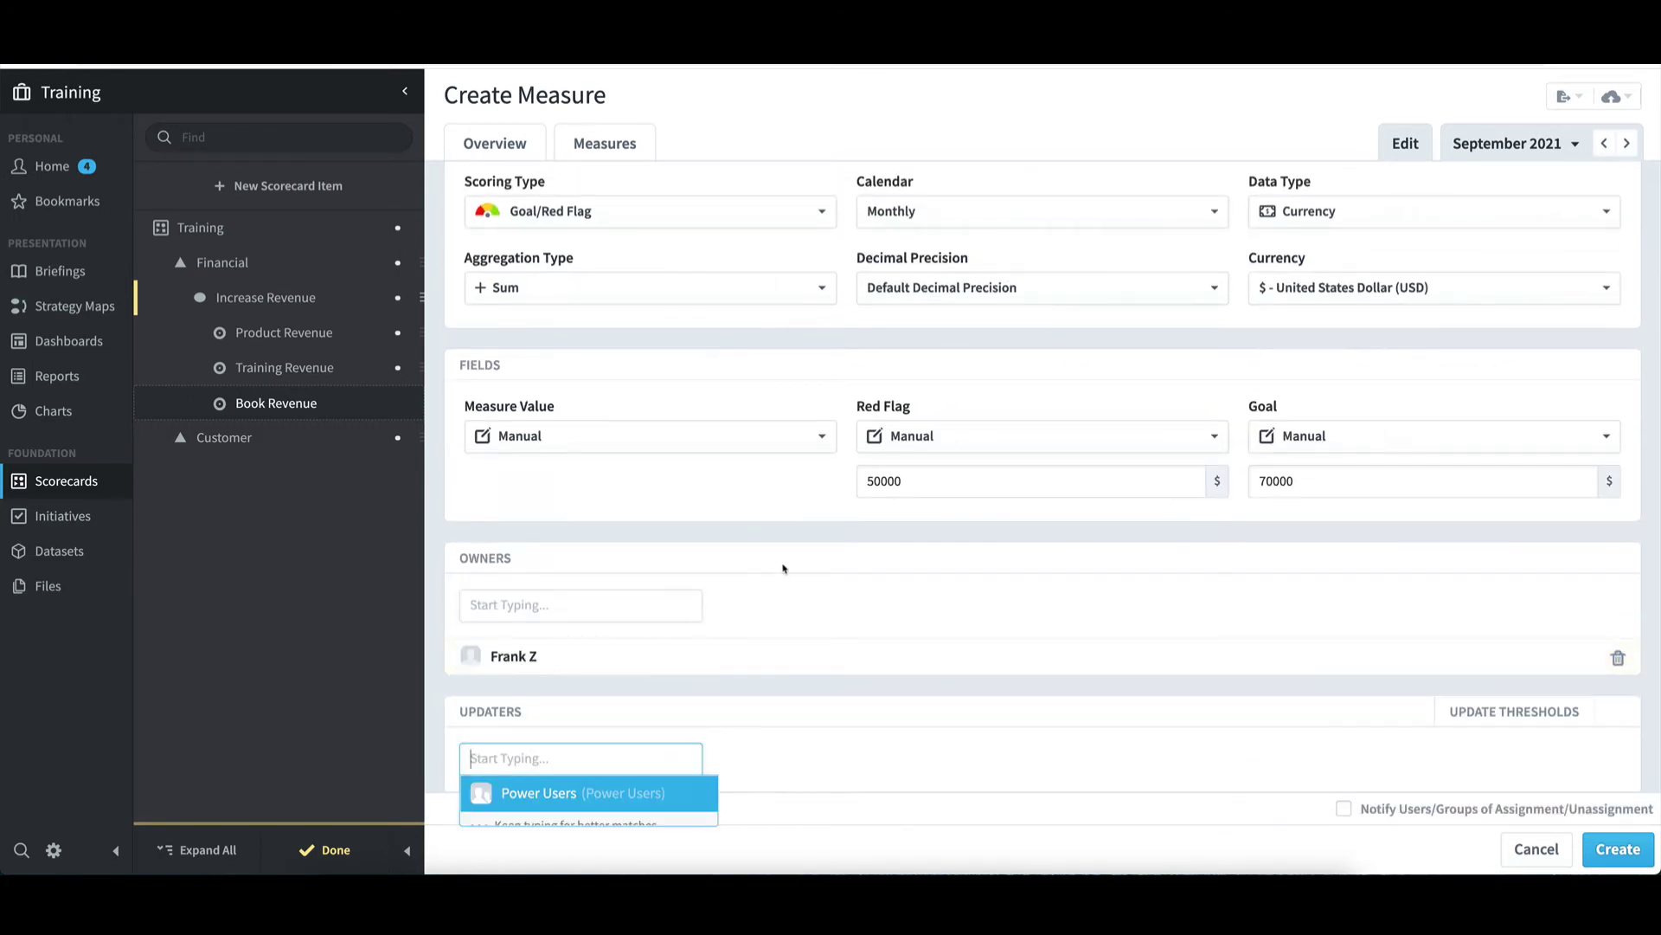
{"action": "left_click", "coordinate": [980, 551]}
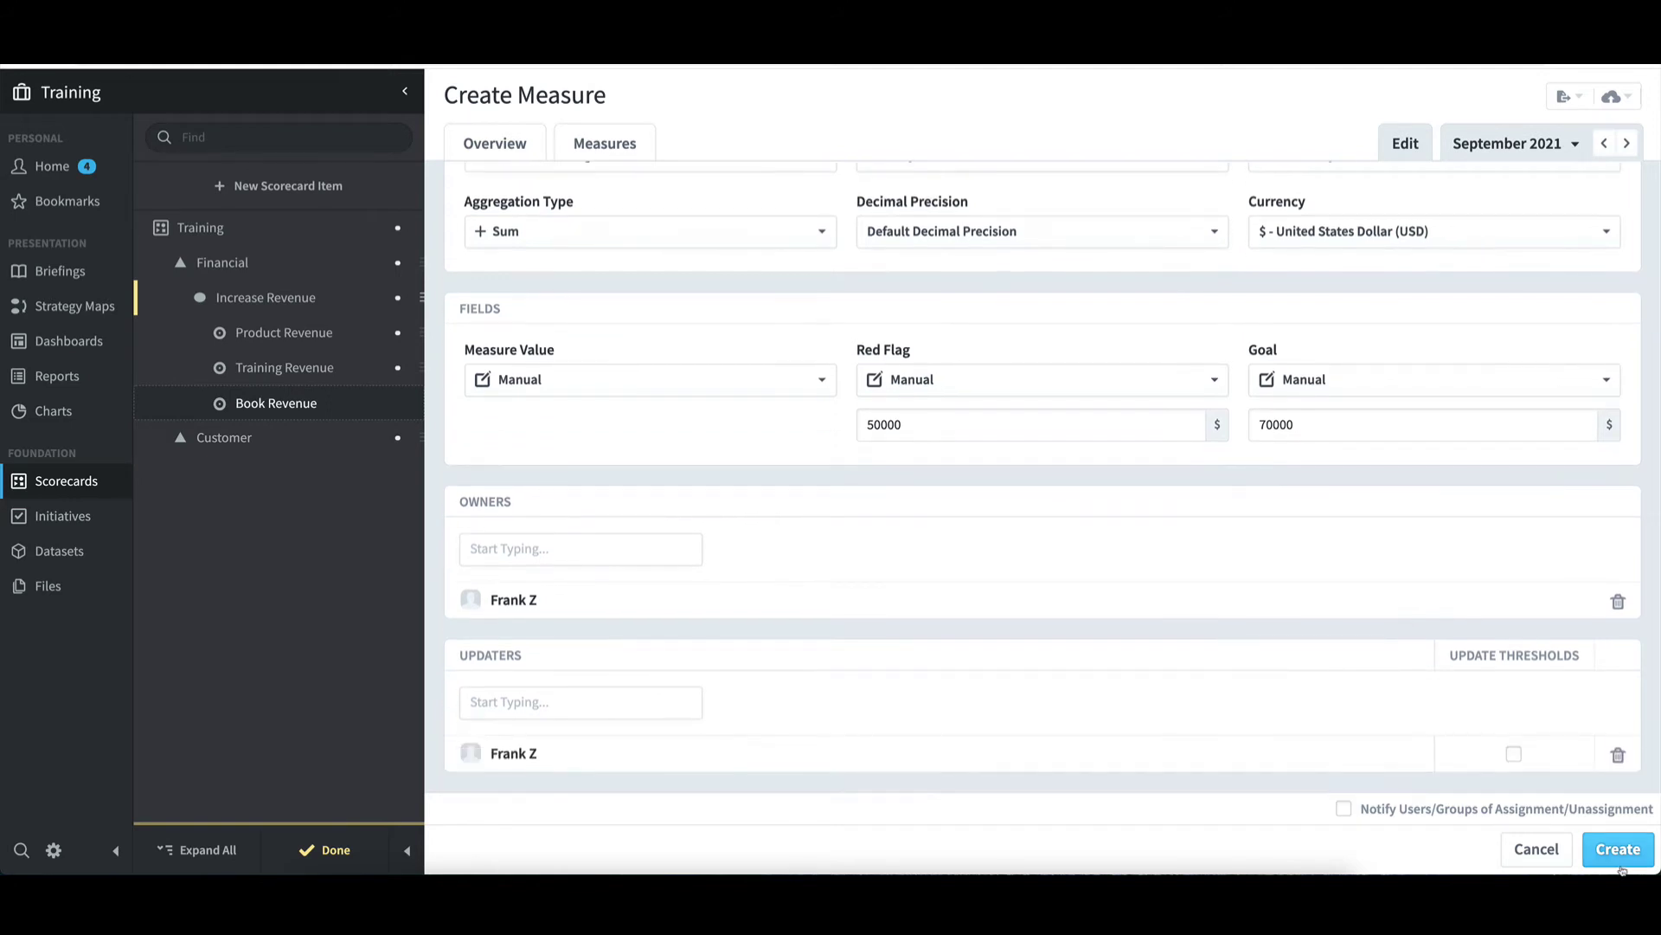
{"action": "left_click", "coordinate": [1620, 864]}
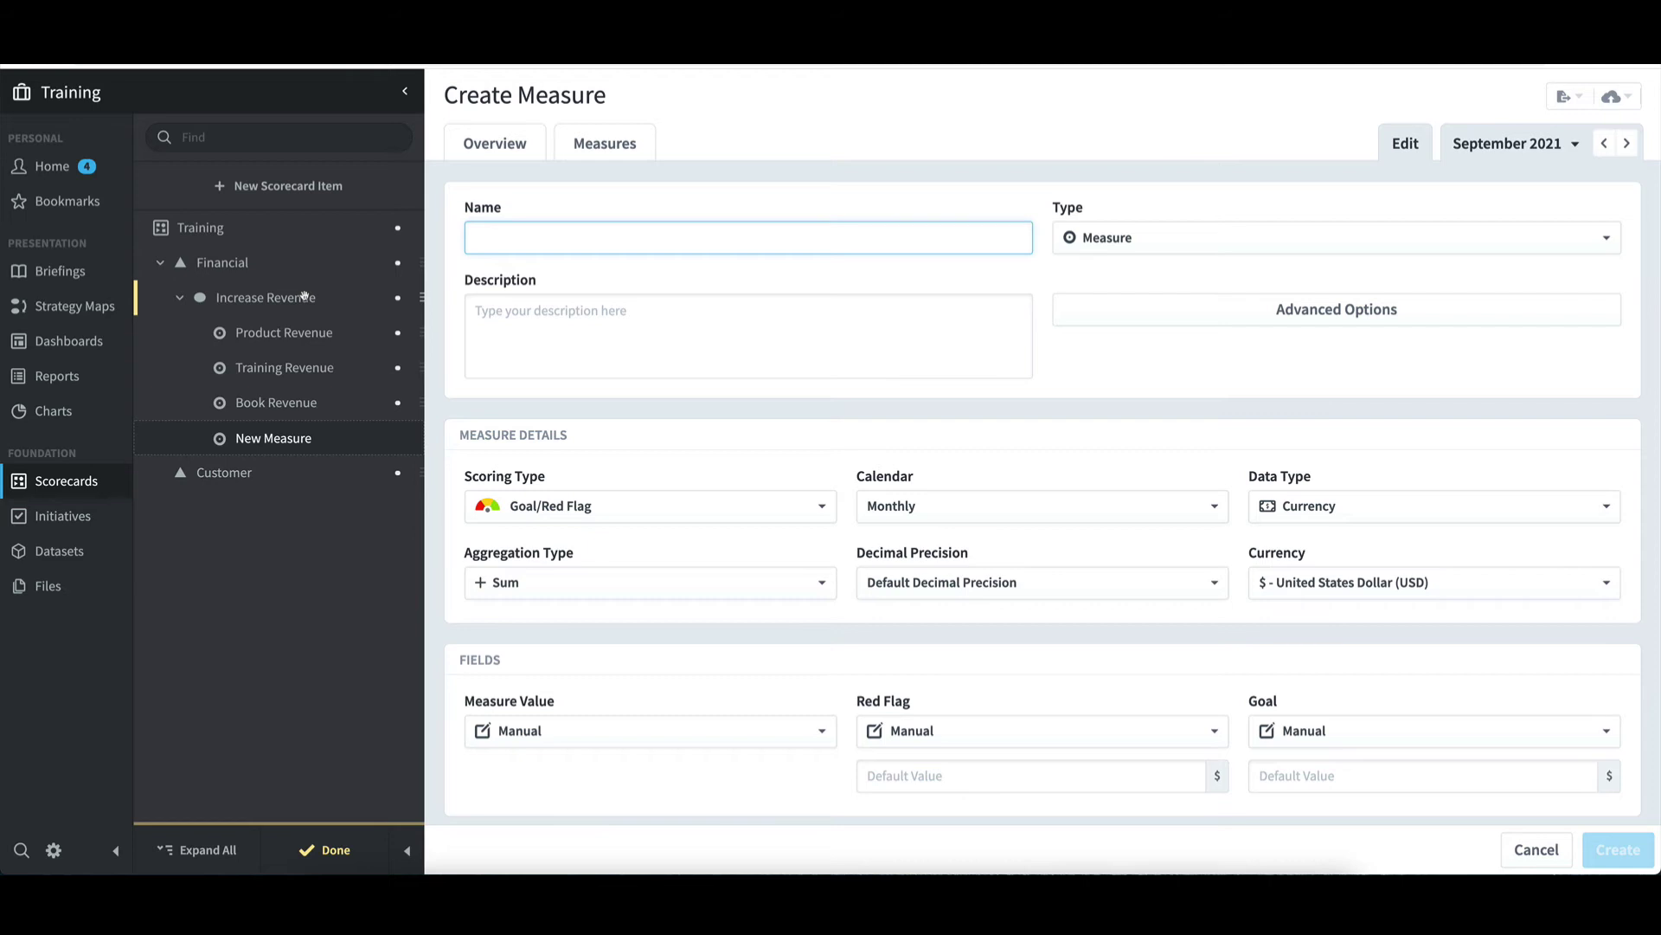
Open Product Revenue's weights, showing the three revenue measures at 33.33% each
{"action": "left_click", "coordinate": [279, 332]}
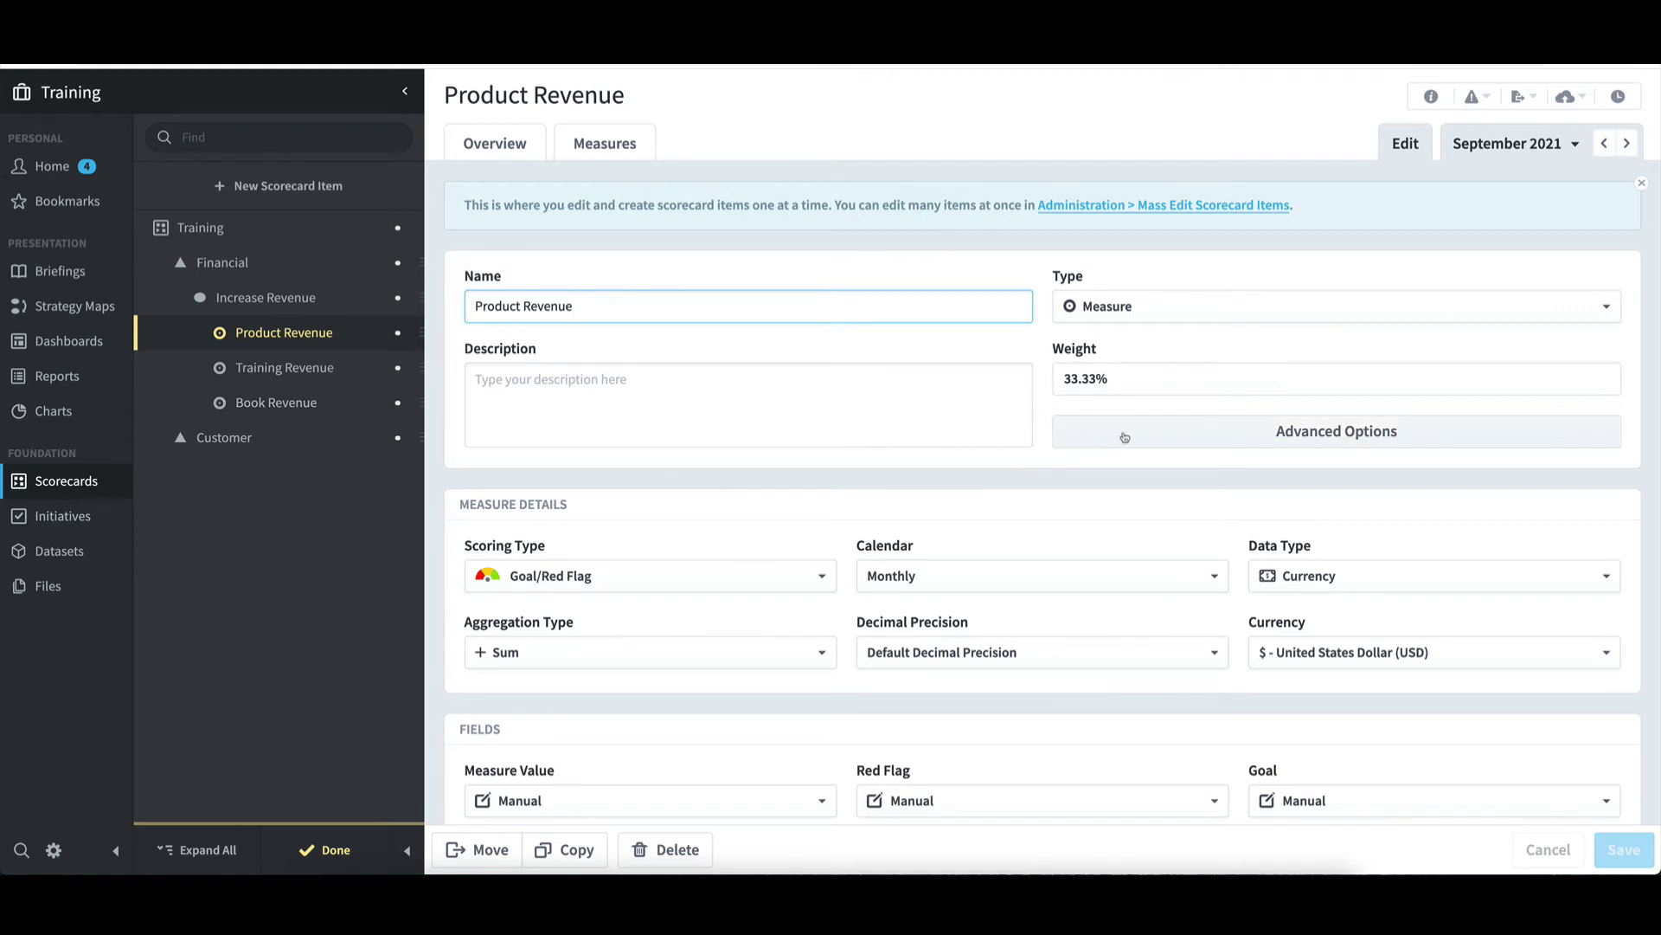
{"action": "left_click", "coordinate": [1100, 408]}
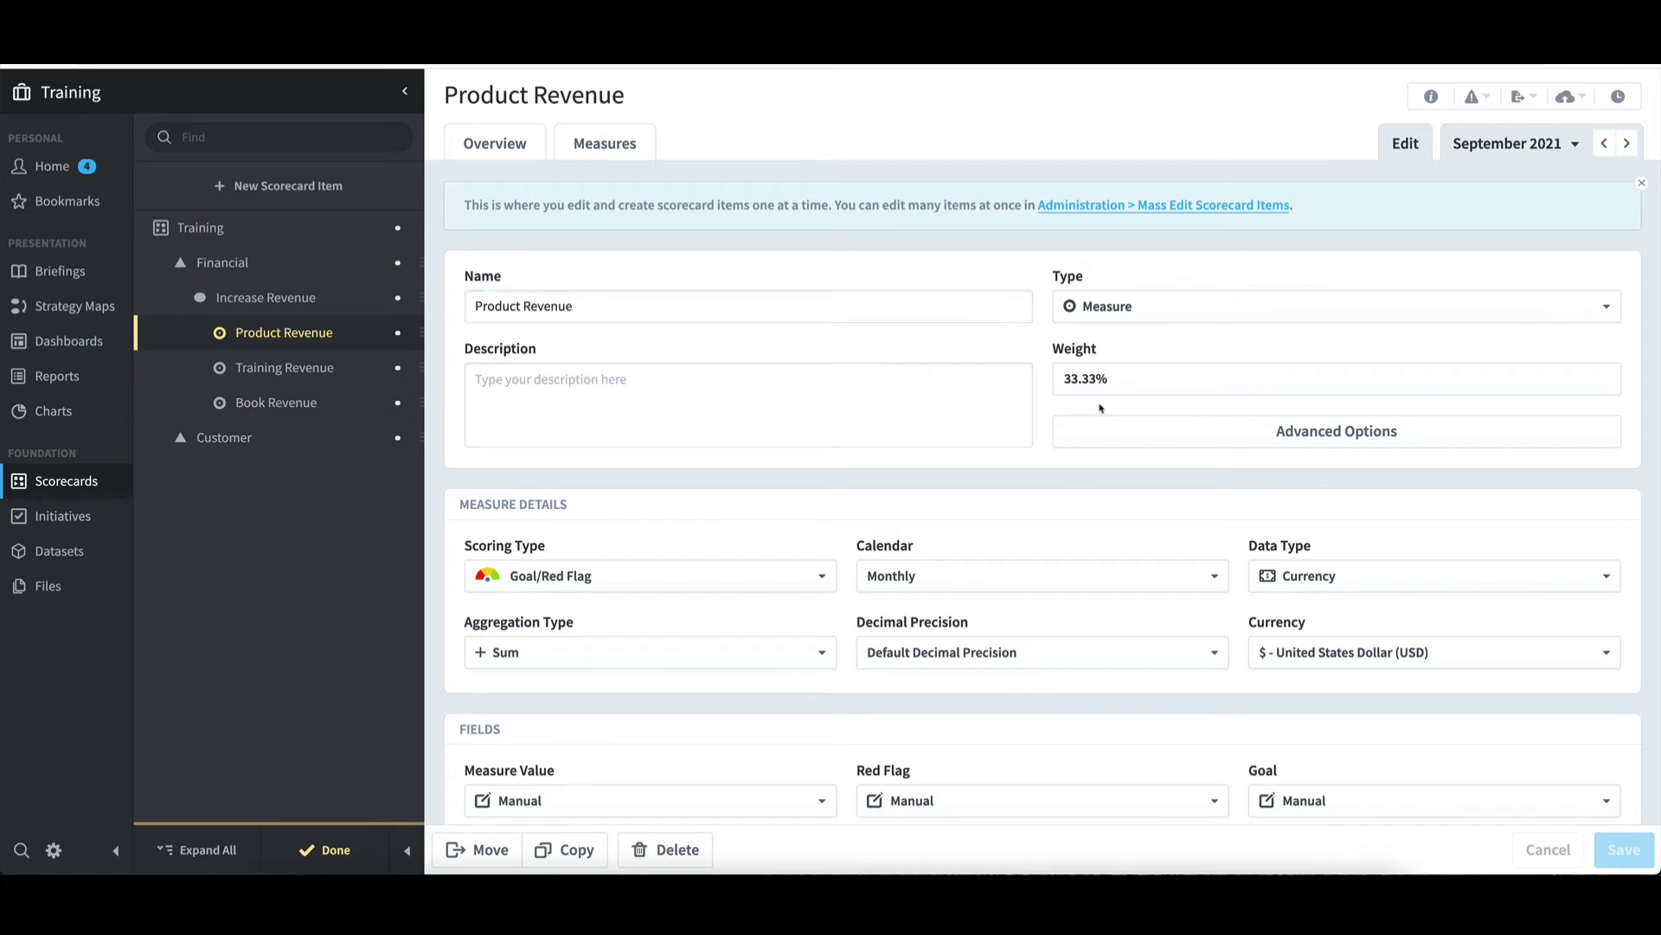
{"action": "left_click", "coordinate": [1083, 384]}
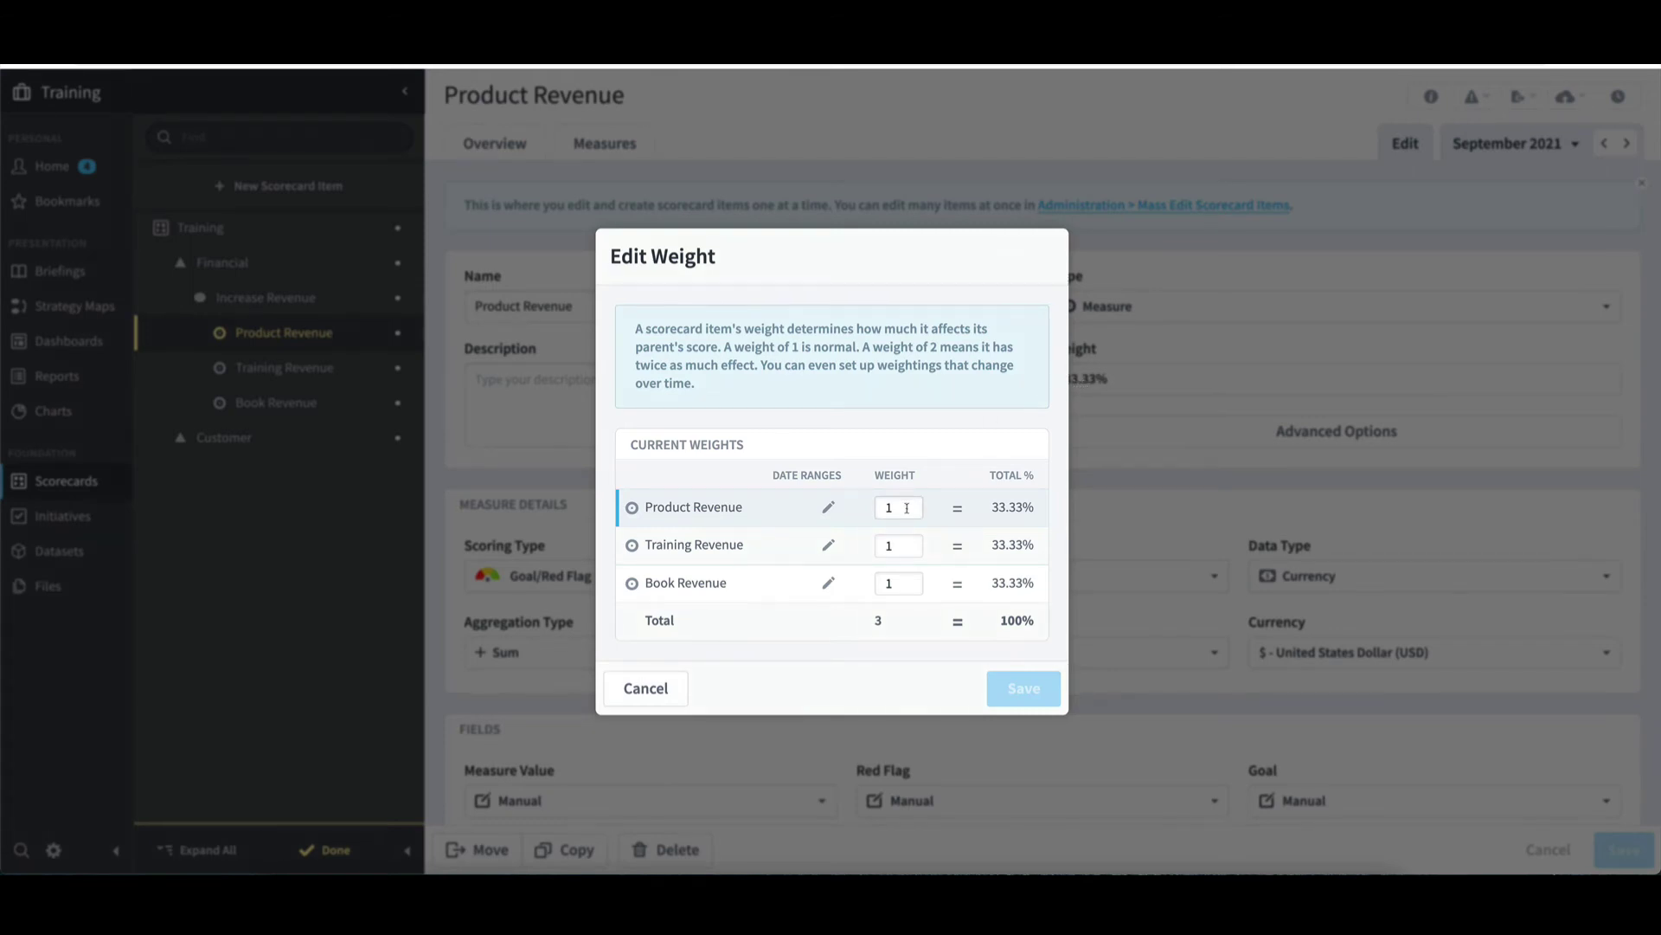
Try weight 2 for Product Revenue, revert it to 1, and bring up its Date Ranges weighting
{"action": "left_click", "coordinate": [906, 508]}
{"action": "key", "text": "BackSpace"}
{"action": "type", "text": "2"}
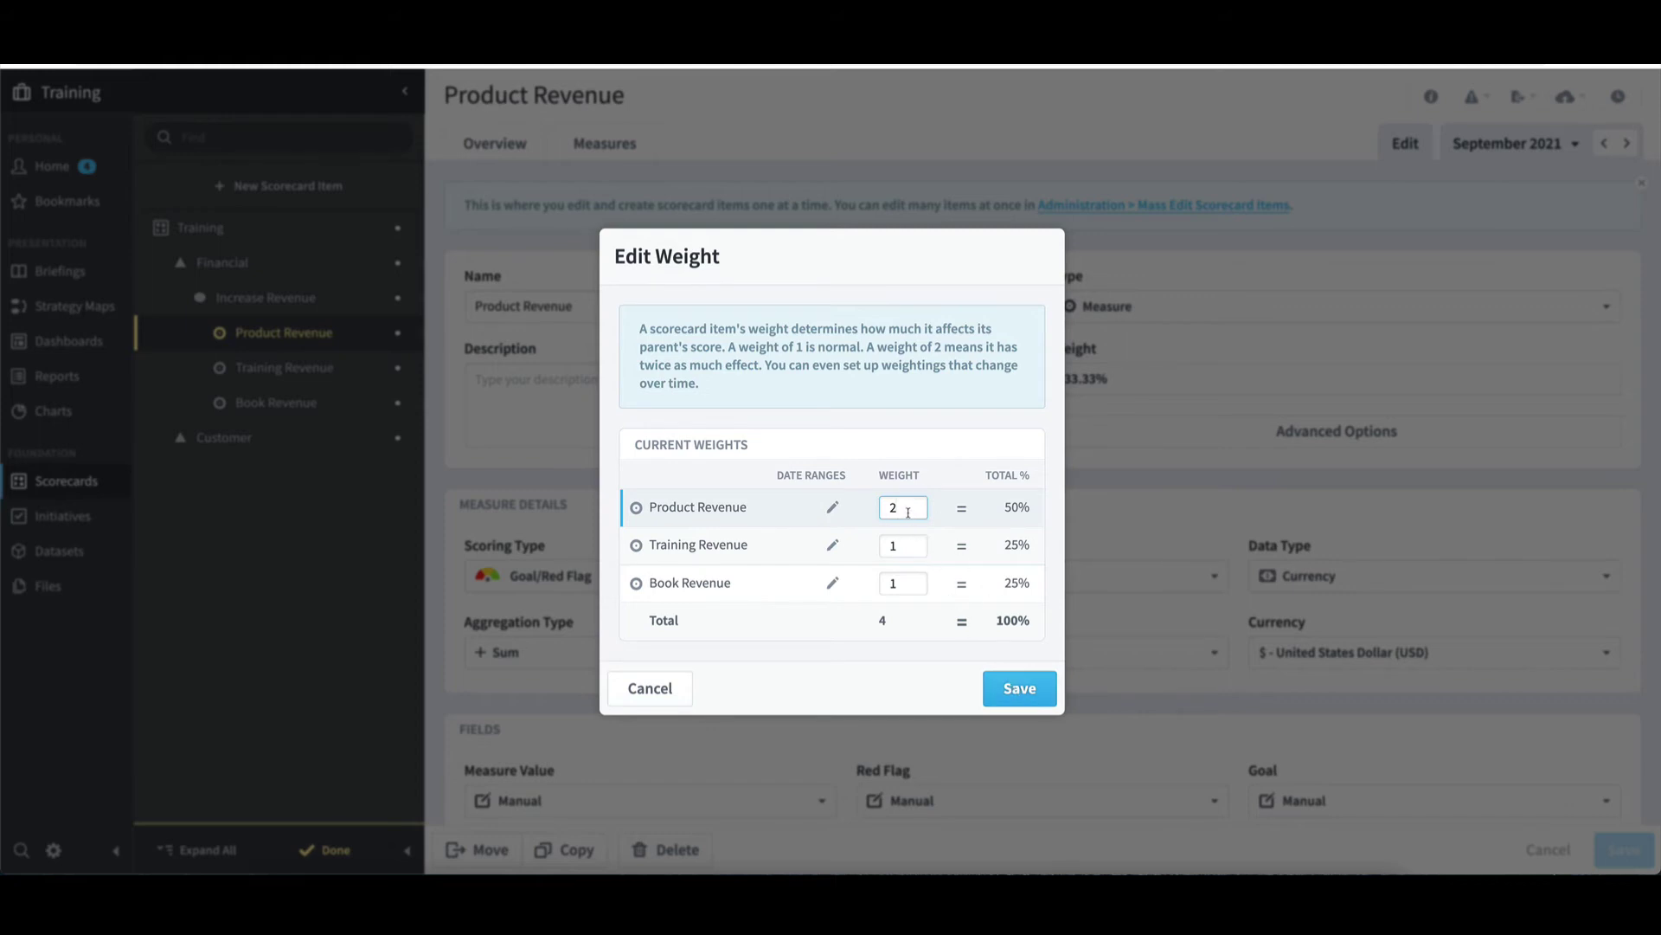
{"action": "left_click_drag", "start_coordinate": [908, 511], "coordinate": [893, 510]}
{"action": "type", "text": "1"}
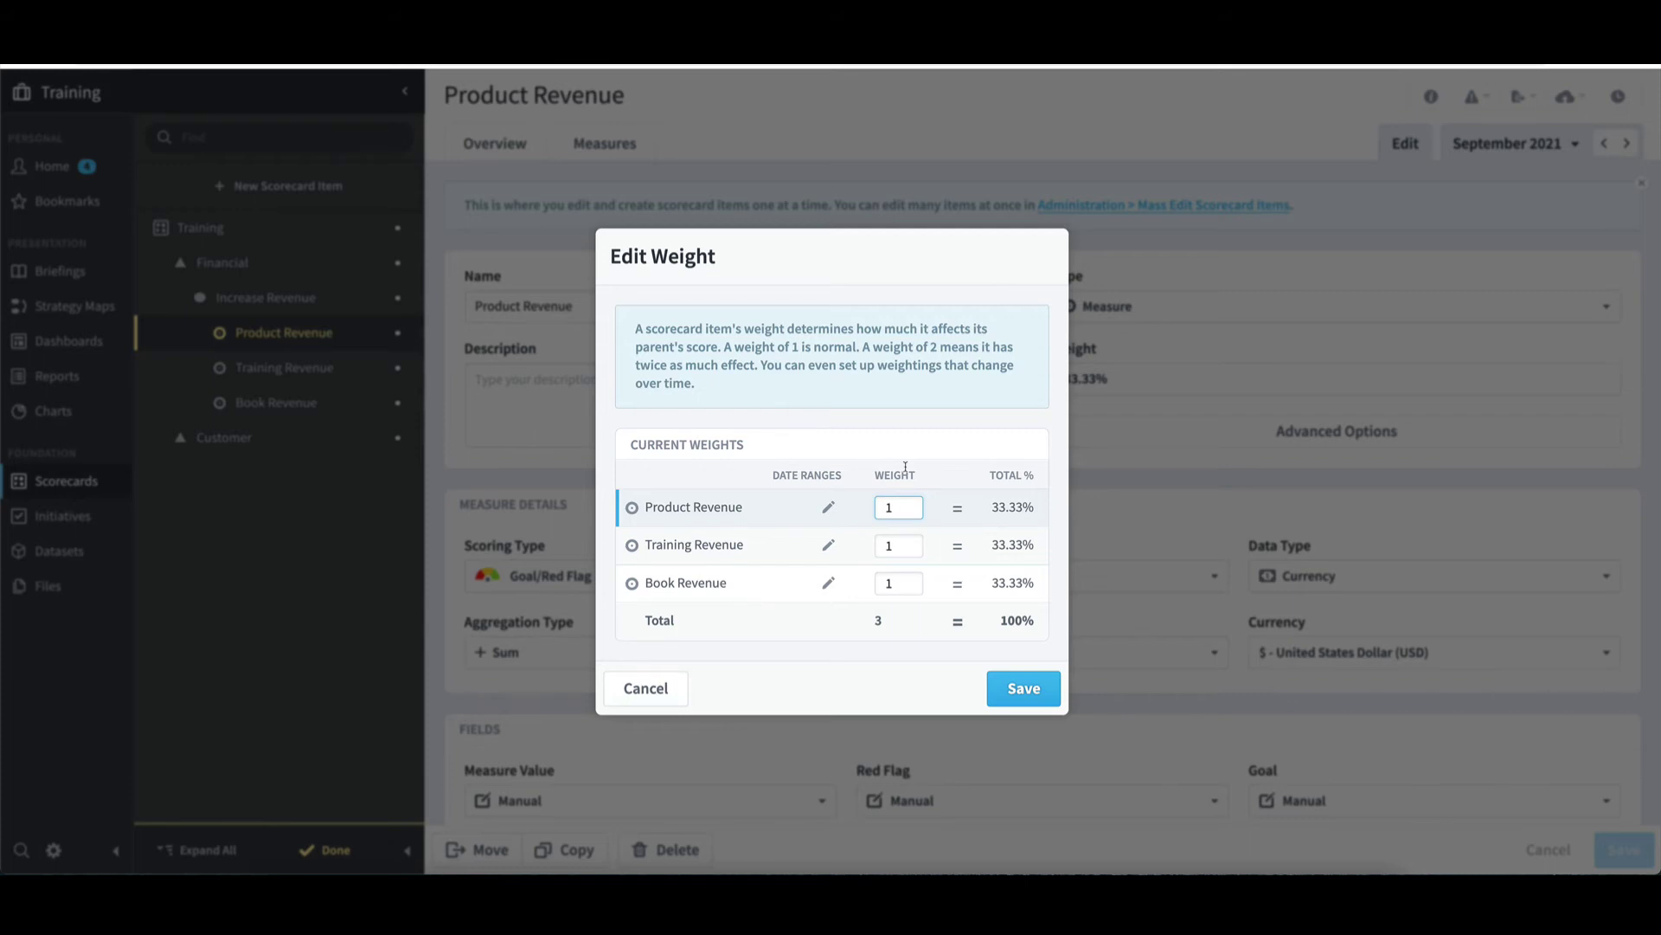
{"action": "left_click", "coordinate": [829, 508]}
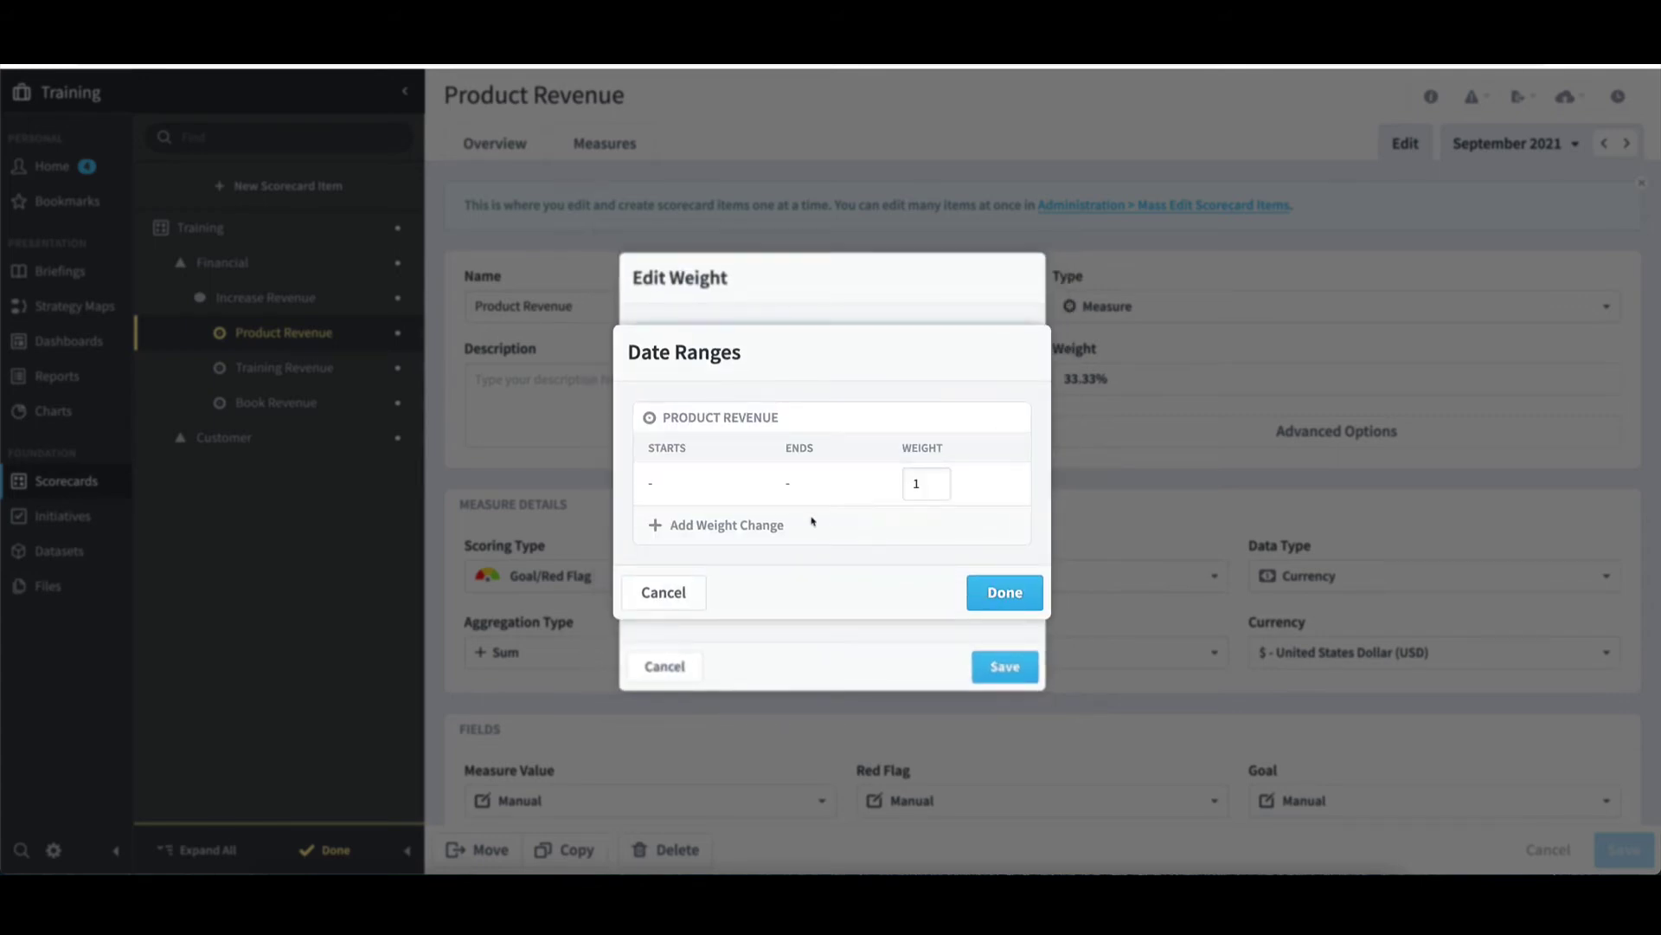
Add a weight change giving Product Revenue weight 4 starting October 1, 2021
{"action": "left_click", "coordinate": [734, 534]}
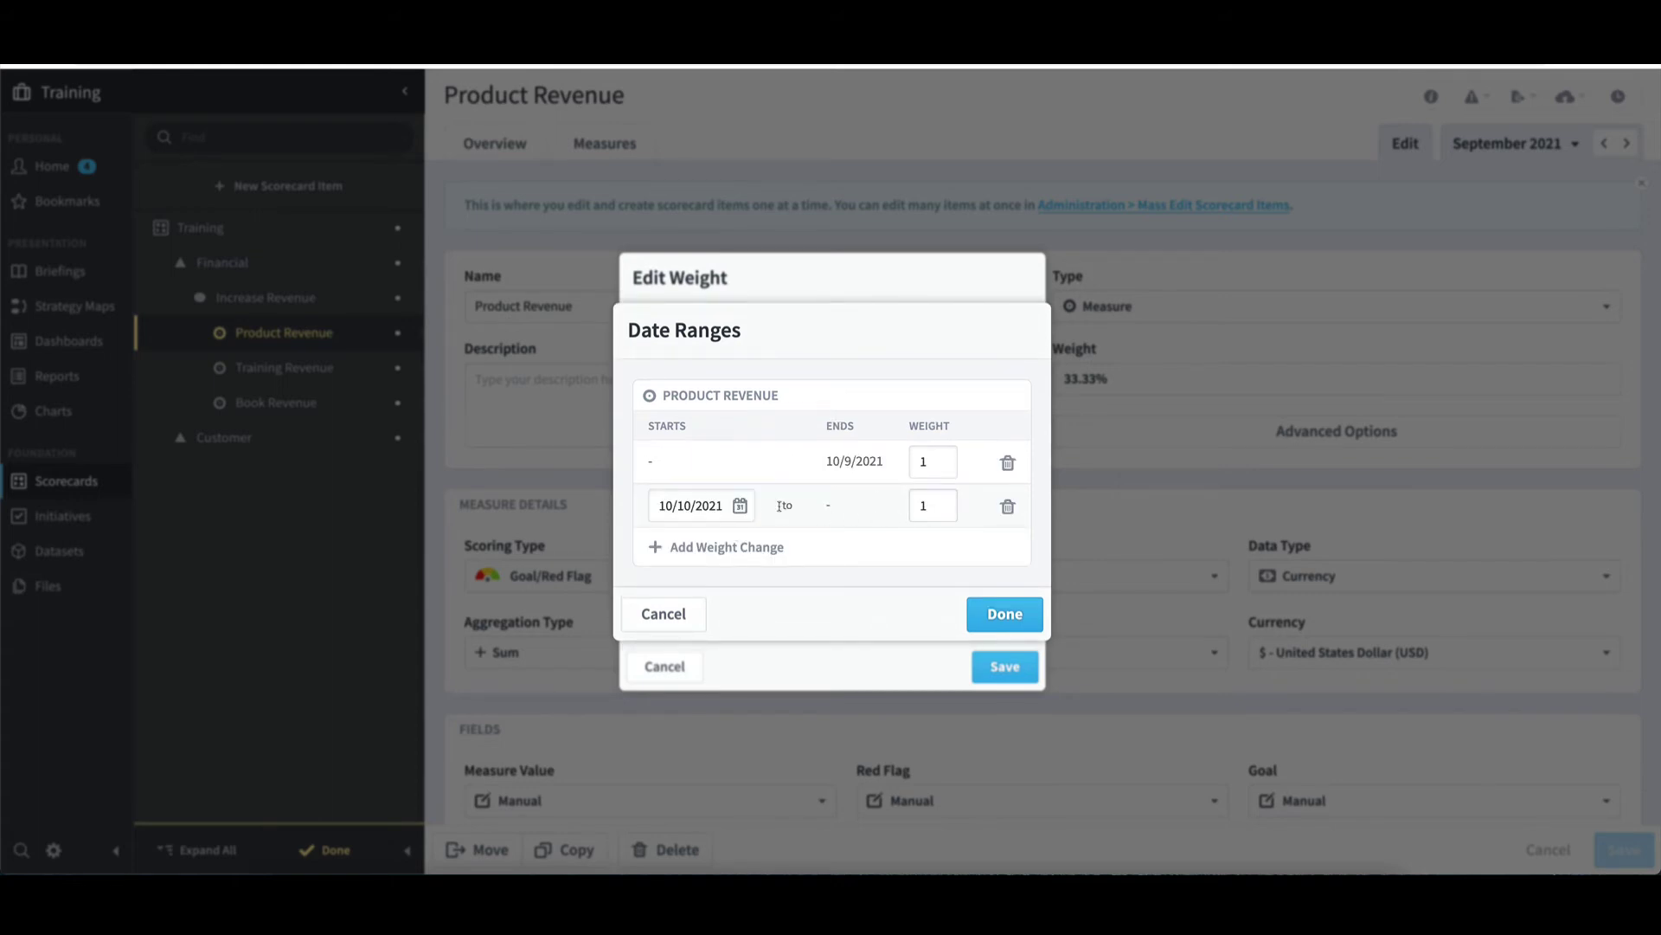
{"action": "left_click", "coordinate": [740, 508]}
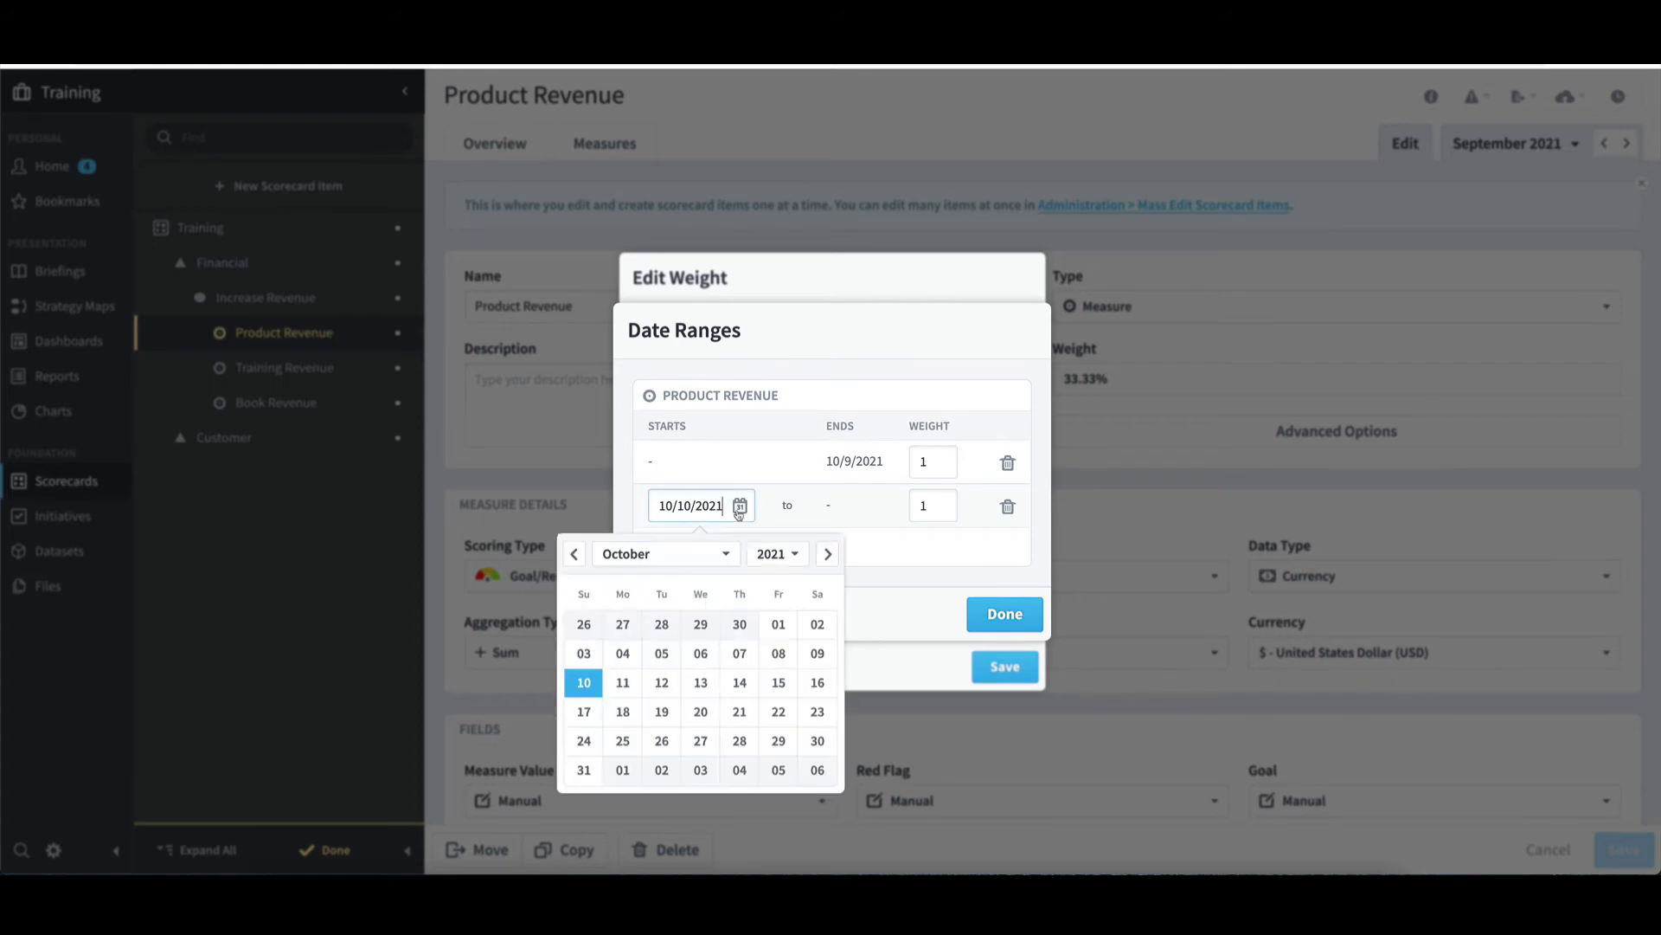
{"action": "left_click", "coordinate": [775, 630]}
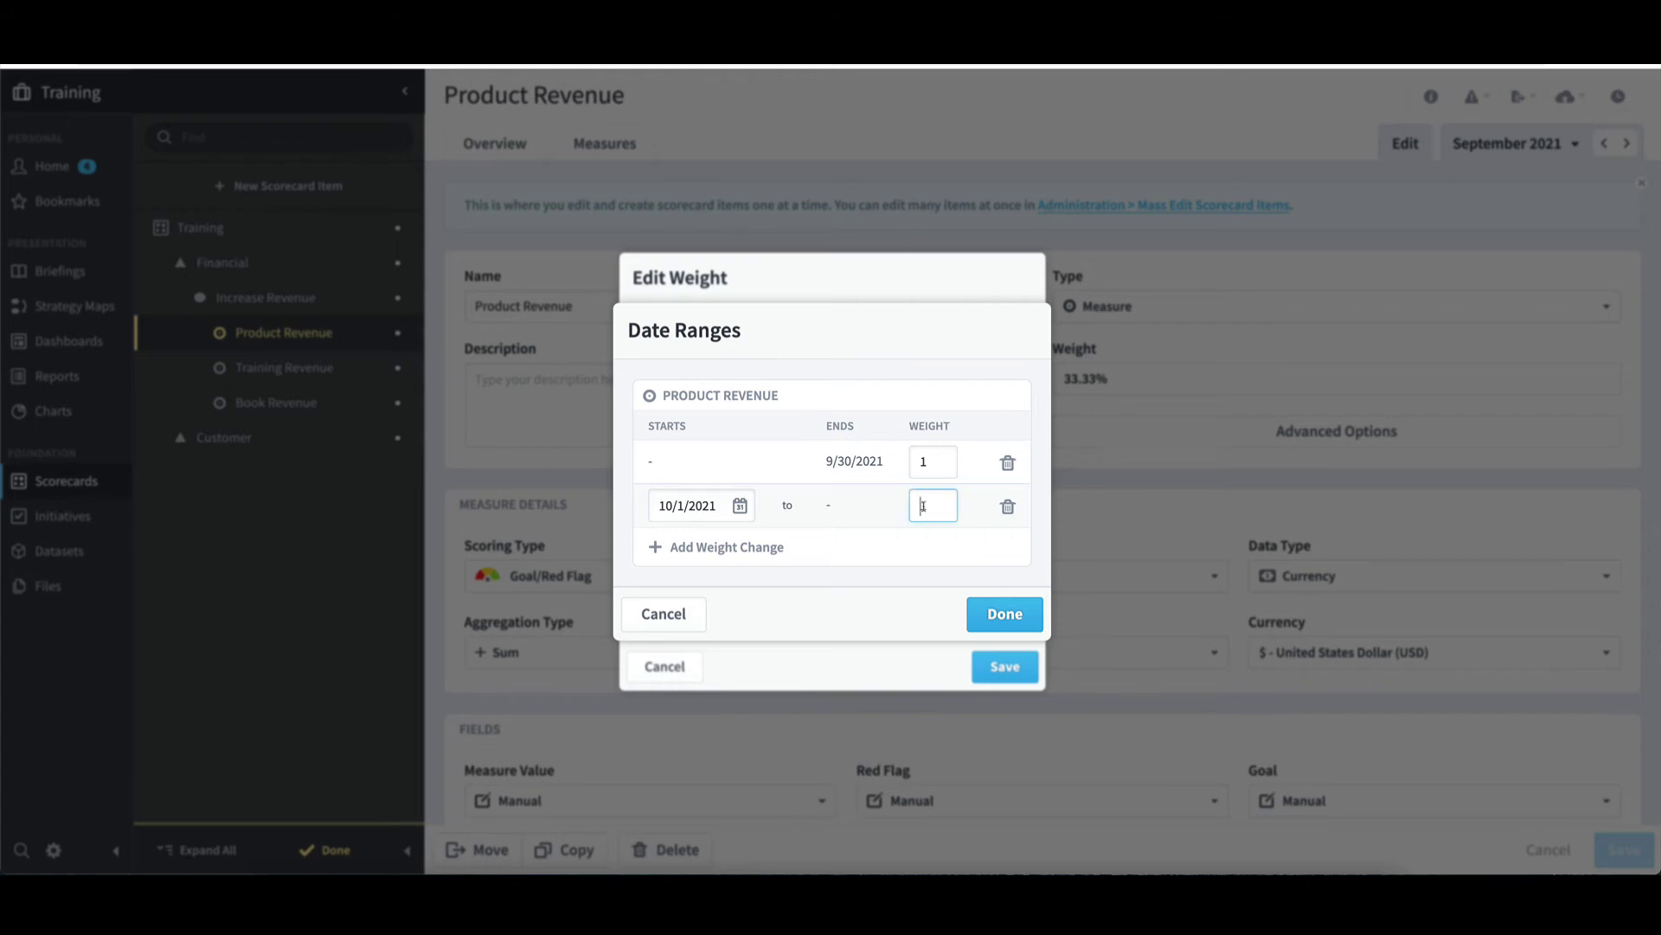
{"action": "left_click_drag", "start_coordinate": [926, 507], "coordinate": [915, 507]}
{"action": "type", "text": "4"}
{"action": "left_click", "coordinate": [1006, 615]}
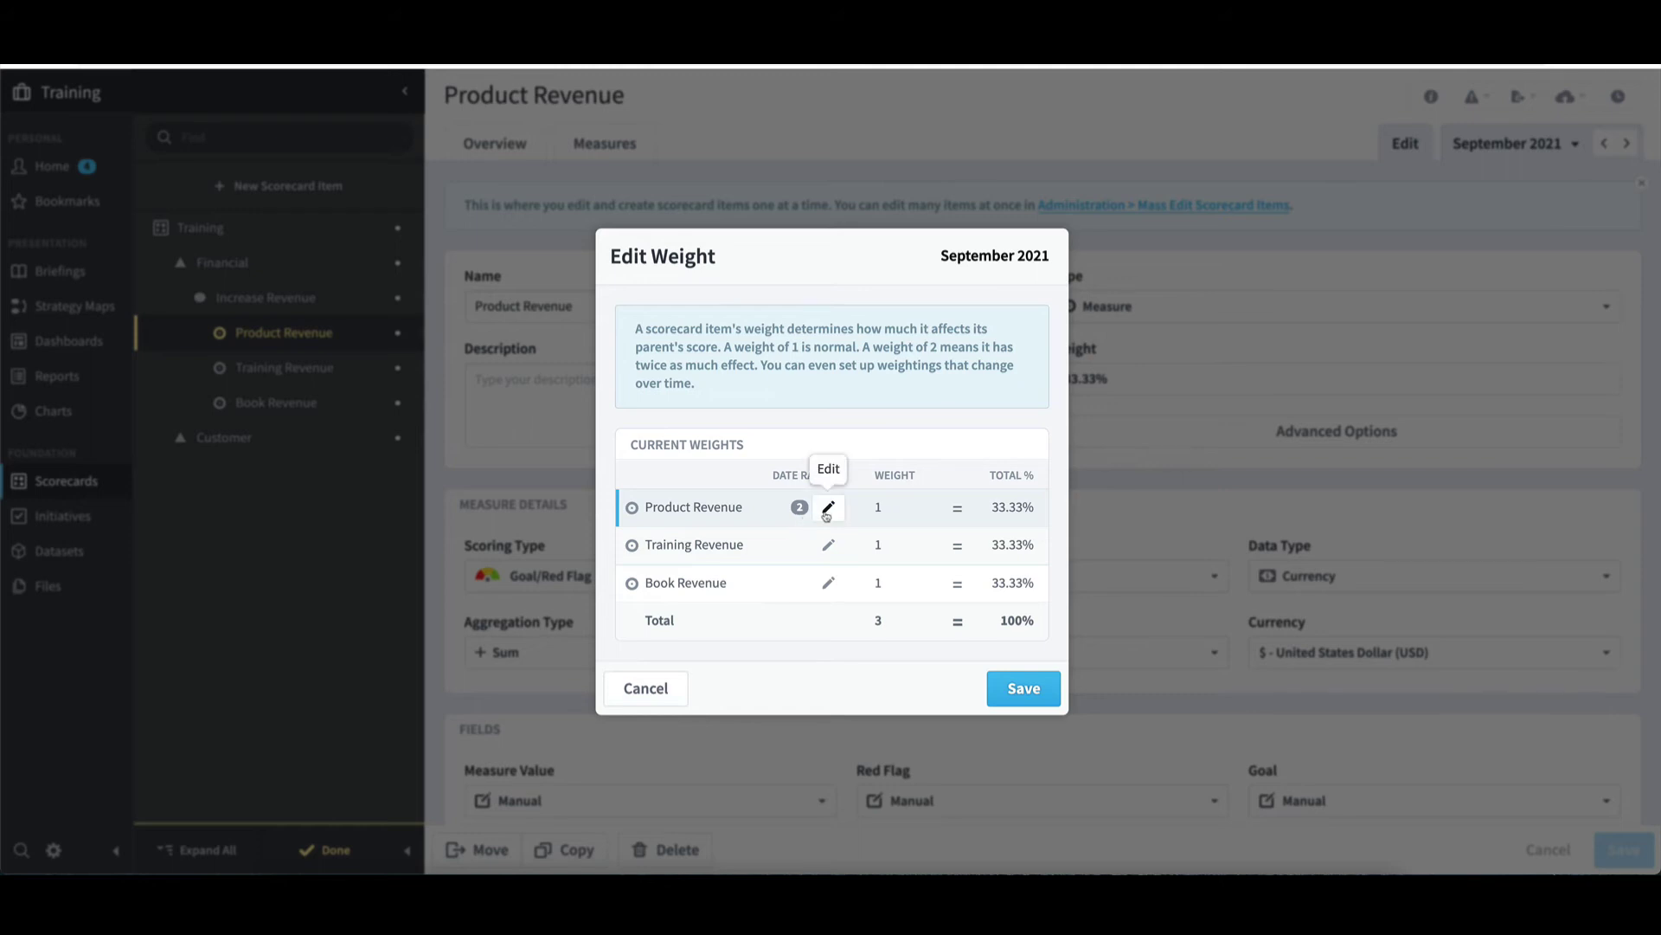
{"action": "left_click", "coordinate": [828, 508]}
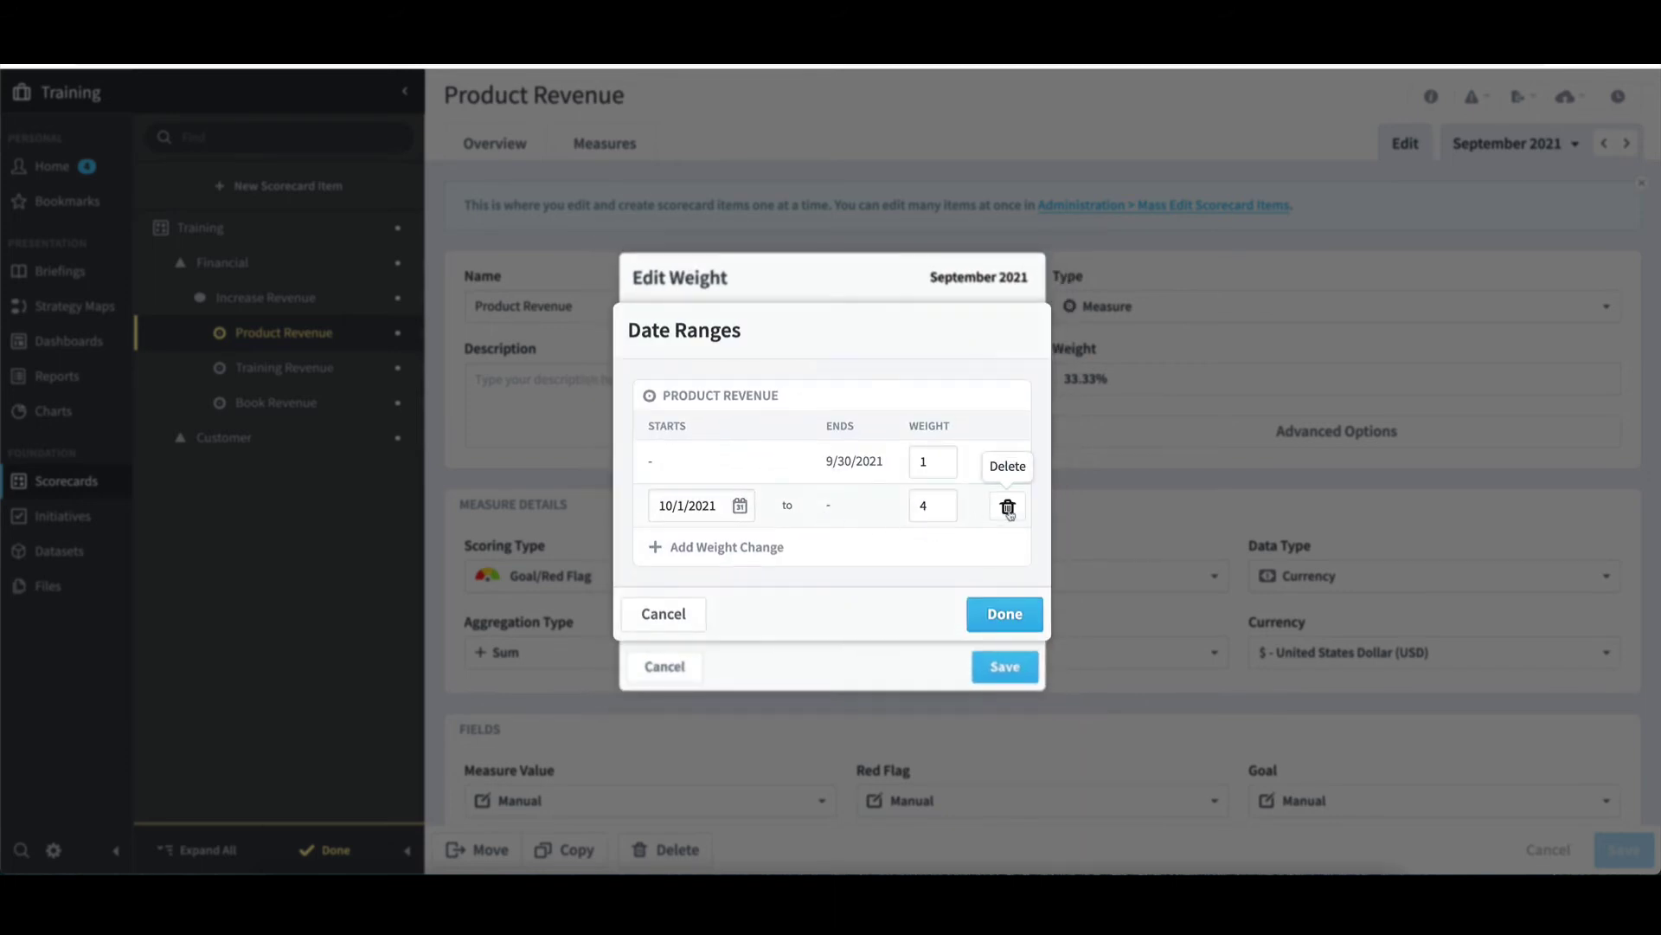
{"action": "left_click", "coordinate": [1008, 508]}
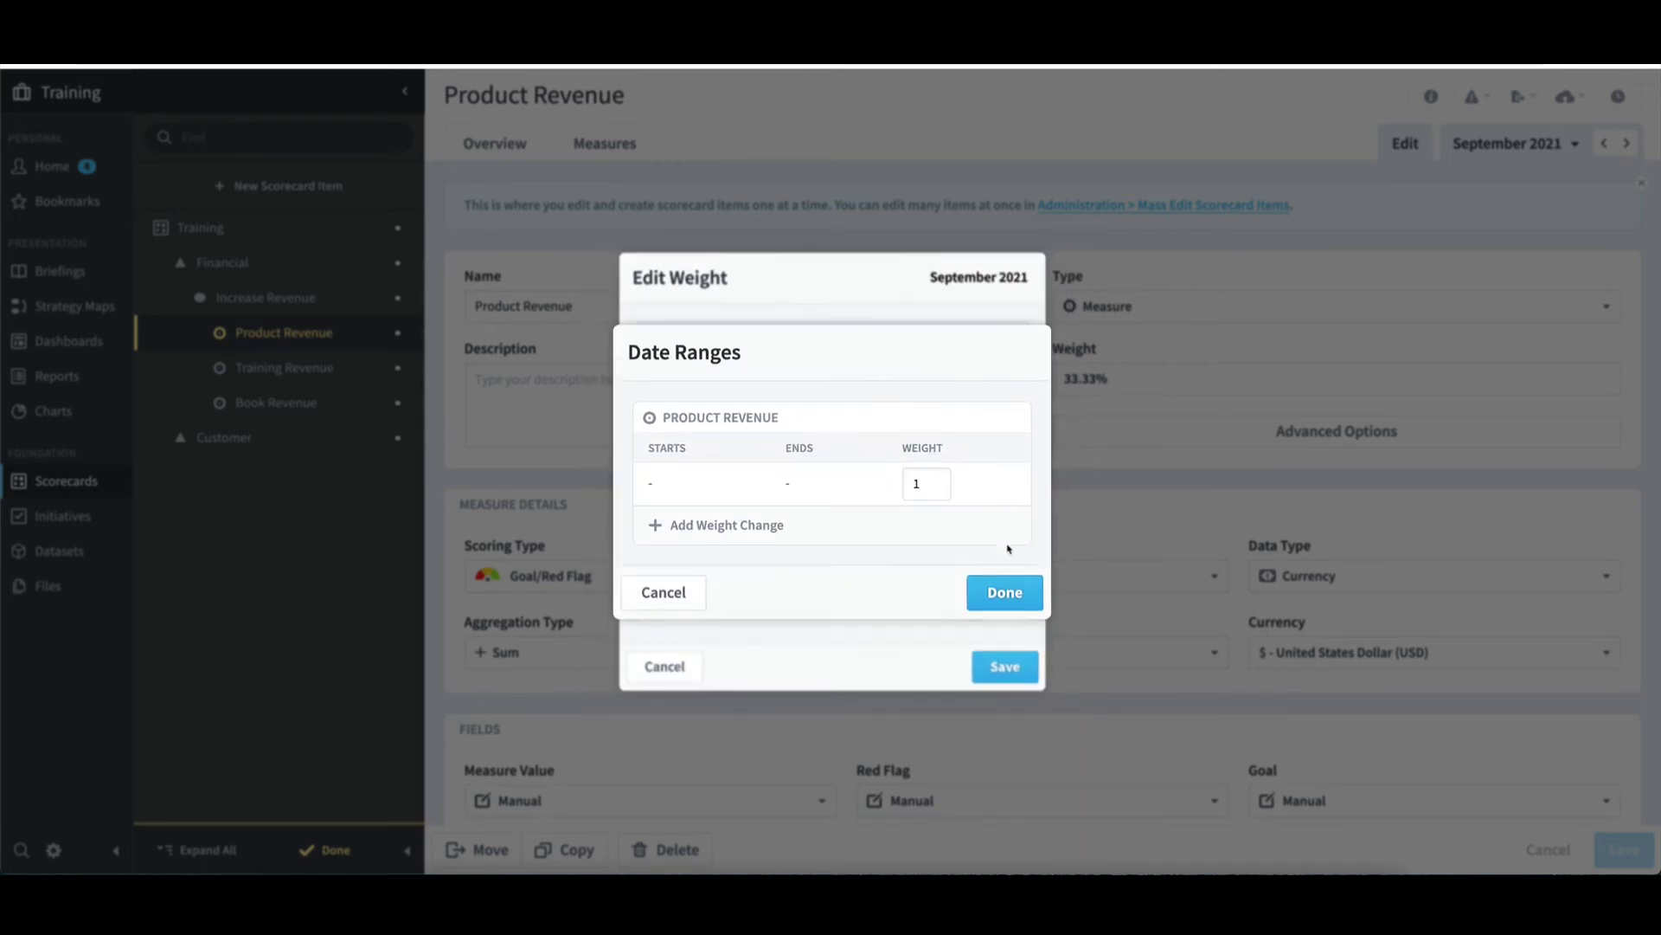
{"action": "left_click", "coordinate": [1005, 600]}
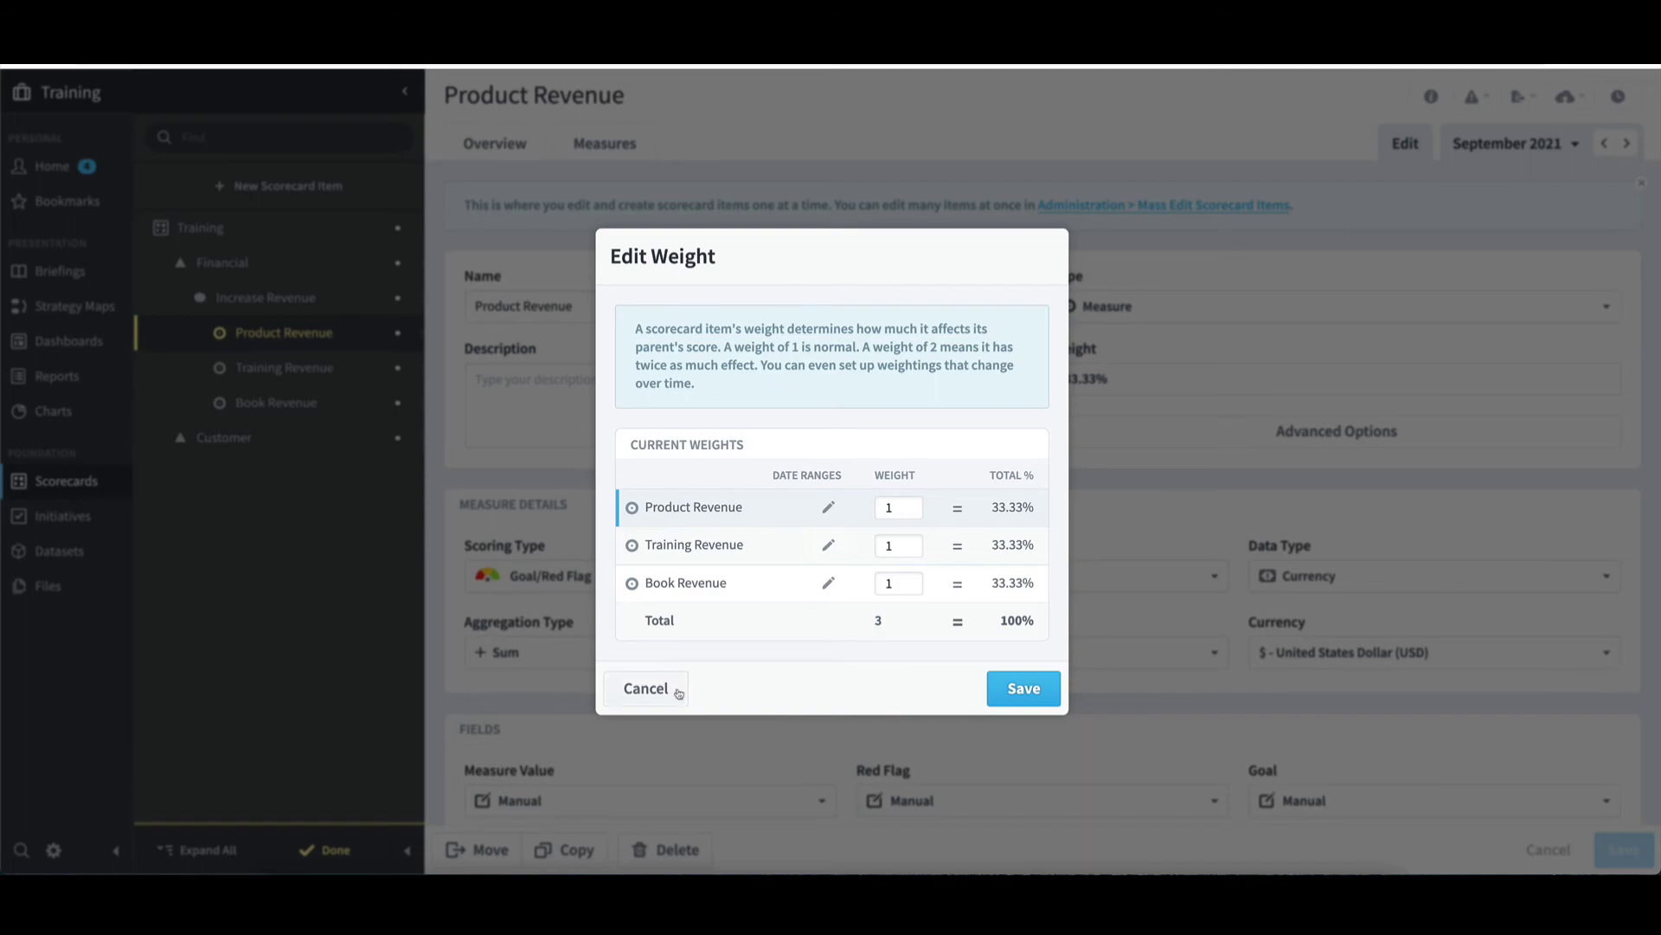
{"action": "left_click", "coordinate": [648, 689]}
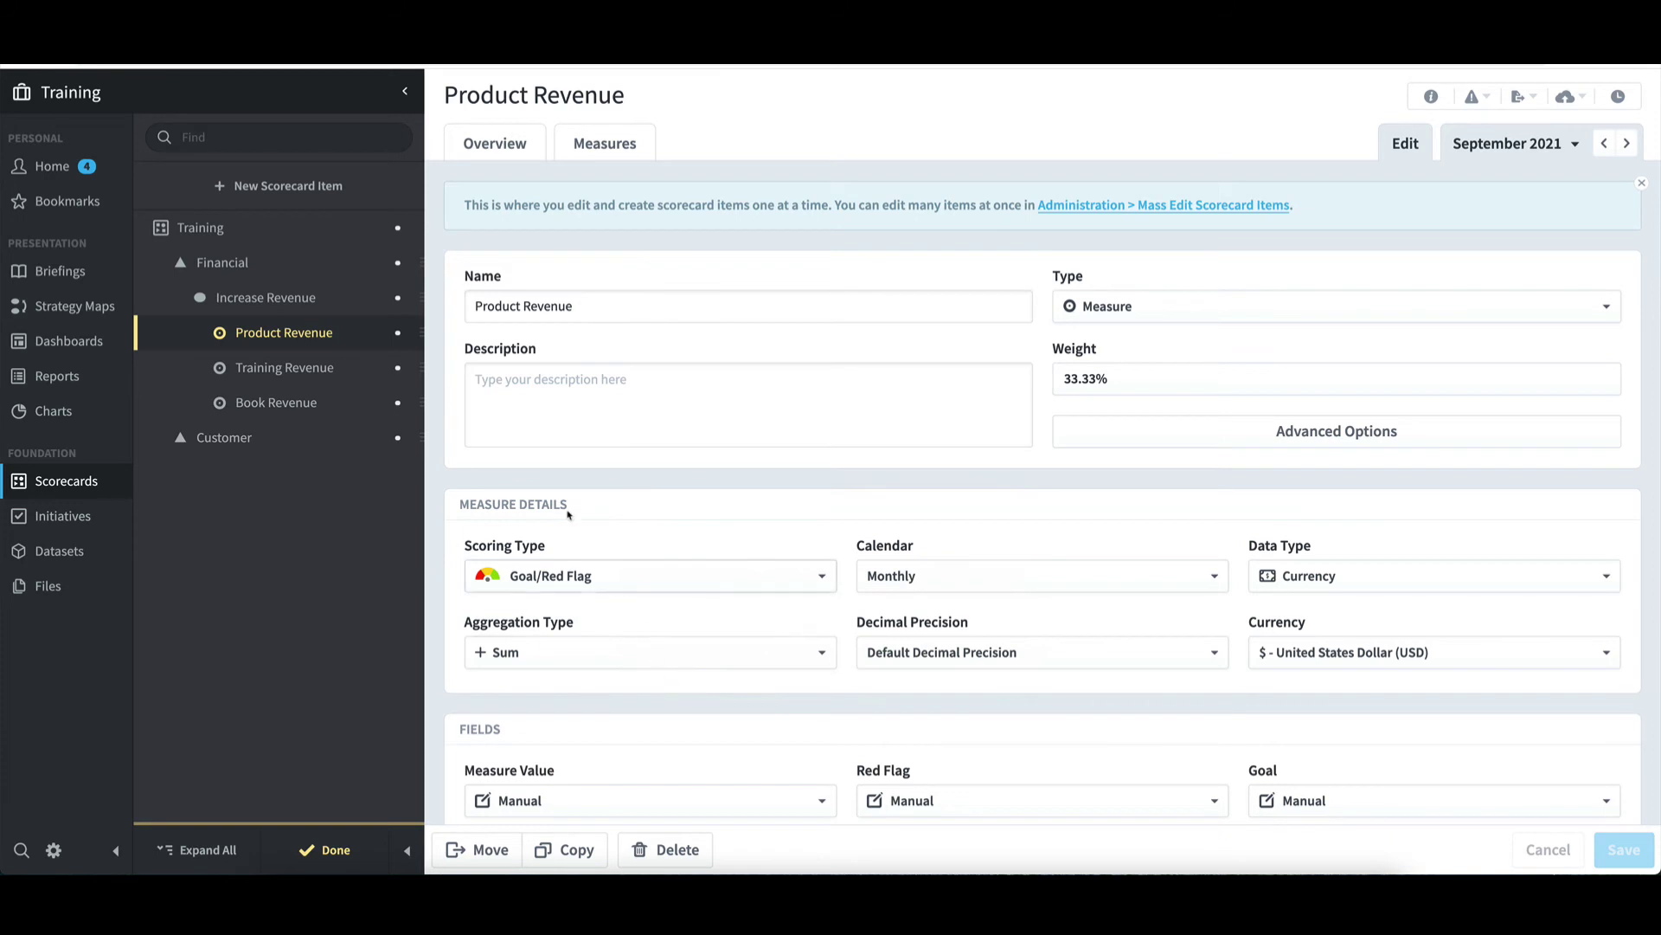
Create a new measure named 'Total Revenue' under Increase Revenue with Unscored scoring type
{"action": "left_click", "coordinate": [288, 302]}
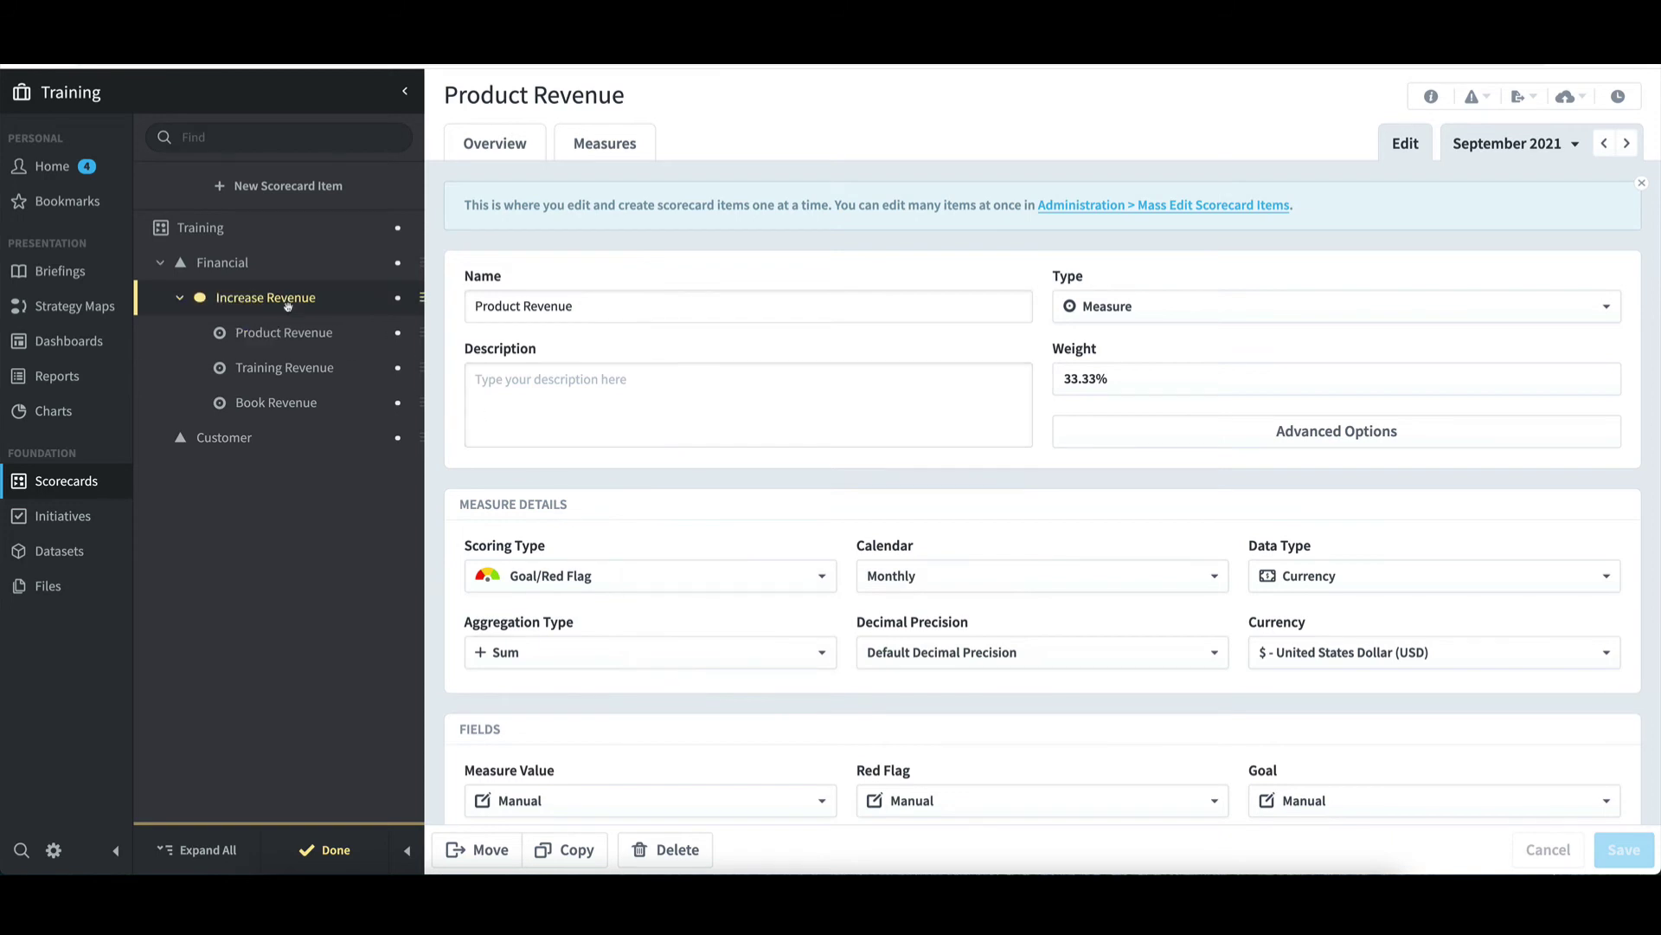
{"action": "left_click", "coordinate": [270, 195]}
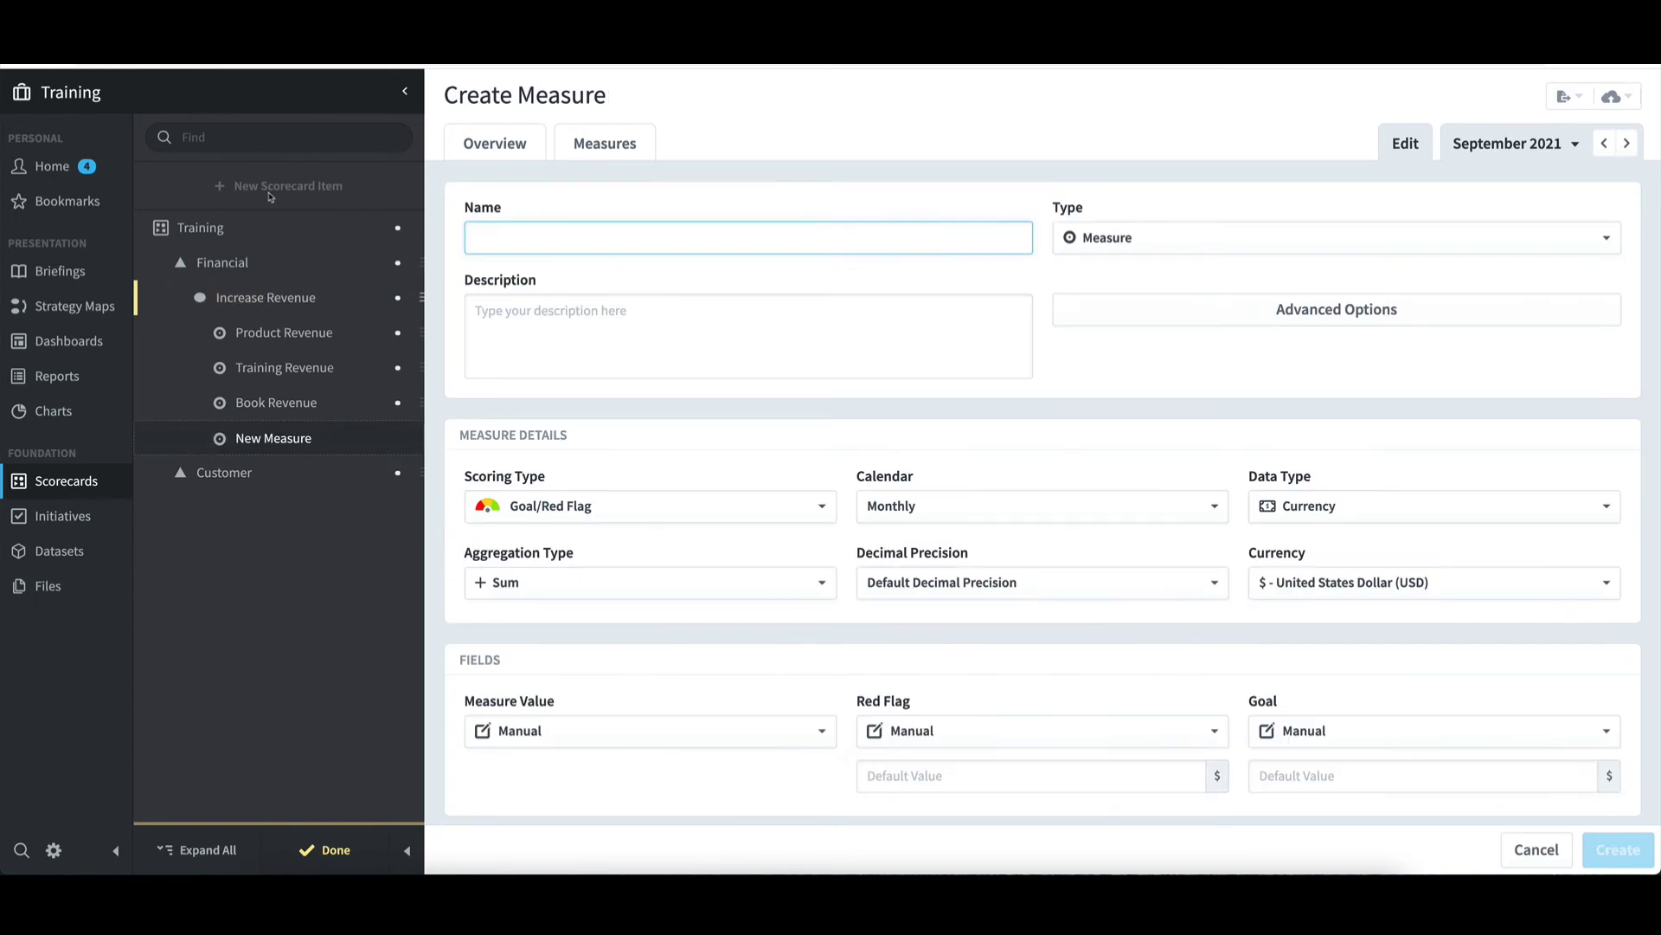
{"action": "type", "text": "Tot"}
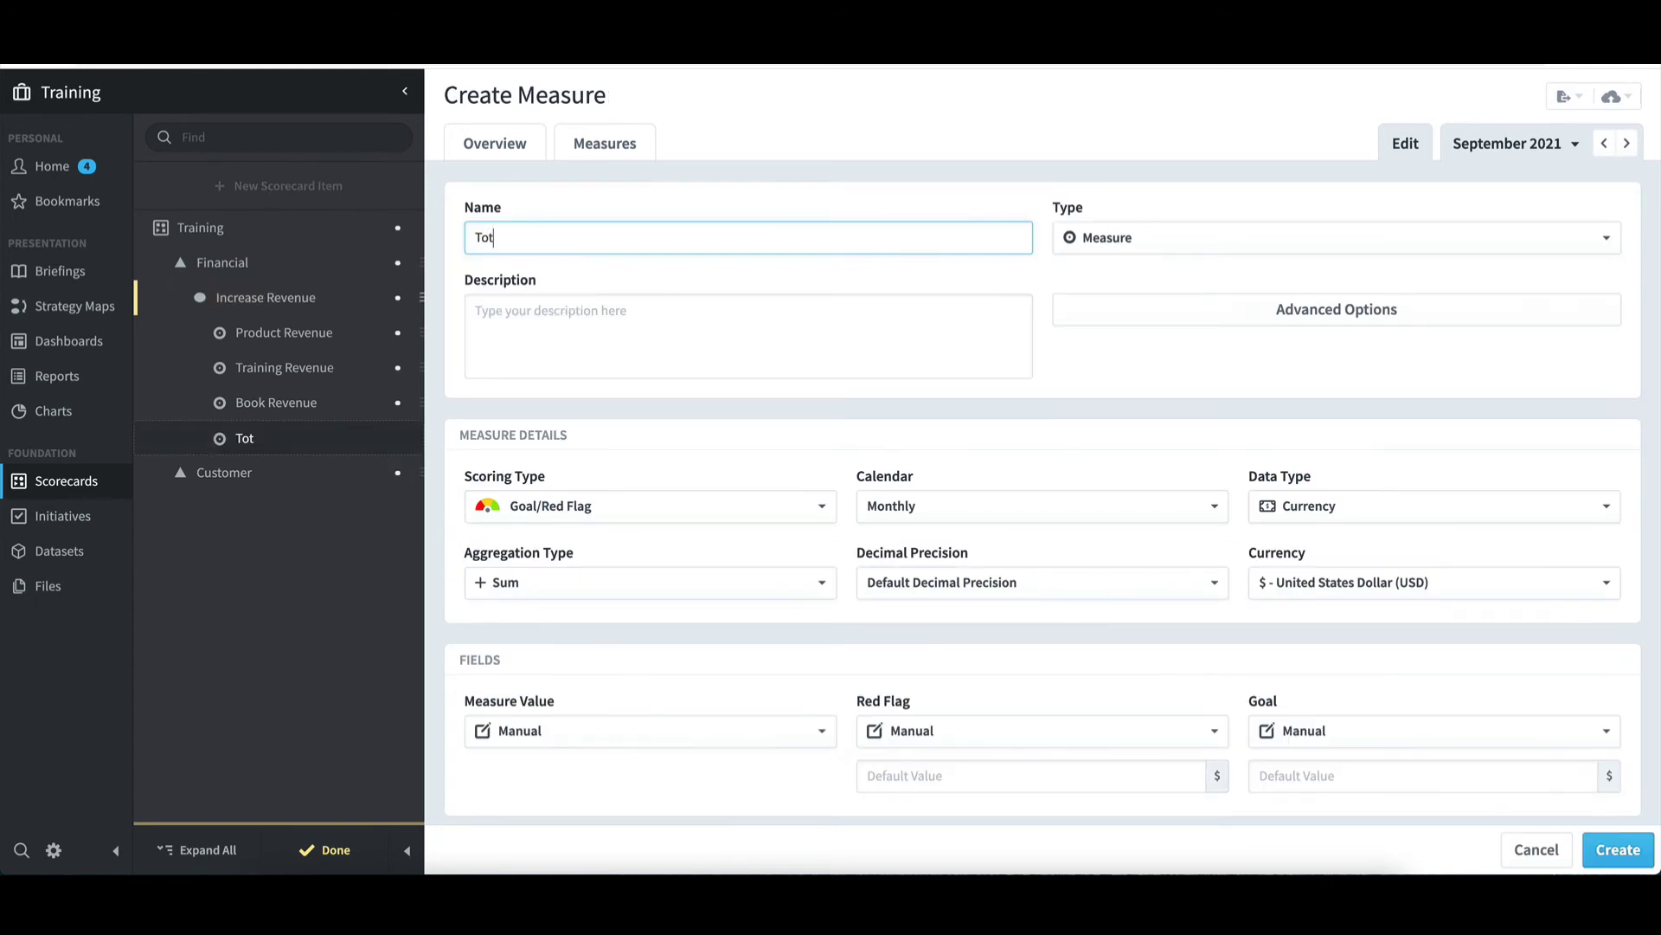
{"action": "type", "text": "al Revenue"}
{"action": "left_click", "coordinate": [689, 507]}
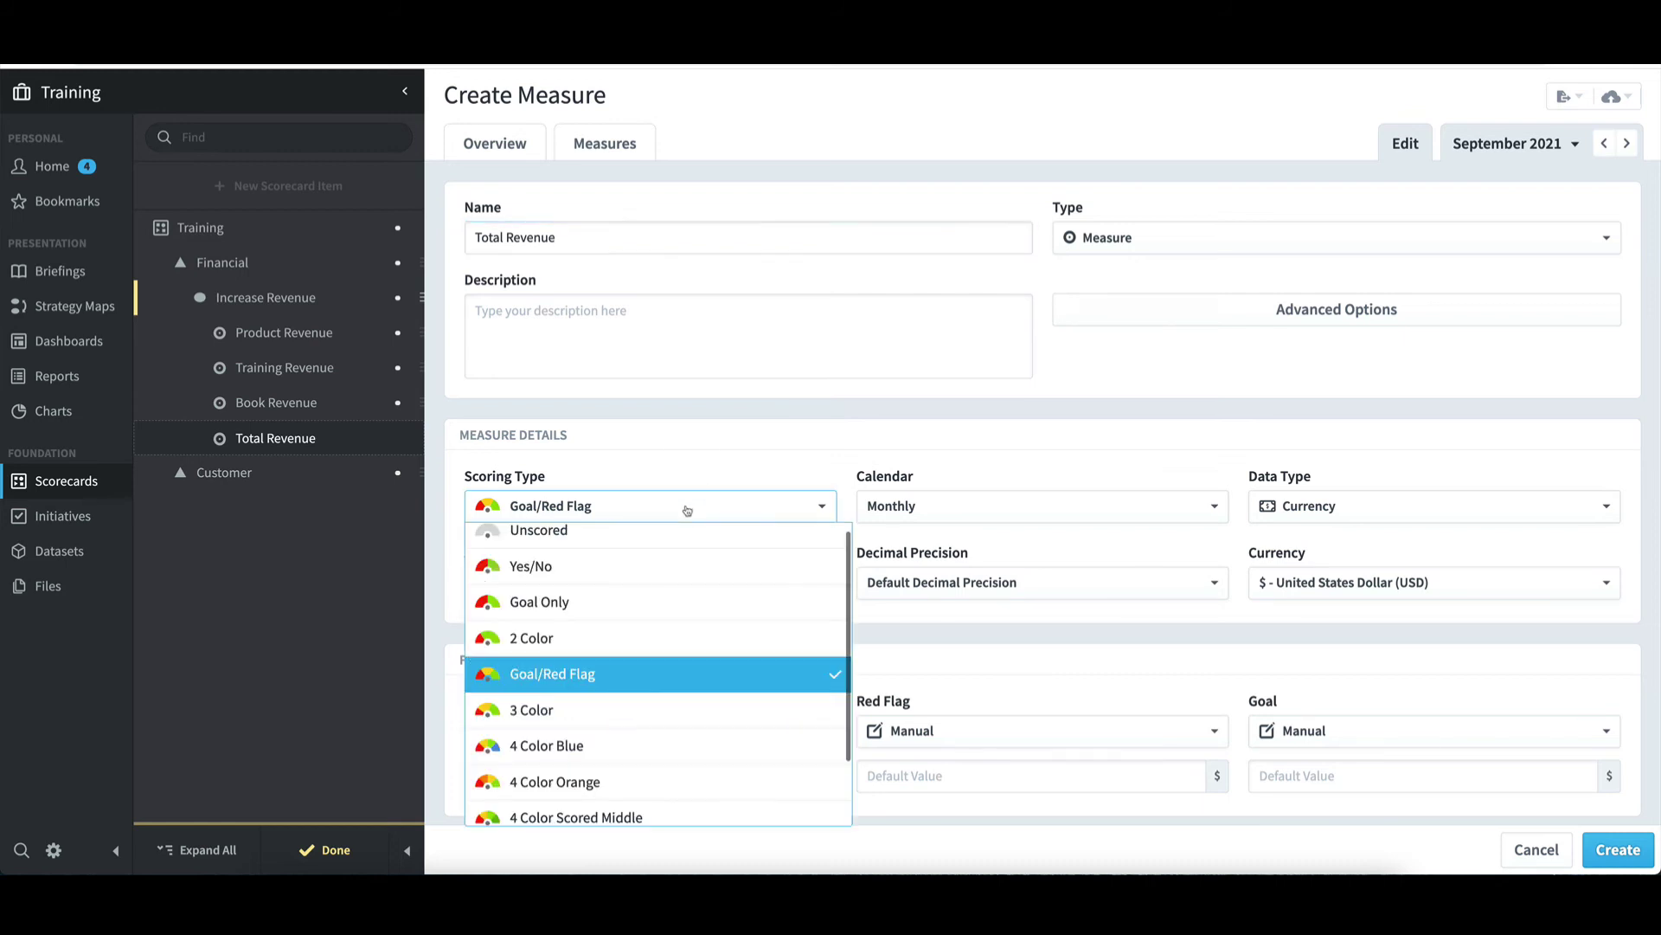
{"action": "left_click", "coordinate": [658, 545]}
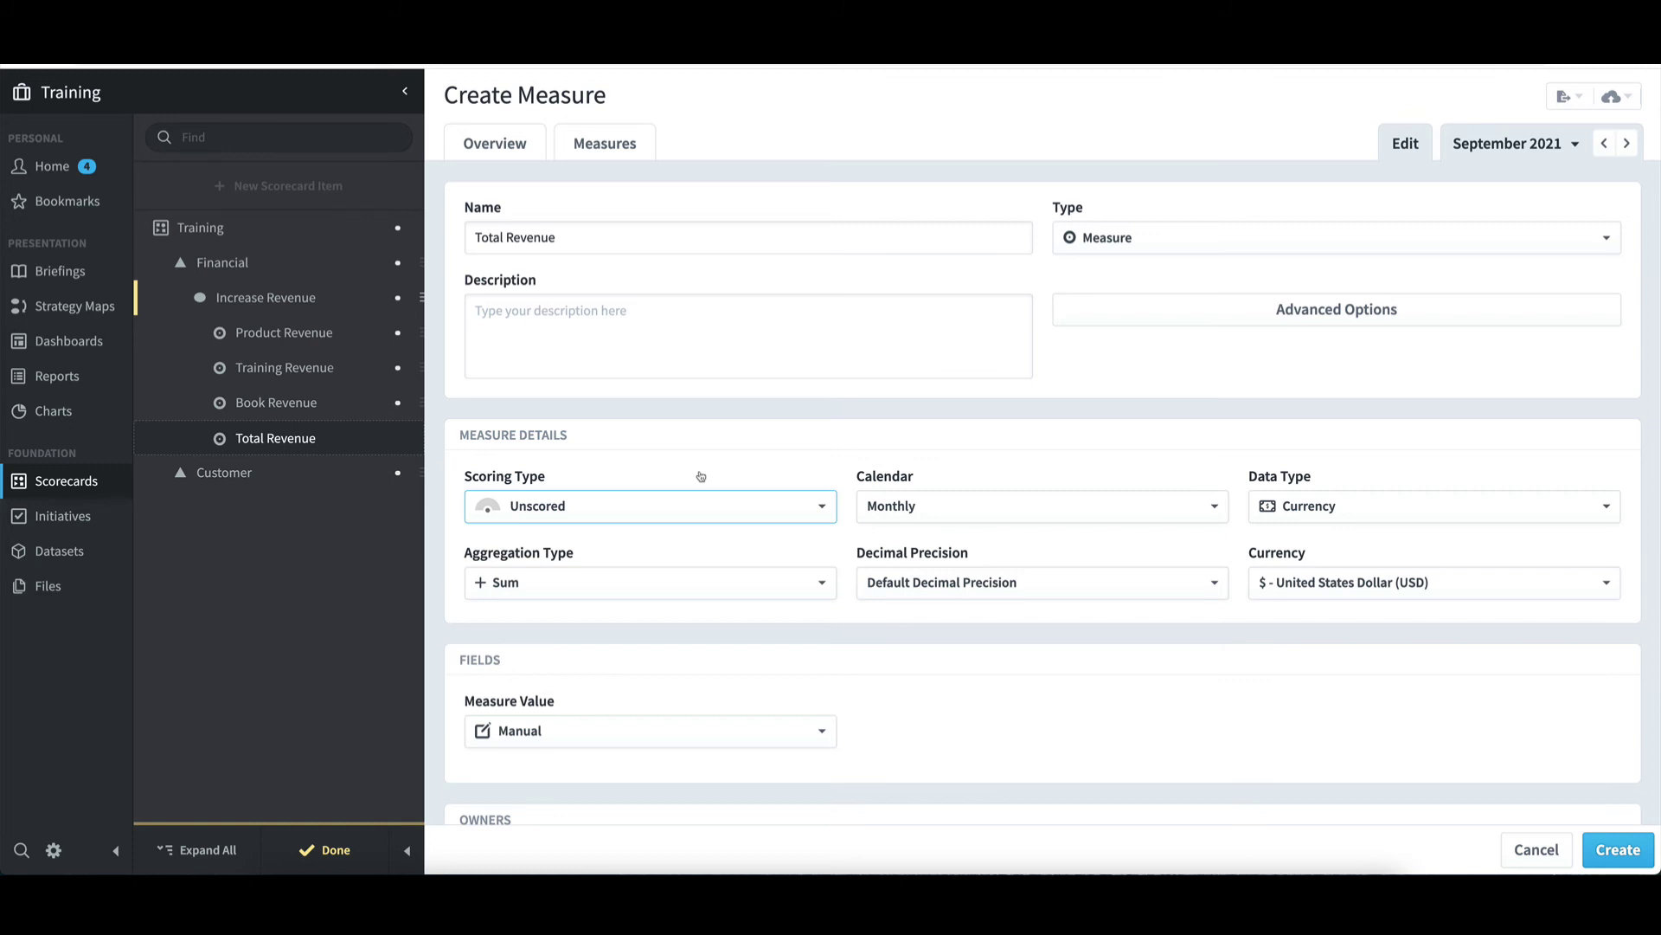
Set Total Revenue's Measure Value to Calculated and bring up the Set Equation editor
{"action": "scroll", "coordinate": [697, 479], "scroll_direction": "down", "scroll_amount": 2}
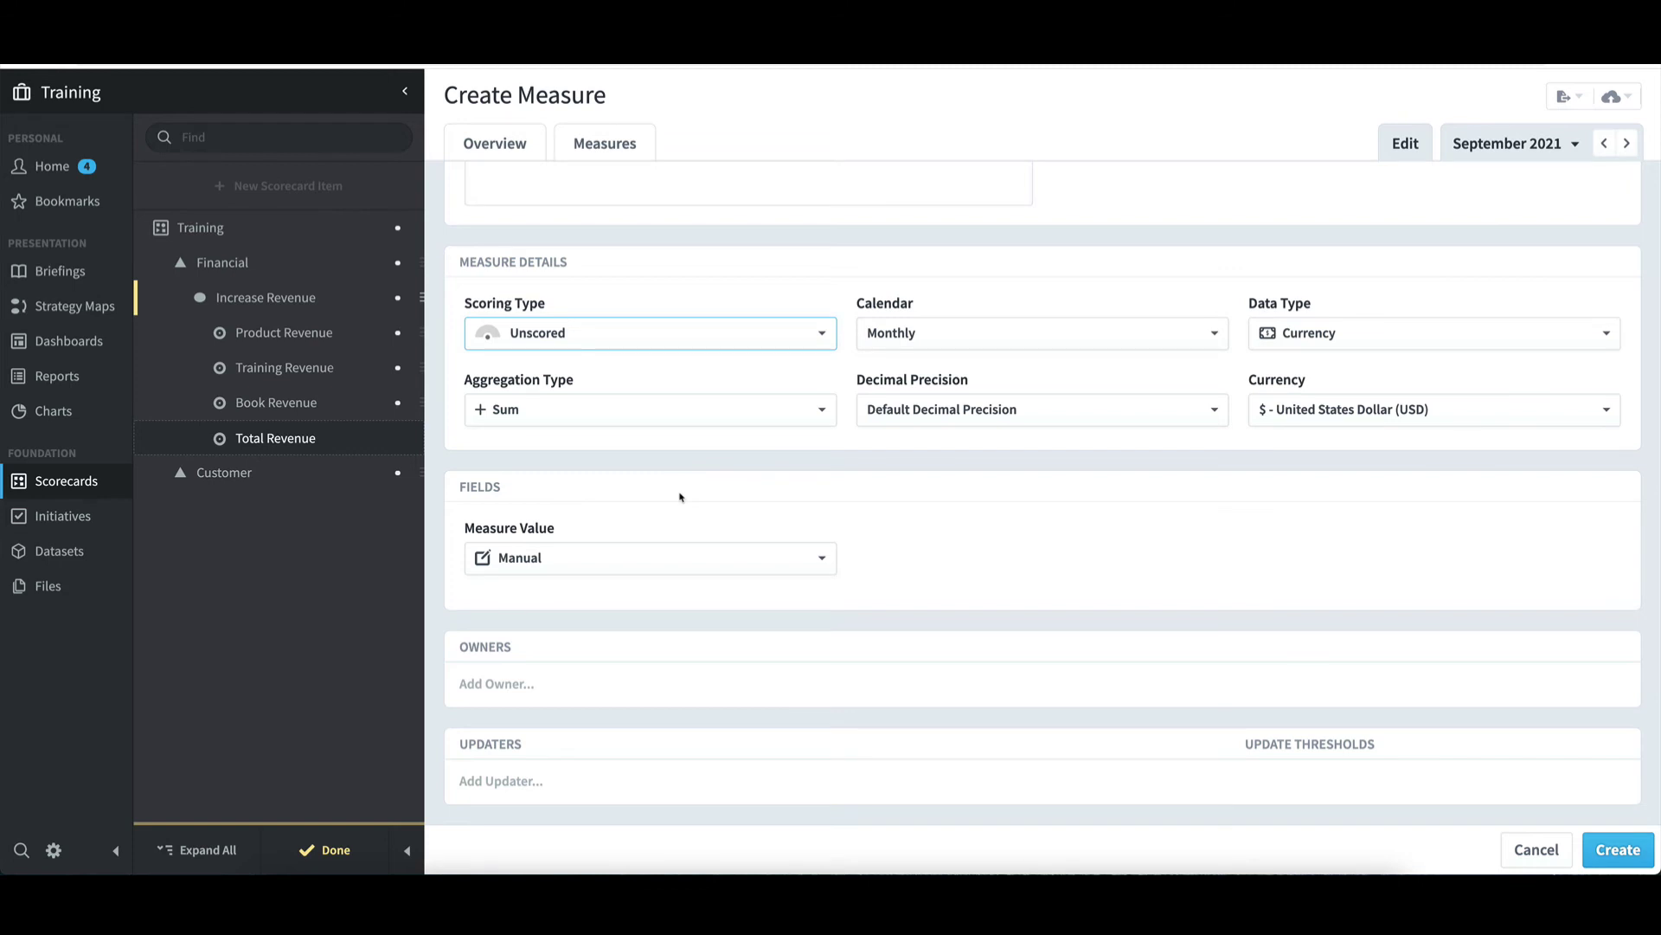
{"action": "left_click", "coordinate": [632, 559]}
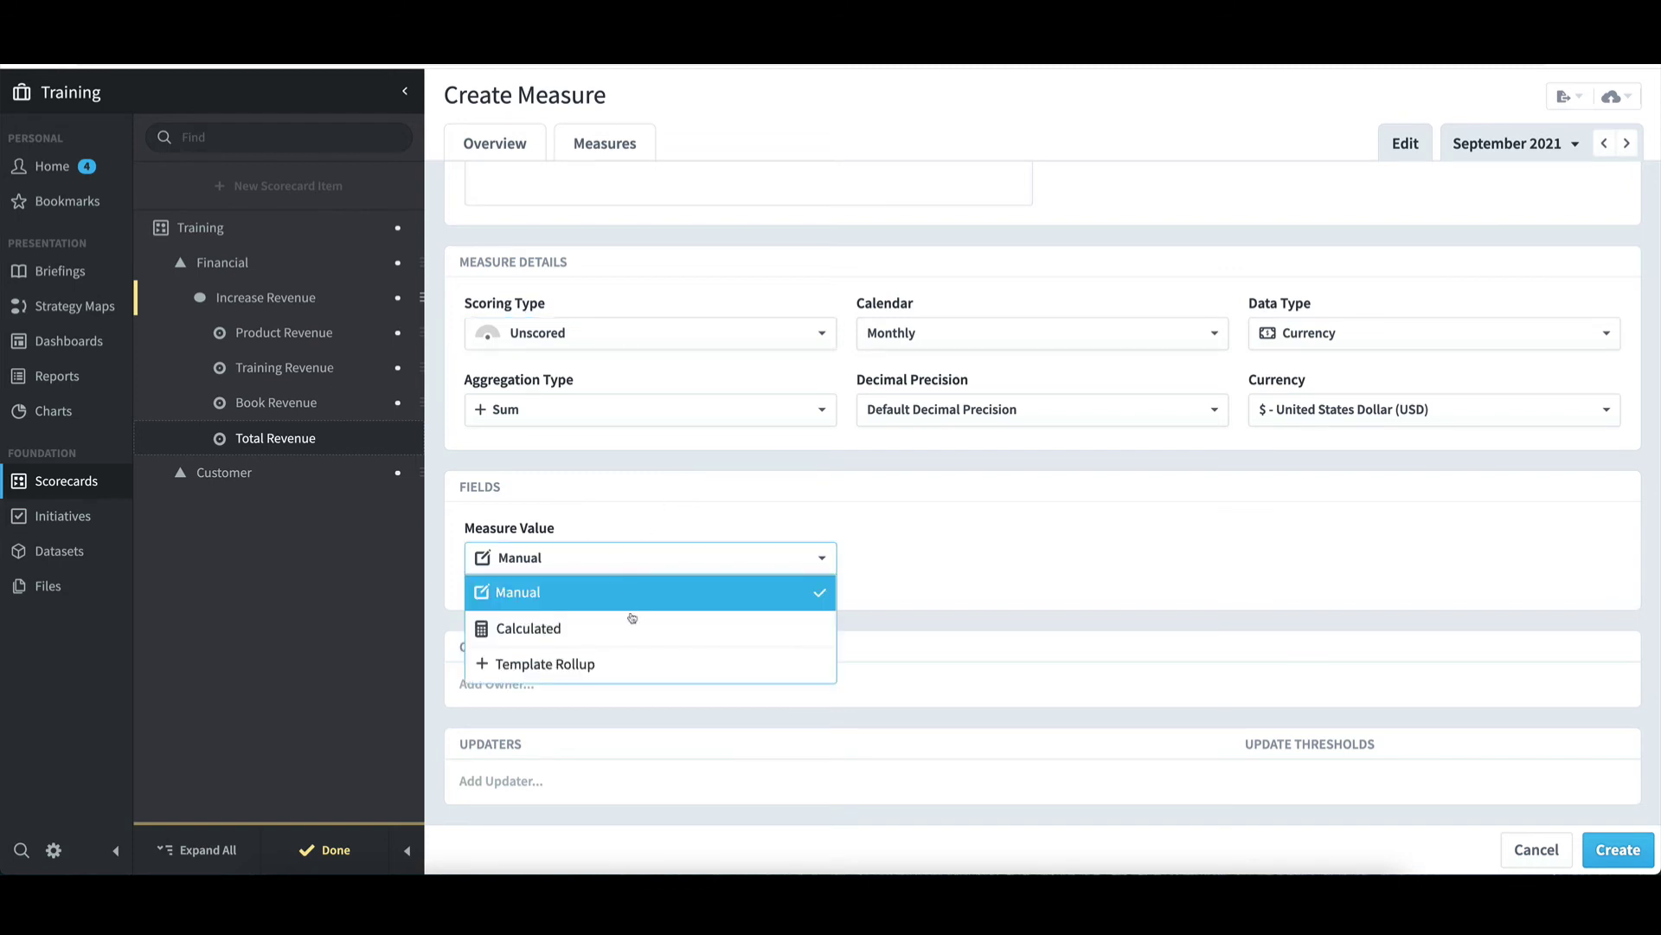
{"action": "left_click", "coordinate": [629, 628]}
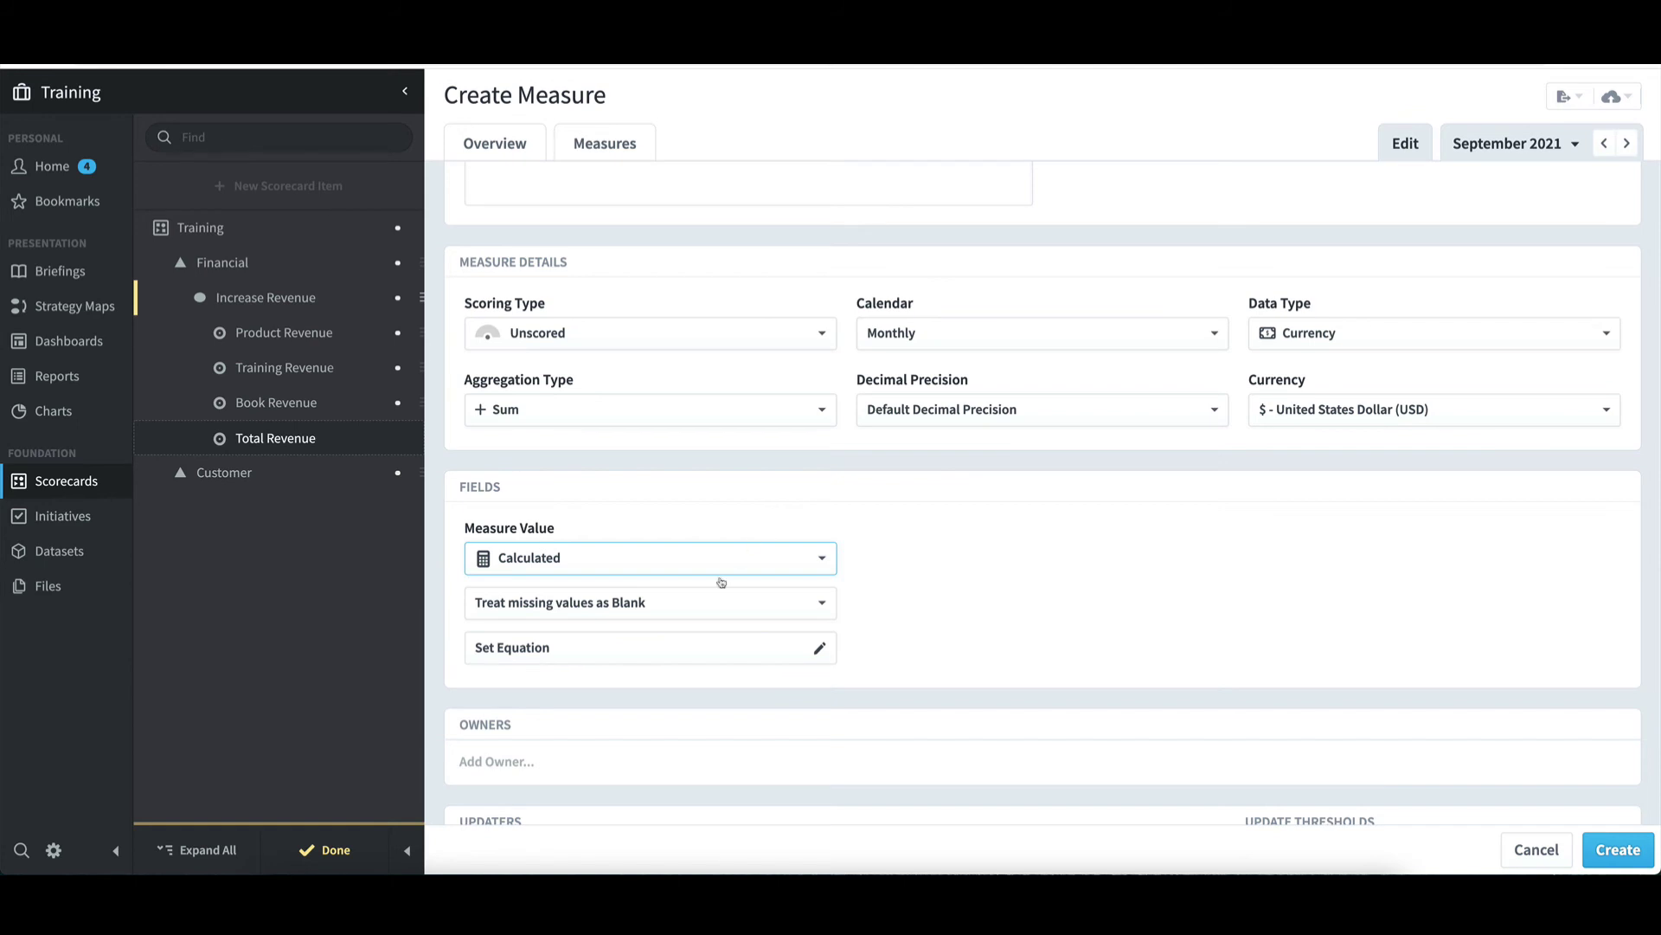
{"action": "left_click", "coordinate": [636, 654]}
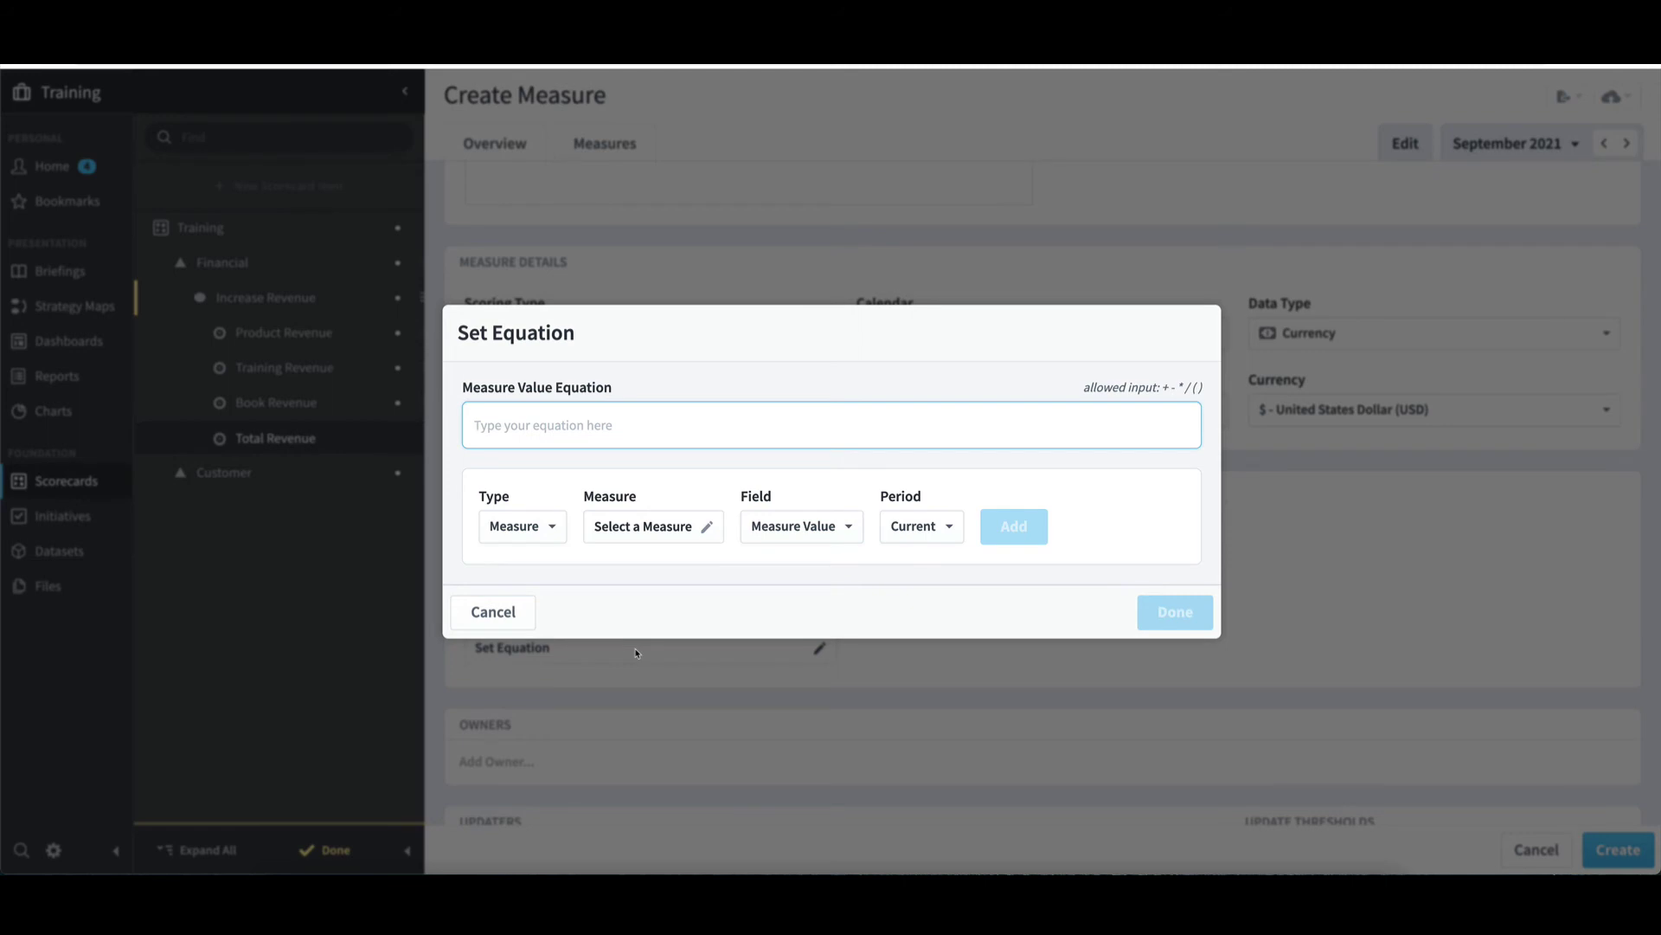
Insert Product Revenue, M(8598), as the first term of the Total Revenue equation
{"action": "left_click", "coordinate": [612, 527]}
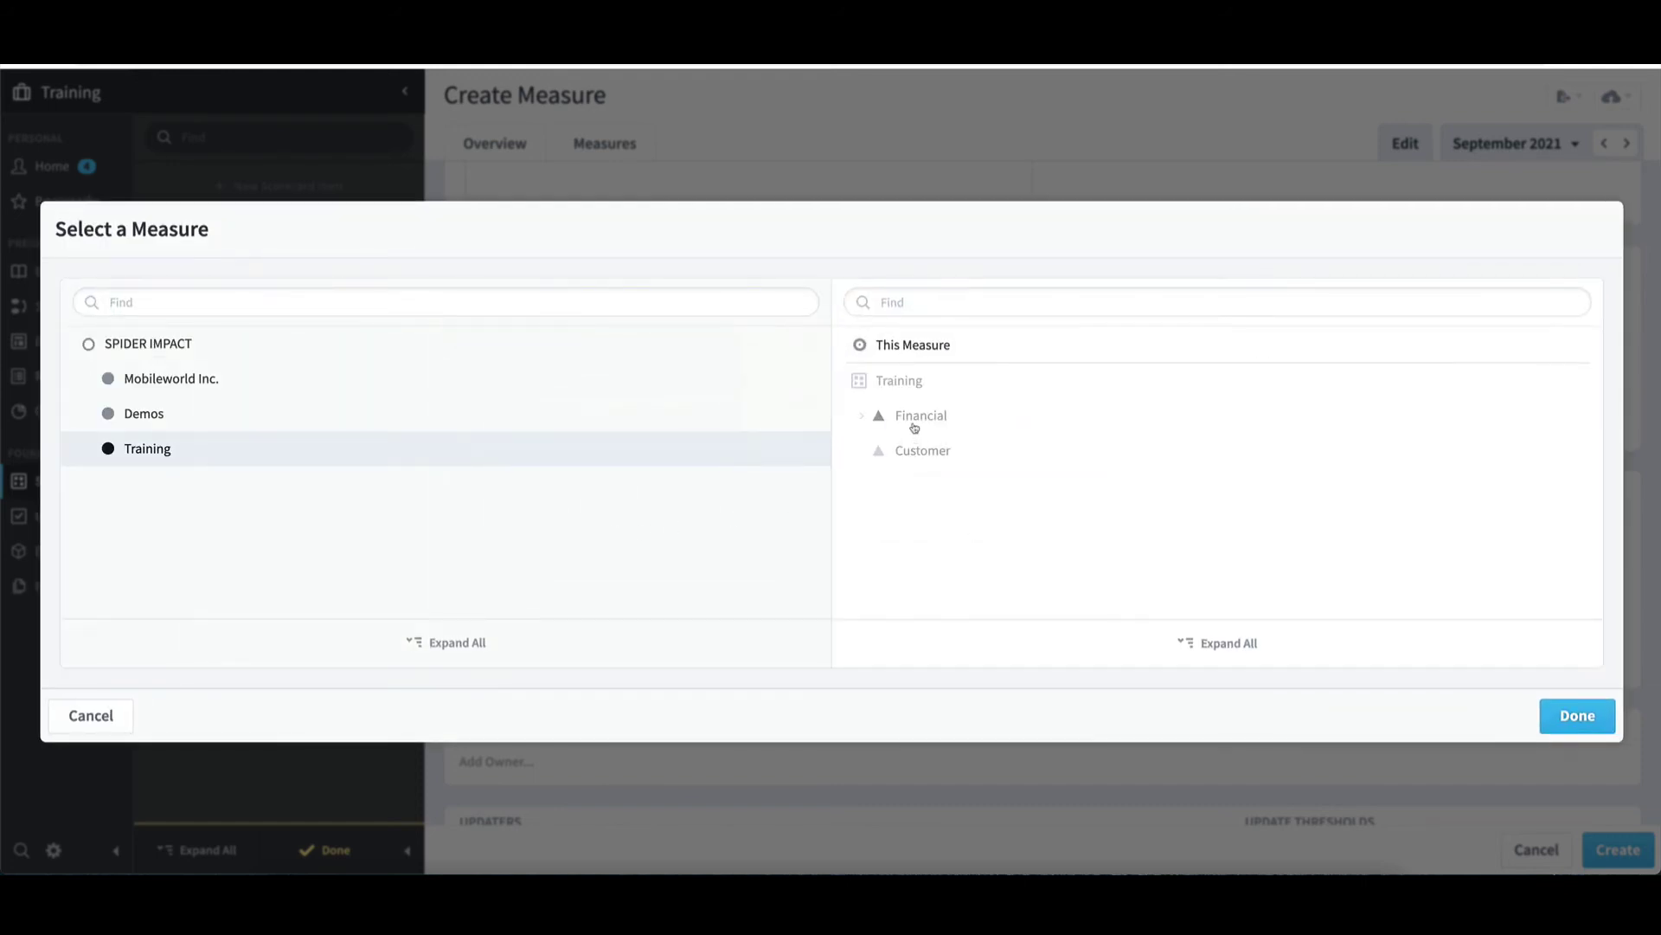
{"action": "left_click", "coordinate": [911, 423]}
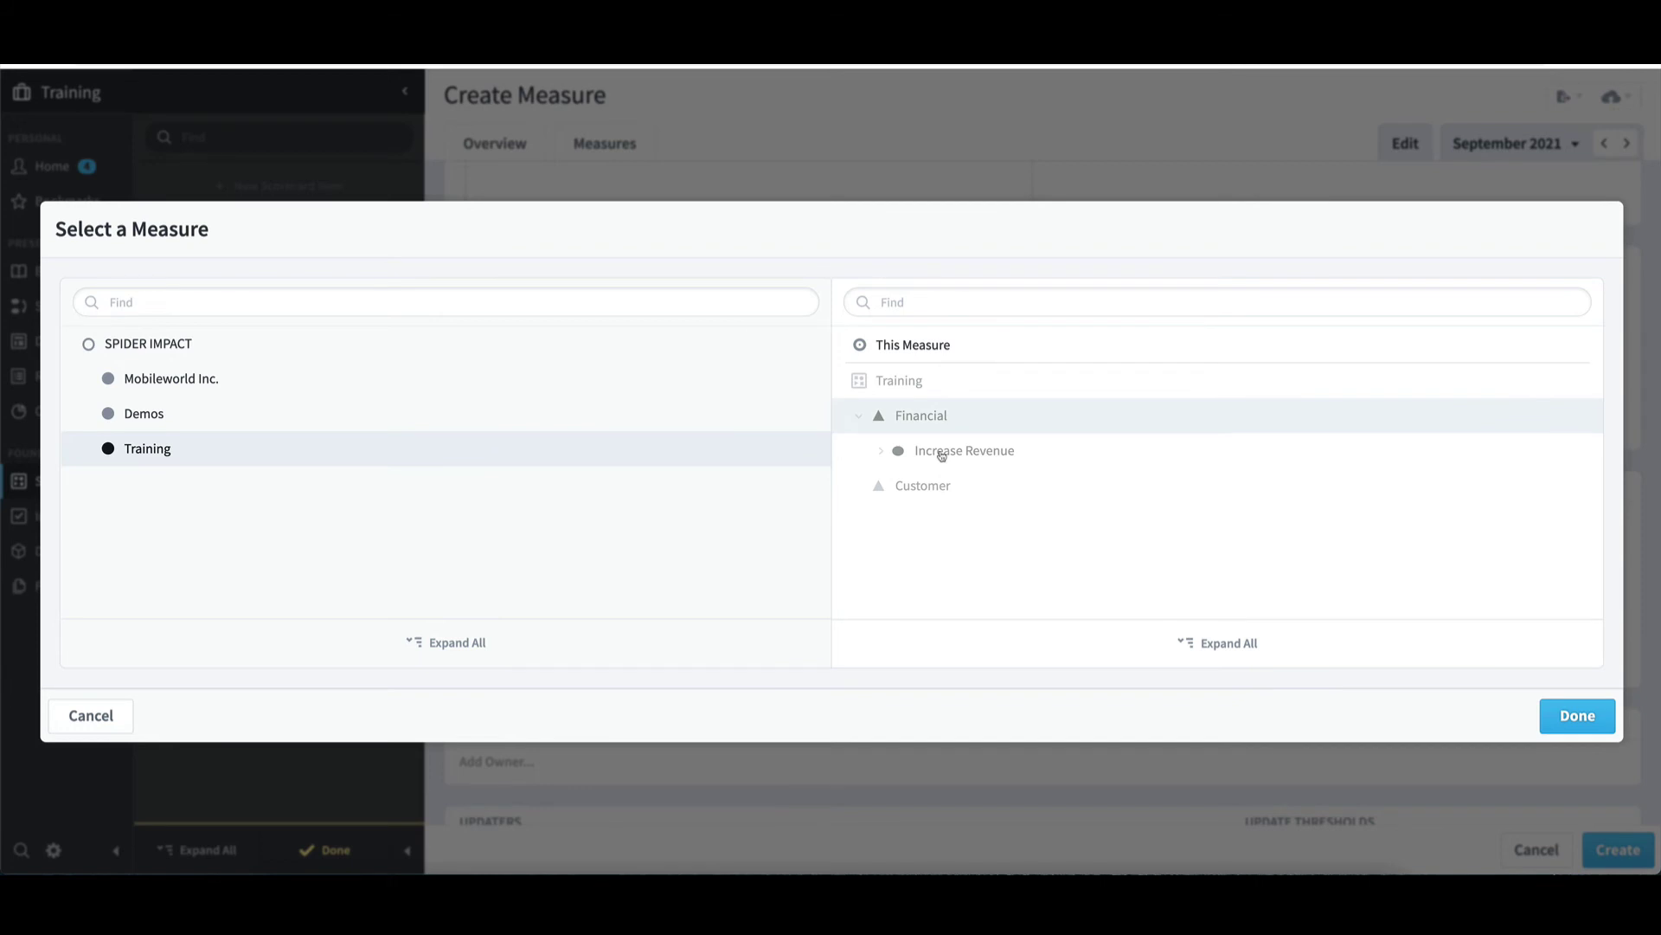
{"action": "left_click", "coordinate": [941, 454]}
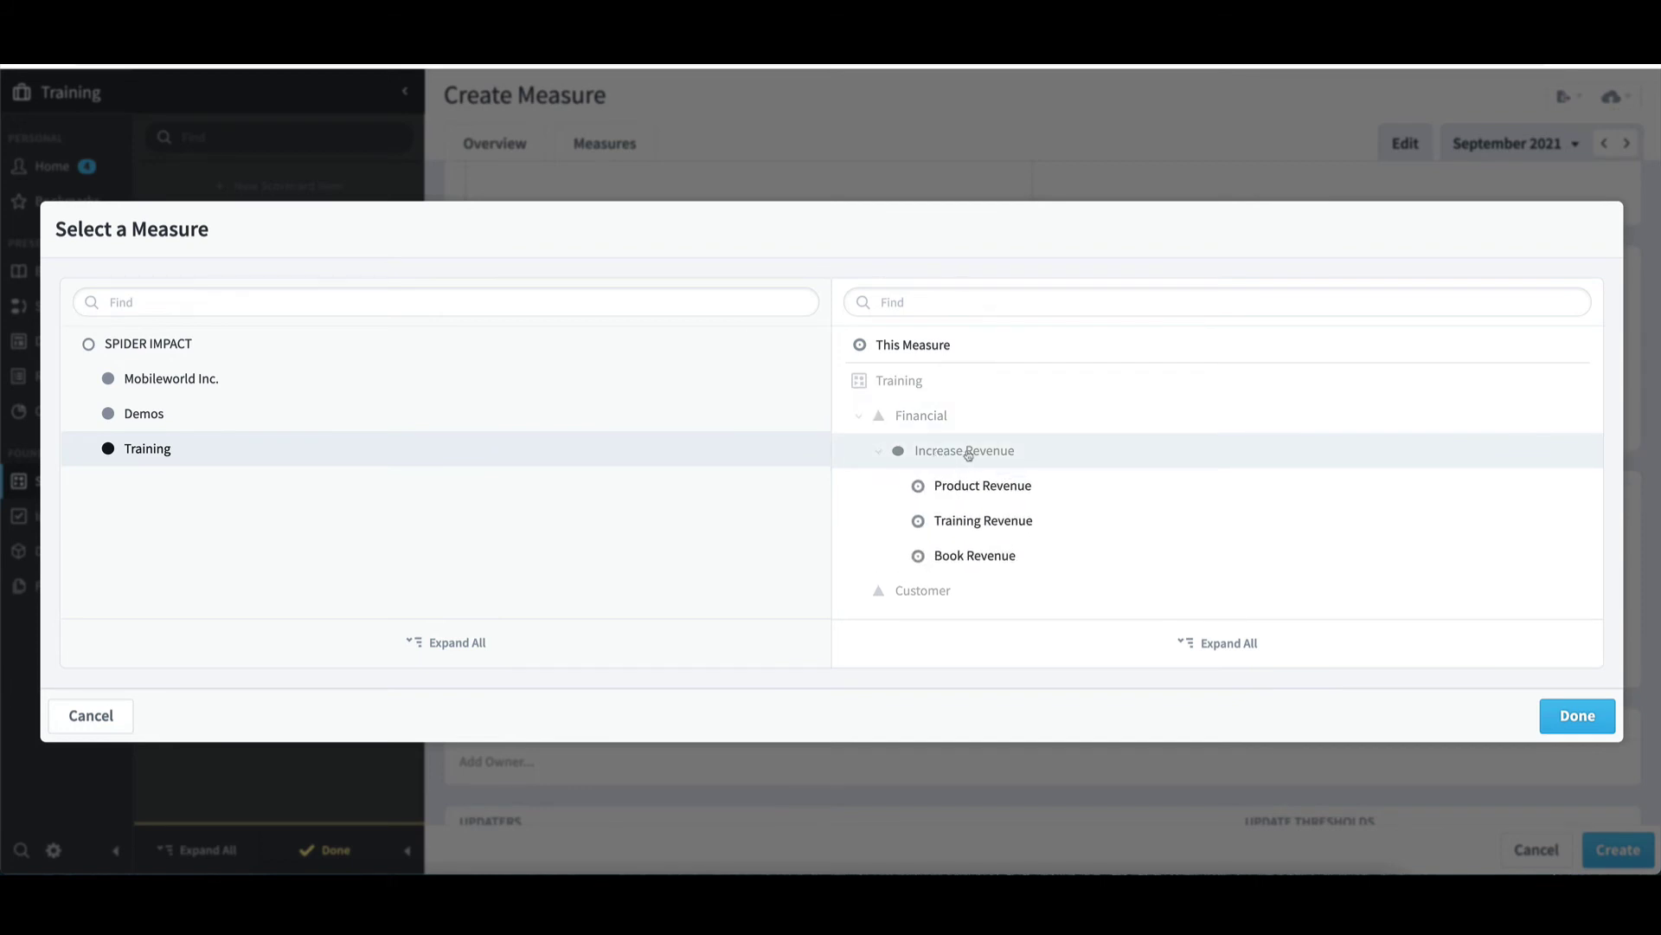
{"action": "left_click", "coordinate": [1006, 485]}
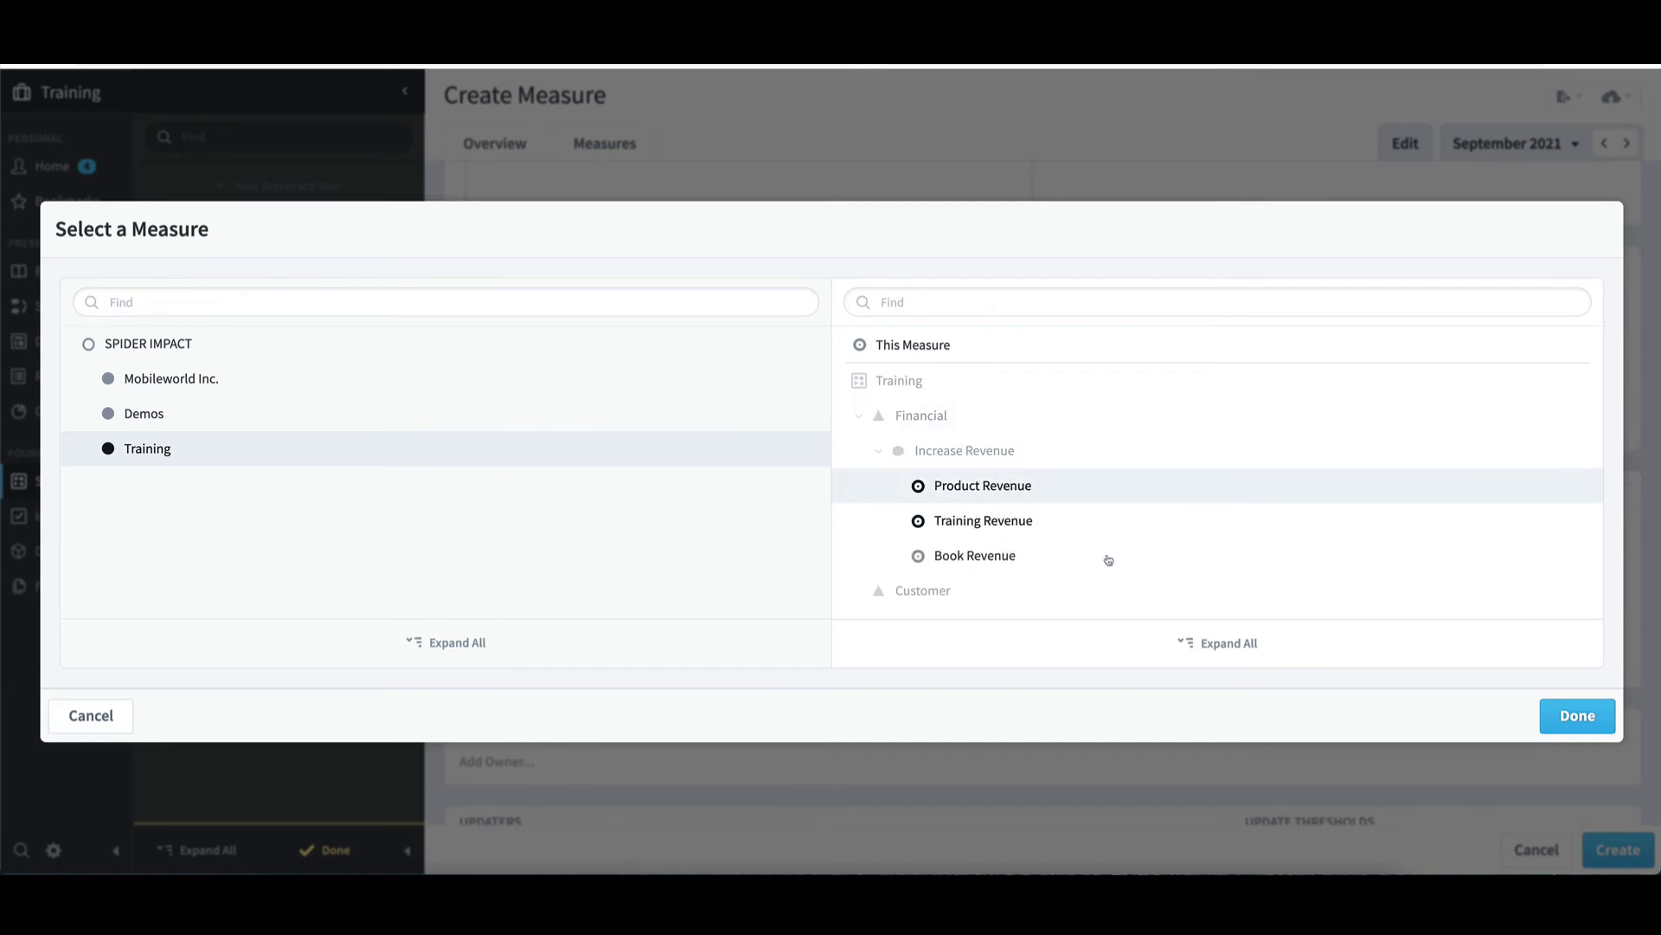
{"action": "left_click", "coordinate": [1568, 716]}
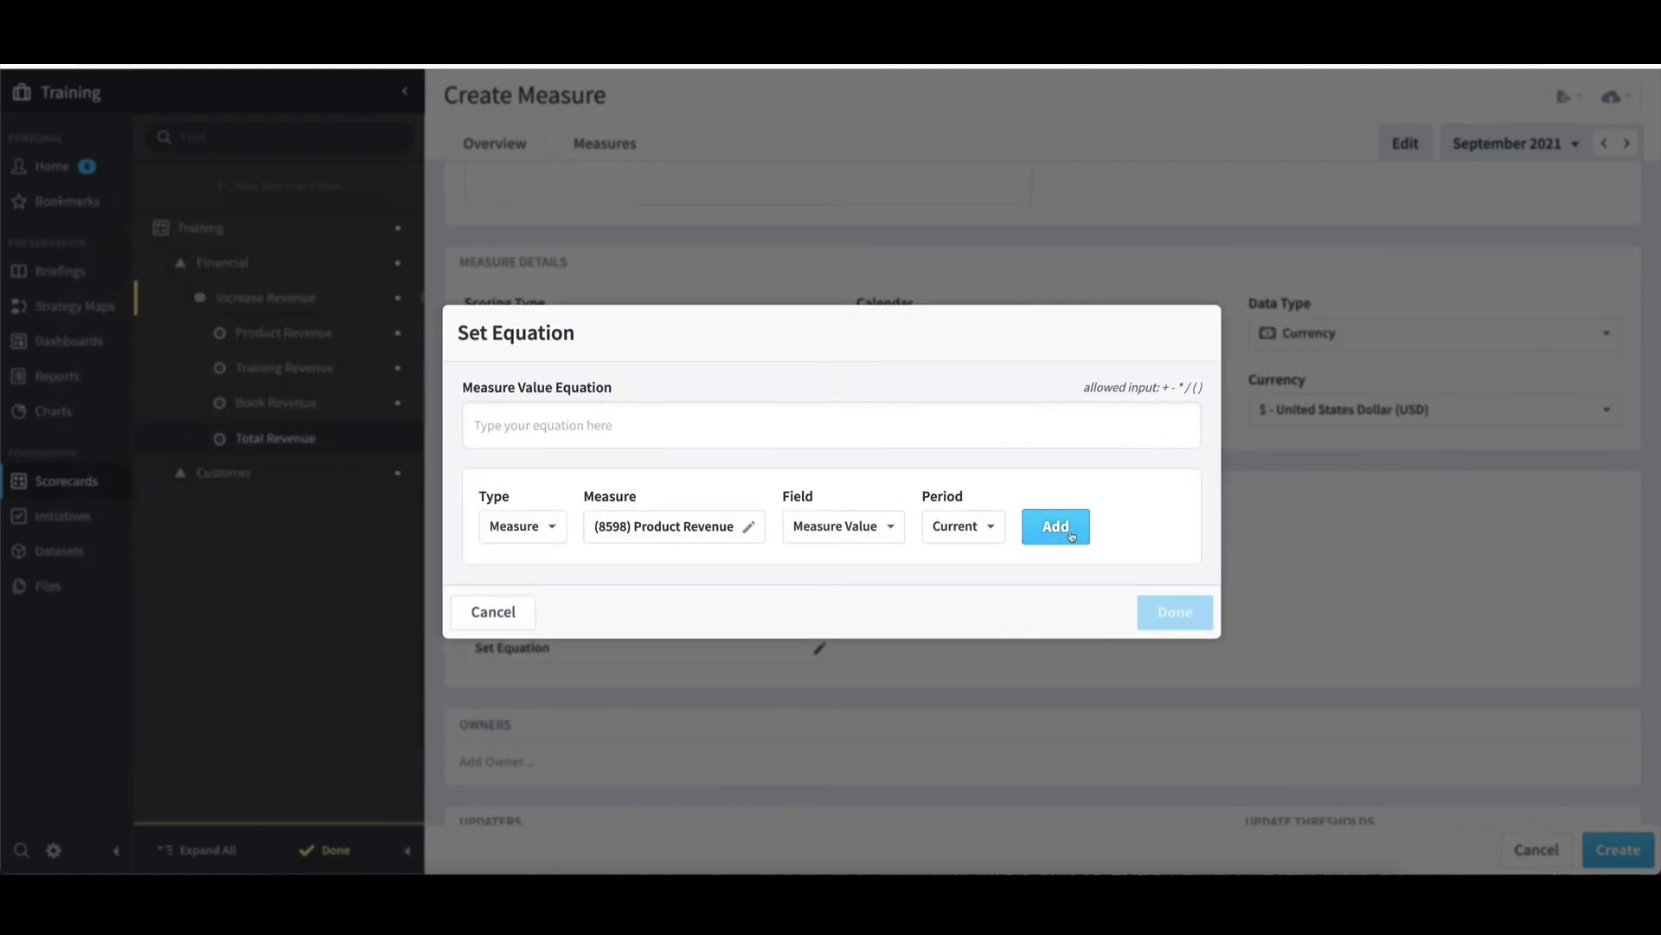
{"action": "left_click", "coordinate": [1055, 535]}
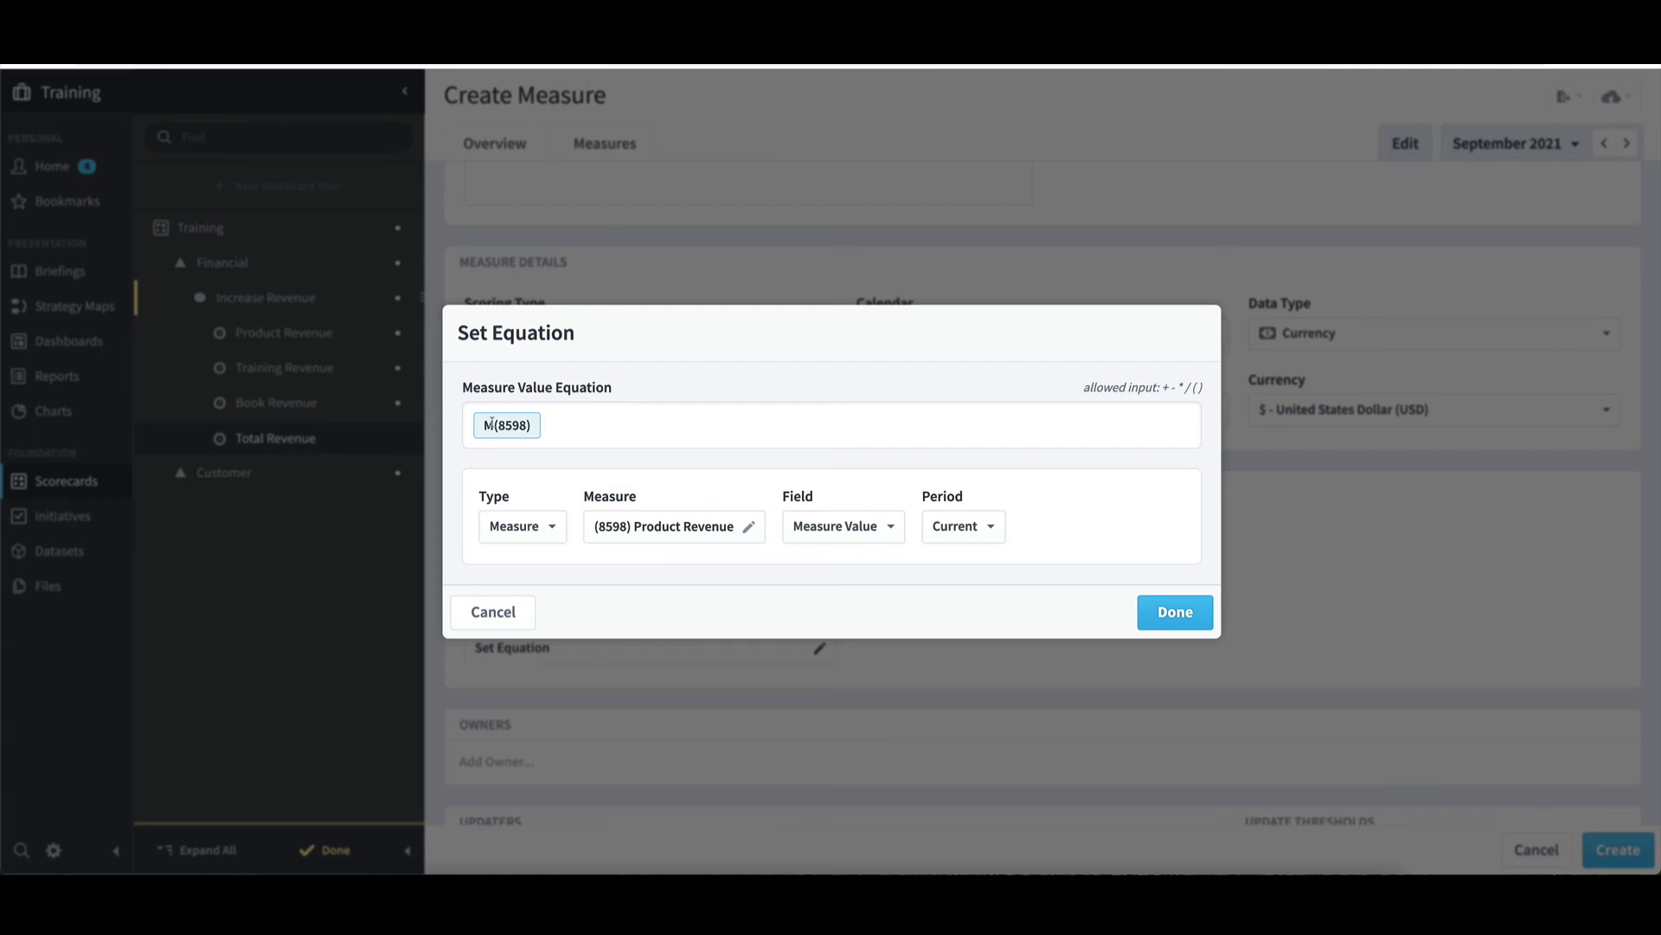
Append '+' and Training Revenue, M(8599), to the equation
{"action": "left_click", "coordinate": [663, 420]}
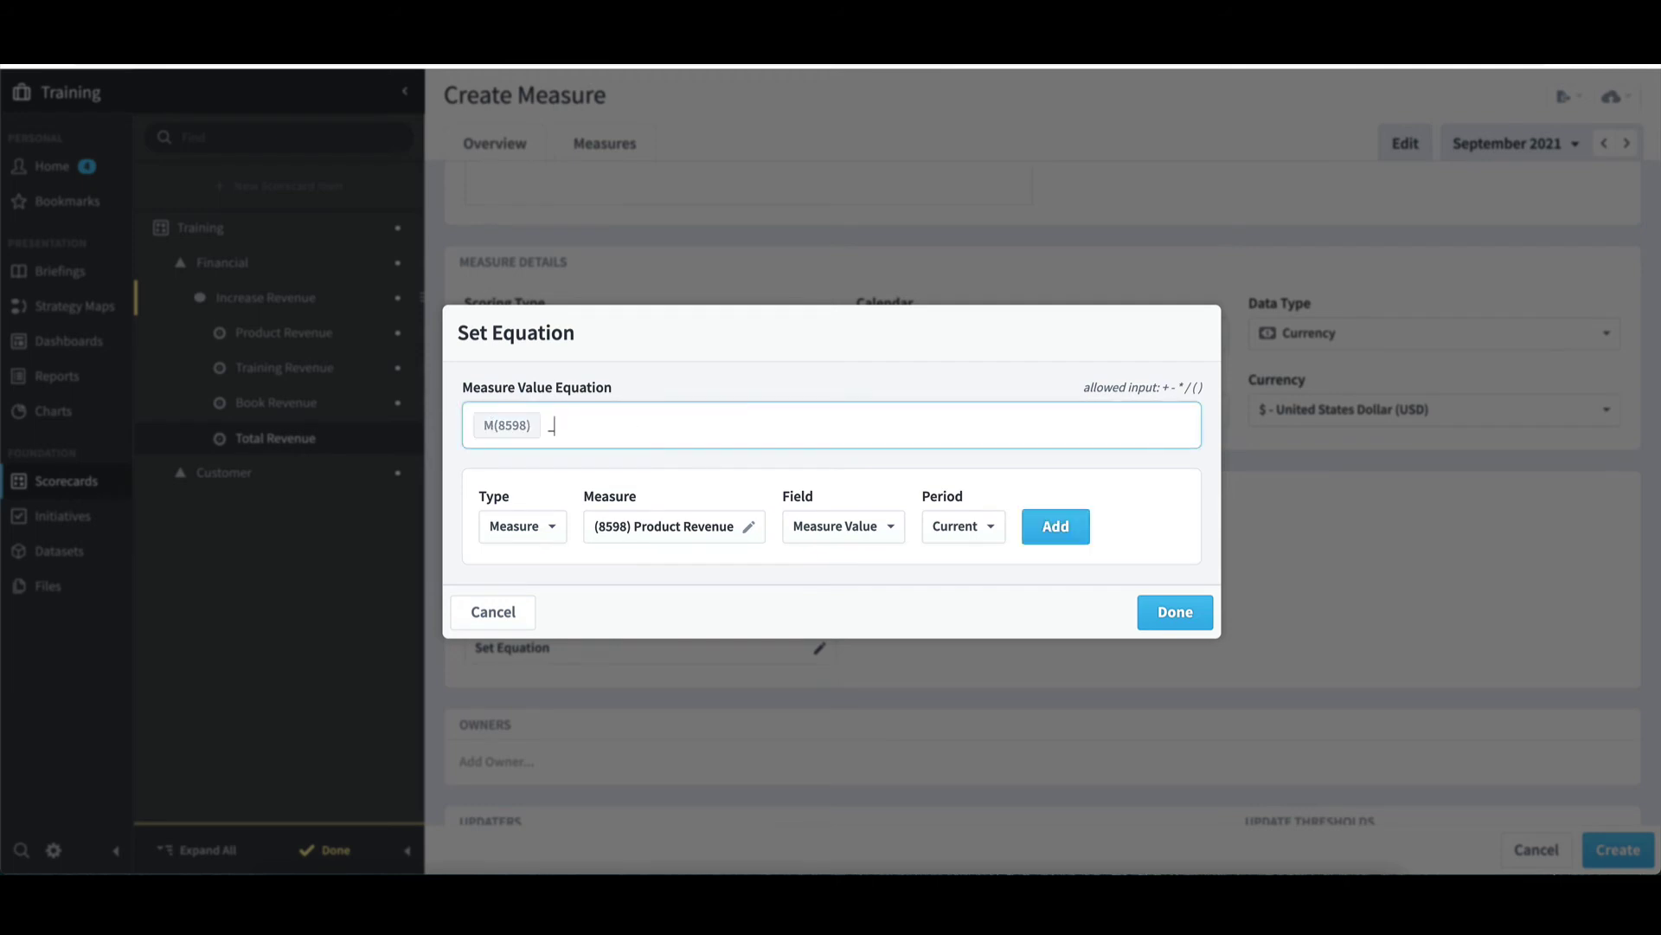
{"action": "type", "text": "+"}
{"action": "left_click", "coordinate": [705, 529]}
{"action": "left_click", "coordinate": [986, 522]}
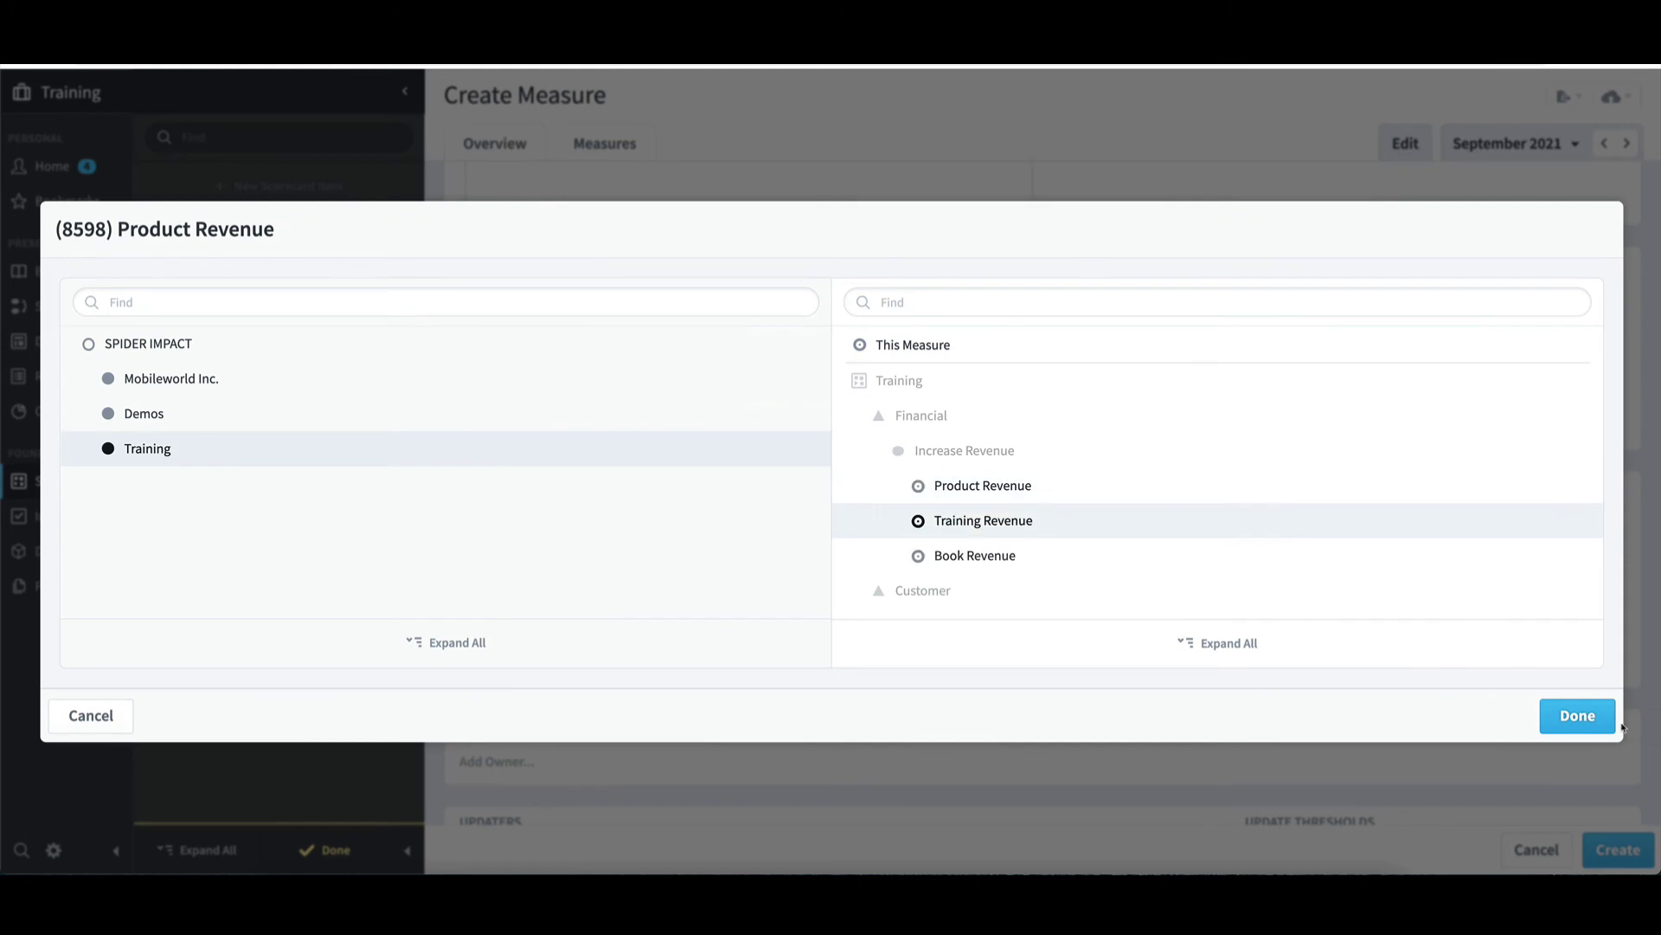
{"action": "left_click", "coordinate": [1592, 718]}
{"action": "left_click", "coordinate": [1057, 526]}
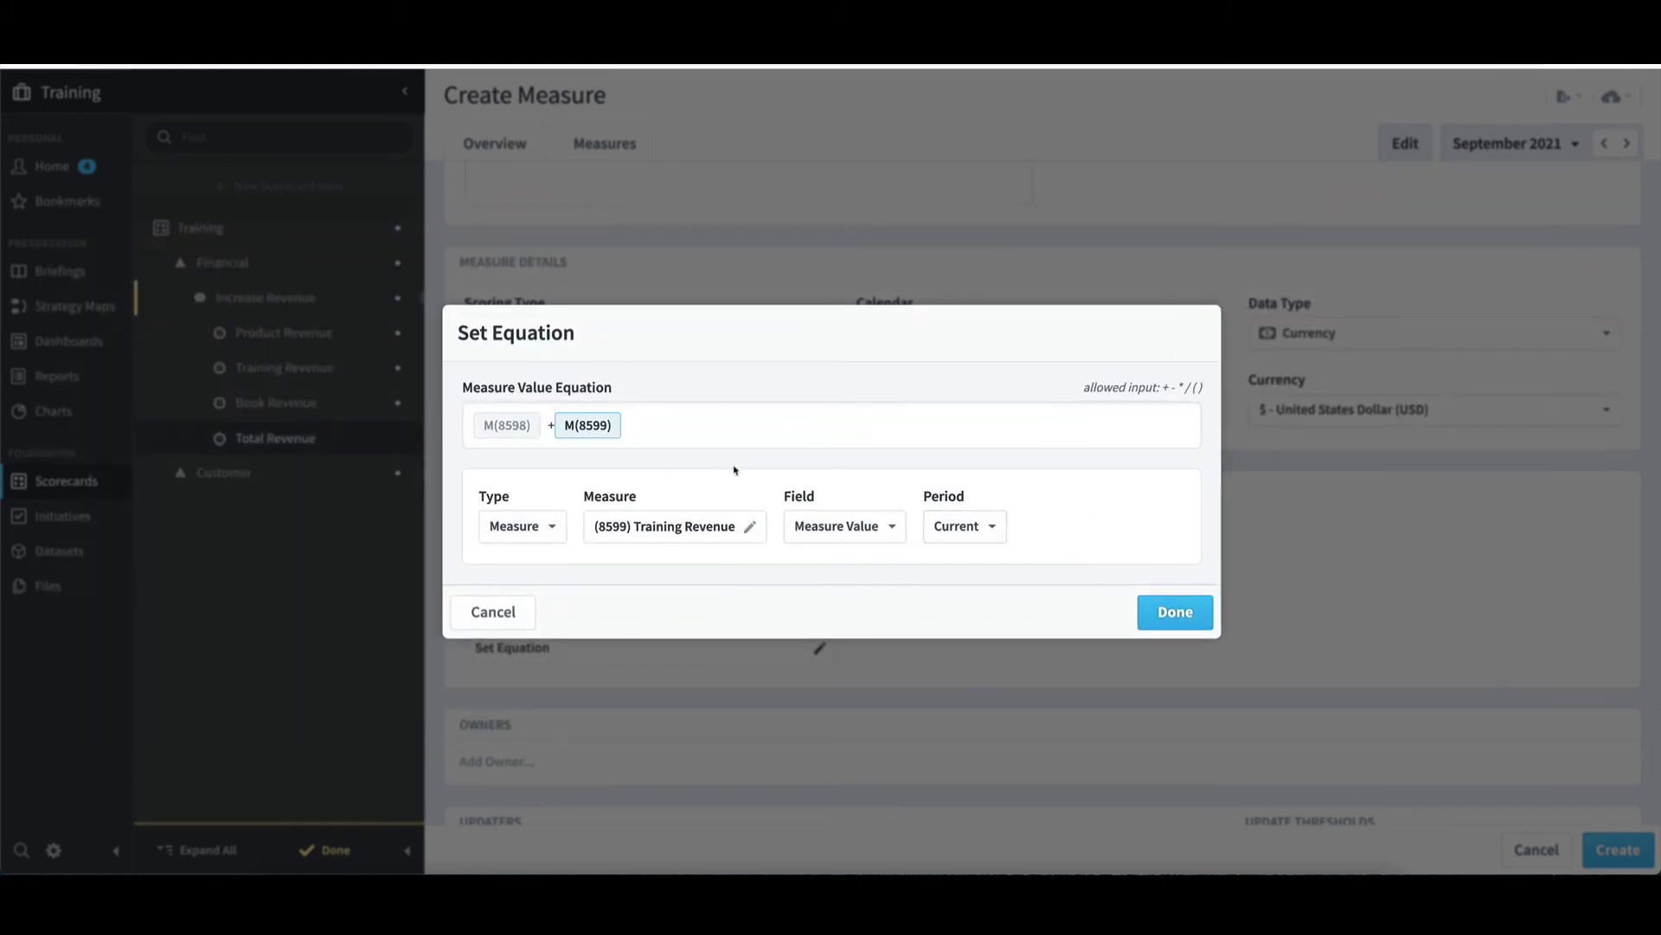
Append '+' and Book Revenue, M(8600), confirm the equation, and create the Total Revenue measure
{"action": "left_click", "coordinate": [709, 433]}
{"action": "type", "text": "+"}
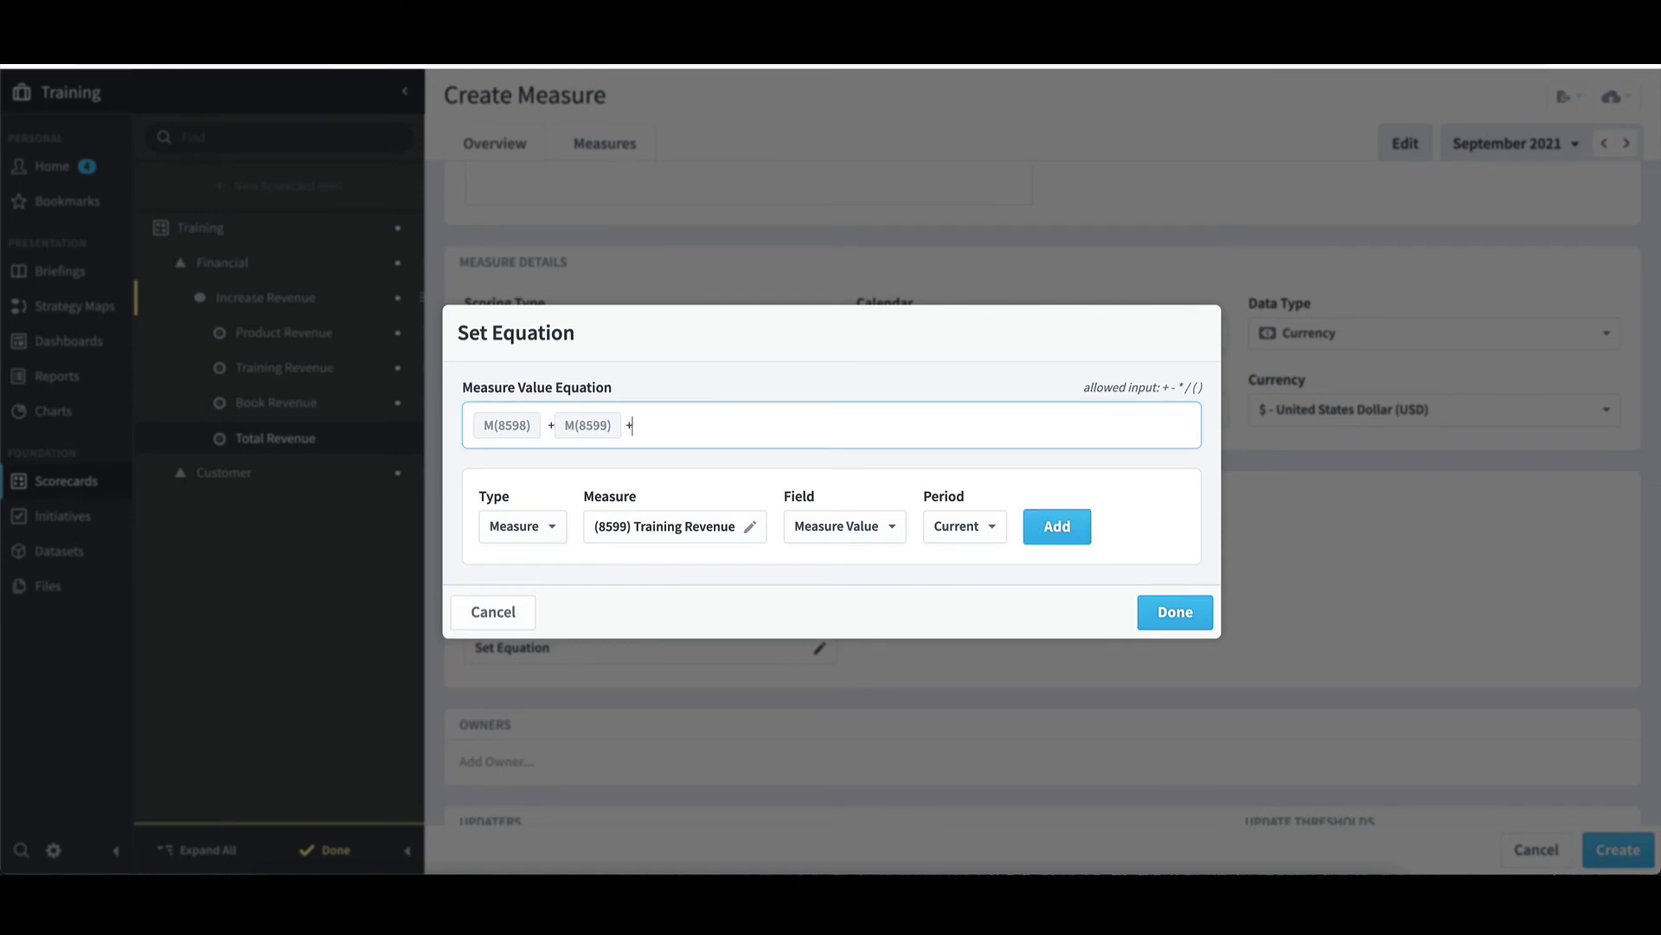
{"action": "left_click", "coordinate": [703, 529]}
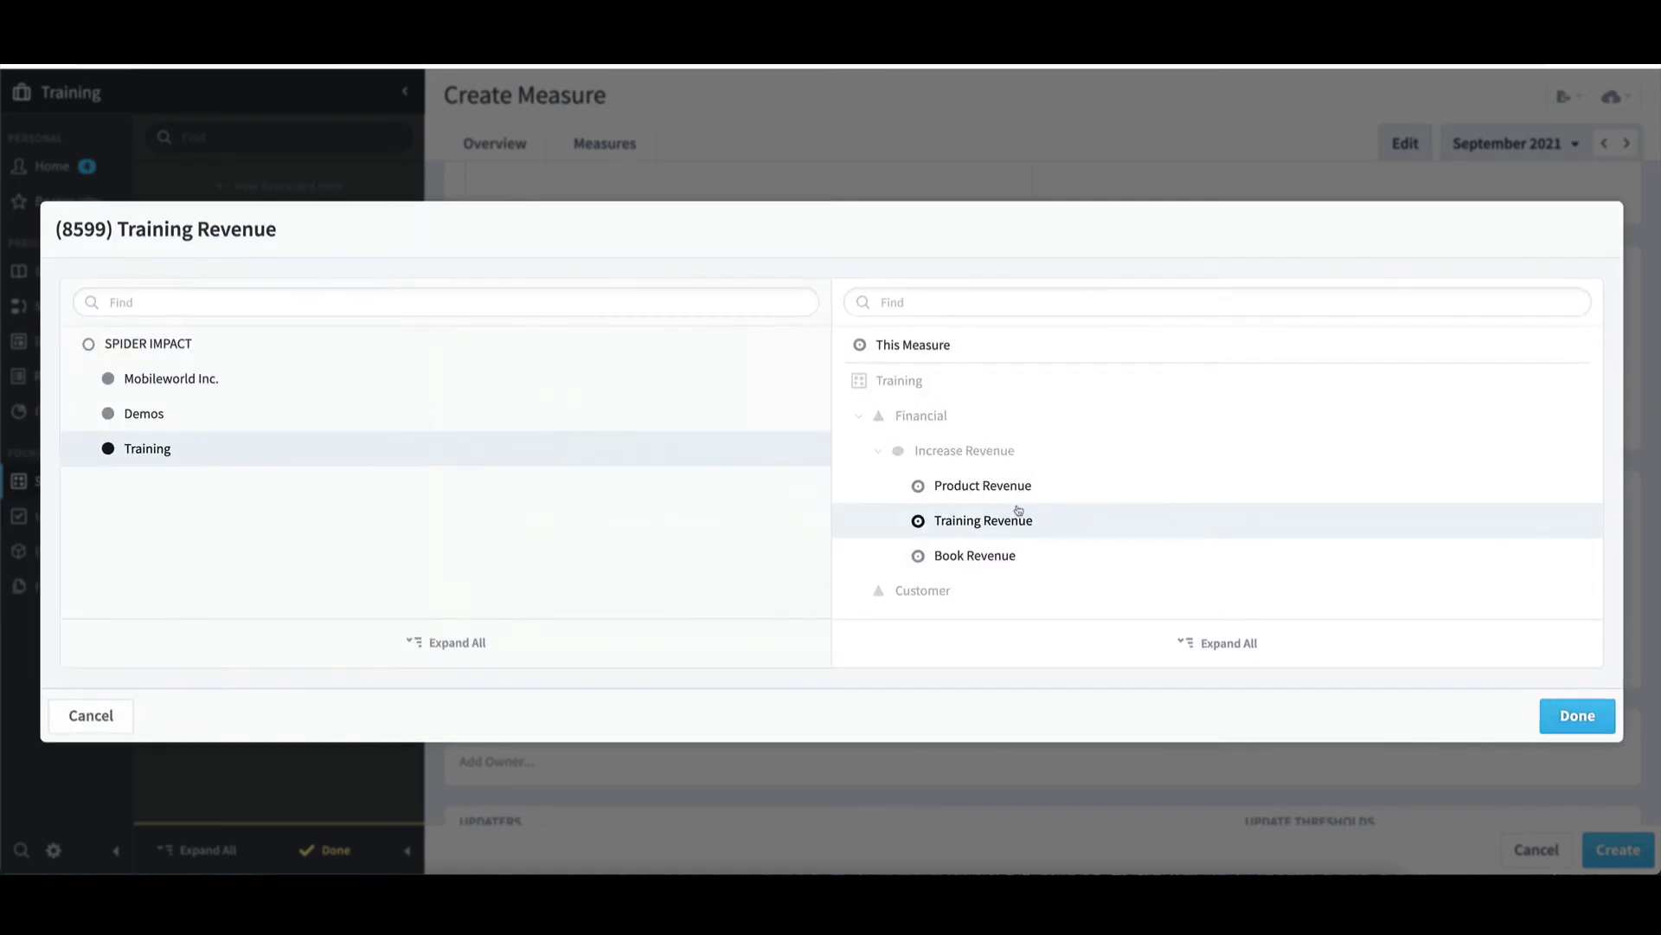
{"action": "left_click", "coordinate": [988, 557]}
{"action": "left_click", "coordinate": [1576, 715]}
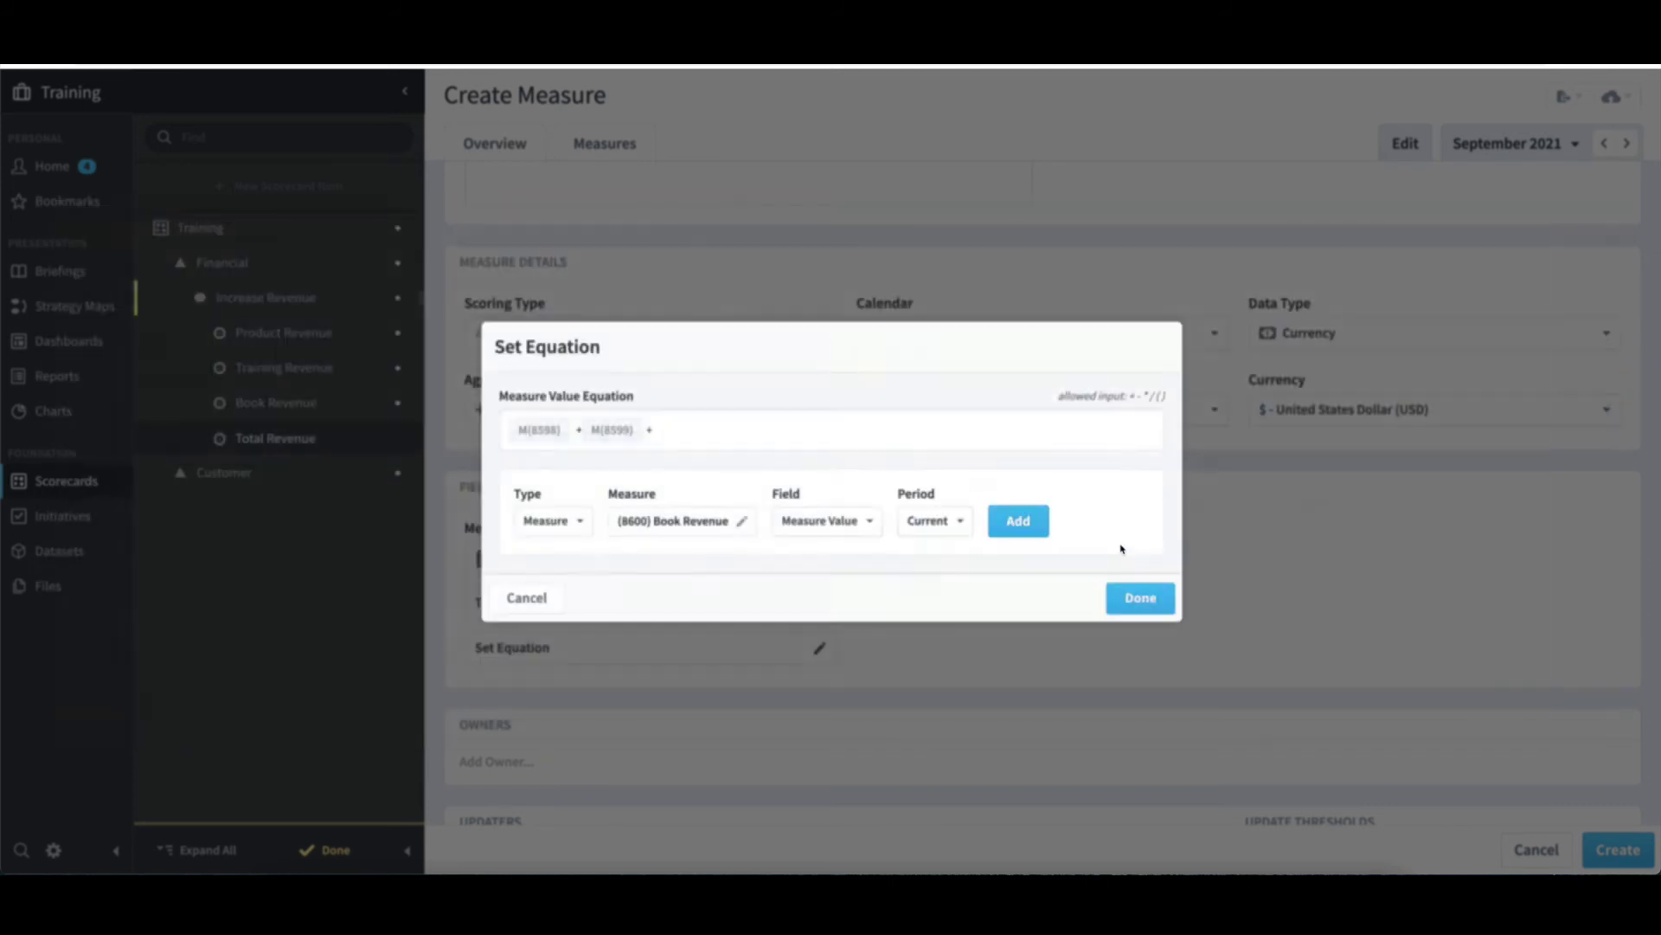
{"action": "left_click", "coordinate": [1039, 527]}
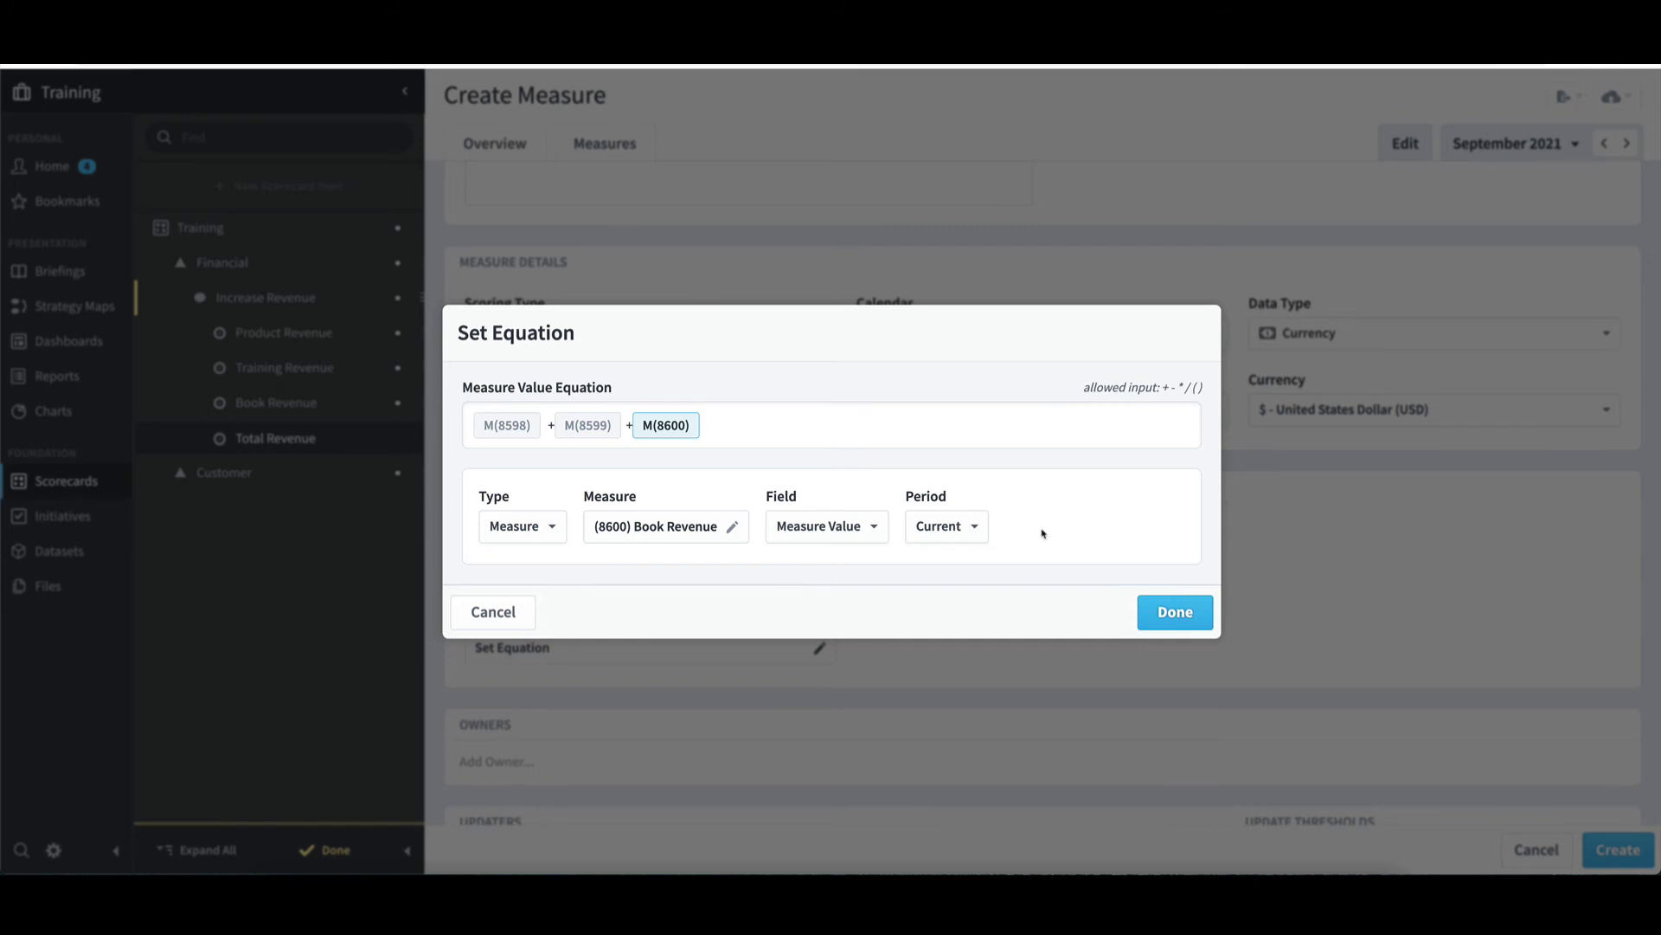
{"action": "left_click", "coordinate": [1176, 612]}
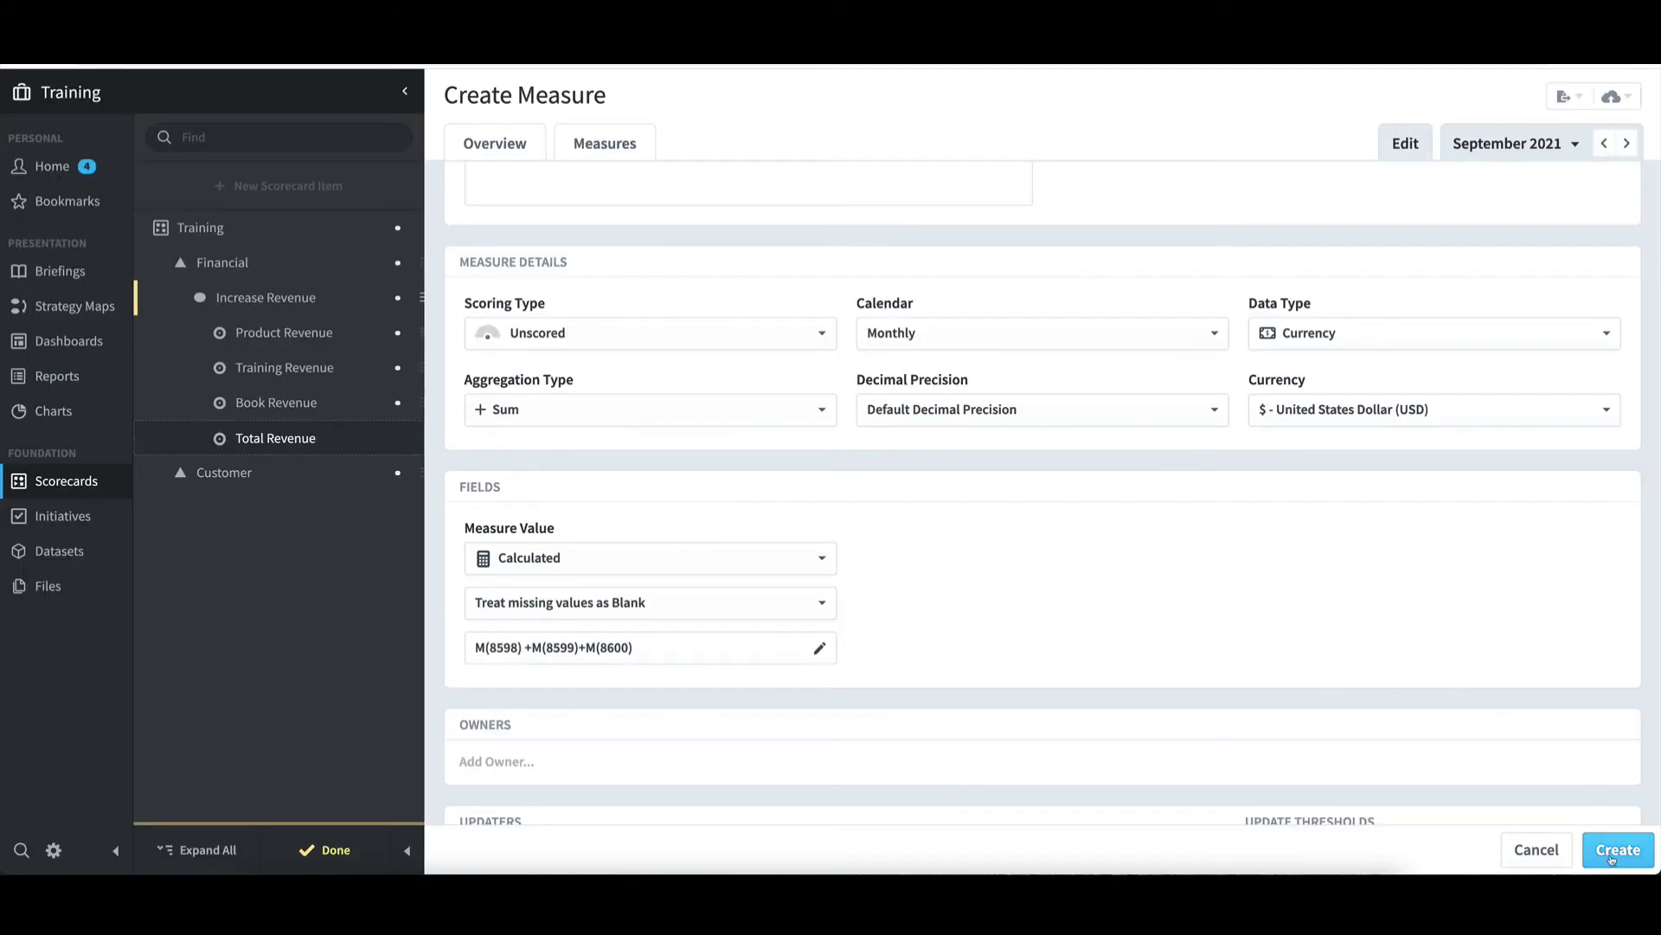
{"action": "left_click", "coordinate": [1613, 852]}
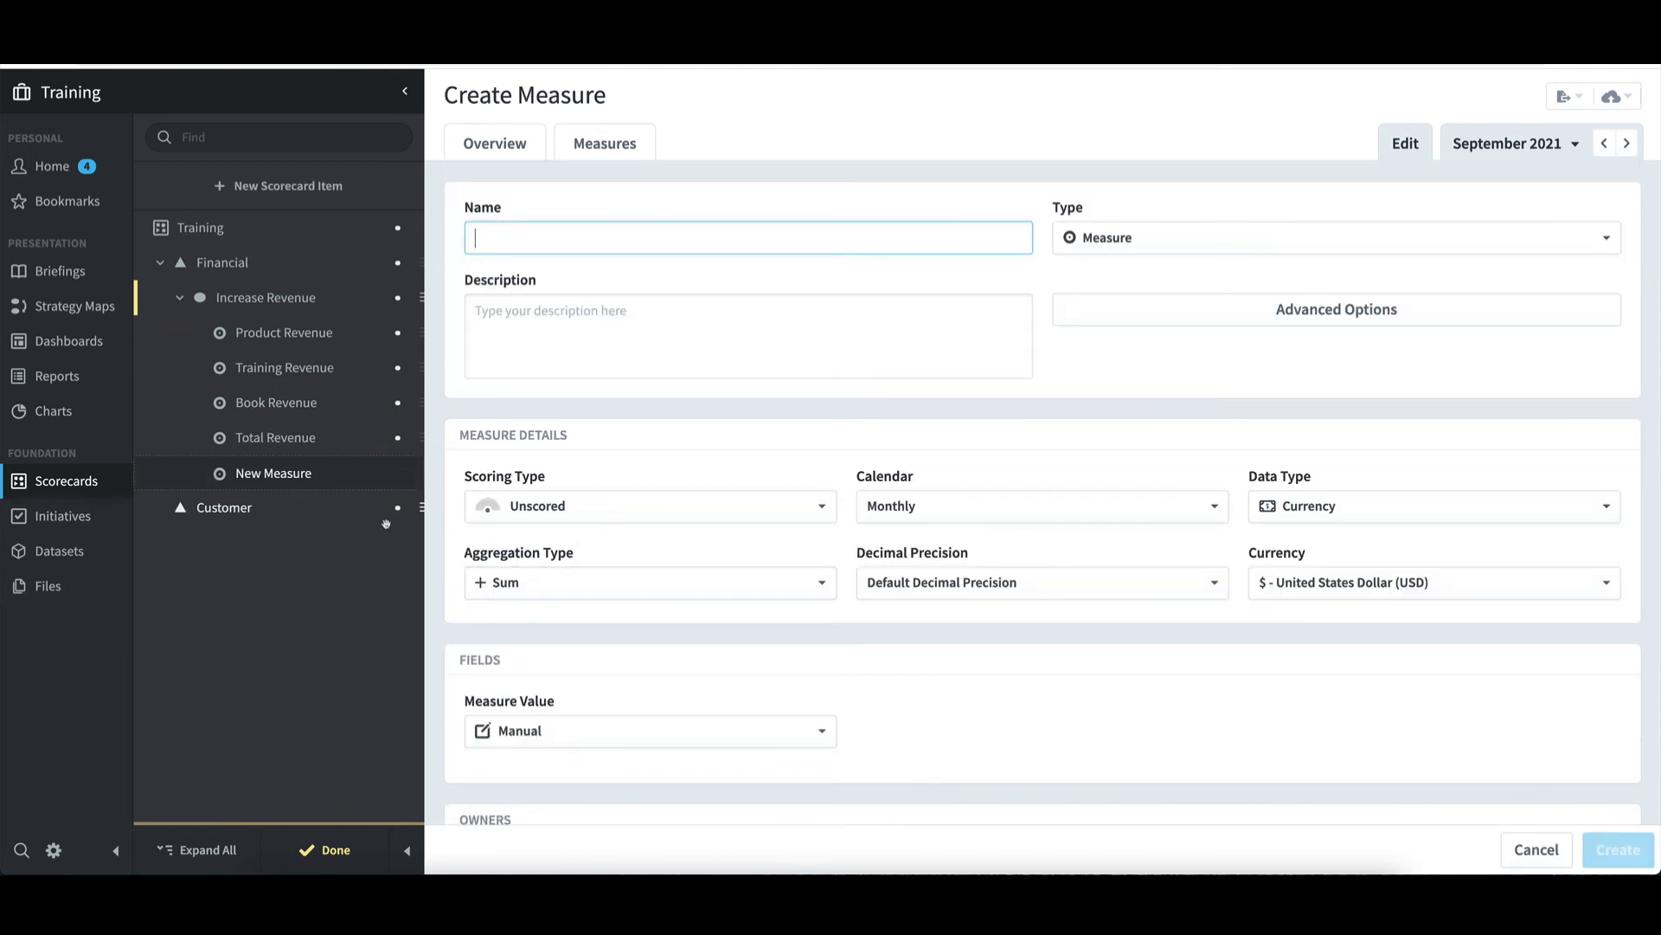
Open Total Revenue and check its weight, 0% beside three measures at 33.33%, then cancel
{"action": "left_click", "coordinate": [310, 438]}
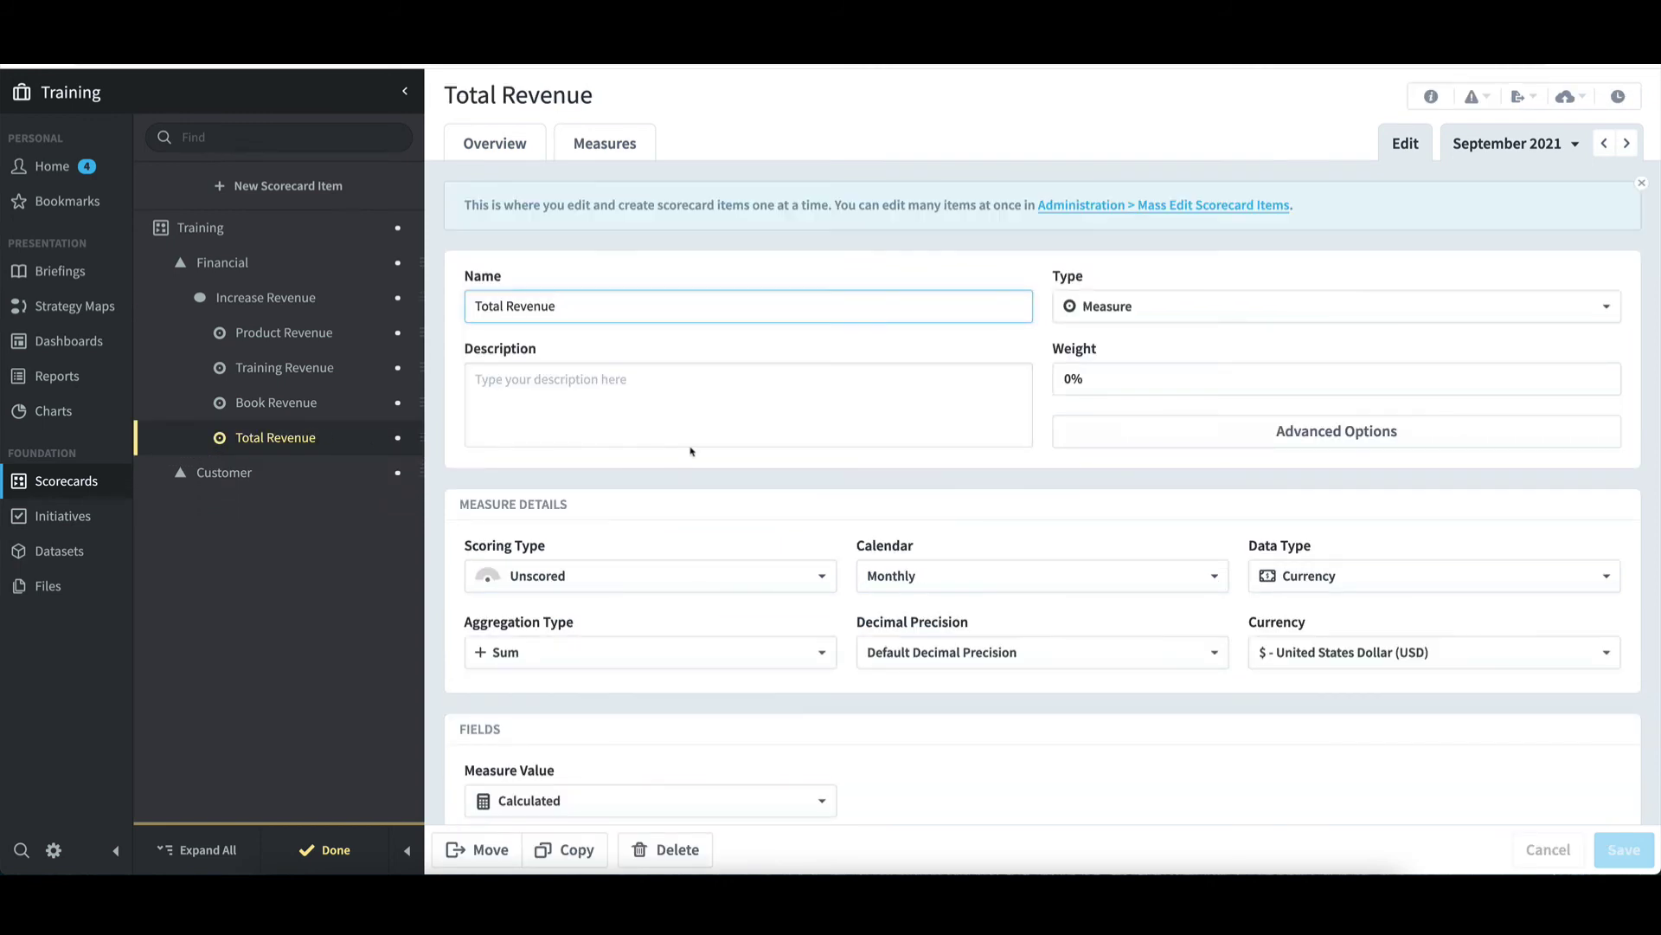
{"action": "left_click", "coordinate": [1077, 389]}
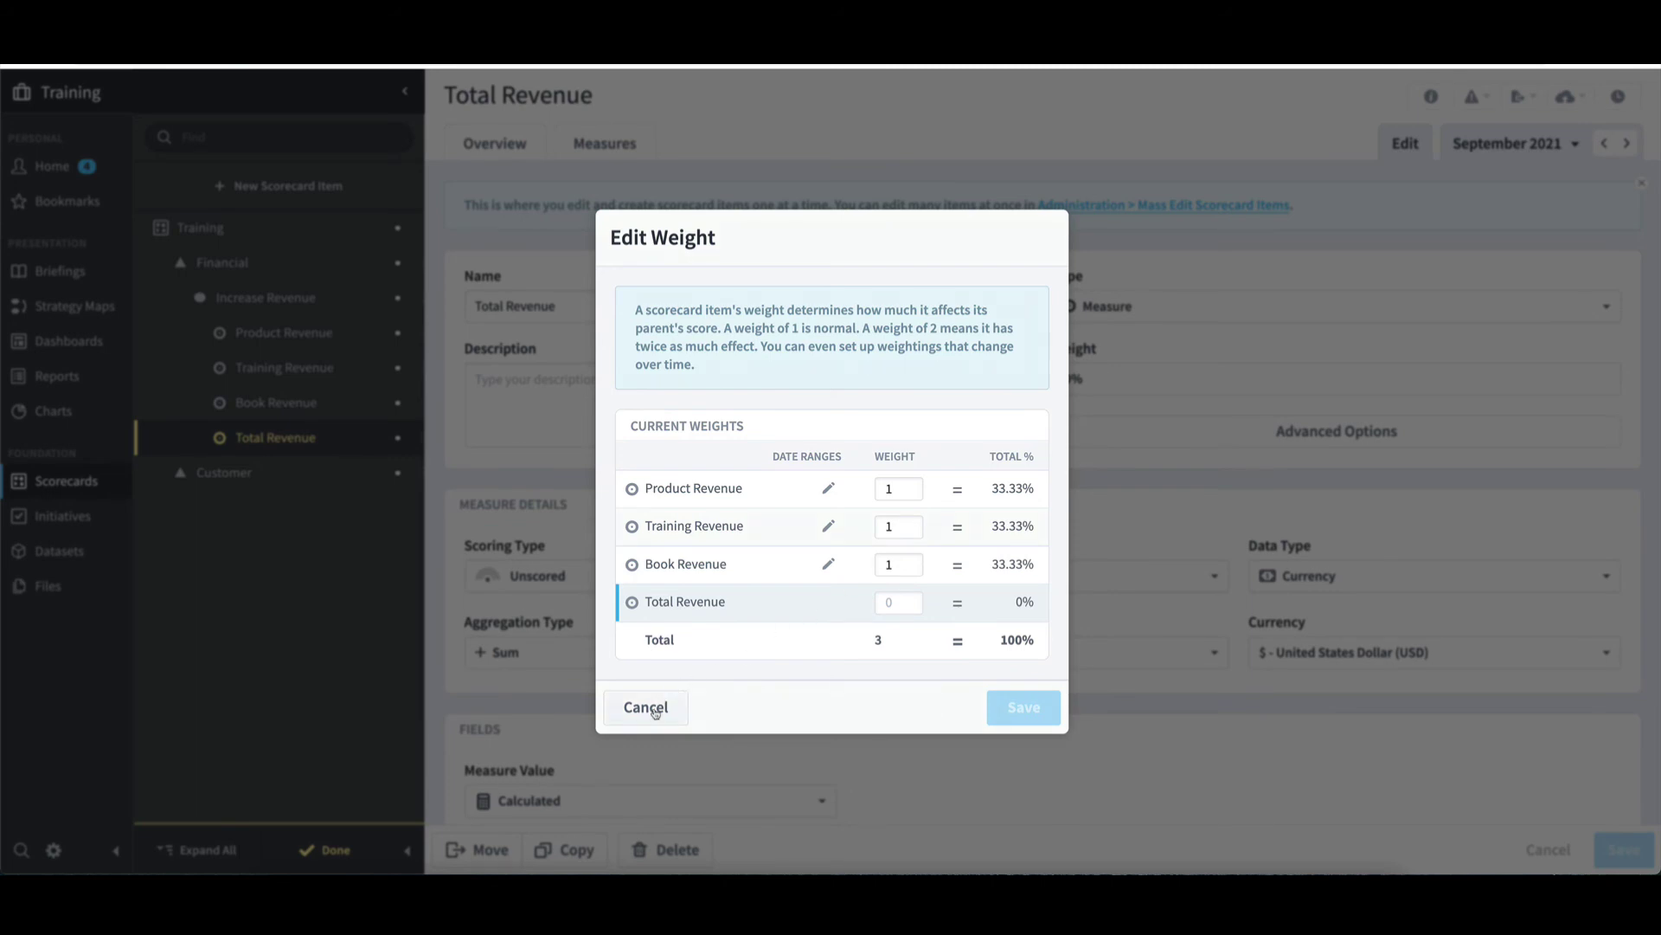
{"action": "left_click", "coordinate": [655, 710]}
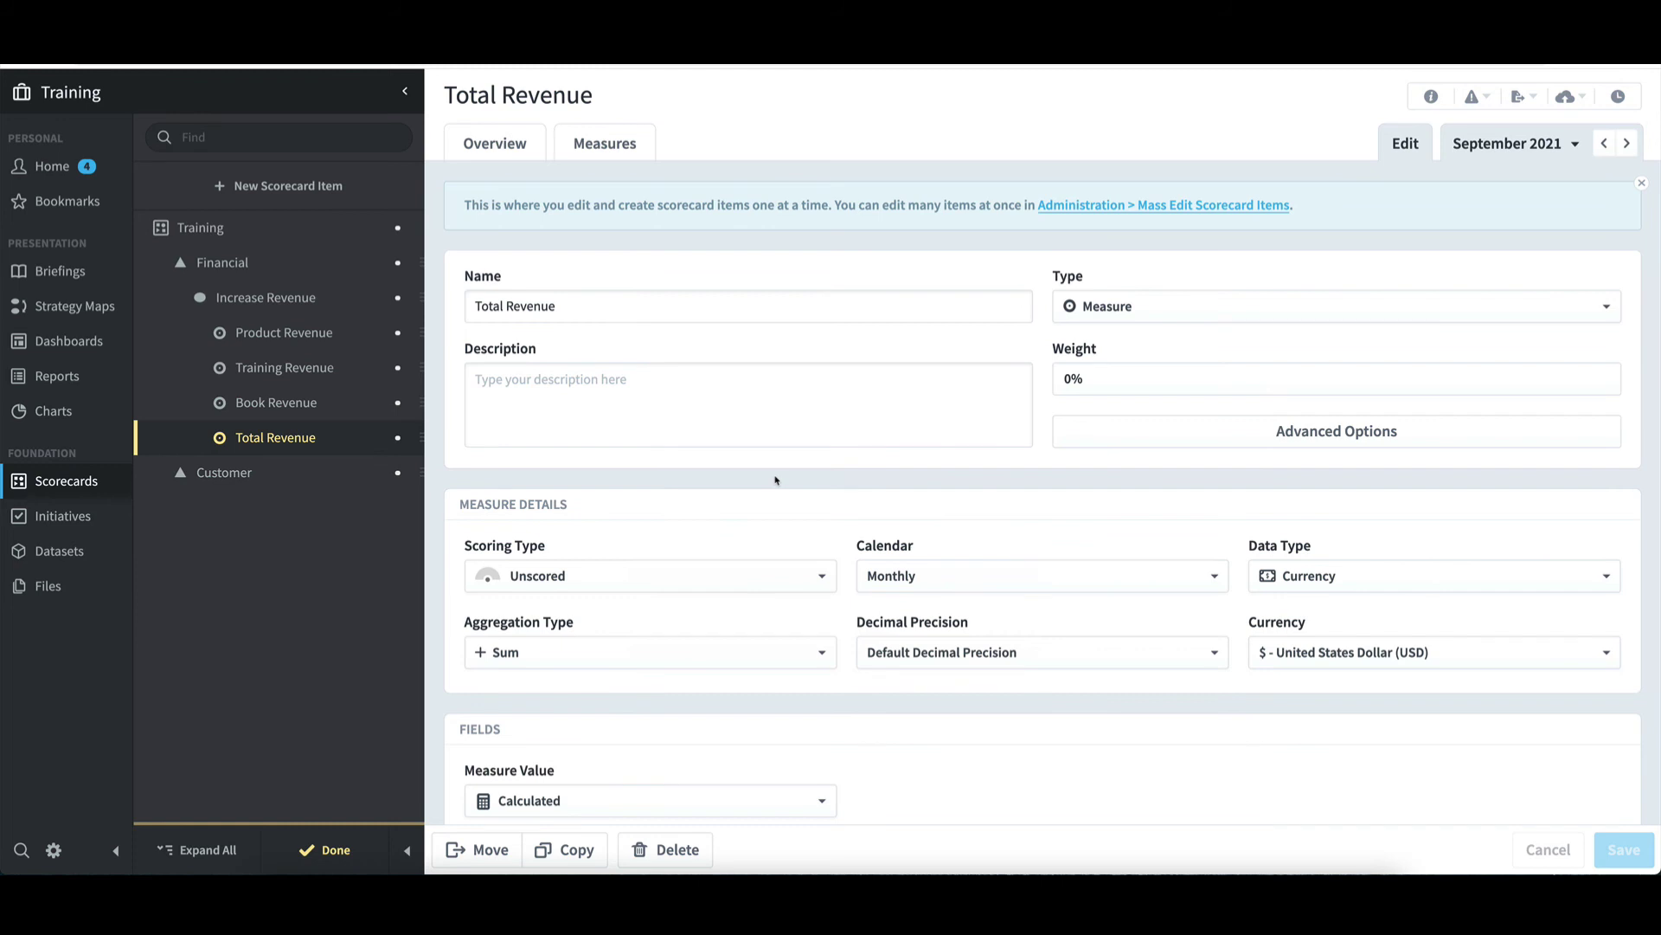
Leave the edit page and open Product Revenue's overview, showing $440K red and $470K goal thresholds
{"action": "left_click", "coordinate": [327, 852]}
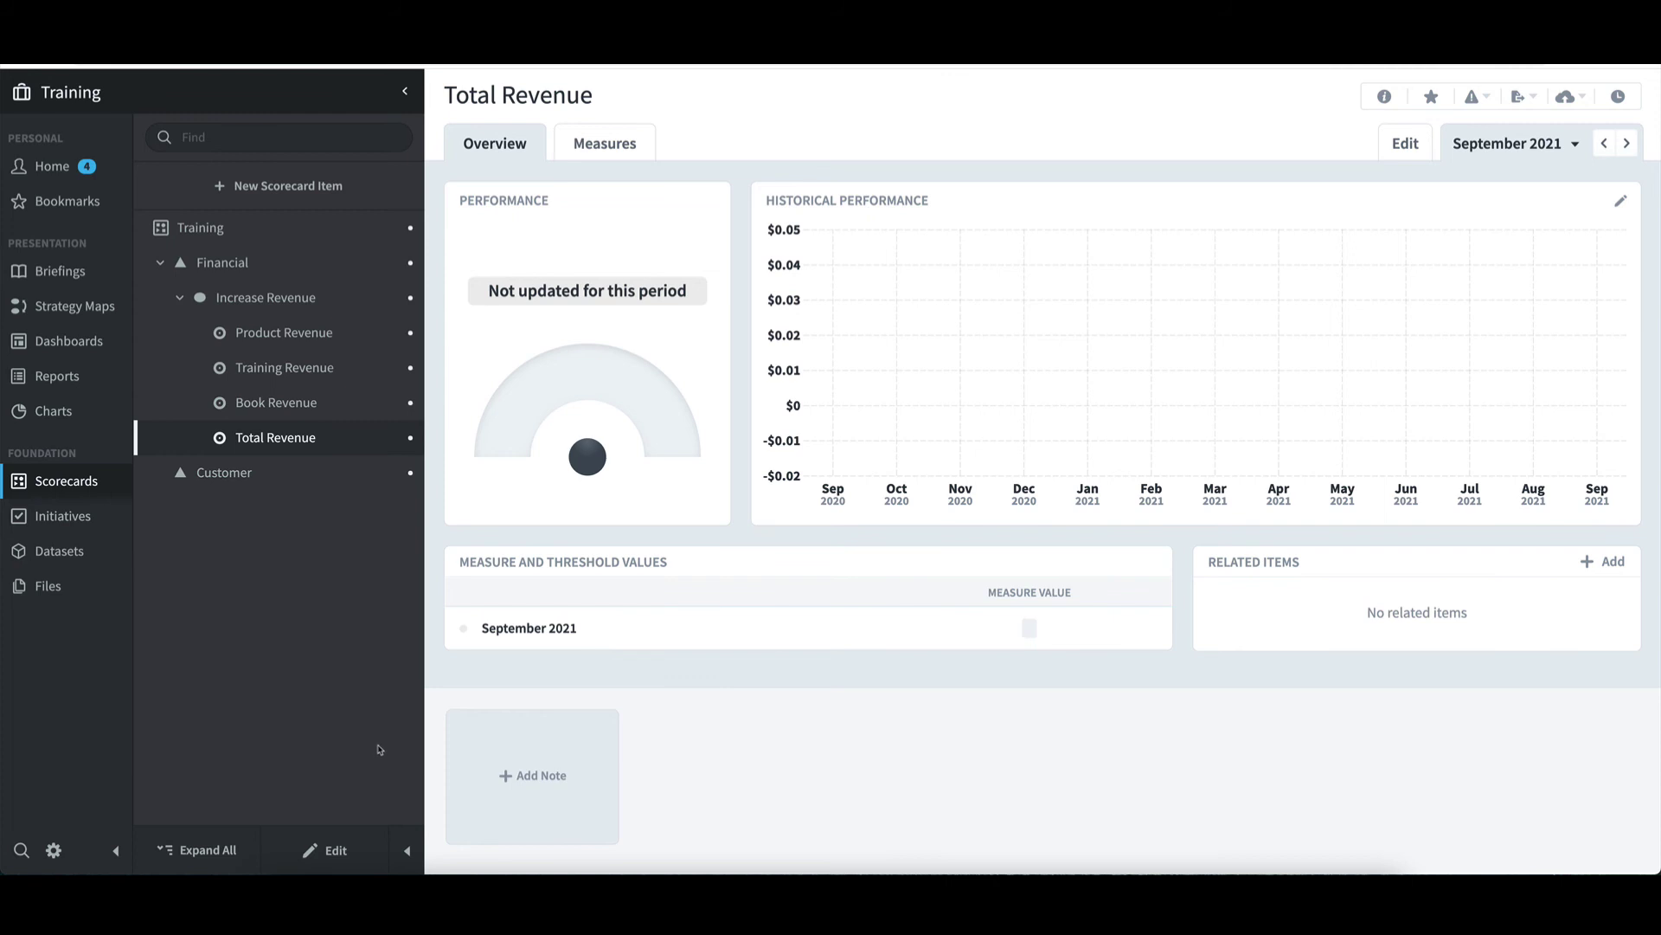
{"action": "left_click", "coordinate": [277, 334]}
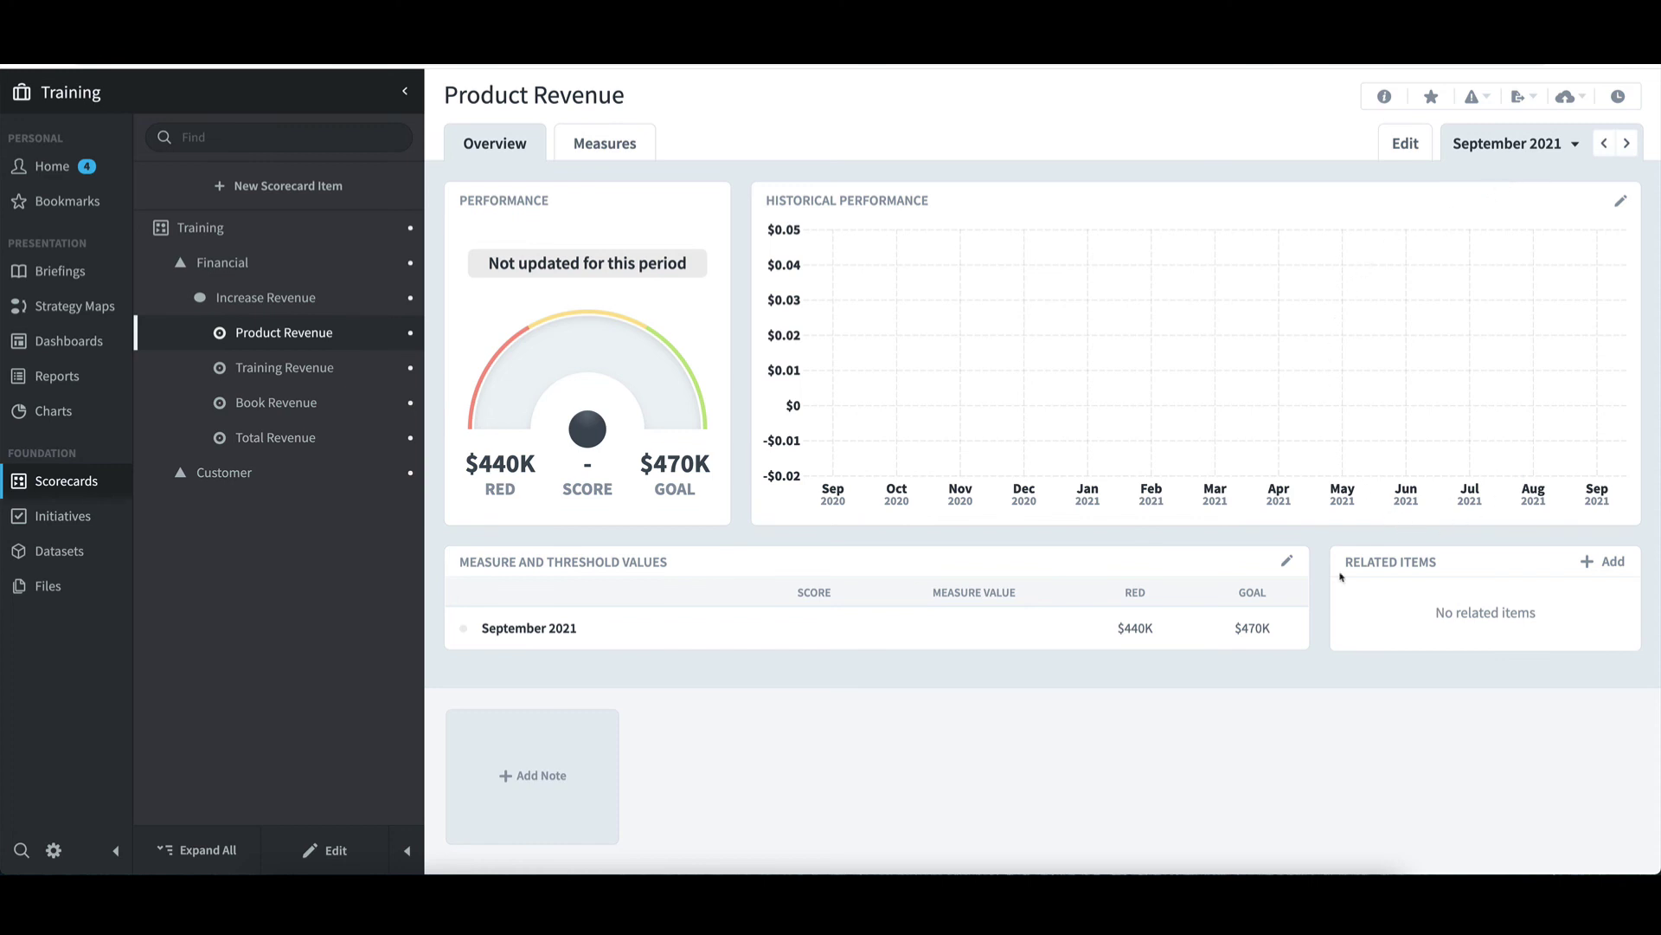
Enter 480000 as Product Revenue's September 2021 value, then step to August and back
{"action": "left_click", "coordinate": [1288, 563]}
{"action": "type", "text": "480000"}
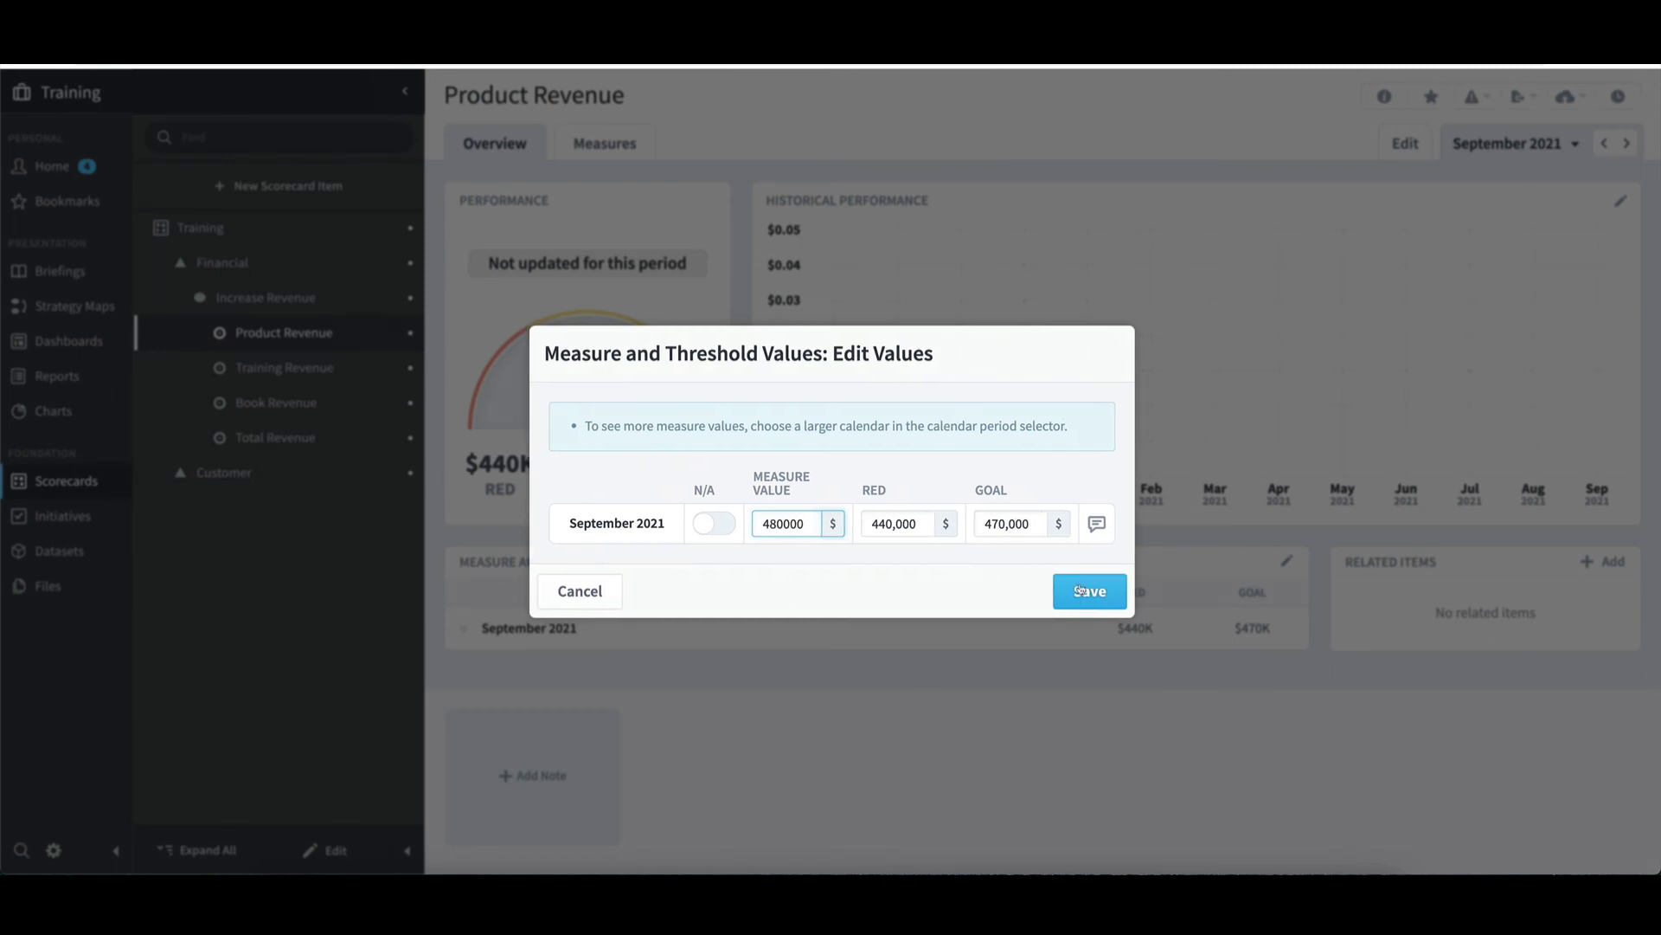
{"action": "left_click", "coordinate": [1092, 591]}
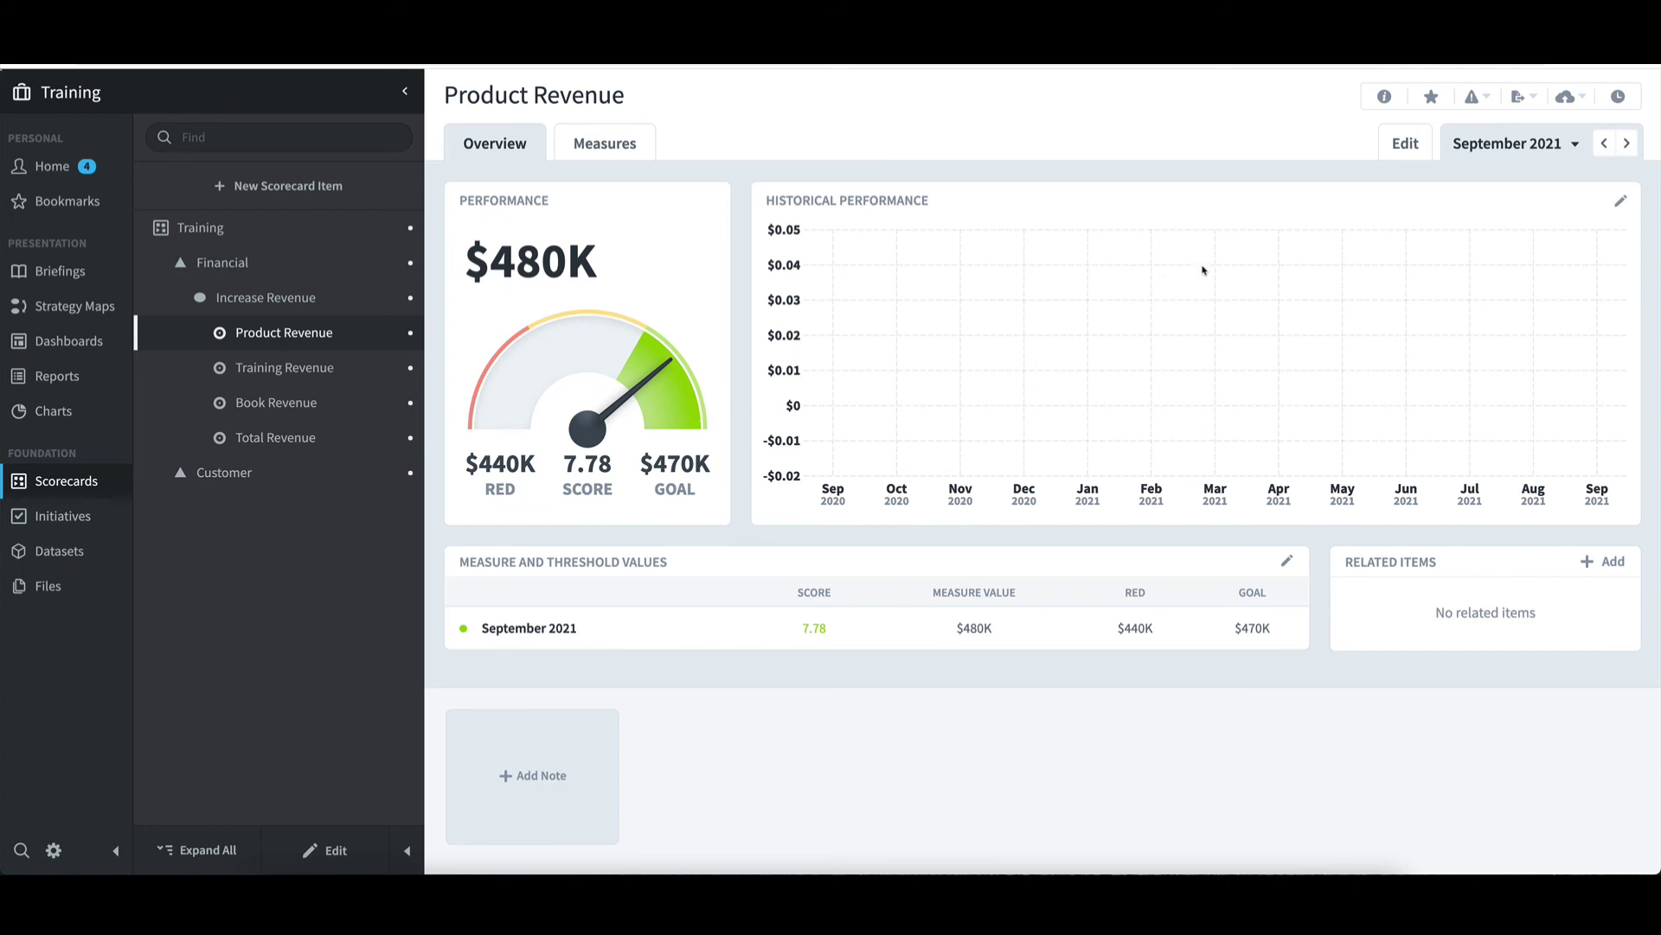
{"action": "left_click", "coordinate": [1606, 143]}
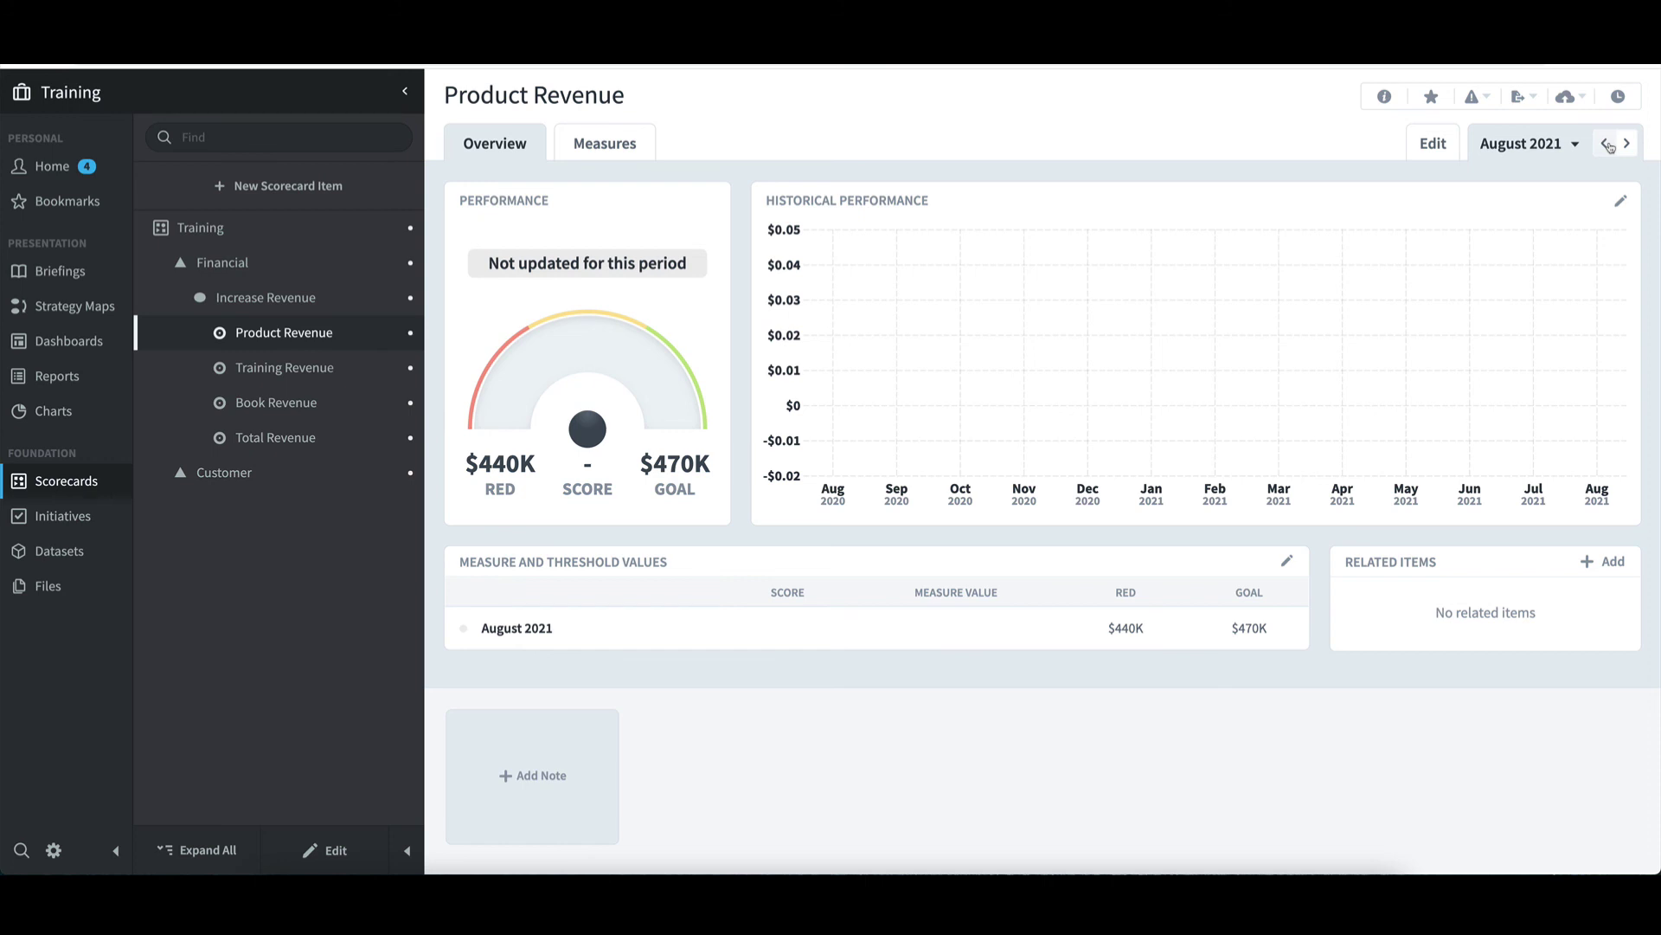
{"action": "left_click", "coordinate": [1627, 144]}
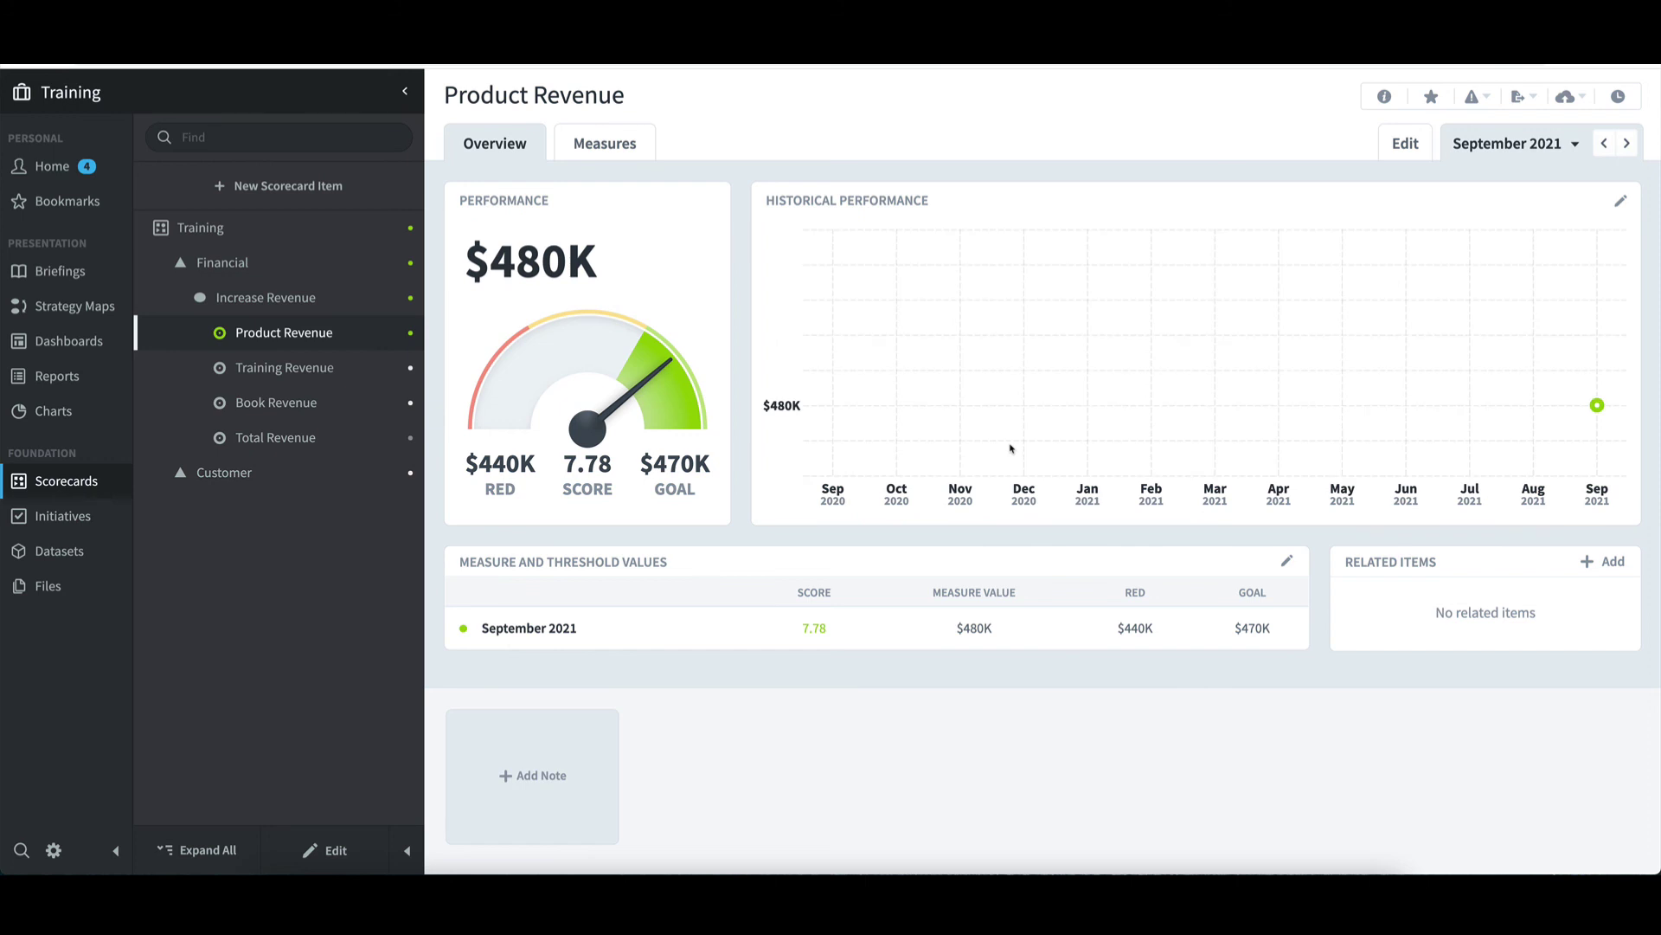
Open Update Measures from Home and filter it to the Training organization
{"action": "left_click", "coordinate": [52, 169]}
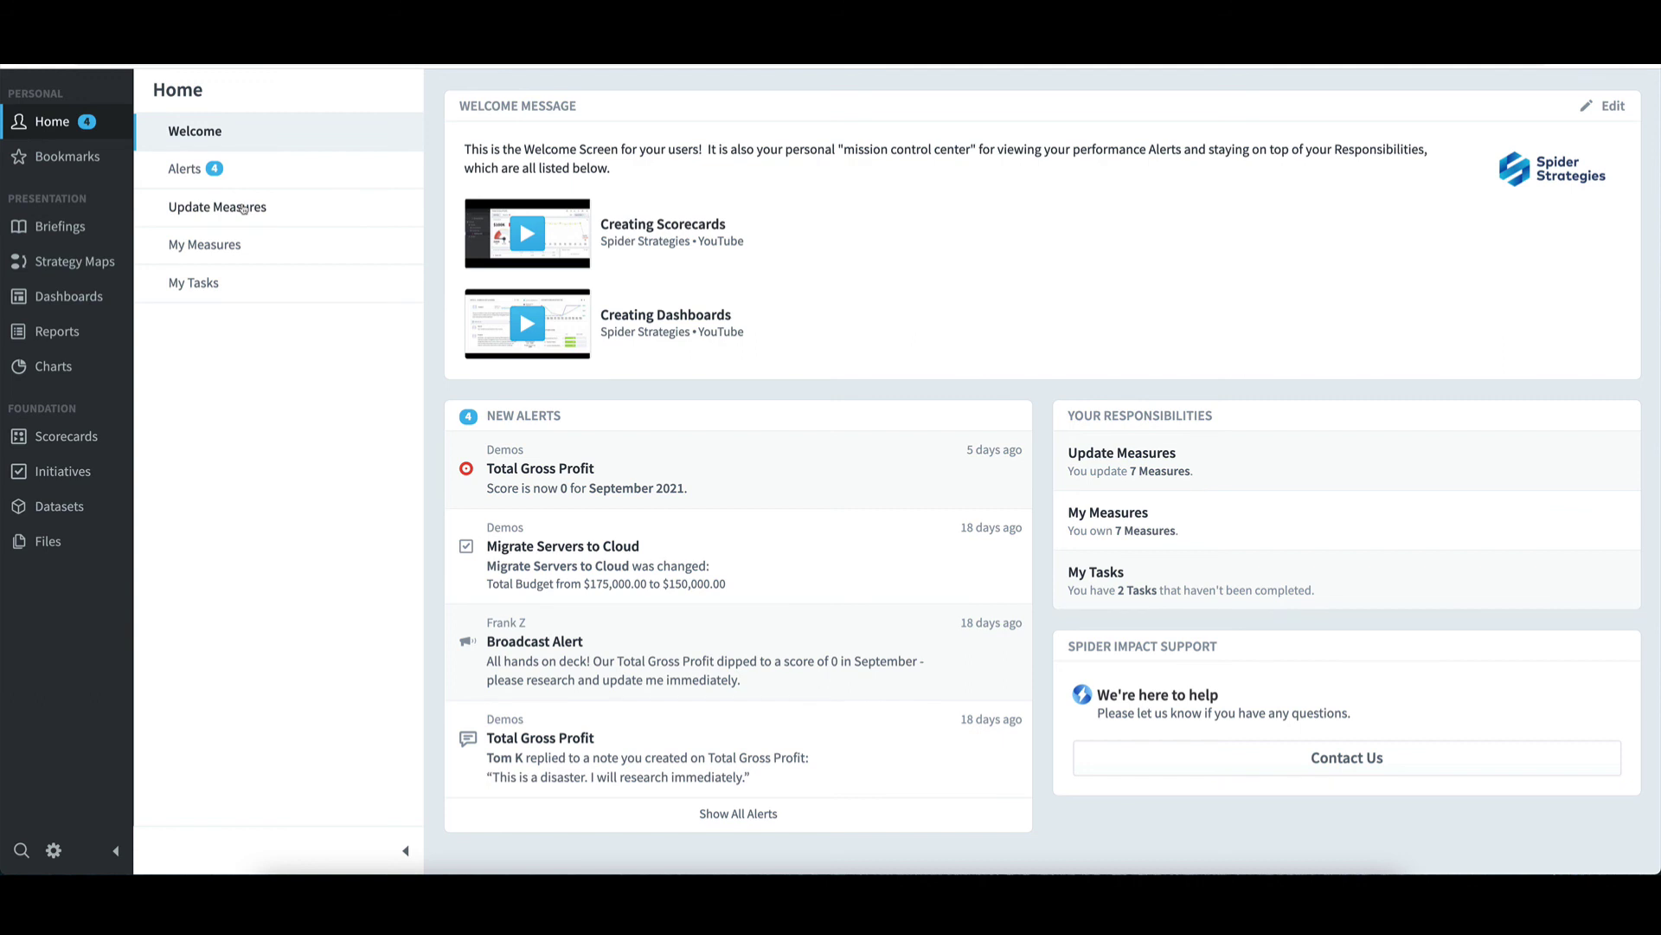
{"action": "left_click", "coordinate": [243, 207]}
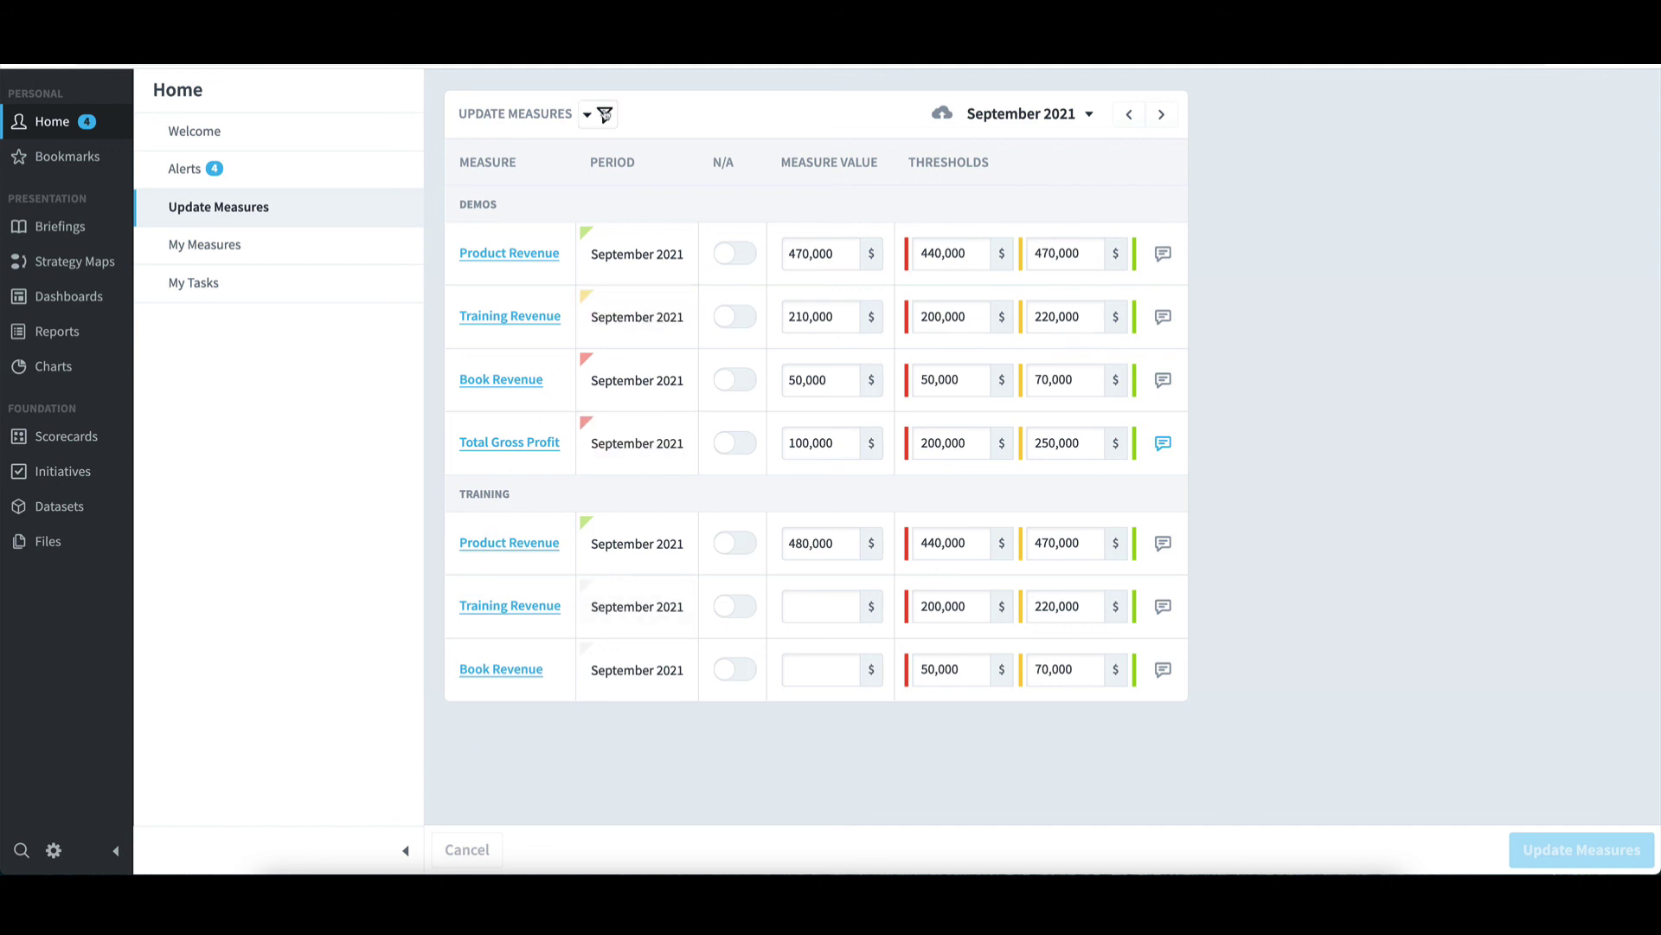
{"action": "left_click", "coordinate": [605, 115]}
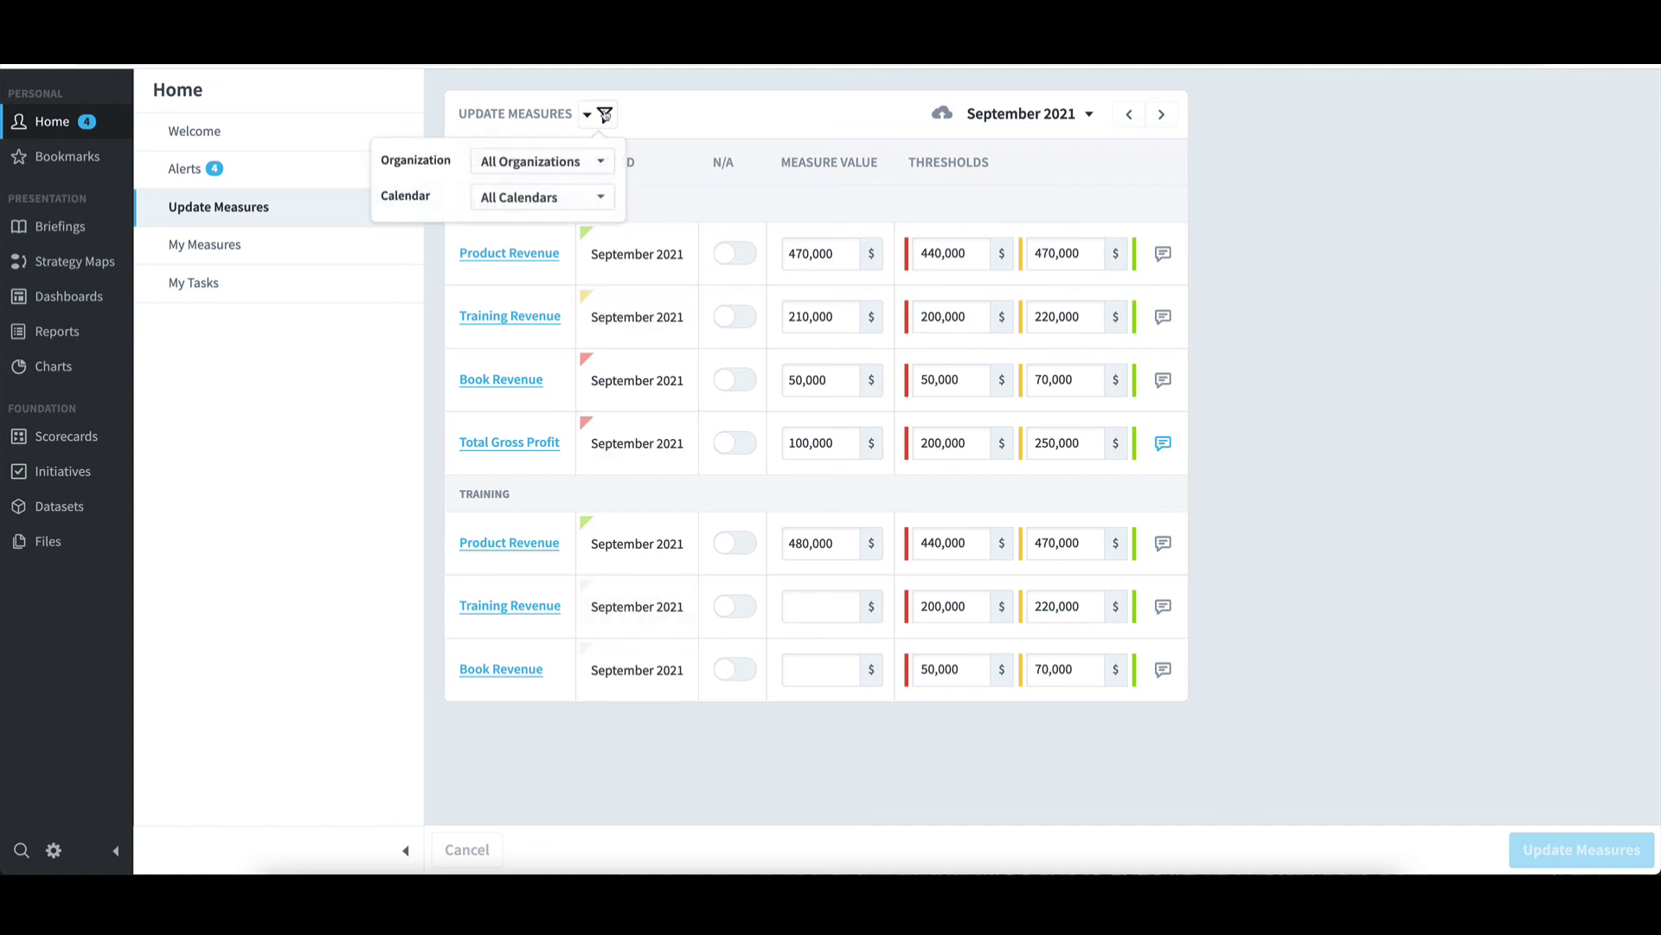
{"action": "left_click", "coordinate": [571, 163]}
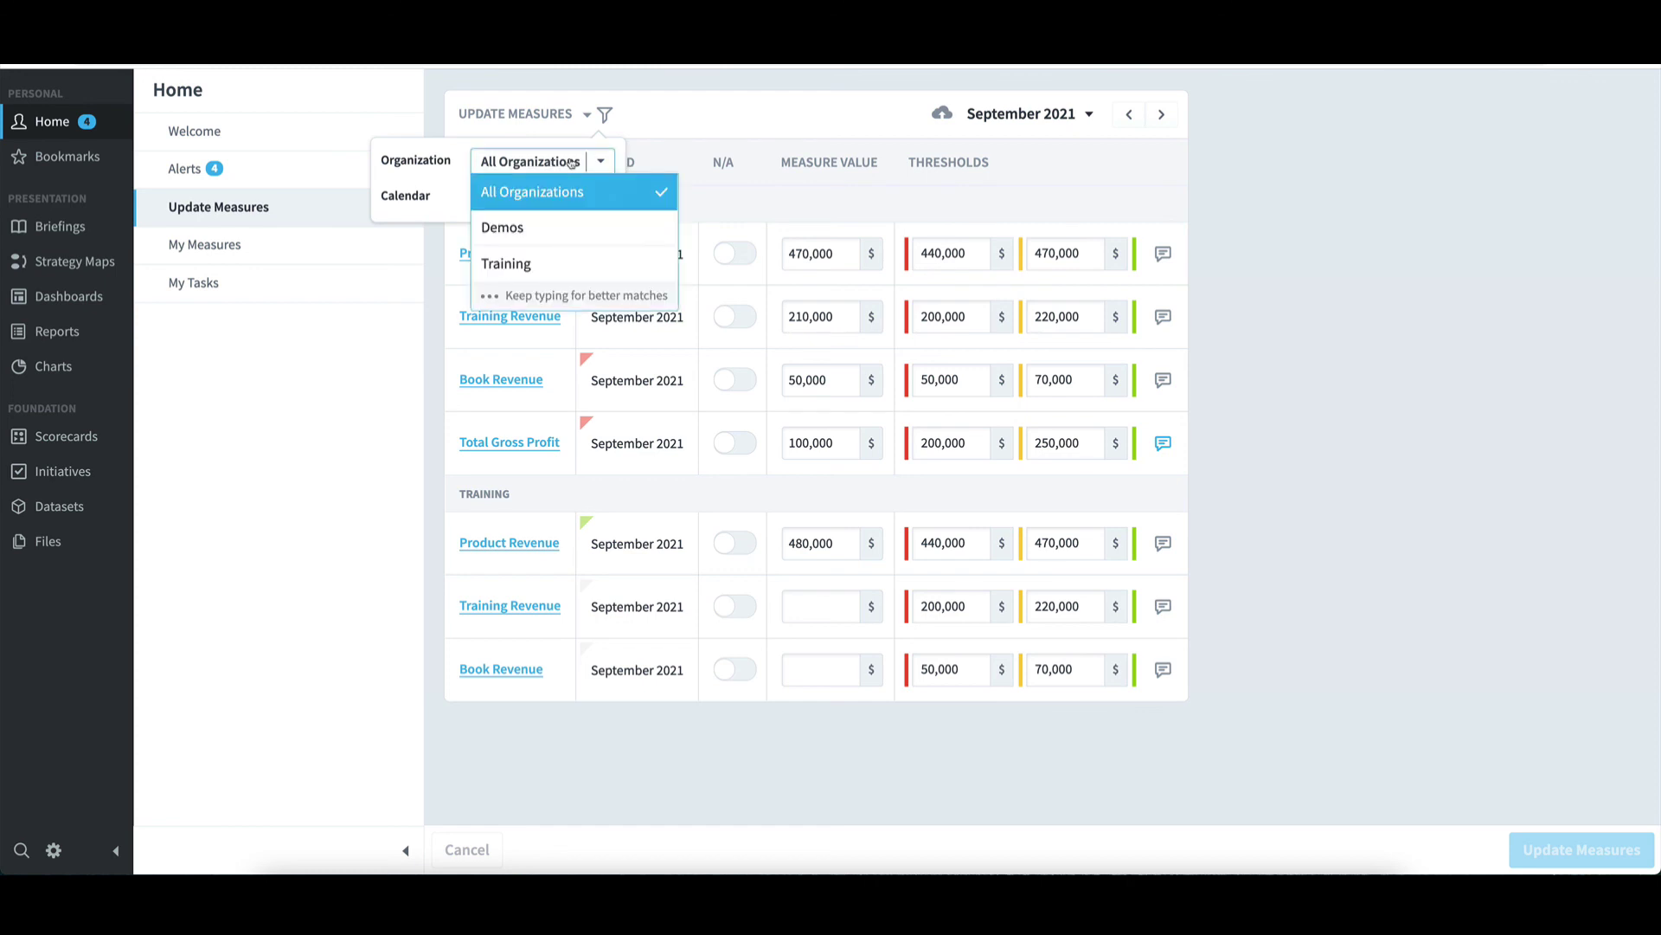
{"action": "left_click", "coordinate": [547, 260]}
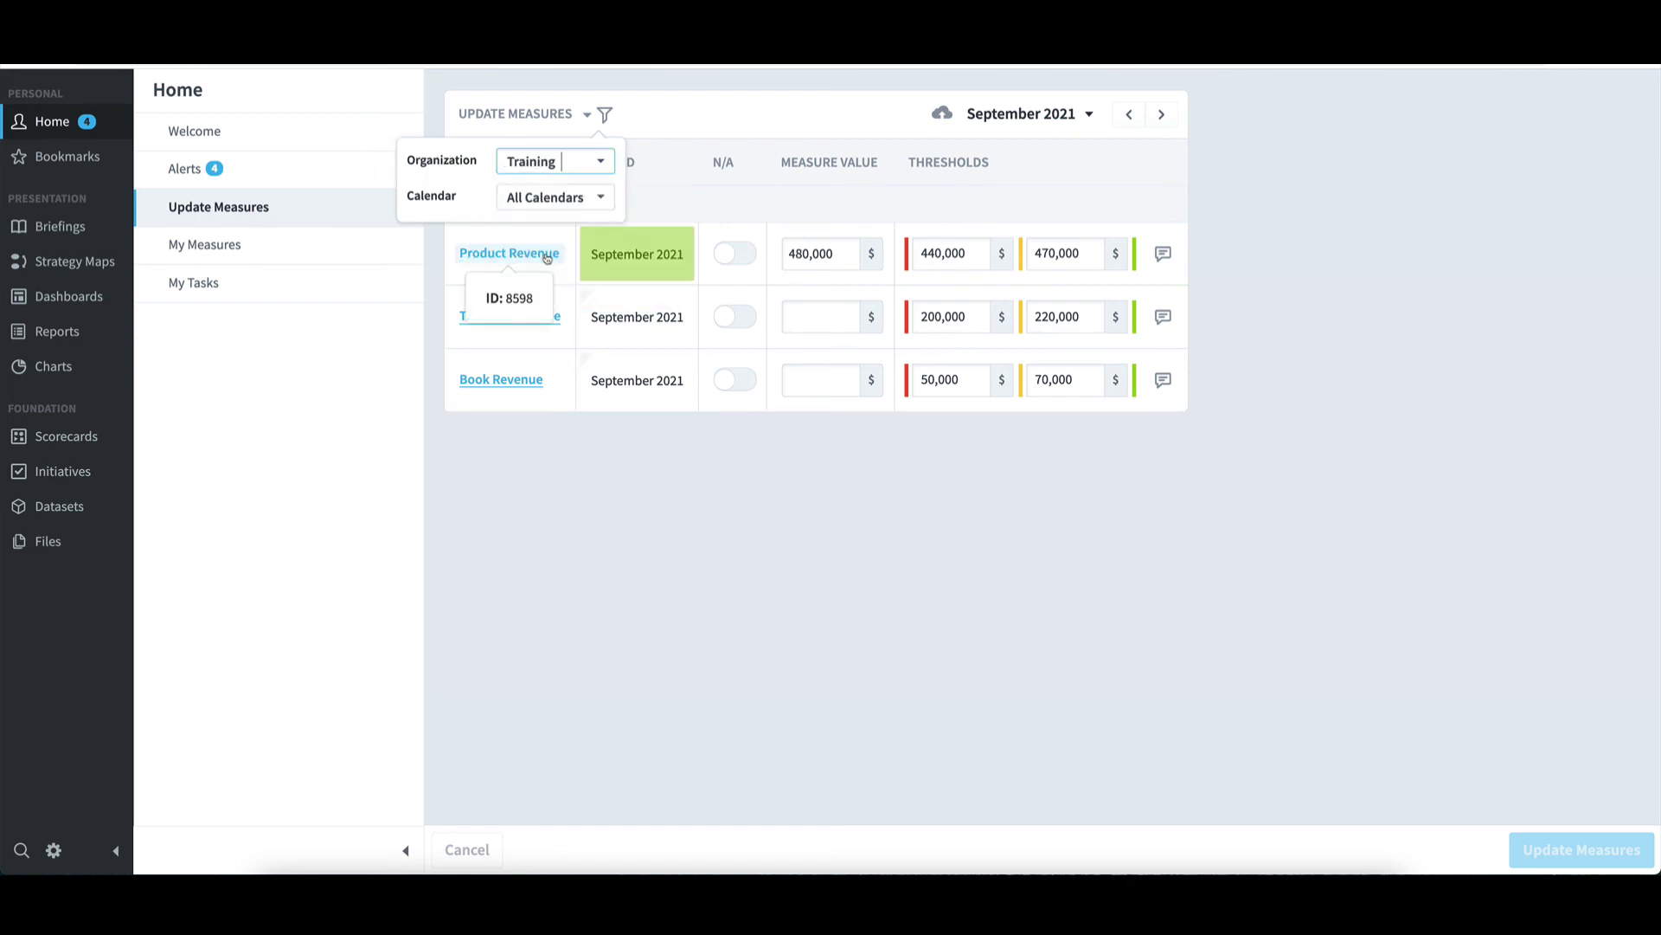
{"action": "left_click", "coordinate": [644, 504]}
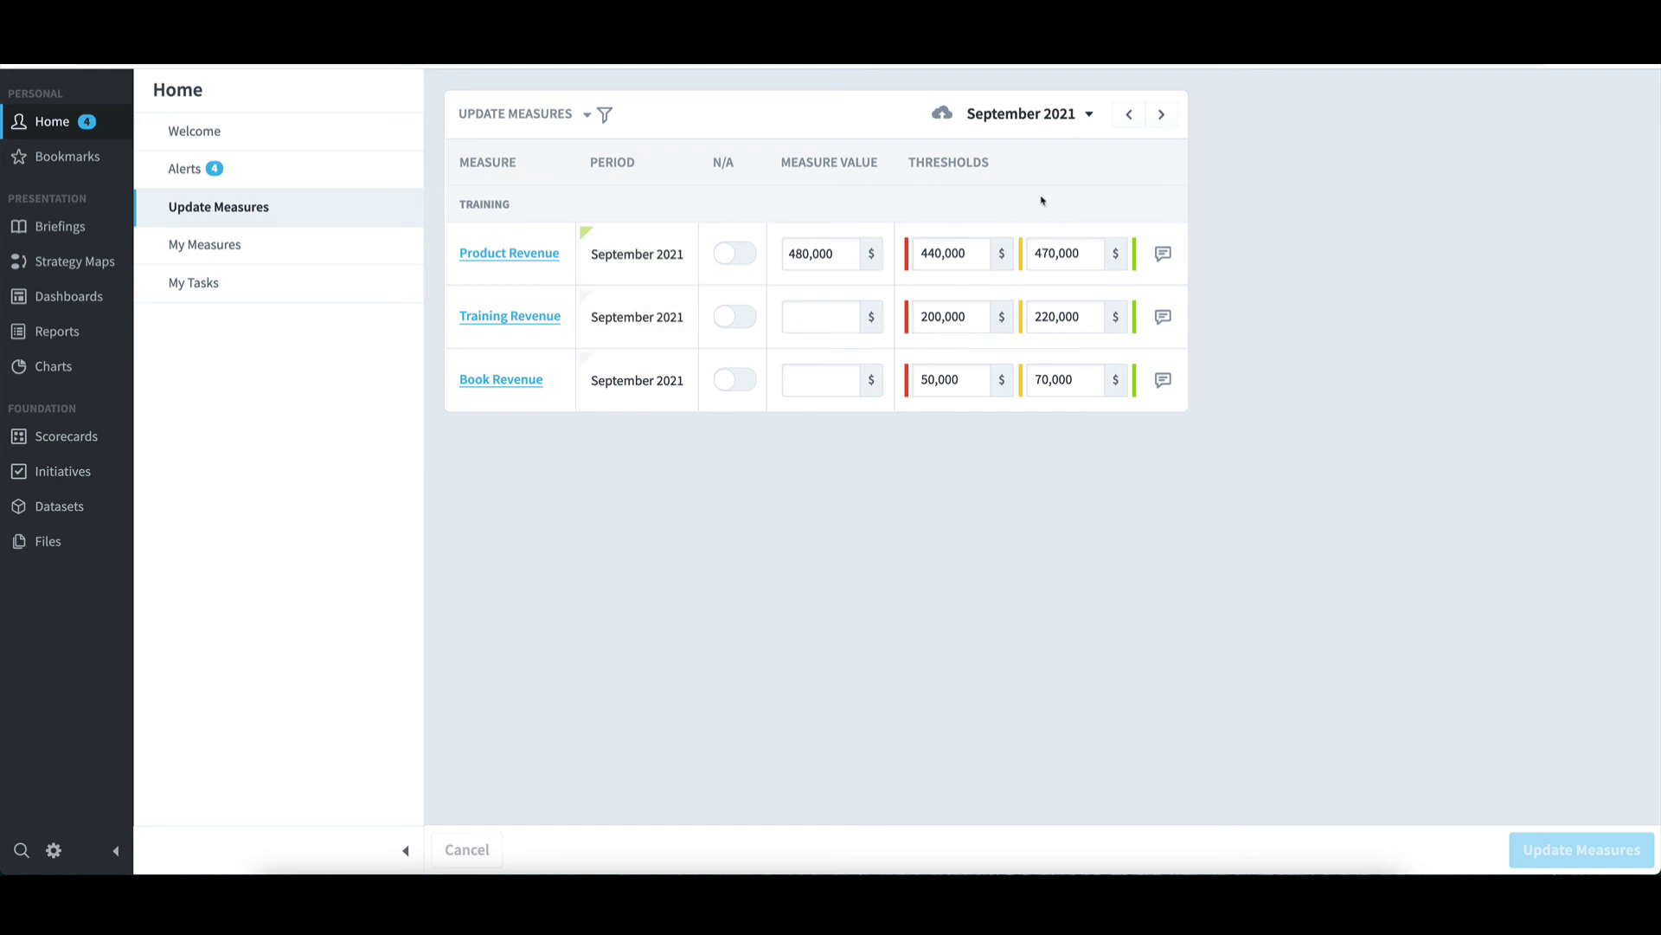
{"action": "left_click", "coordinate": [1089, 116]}
{"action": "left_click", "coordinate": [1027, 173]}
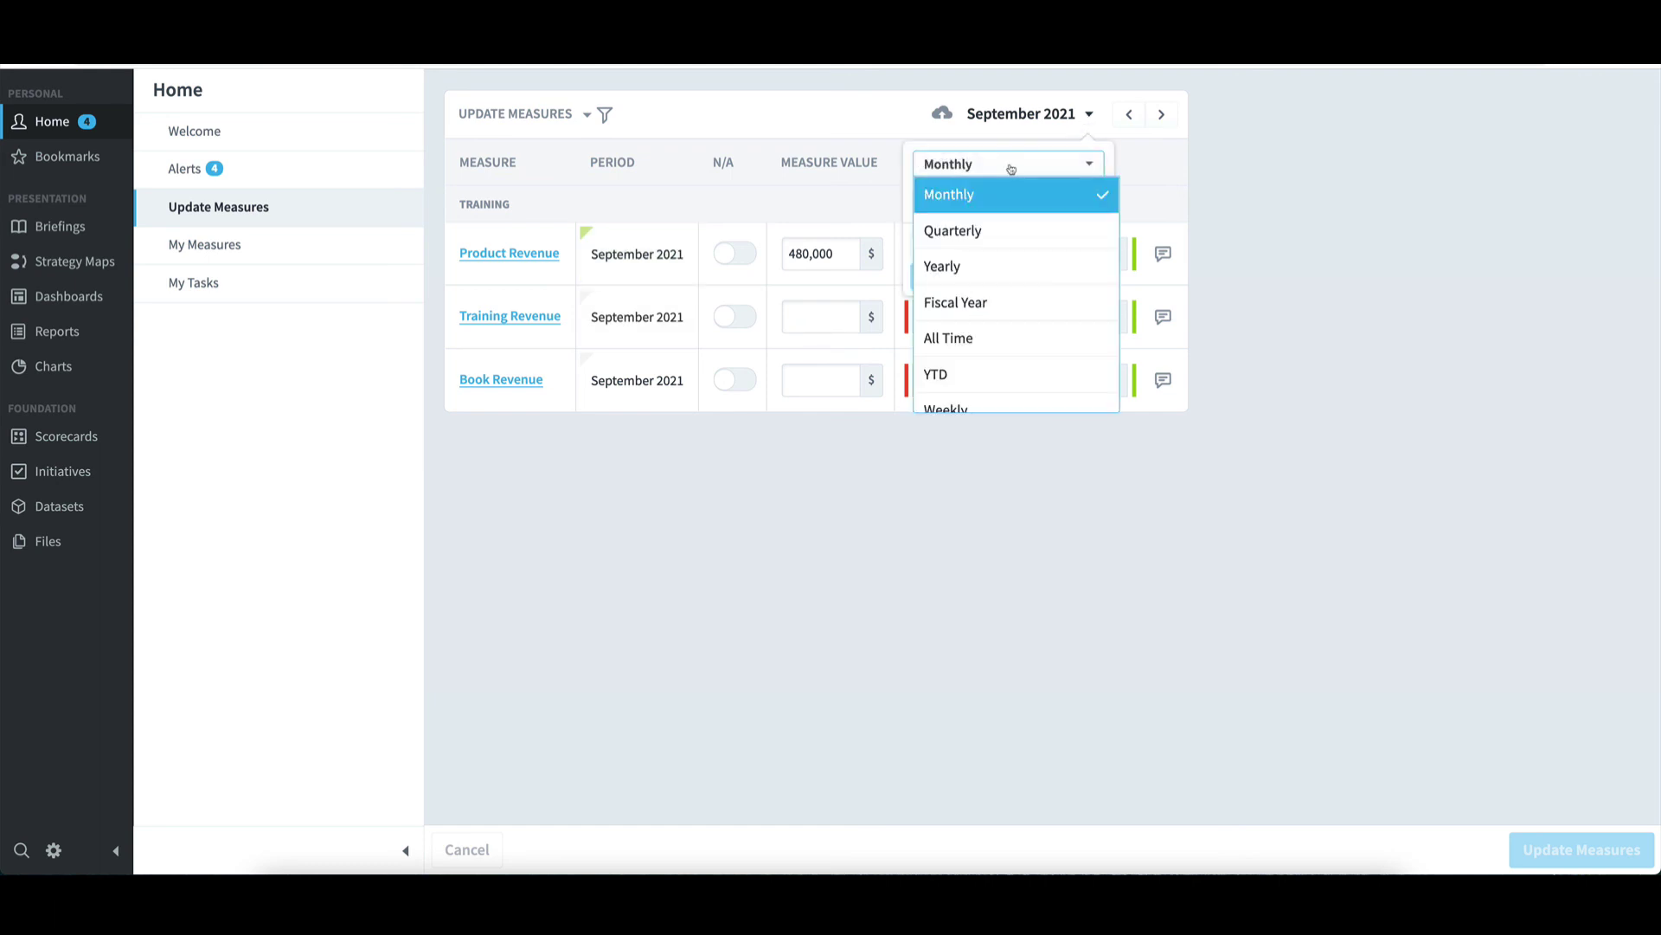
{"action": "left_click", "coordinate": [990, 228]}
{"action": "left_click", "coordinate": [1002, 276]}
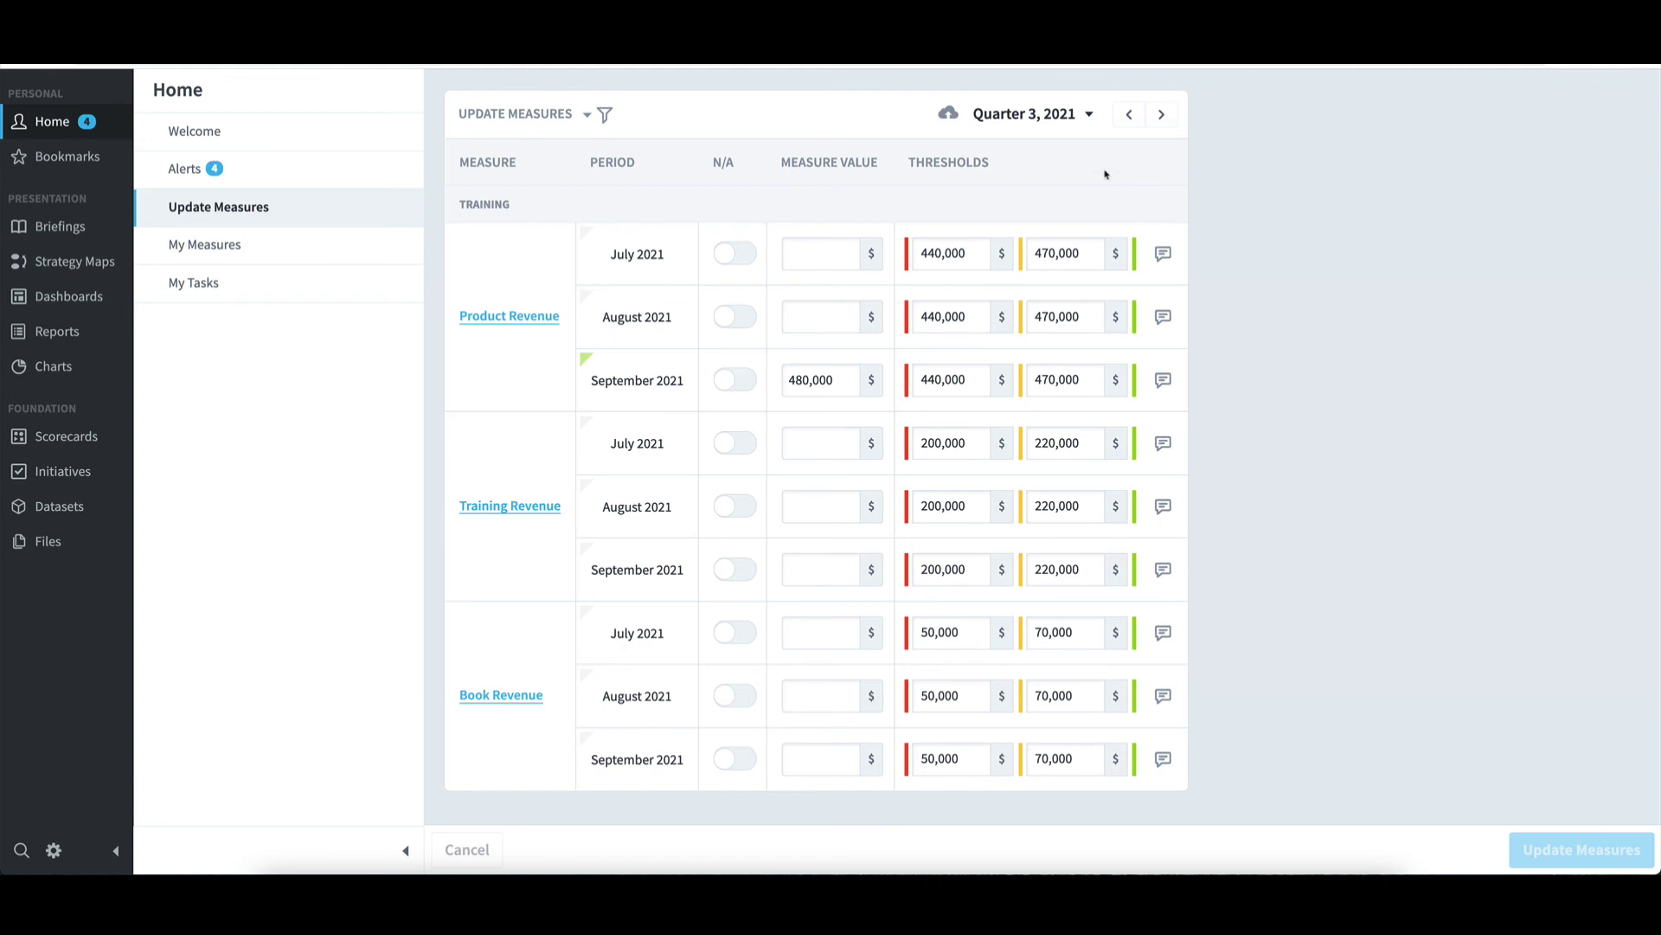
{"action": "left_click", "coordinate": [1088, 115]}
{"action": "left_click", "coordinate": [1027, 170]}
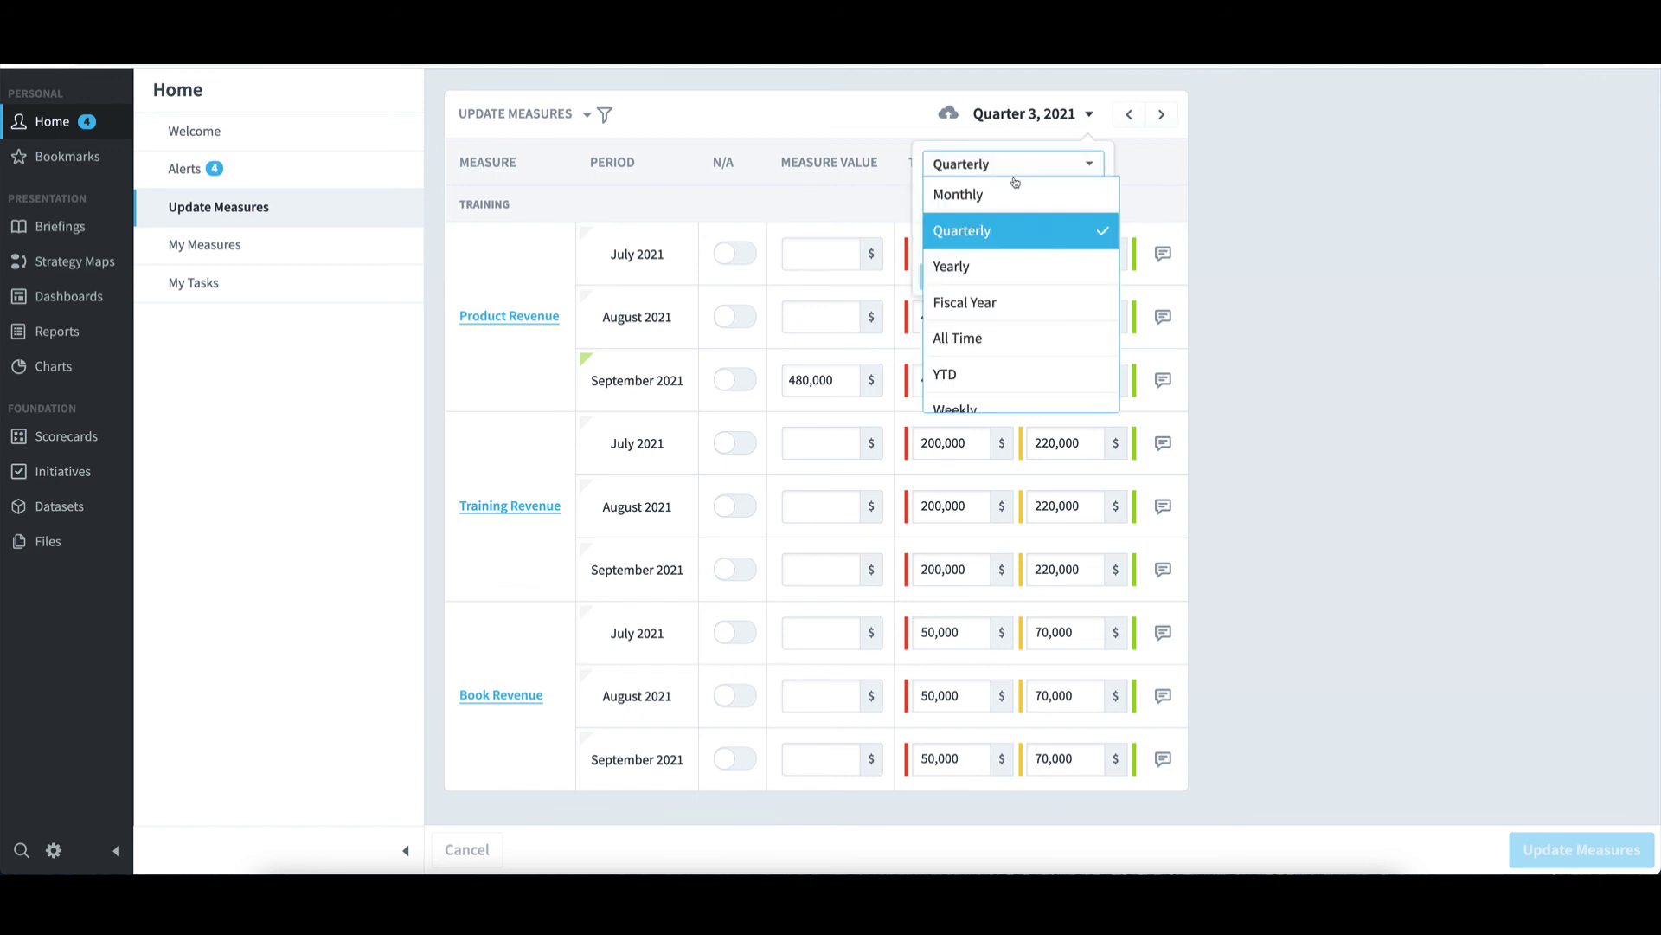
{"action": "left_click", "coordinate": [1015, 192]}
{"action": "left_click", "coordinate": [1092, 276]}
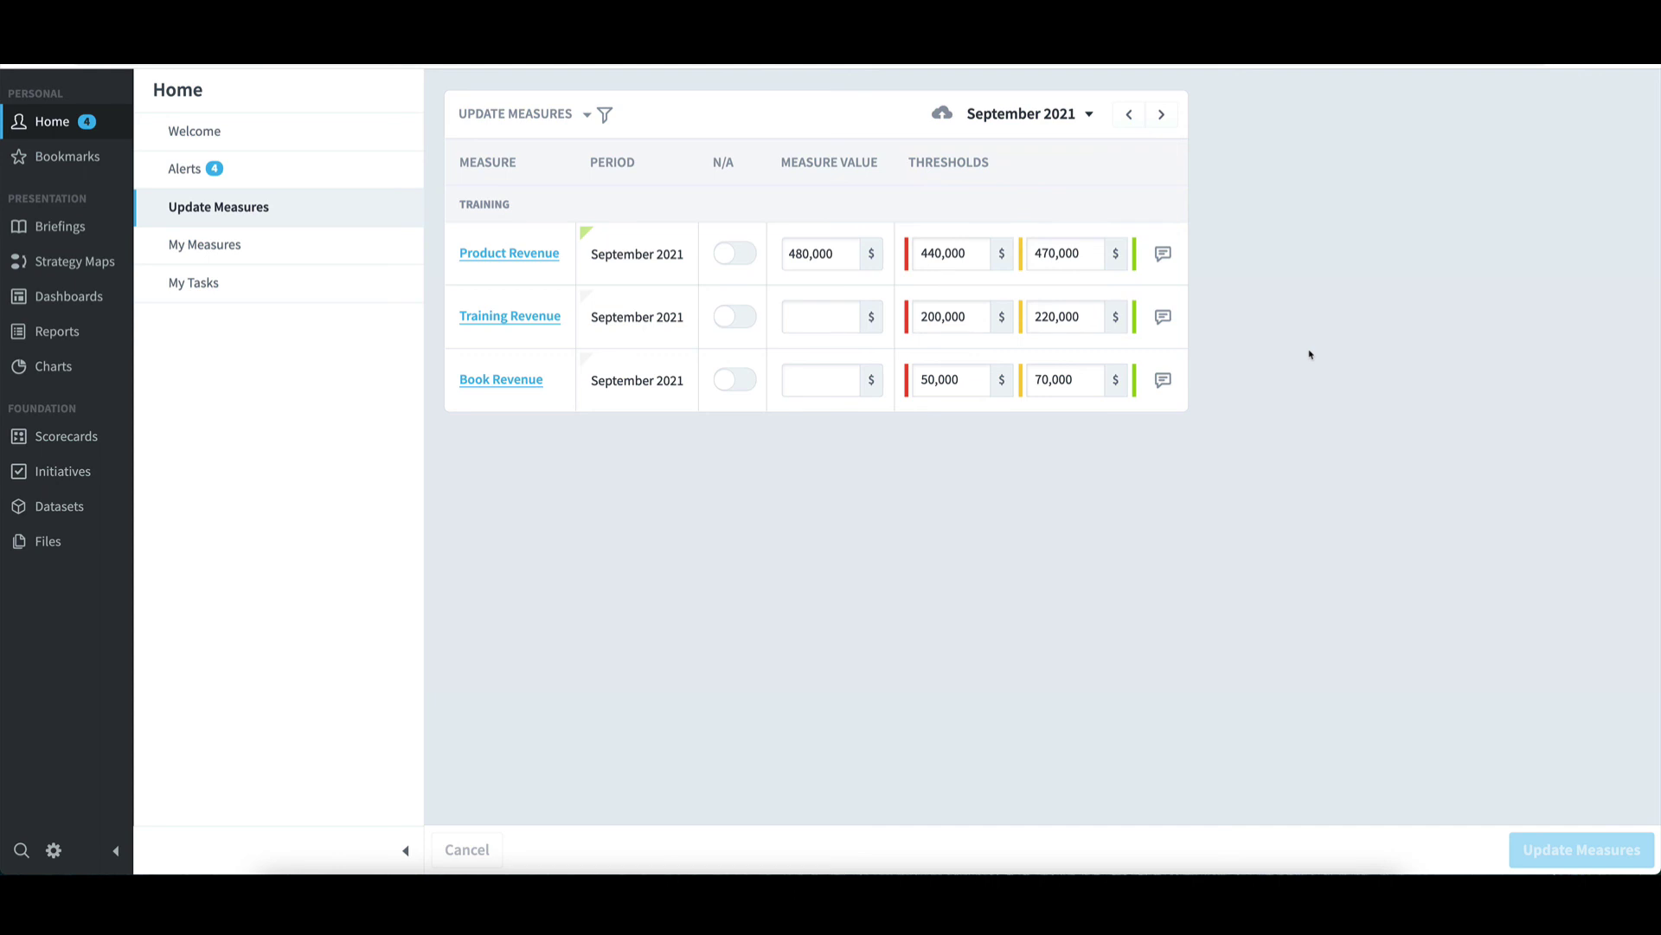
Enter 210000 for Training Revenue and 50000 for Book Revenue for September 2021, and update measures
{"action": "left_click", "coordinate": [808, 324]}
{"action": "type", "text": "210000"}
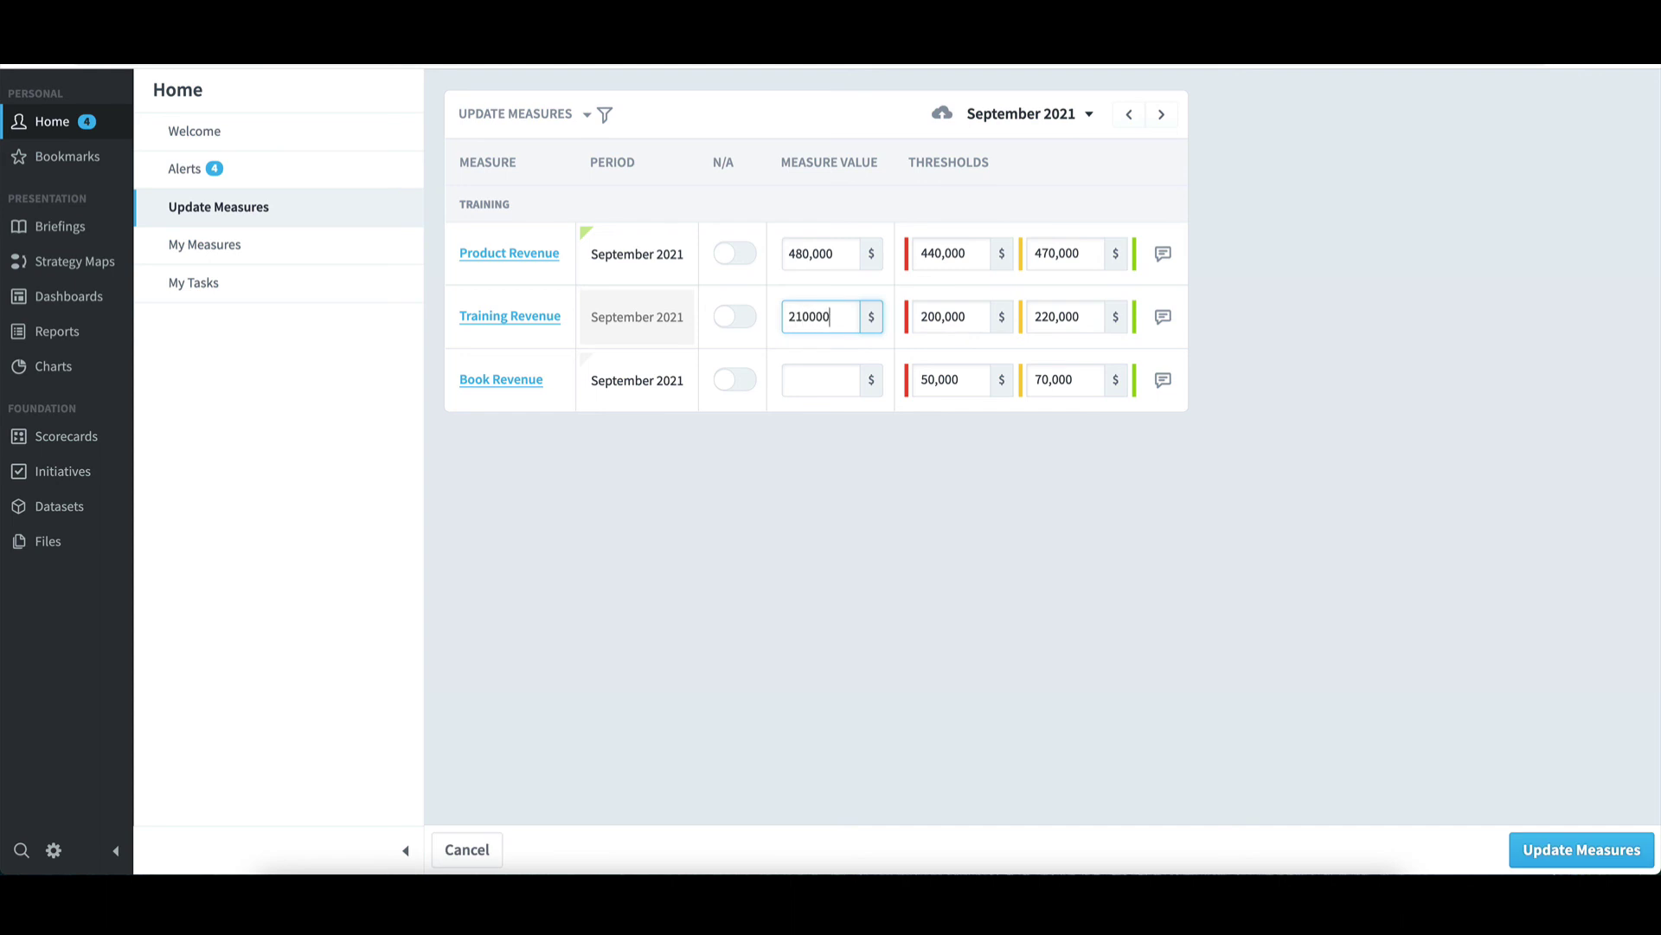
{"action": "left_click", "coordinate": [811, 379]}
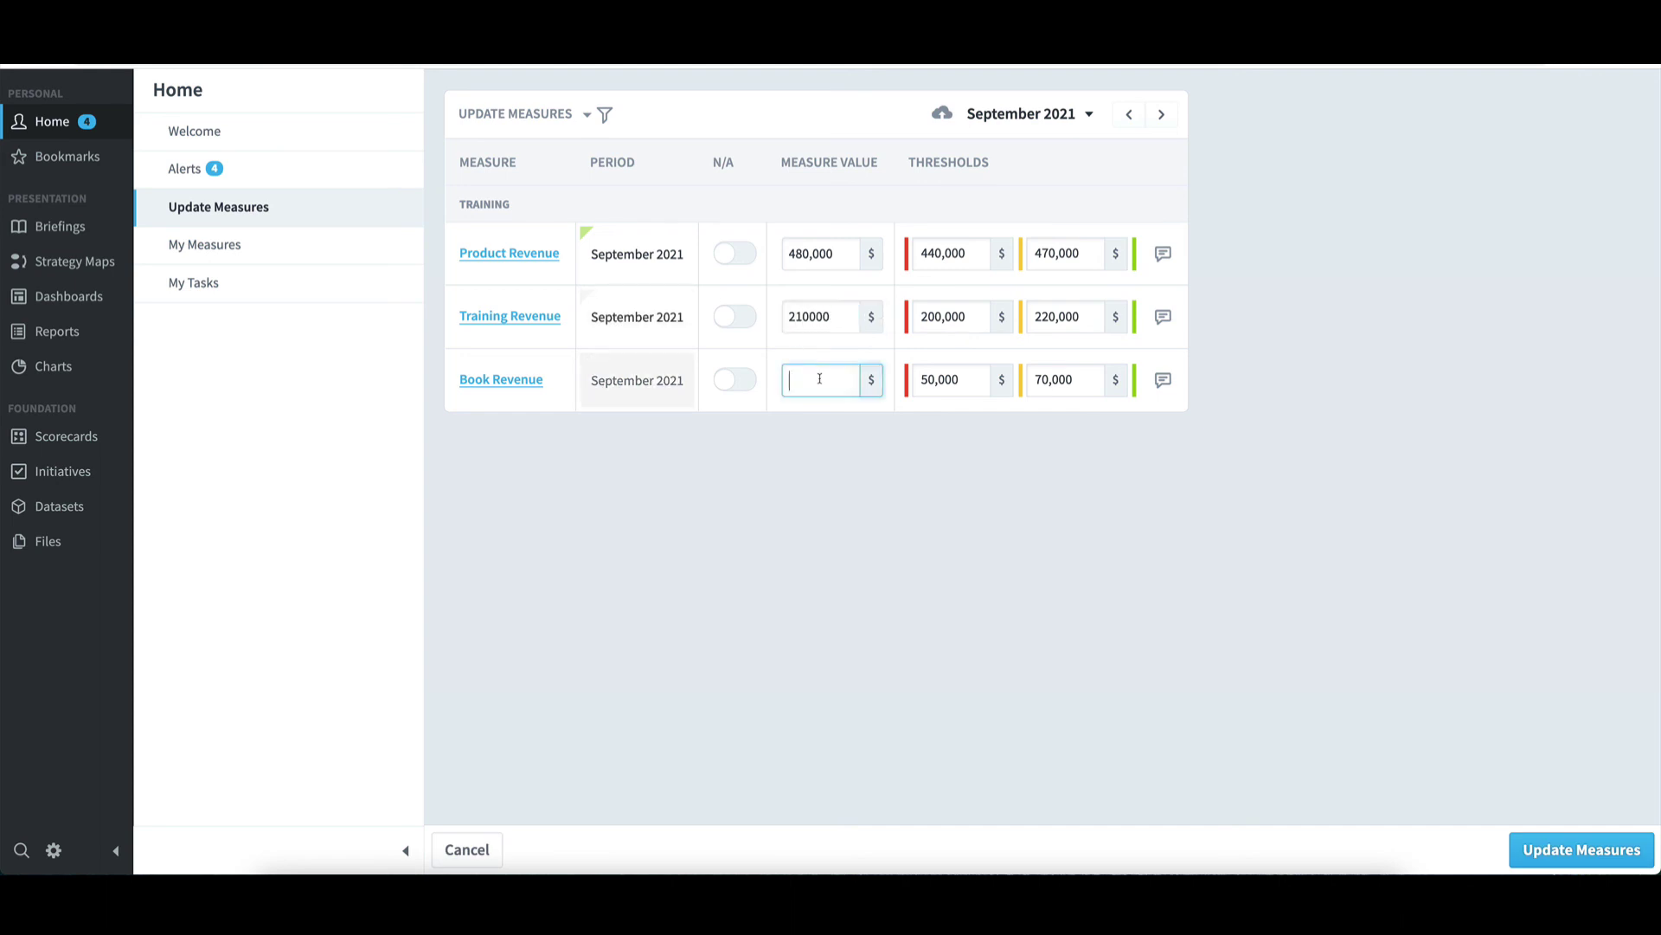
{"action": "type", "text": "50000"}
{"action": "left_click", "coordinate": [1160, 677]}
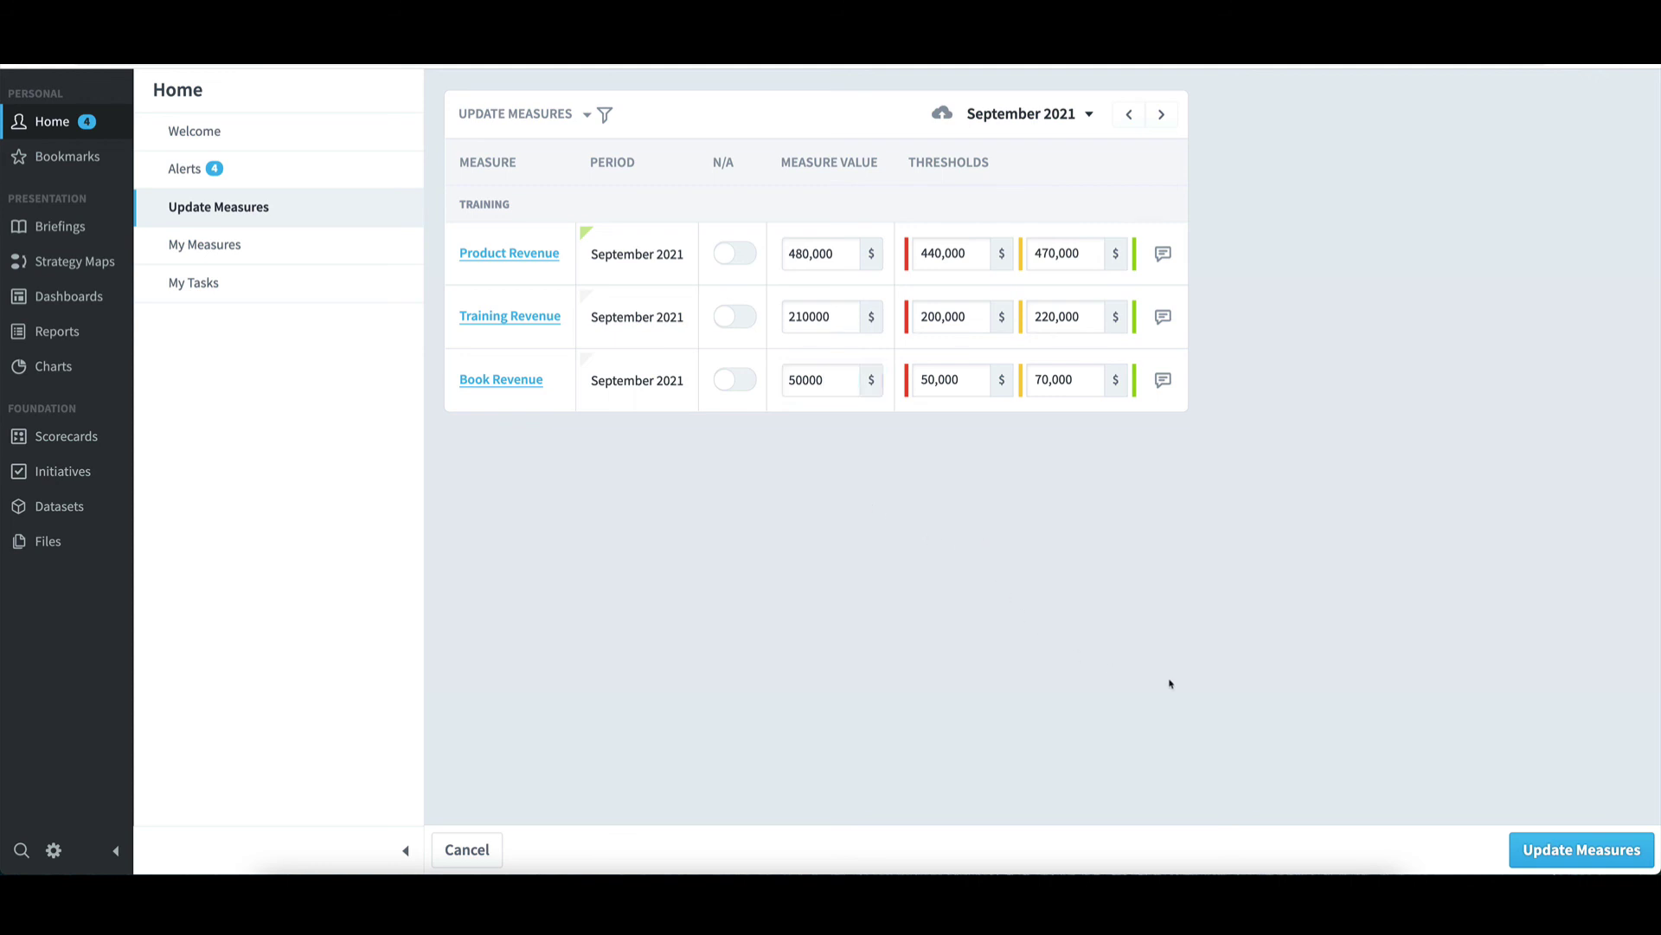
{"action": "left_click", "coordinate": [1555, 852]}
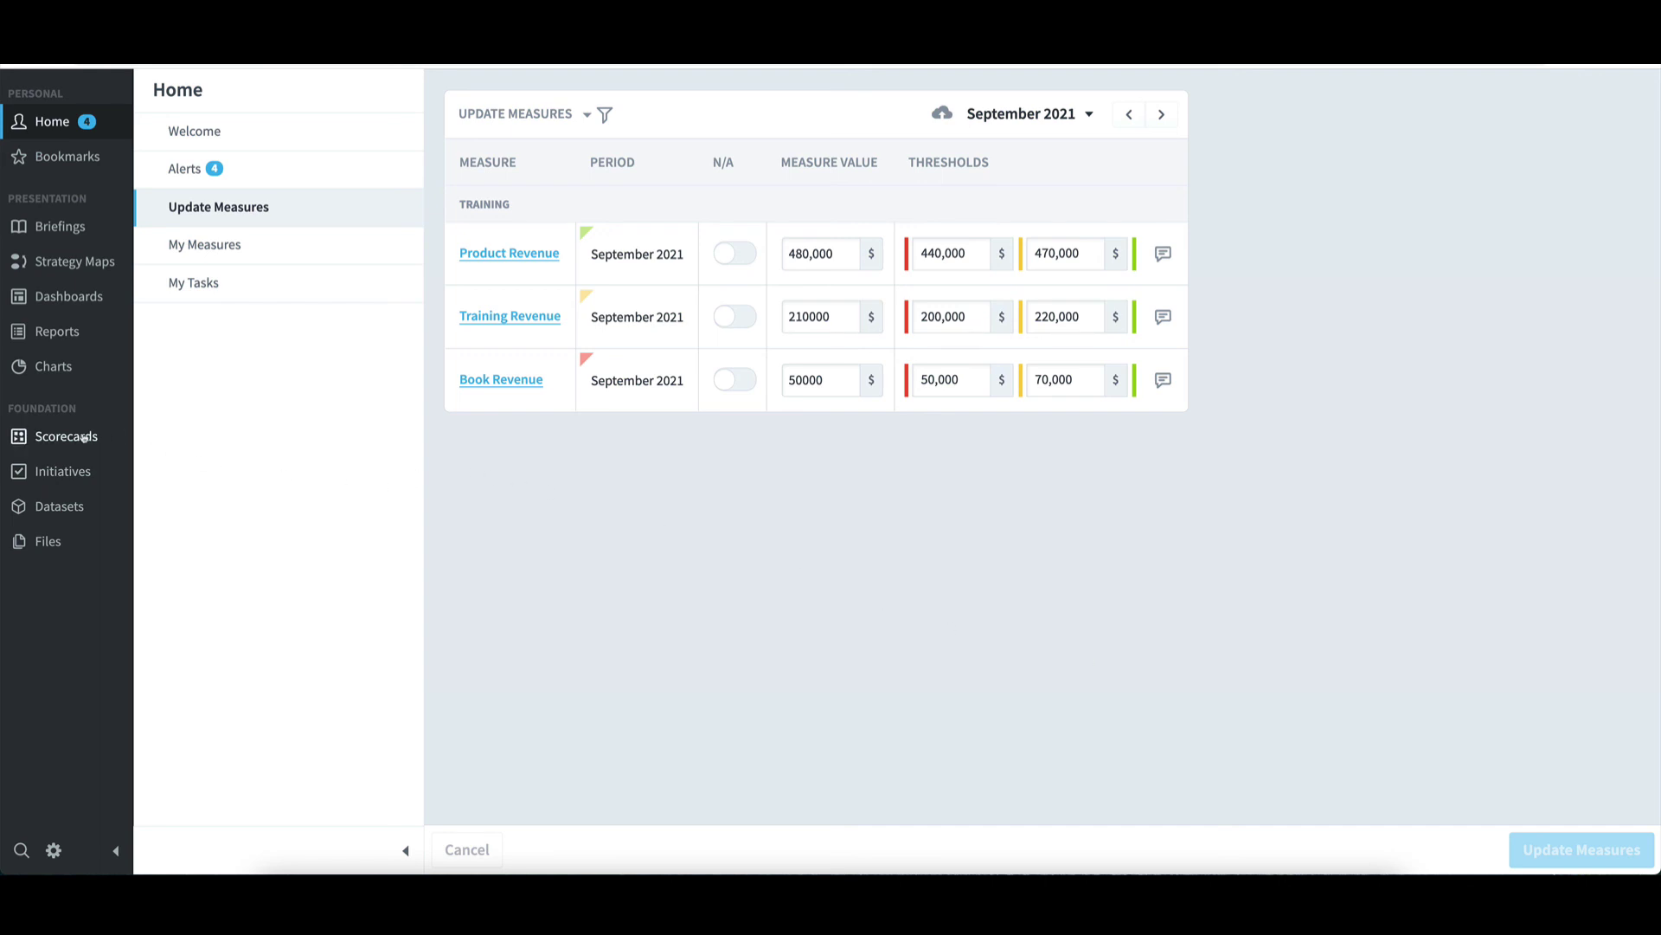
Drill from the Training scorecard through Financial and Increase Revenue to check Total Revenue shows $740K
{"action": "left_click", "coordinate": [84, 438]}
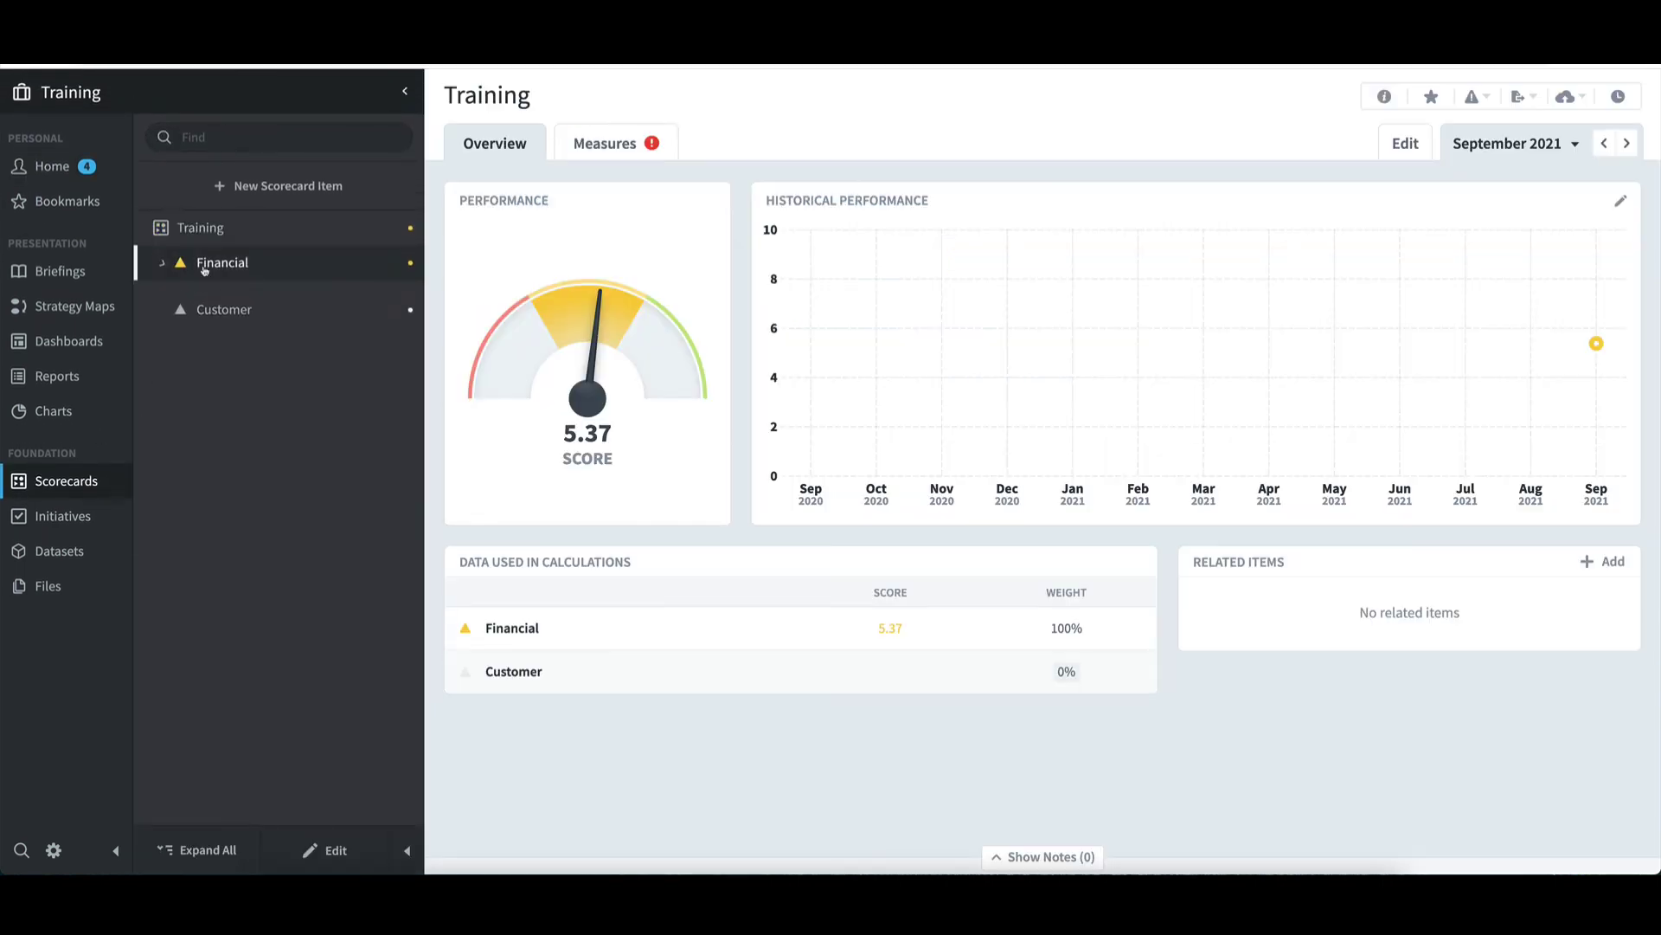
{"action": "left_click", "coordinate": [208, 263]}
{"action": "left_click", "coordinate": [231, 297]}
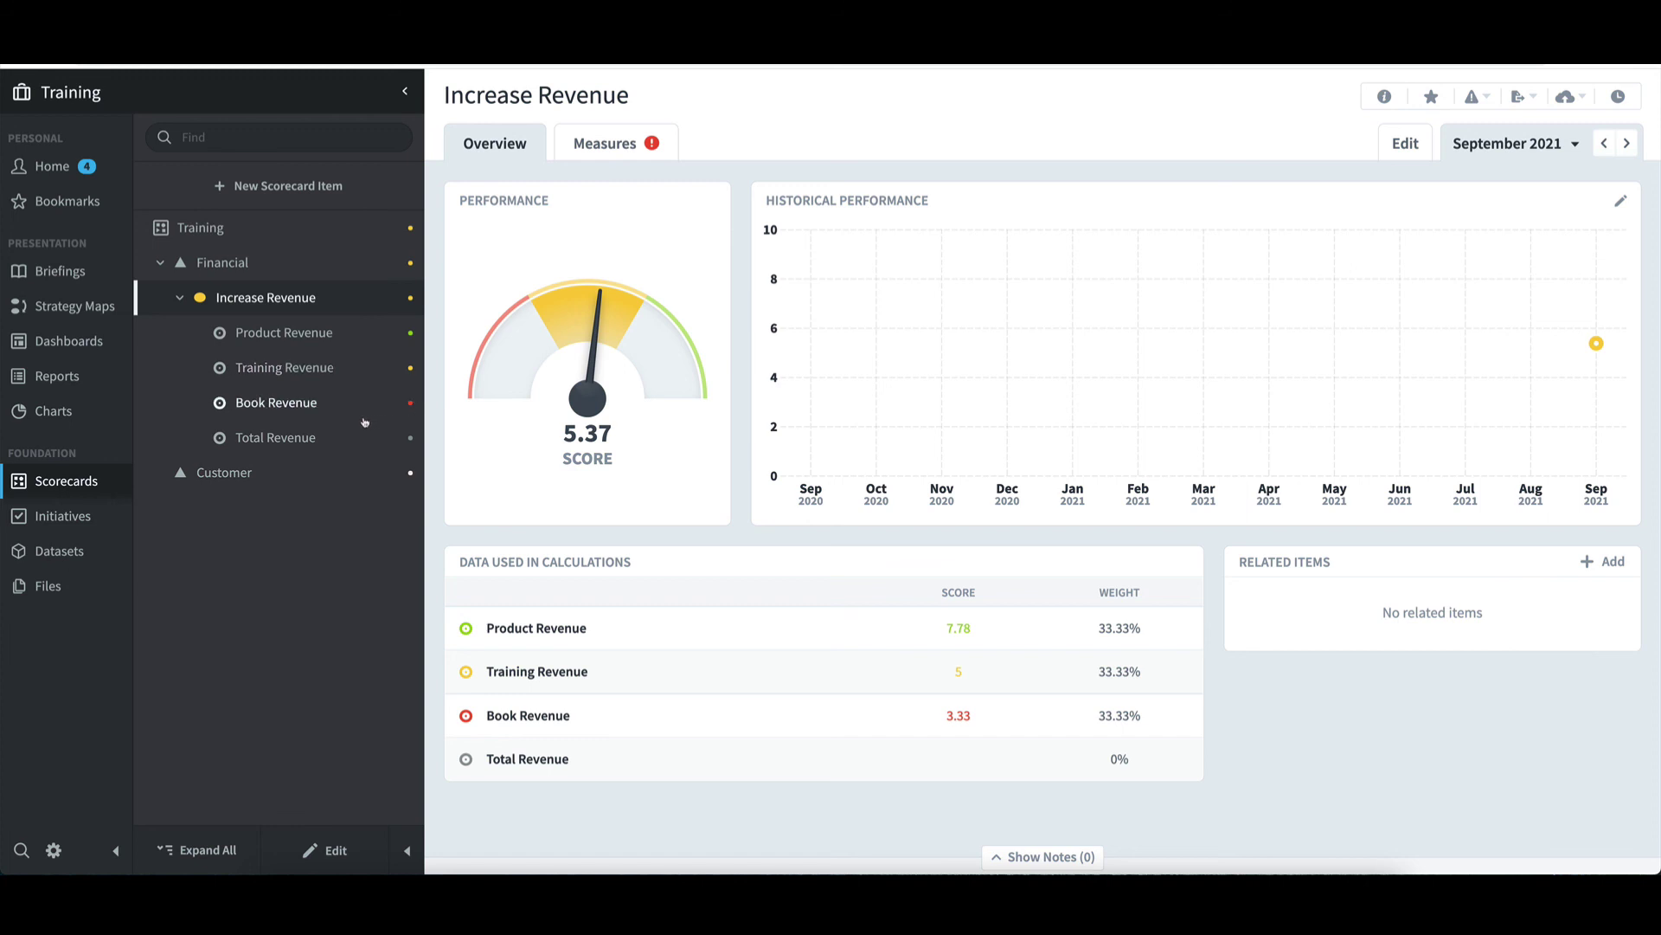
{"action": "left_click", "coordinate": [330, 437]}
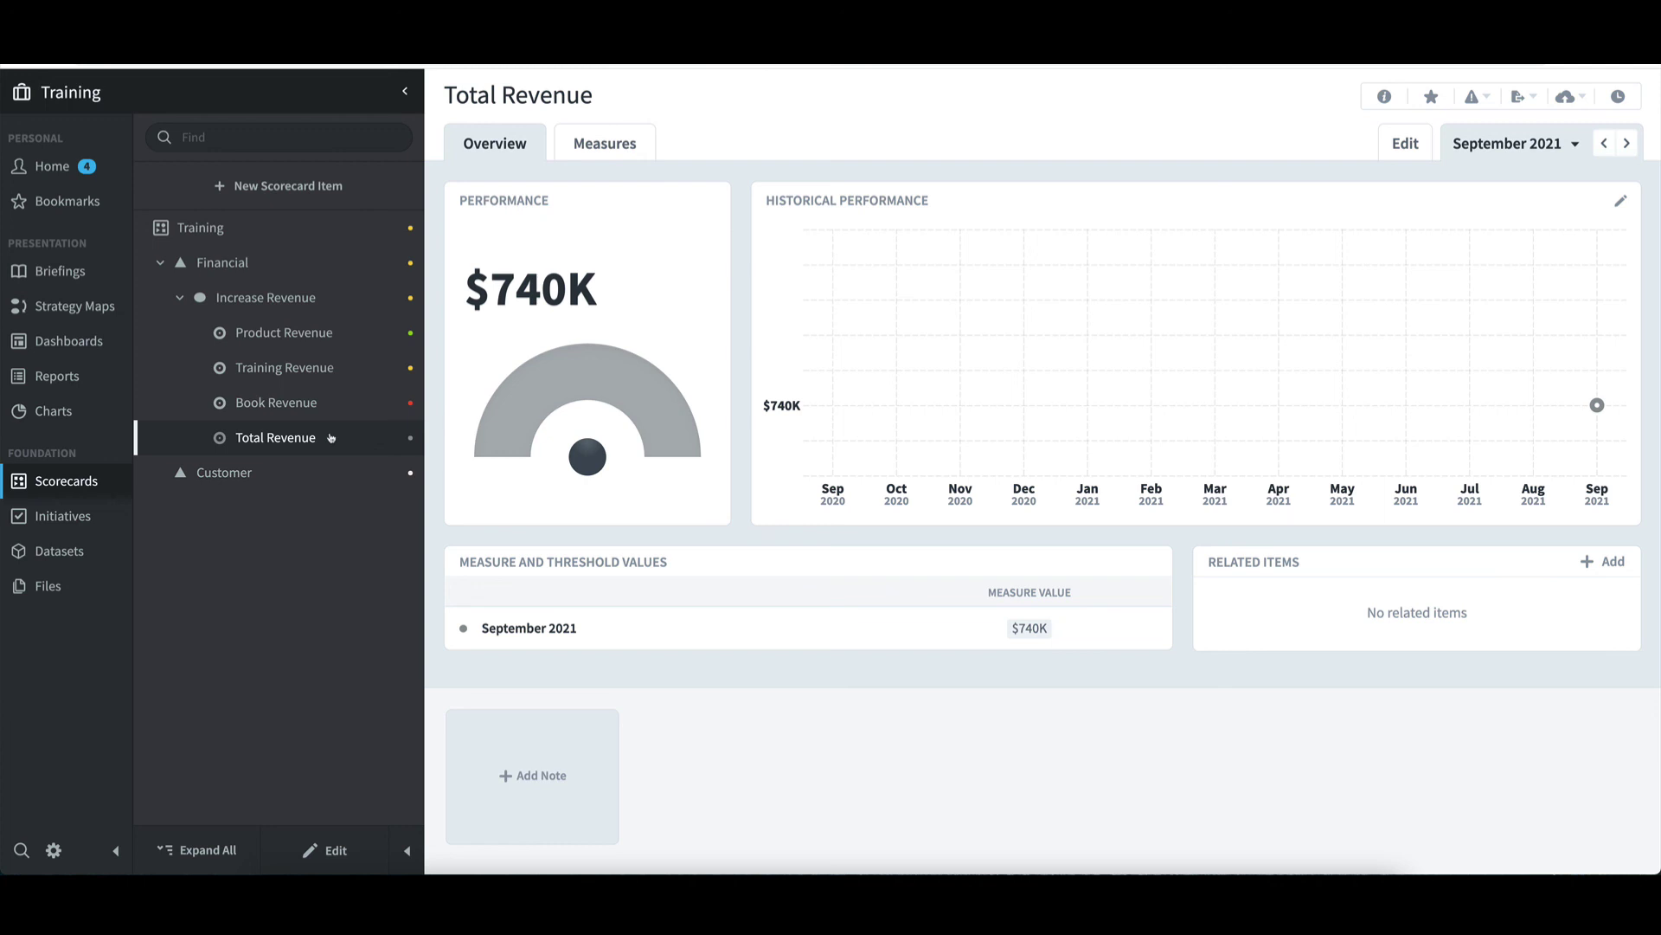
Move back up through Increase Revenue and Financial to the Training scorecard overview scoring 5.37
{"action": "left_click", "coordinate": [292, 299]}
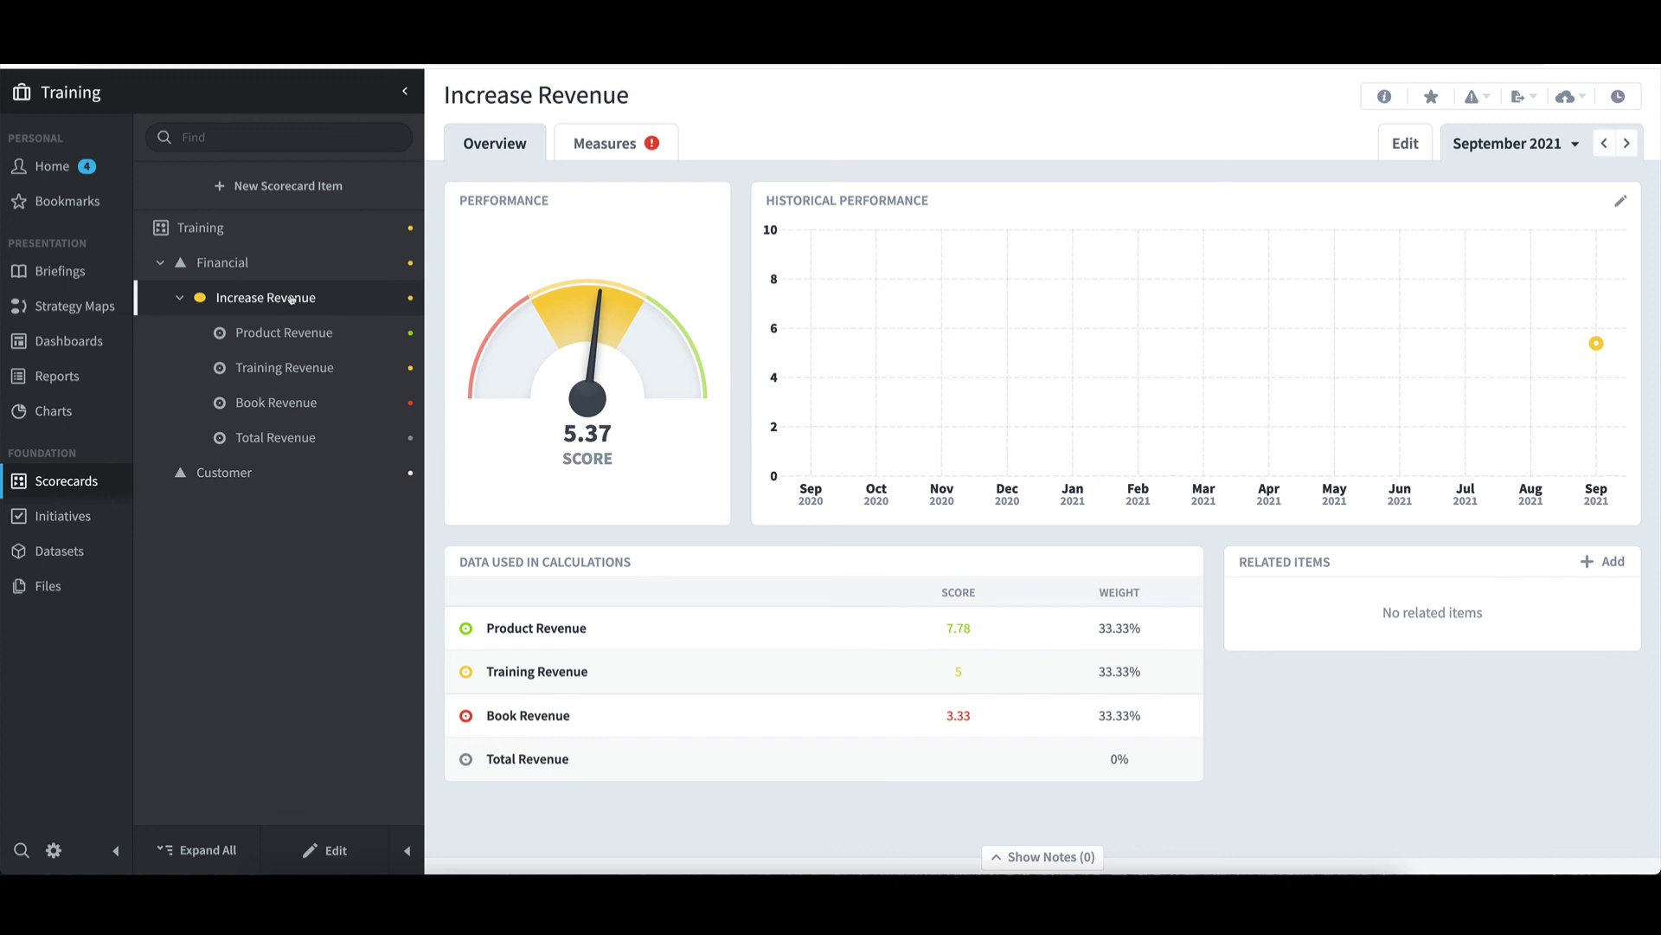
{"action": "left_click", "coordinate": [242, 265]}
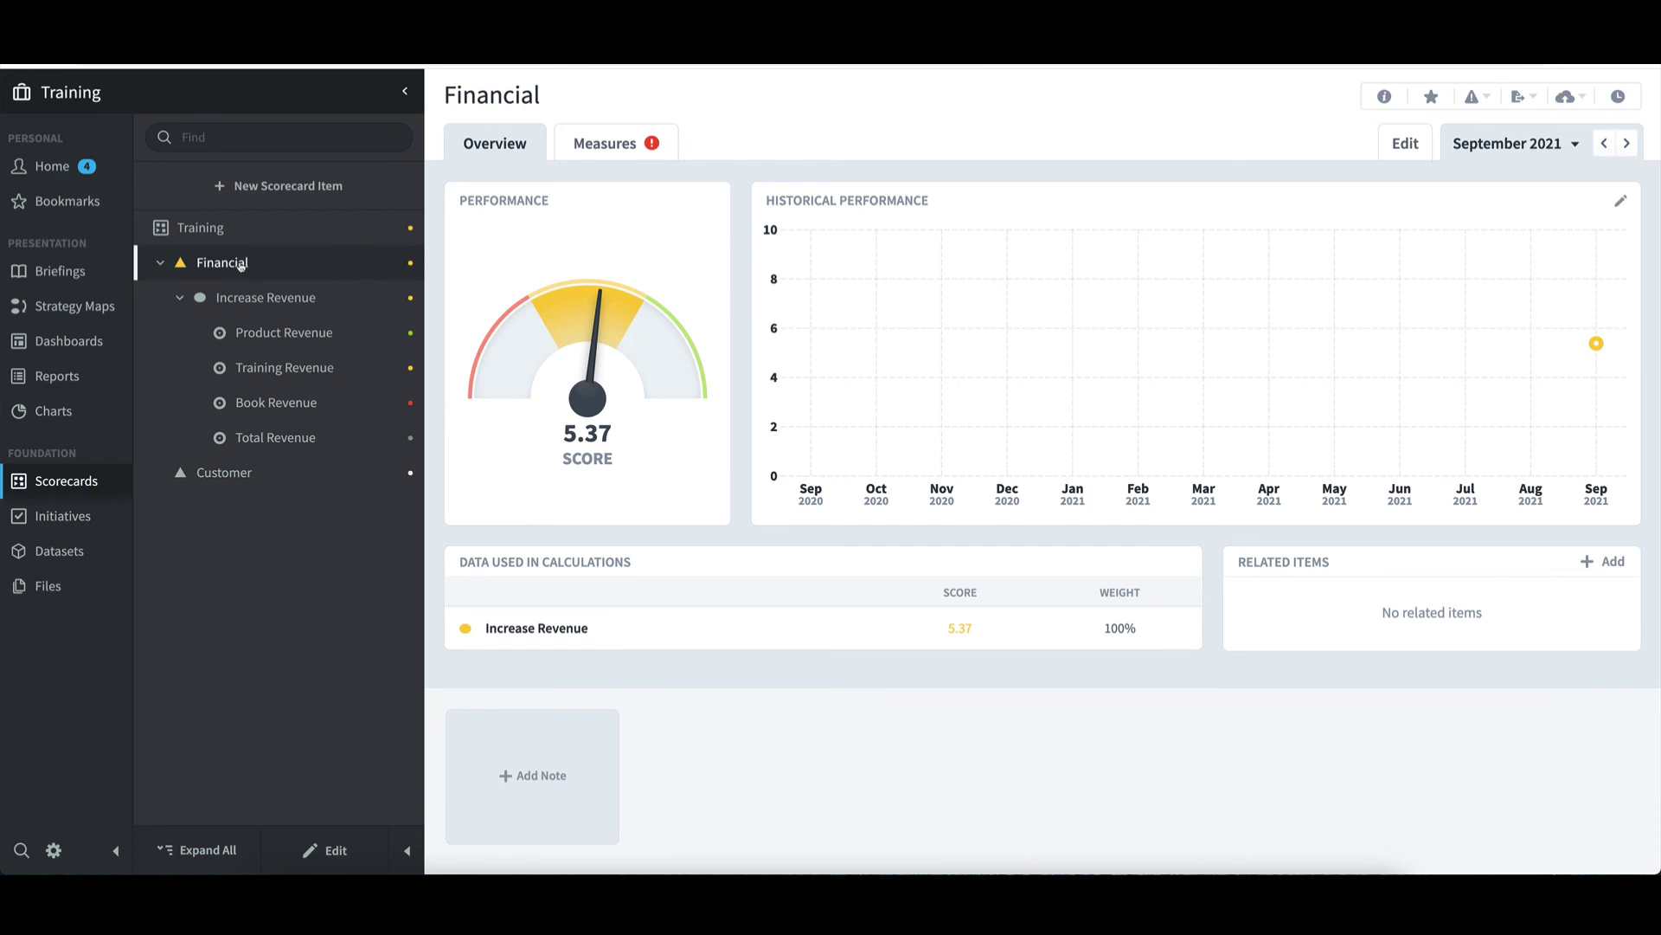
{"action": "left_click", "coordinate": [217, 232]}
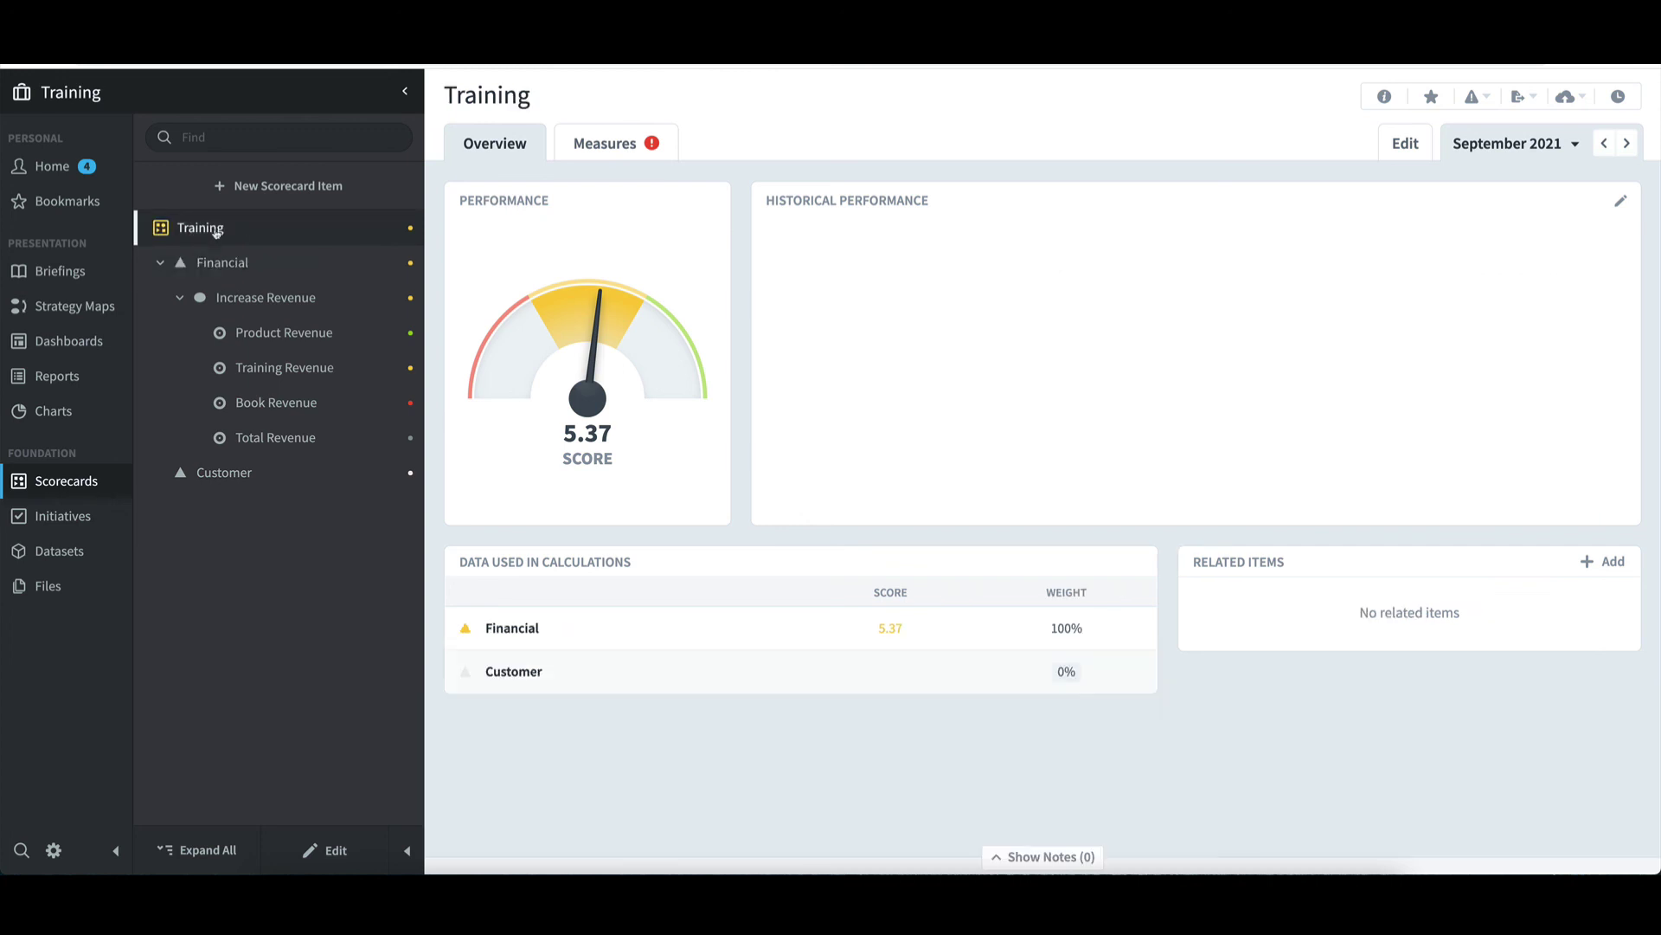